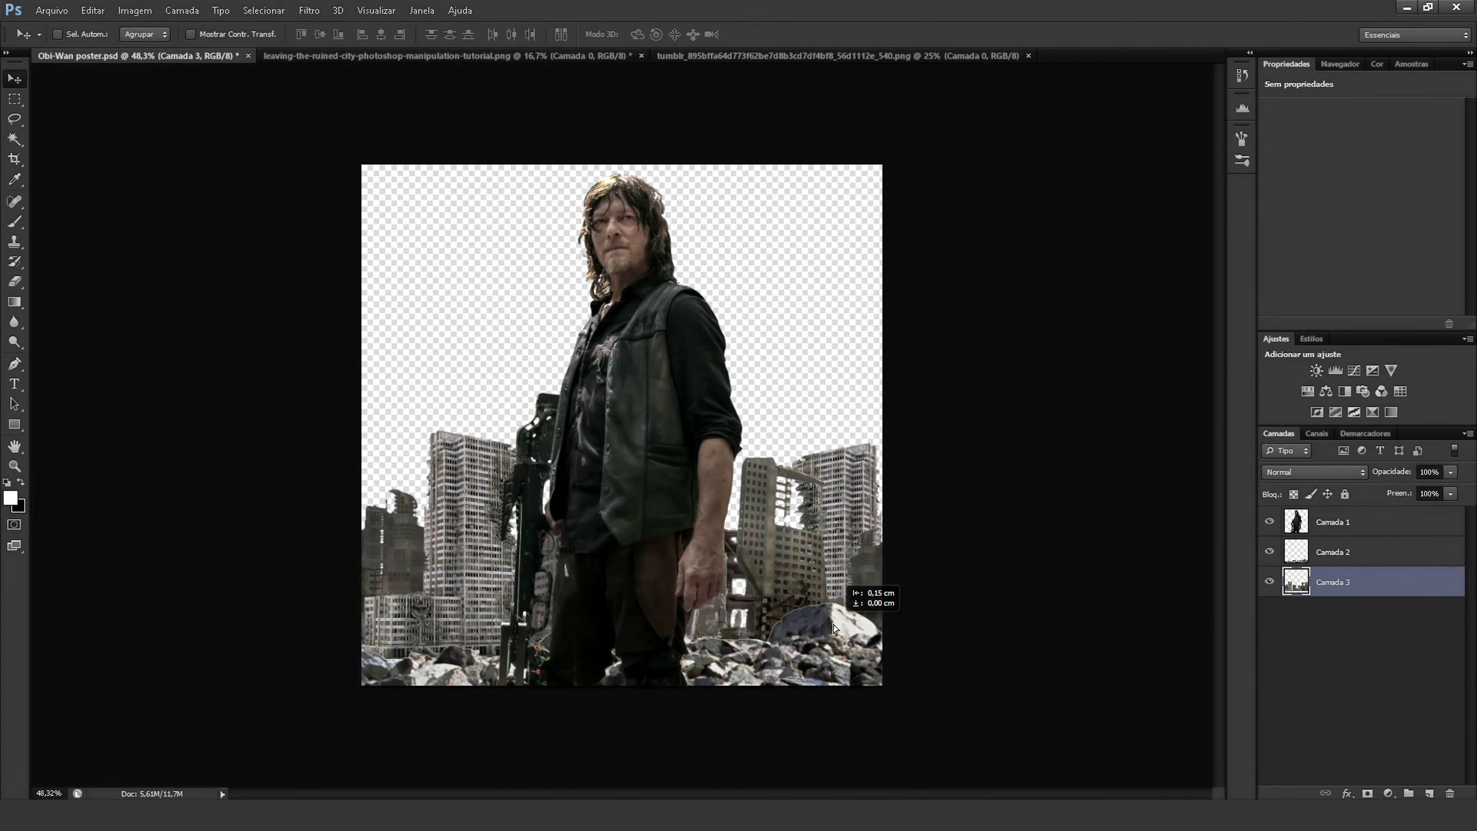
Raise the city and rubble layers, then paste the brick ruin image into the poster.
{"action": "left_click", "coordinate": [1326, 557], "text": "shift"}
{"action": "left_click_drag", "start_coordinate": [805, 634], "coordinate": [805, 524]}
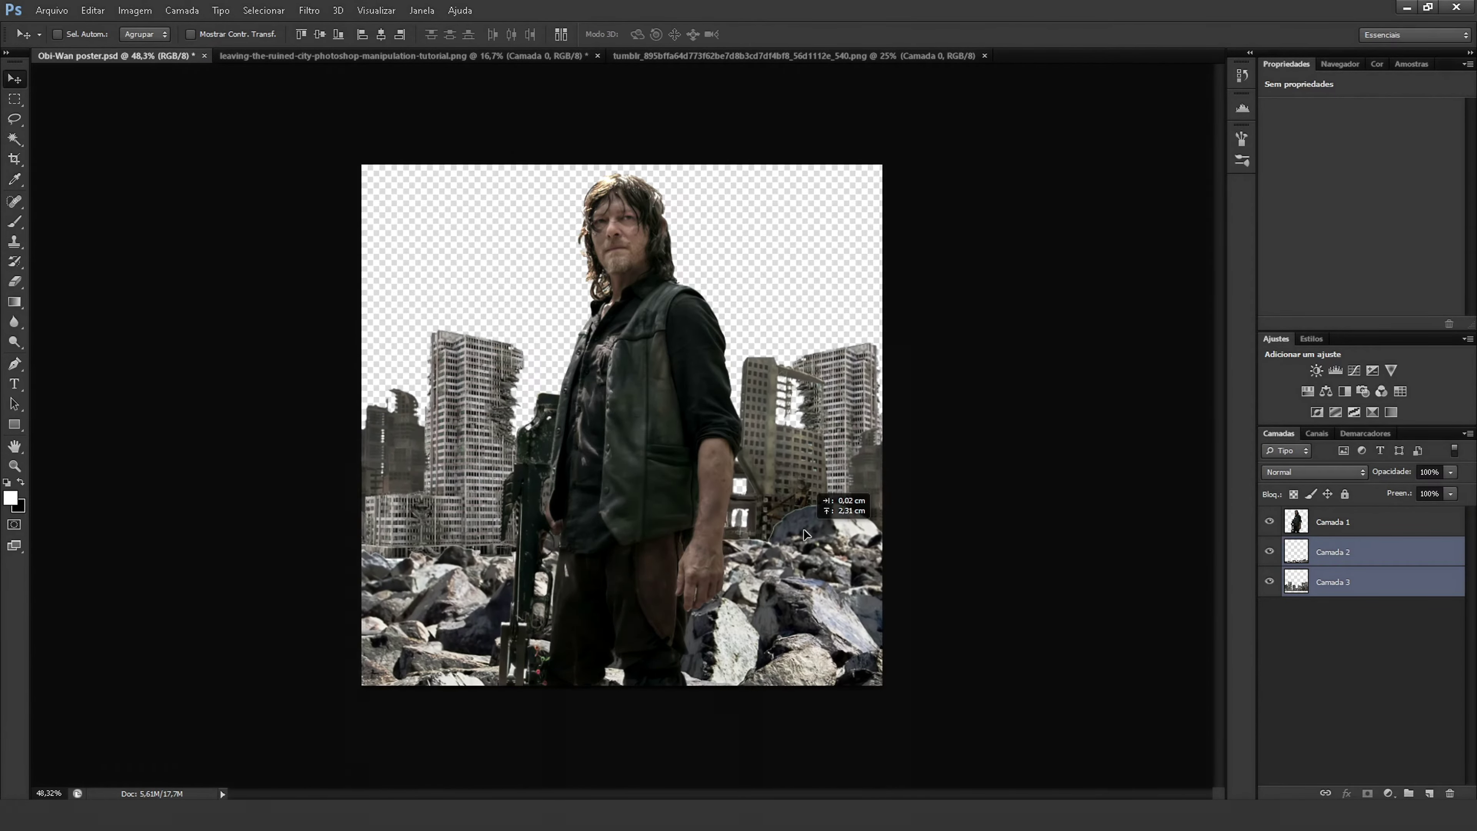
{"action": "left_click", "coordinate": [360, 55]}
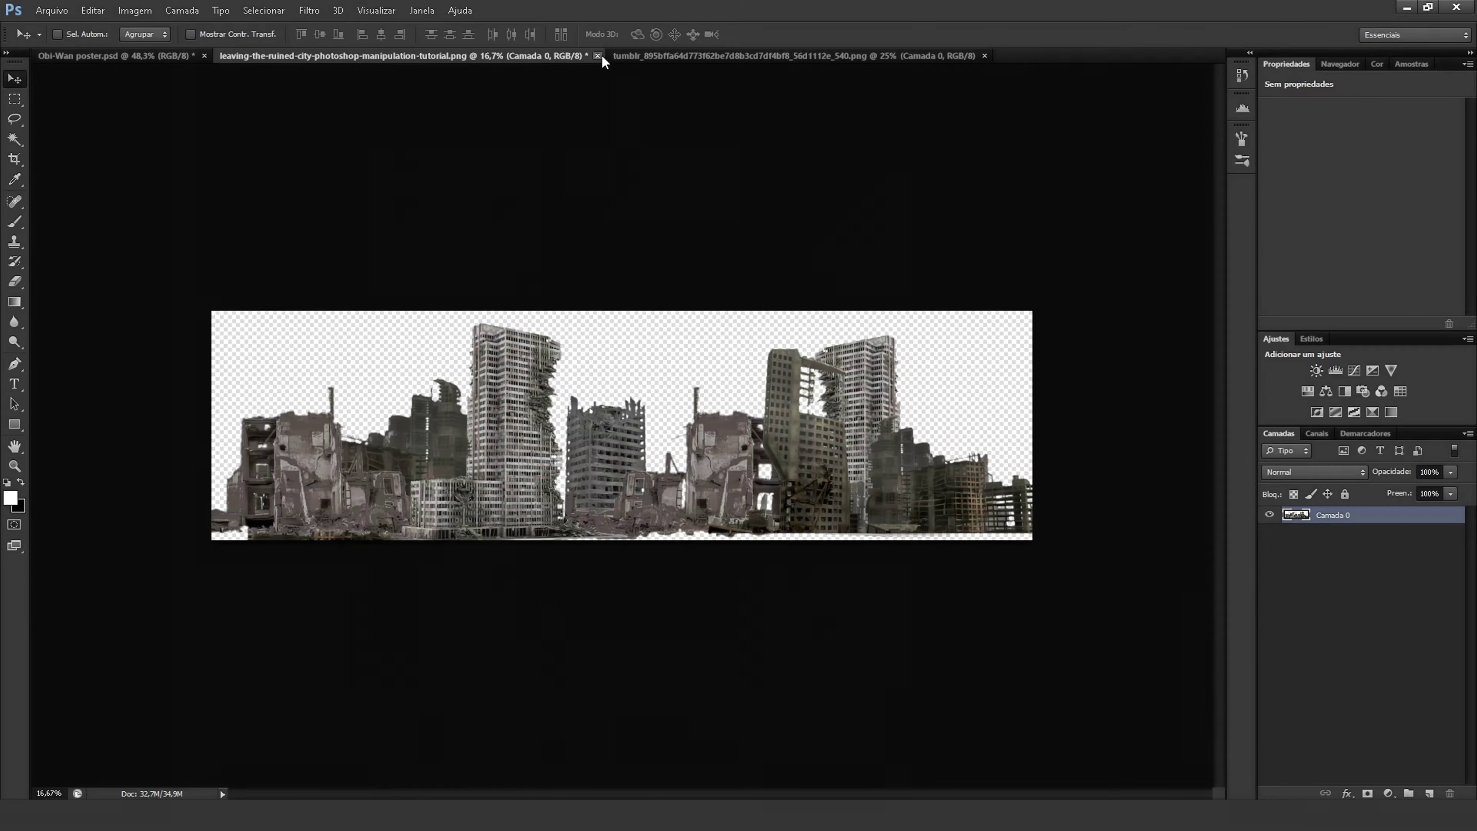
{"action": "key", "text": "ctrl+w"}
{"action": "key", "text": "ctrl+Tab"}
{"action": "key", "text": "ctrl+v"}
Scale the brick ruin down, tilt it about 12.8°, and place it lower left behind the figure.
{"action": "key", "text": "ctrl+t"}
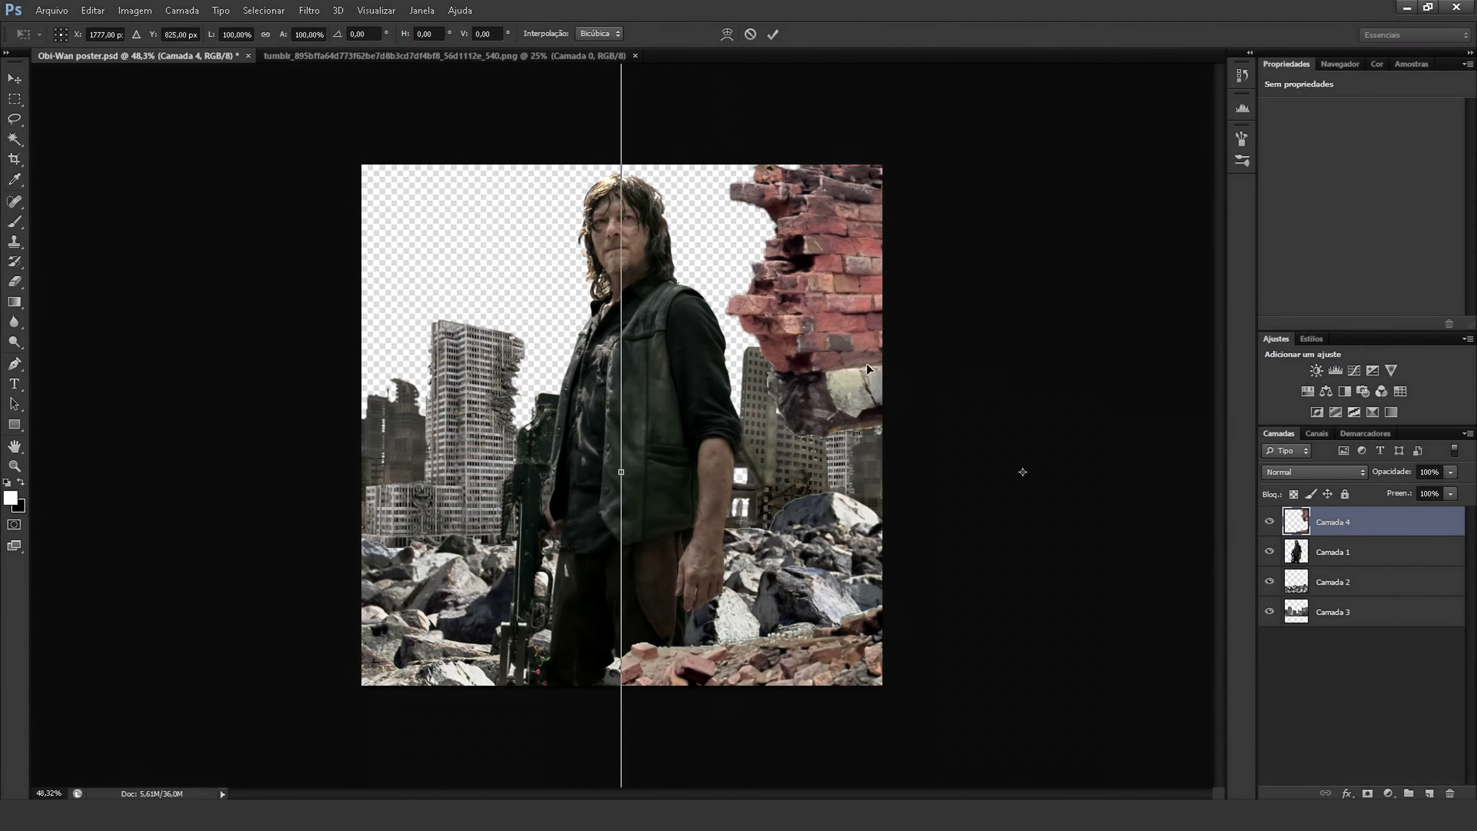
{"action": "mouse_move", "coordinate": [1022, 472]}
{"action": "left_mouse_down"}
{"action": "mouse_move", "coordinate": [485, 500]}
{"action": "mouse_move", "coordinate": [447, 349]}
{"action": "left_mouse_up"}
{"action": "left_click_drag", "start_coordinate": [541, 291], "coordinate": [558, 355]}
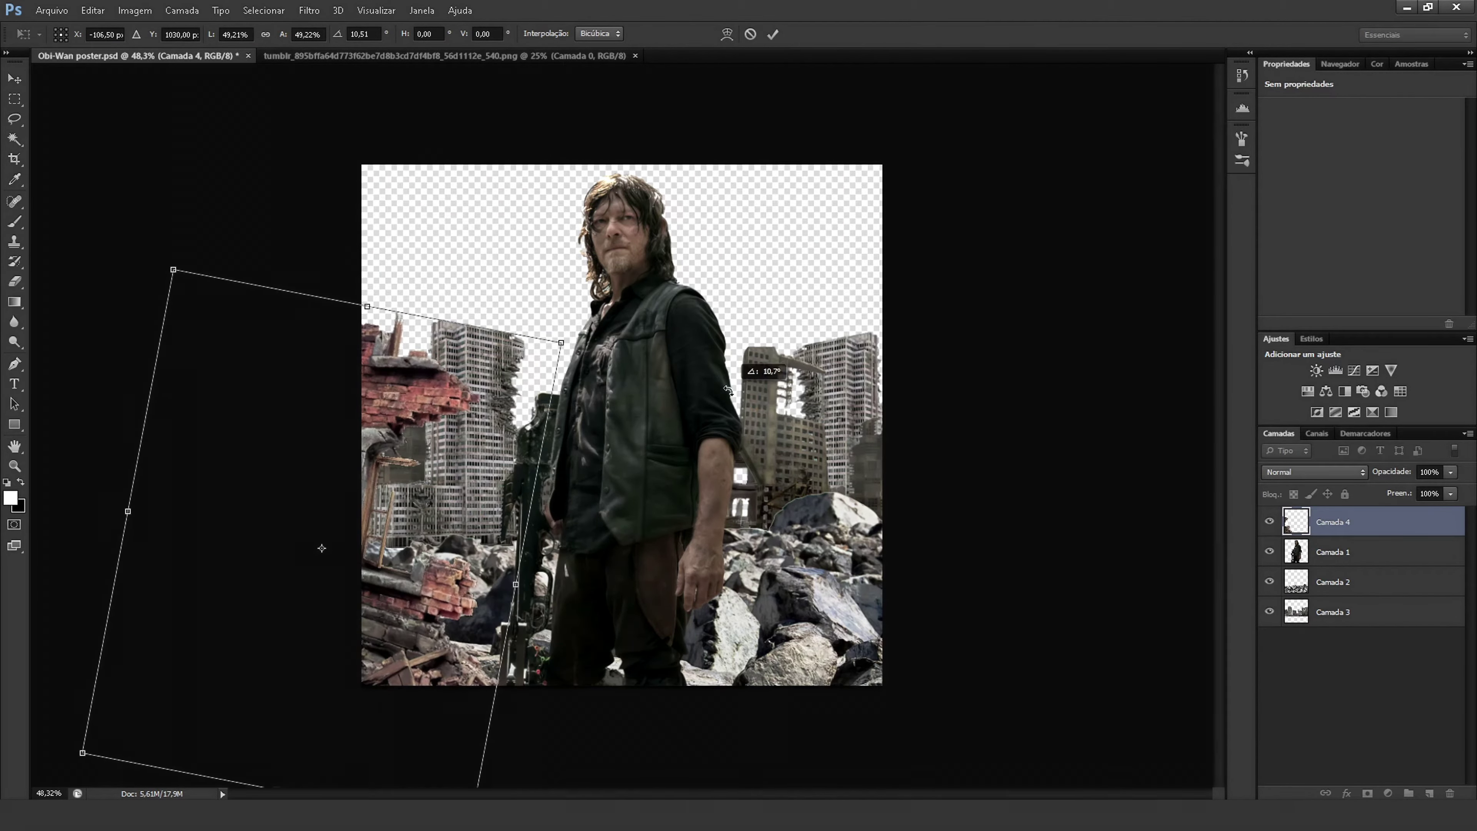
{"action": "mouse_move", "coordinate": [474, 454]}
{"action": "left_mouse_down"}
{"action": "mouse_move", "coordinate": [1009, 512]}
{"action": "mouse_move", "coordinate": [561, 458]}
{"action": "left_mouse_up"}
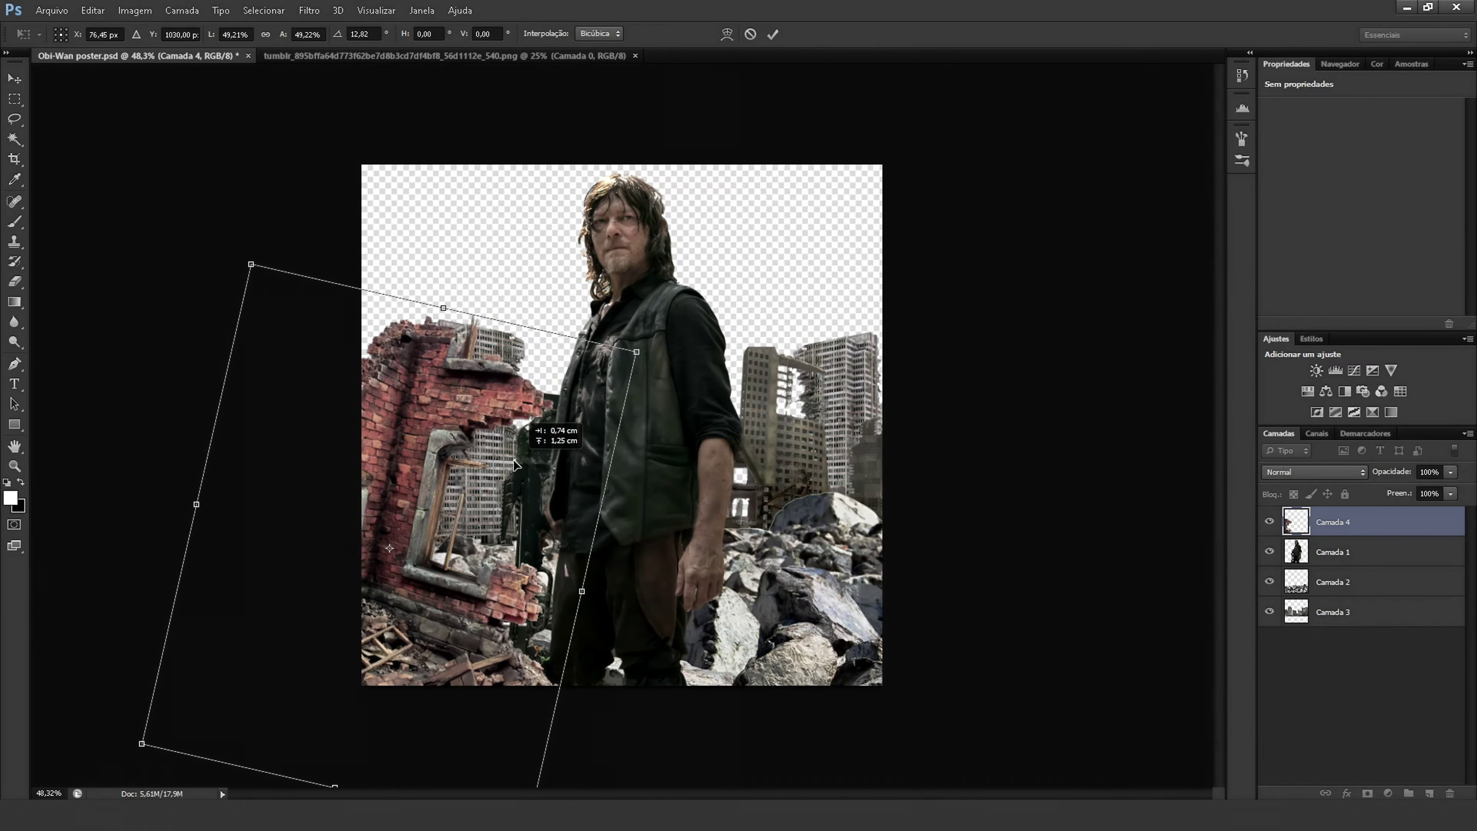
{"action": "left_click_drag", "start_coordinate": [378, 548], "coordinate": [395, 637]}
{"action": "key", "text": "Return"}
{"action": "left_click_drag", "start_coordinate": [1332, 522], "coordinate": [1348, 559]}
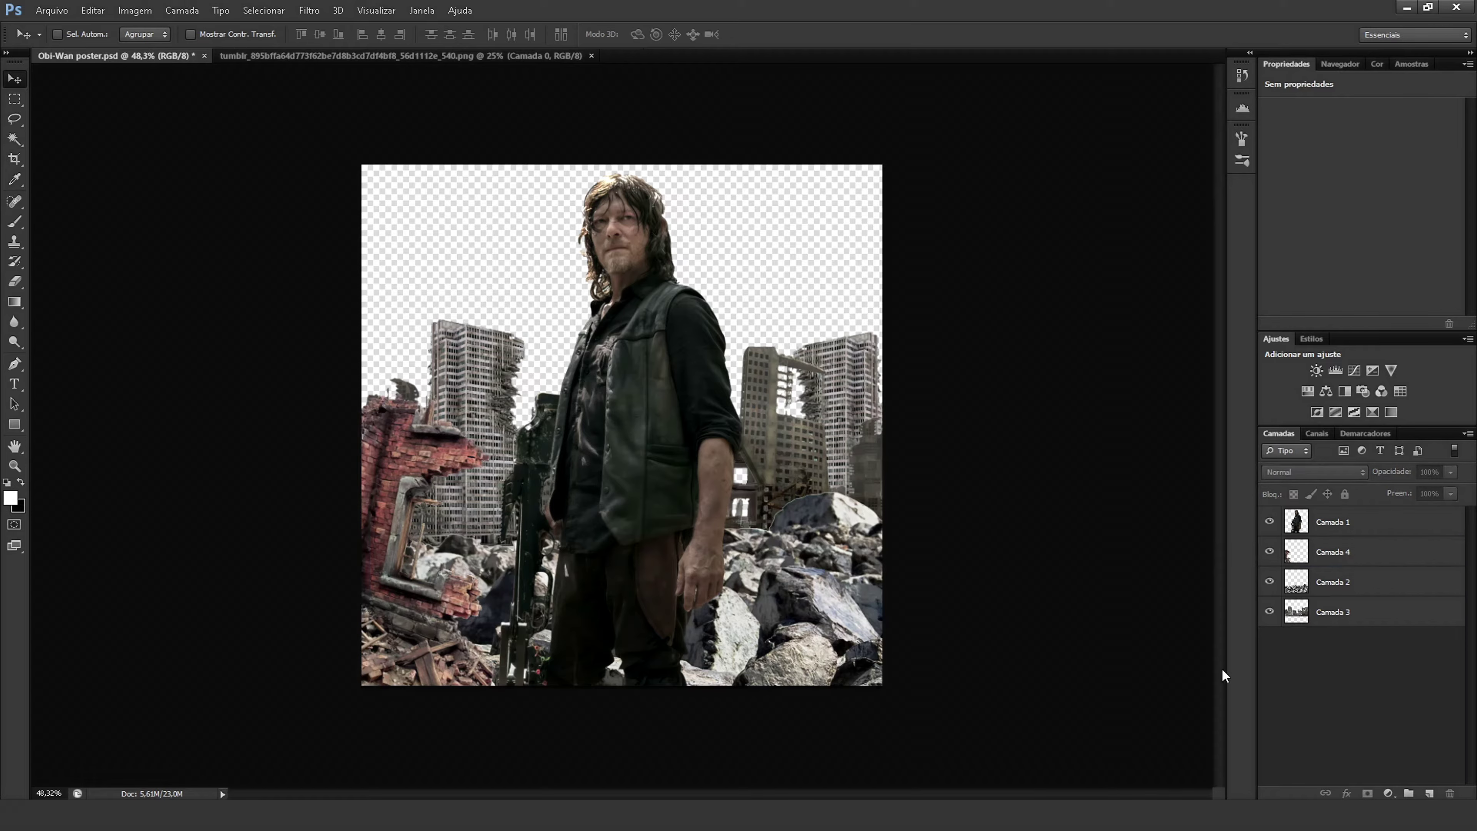
{"action": "left_click", "coordinate": [593, 57]}
Give the layers descriptive names, including Stones for the rubble and City for the city.
{"action": "double_click", "coordinate": [1334, 522]}
{"action": "type", "text": "Daryl Dixon"}
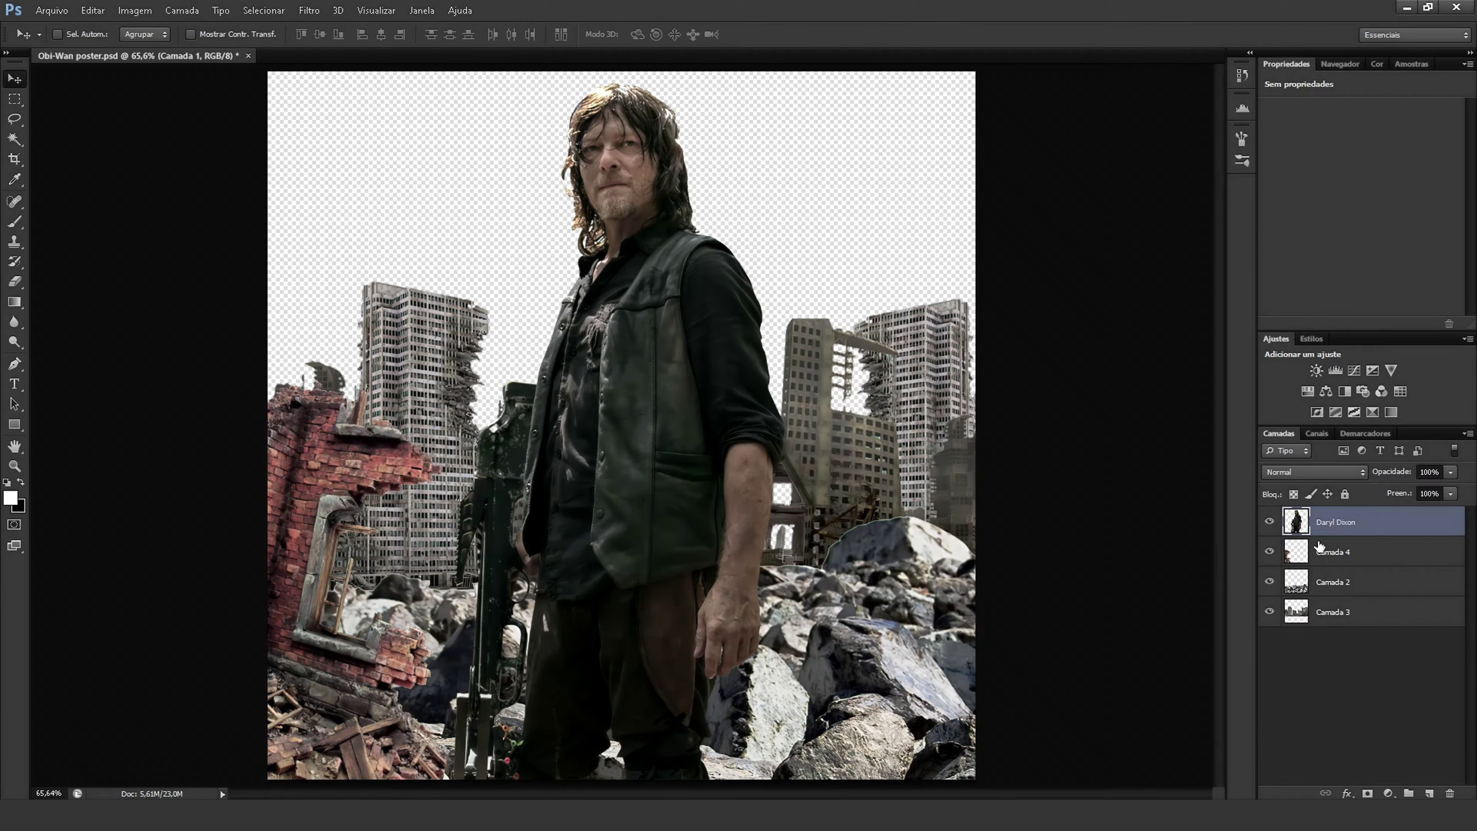
{"action": "double_click", "coordinate": [1344, 582]}
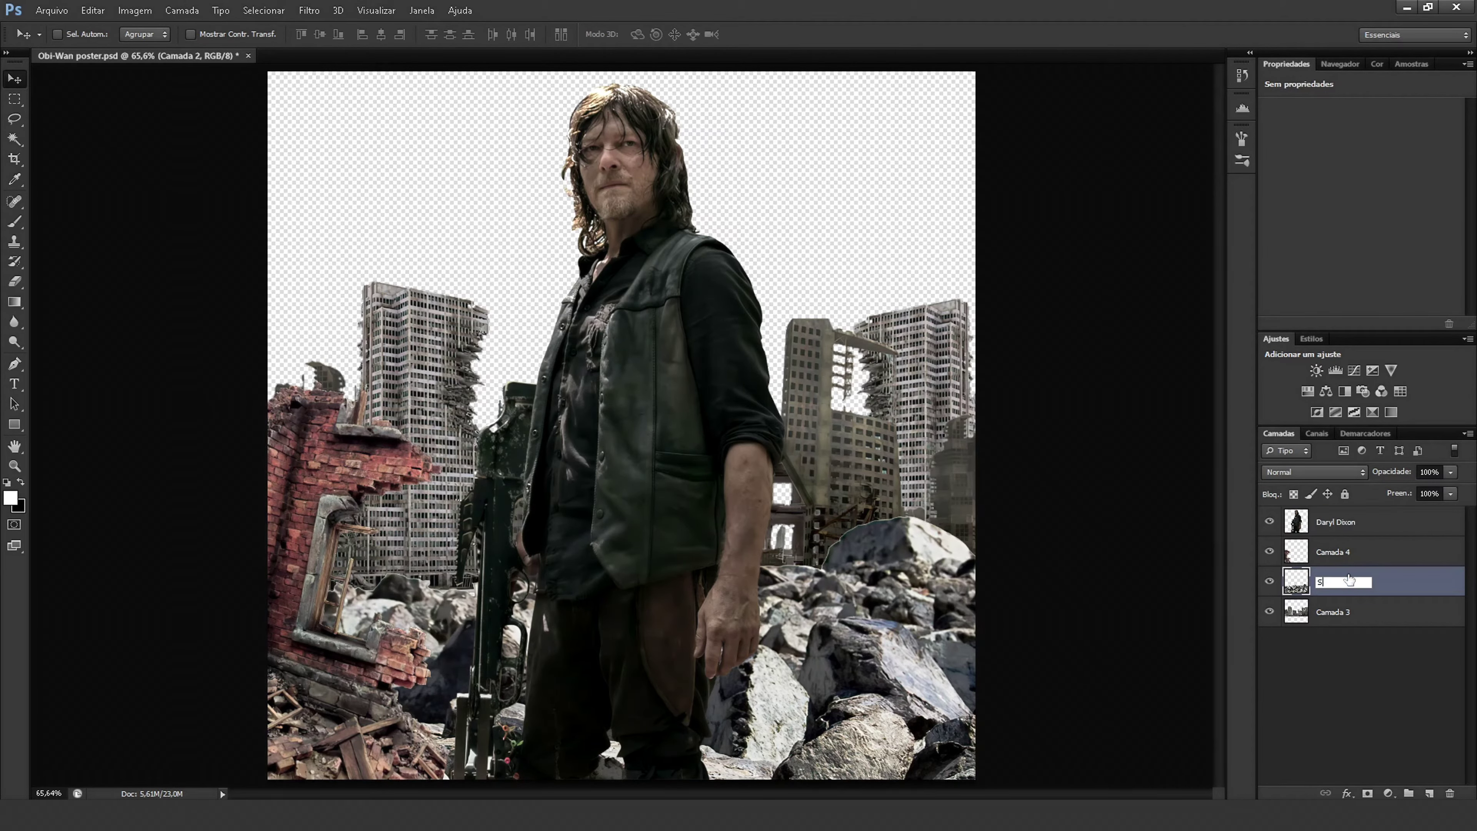
{"action": "double_click", "coordinate": [1326, 613]}
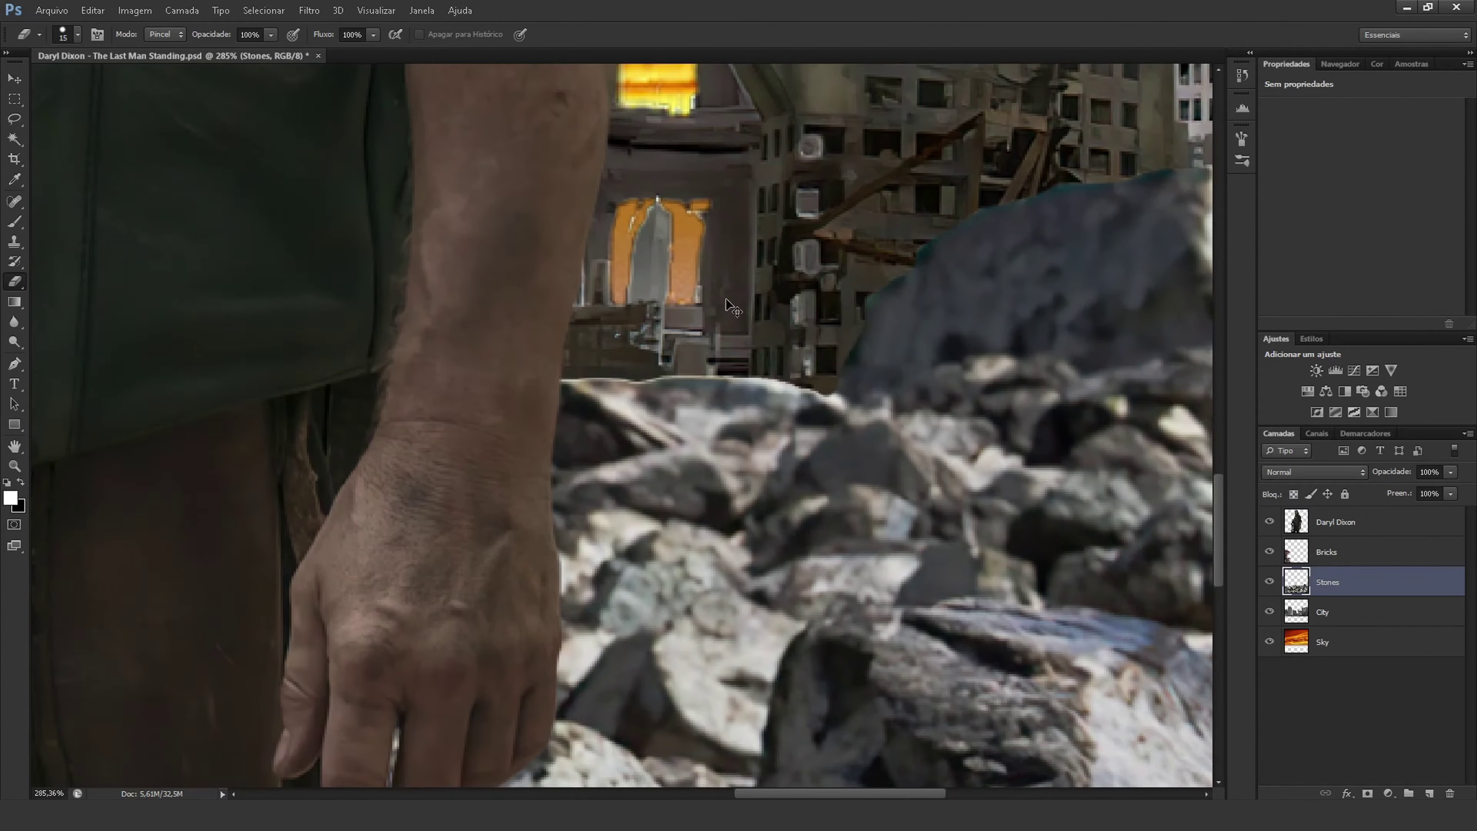
{"action": "scroll", "coordinate": [589, 627], "scroll_direction": "up", "scroll_amount": 3}
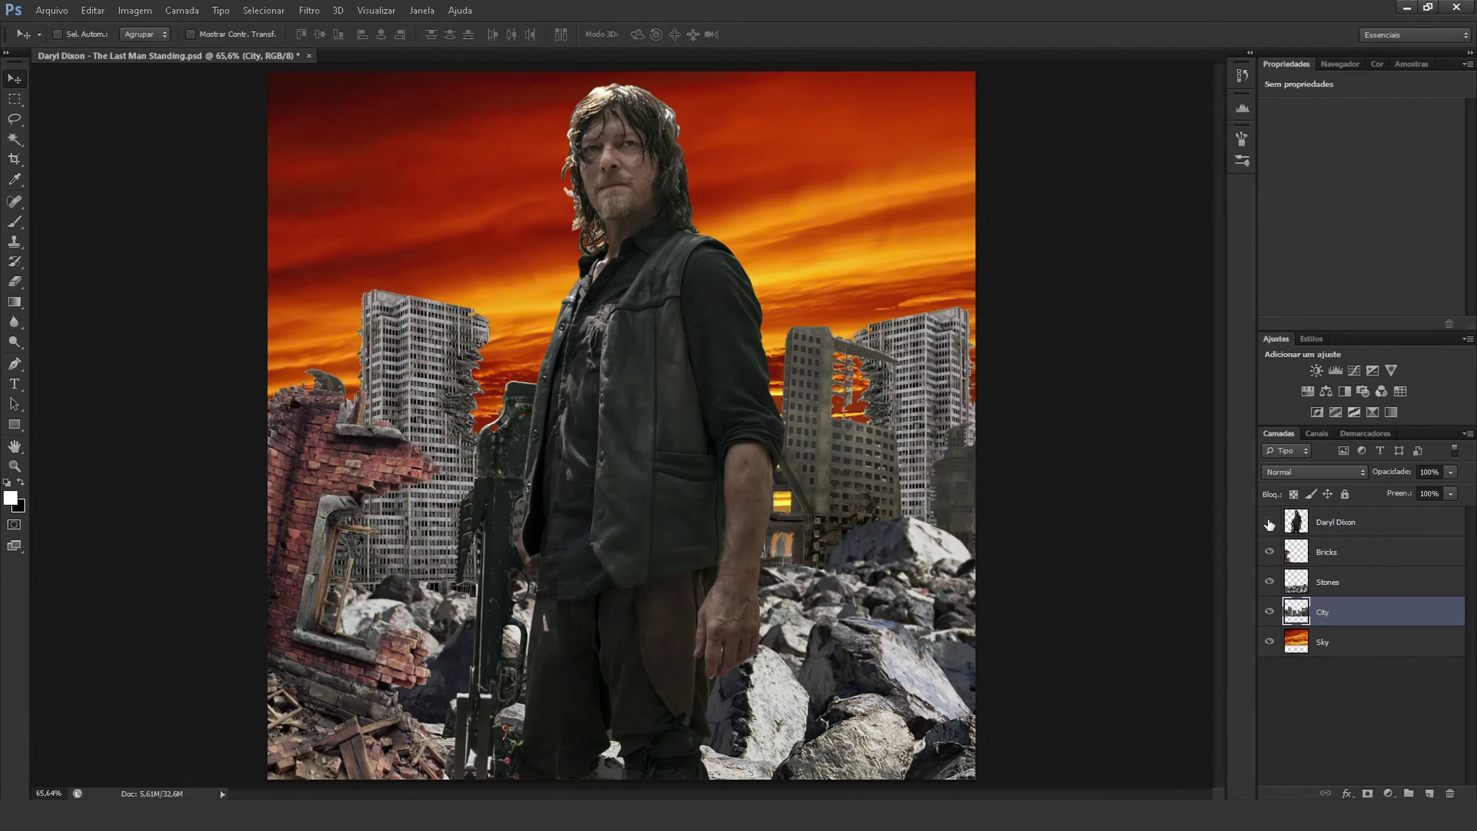
Nudge the Bricks, Stones and City layers upward and adjust the brick ruin's position.
{"action": "left_click", "coordinate": [1270, 522]}
{"action": "left_click", "coordinate": [1332, 552], "text": "shift"}
{"action": "key", "text": "shift+Up"}
{"action": "key", "text": "shift+Up"}
{"action": "key", "text": "shift+Up"}
{"action": "left_click", "coordinate": [1269, 522]}
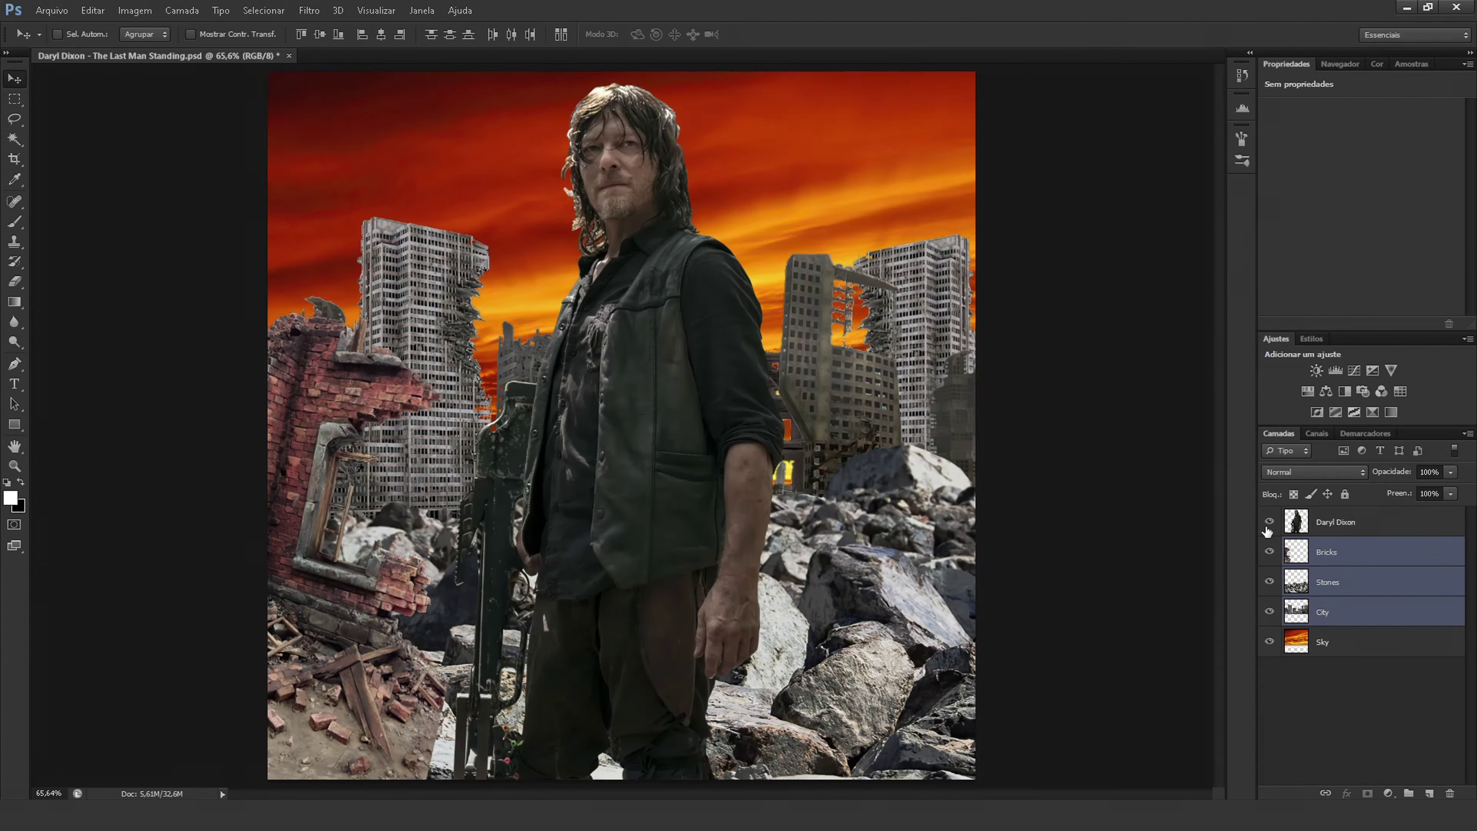
{"action": "key", "text": "shift+Up"}
{"action": "key", "text": "shift+Up"}
{"action": "key", "text": "shift+Up"}
{"action": "left_click", "coordinate": [1270, 522]}
{"action": "left_click", "coordinate": [1332, 552]}
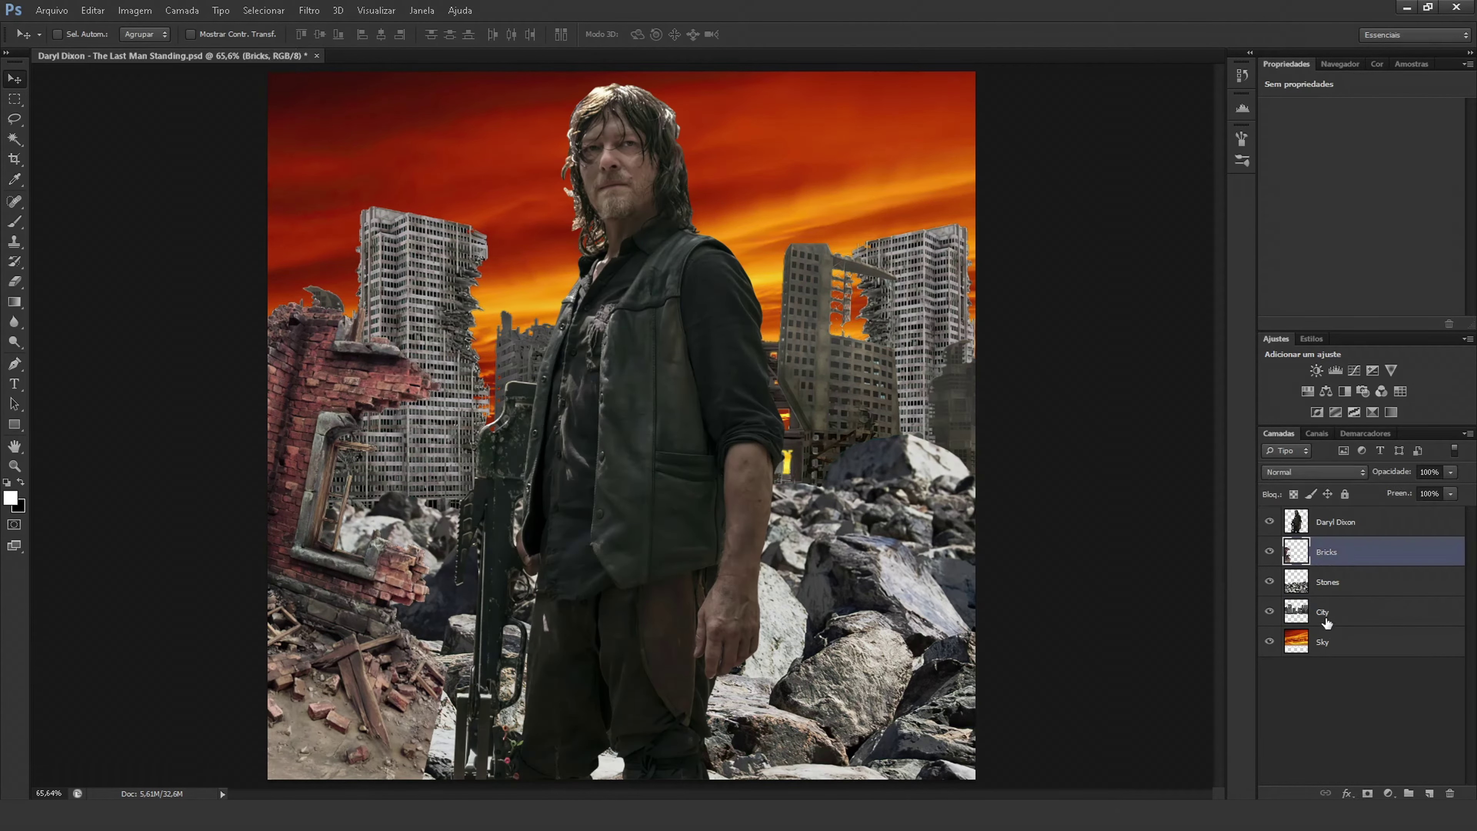
{"action": "left_click", "coordinate": [1327, 612], "text": "shift"}
{"action": "key", "text": "shift+Up"}
{"action": "key", "text": "shift+Up"}
{"action": "key", "text": "shift+Up"}
{"action": "left_click", "coordinate": [1332, 552]}
{"action": "mouse_move", "coordinate": [545, 576]}
{"action": "left_mouse_down"}
{"action": "mouse_move", "coordinate": [549, 621]}
{"action": "mouse_move", "coordinate": [547, 599]}
{"action": "left_mouse_up"}
{"action": "key", "text": "ctrl+s"}
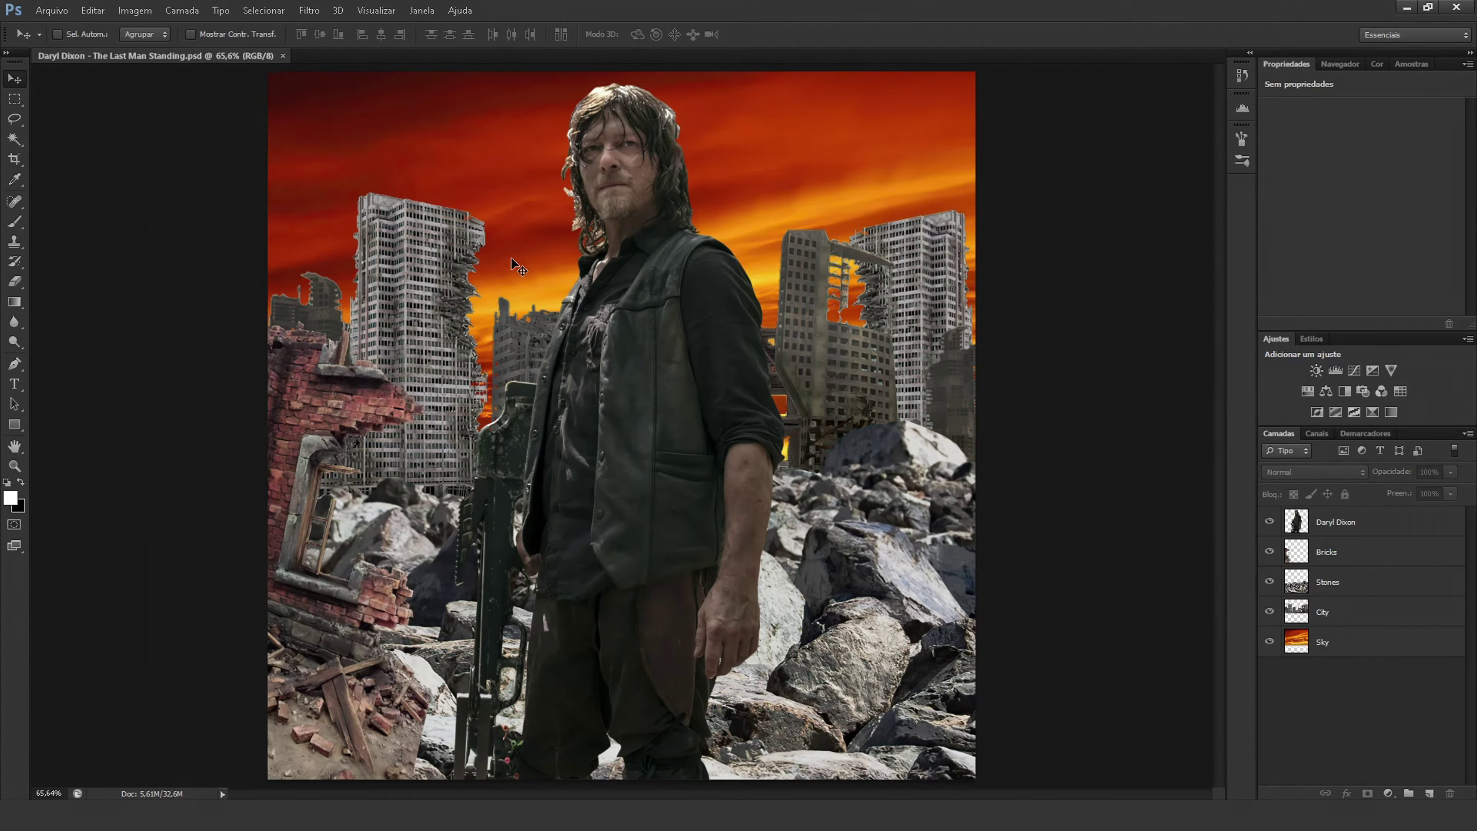
Erase the lower part of the Bricks layer so the rocks show through.
{"action": "scroll", "coordinate": [267, 774], "scroll_direction": "up", "scroll_amount": 5}
{"action": "left_click", "coordinate": [1327, 552]}
{"action": "key", "text": "e"}
{"action": "mouse_move", "coordinate": [687, 407]}
{"action": "left_mouse_down"}
{"action": "mouse_move", "coordinate": [690, 510]}
{"action": "mouse_move", "coordinate": [455, 686]}
{"action": "left_mouse_up"}
{"action": "key", "text": "bracketleft"}
{"action": "key", "text": "bracketleft"}
{"action": "key", "text": "bracketleft"}
{"action": "mouse_move", "coordinate": [349, 558]}
{"action": "left_mouse_down"}
{"action": "mouse_move", "coordinate": [383, 582]}
{"action": "mouse_move", "coordinate": [633, 457]}
{"action": "left_mouse_up"}
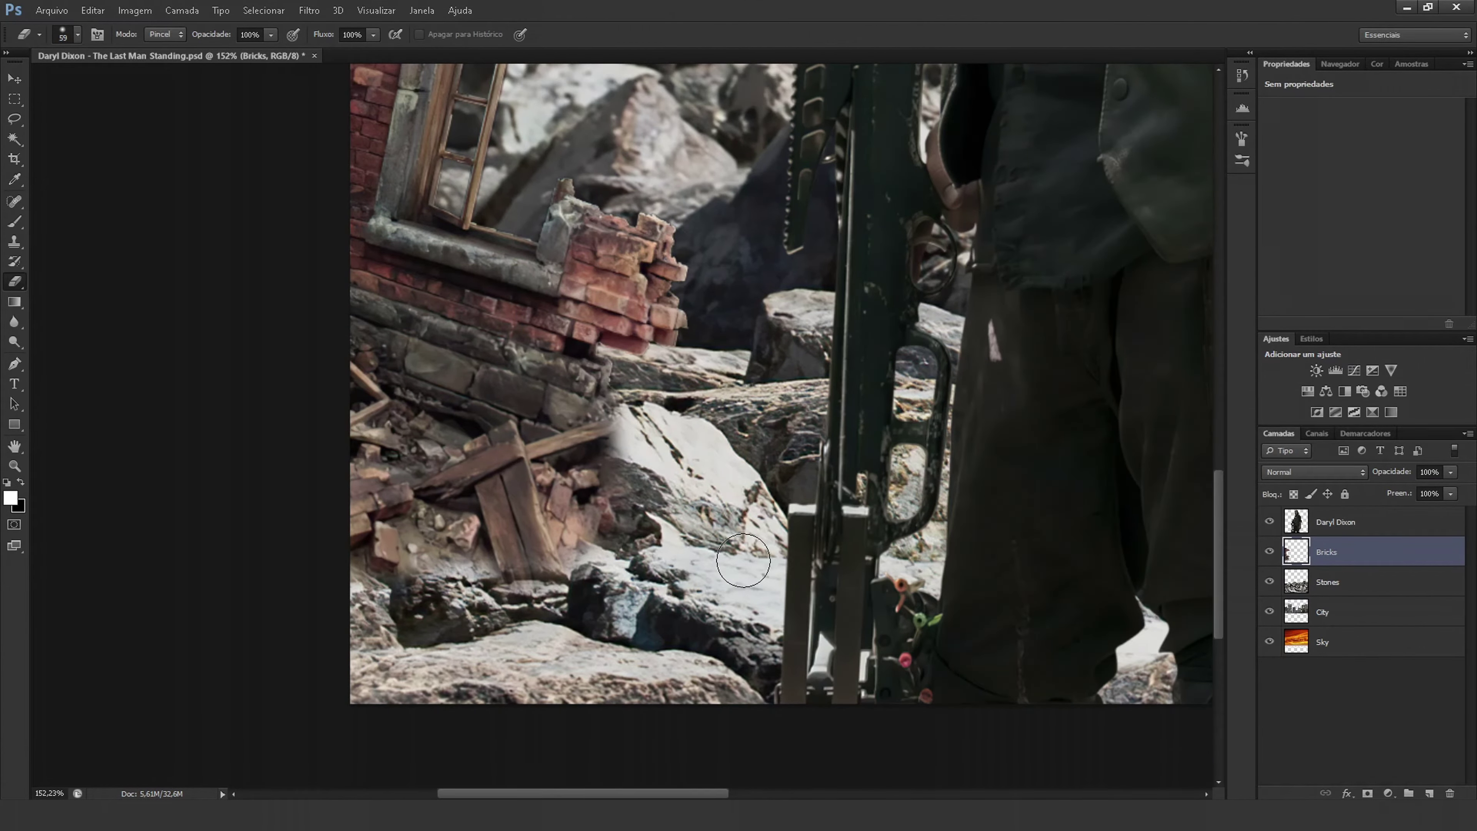
Erase stray brick edges around the window and wall top with a soft 59 px eraser.
{"action": "left_click", "coordinate": [77, 34]}
{"action": "scroll", "coordinate": [650, 361], "scroll_direction": "up", "scroll_amount": 5}
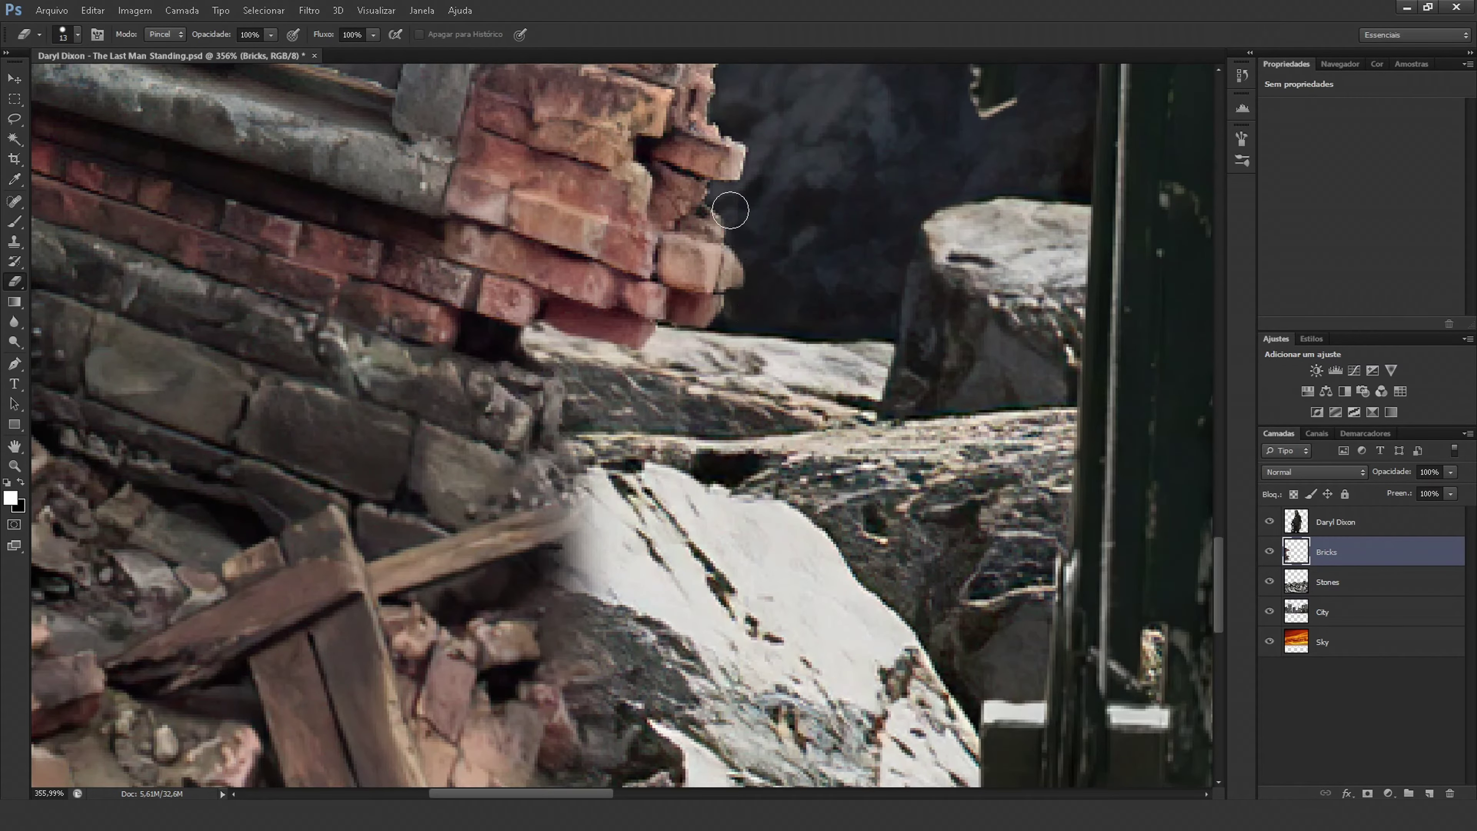
{"action": "left_click_drag", "start_coordinate": [727, 120], "coordinate": [710, 536]}
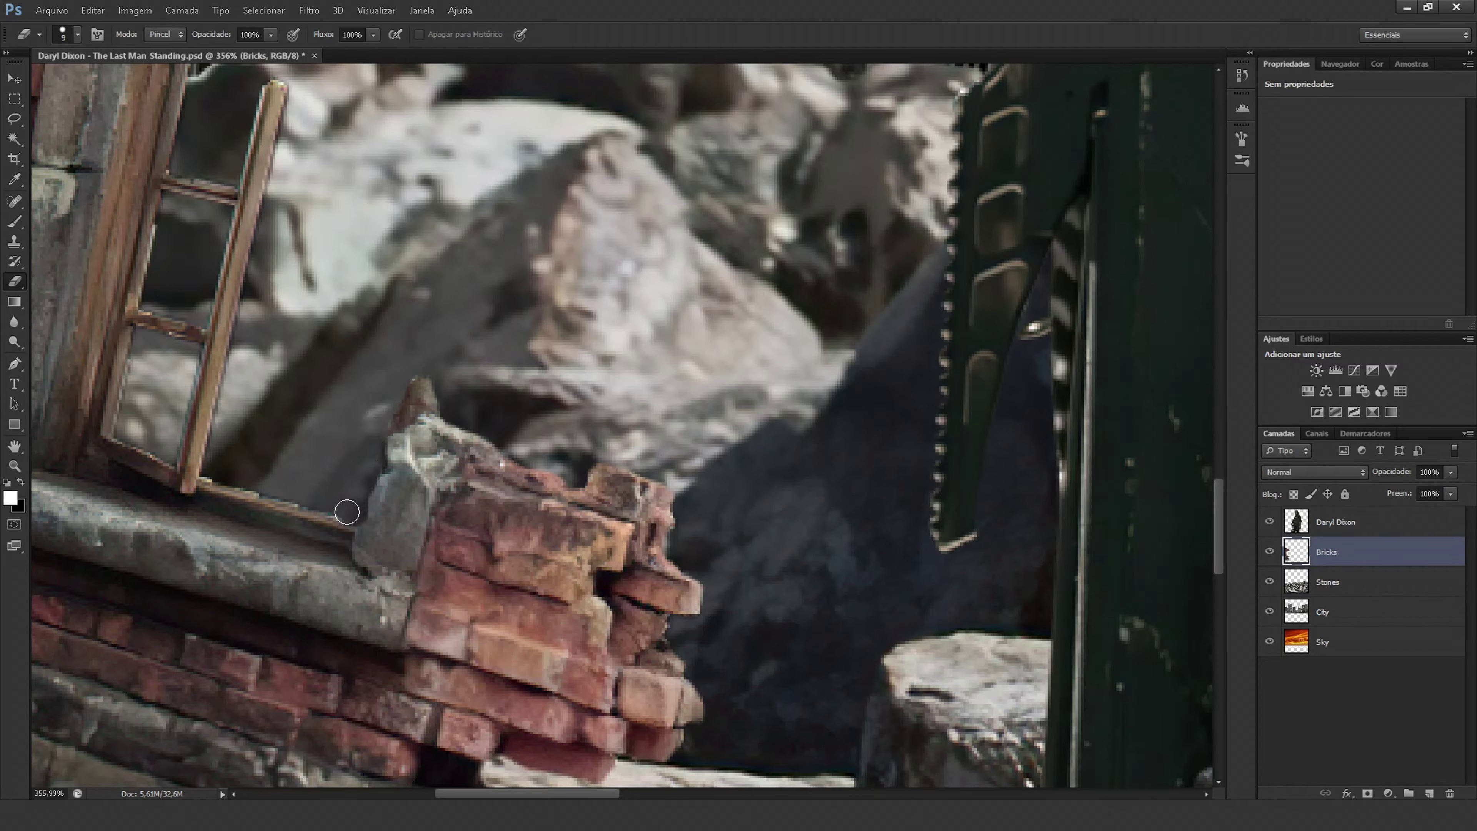
{"action": "left_click_drag", "start_coordinate": [285, 140], "coordinate": [430, 383]}
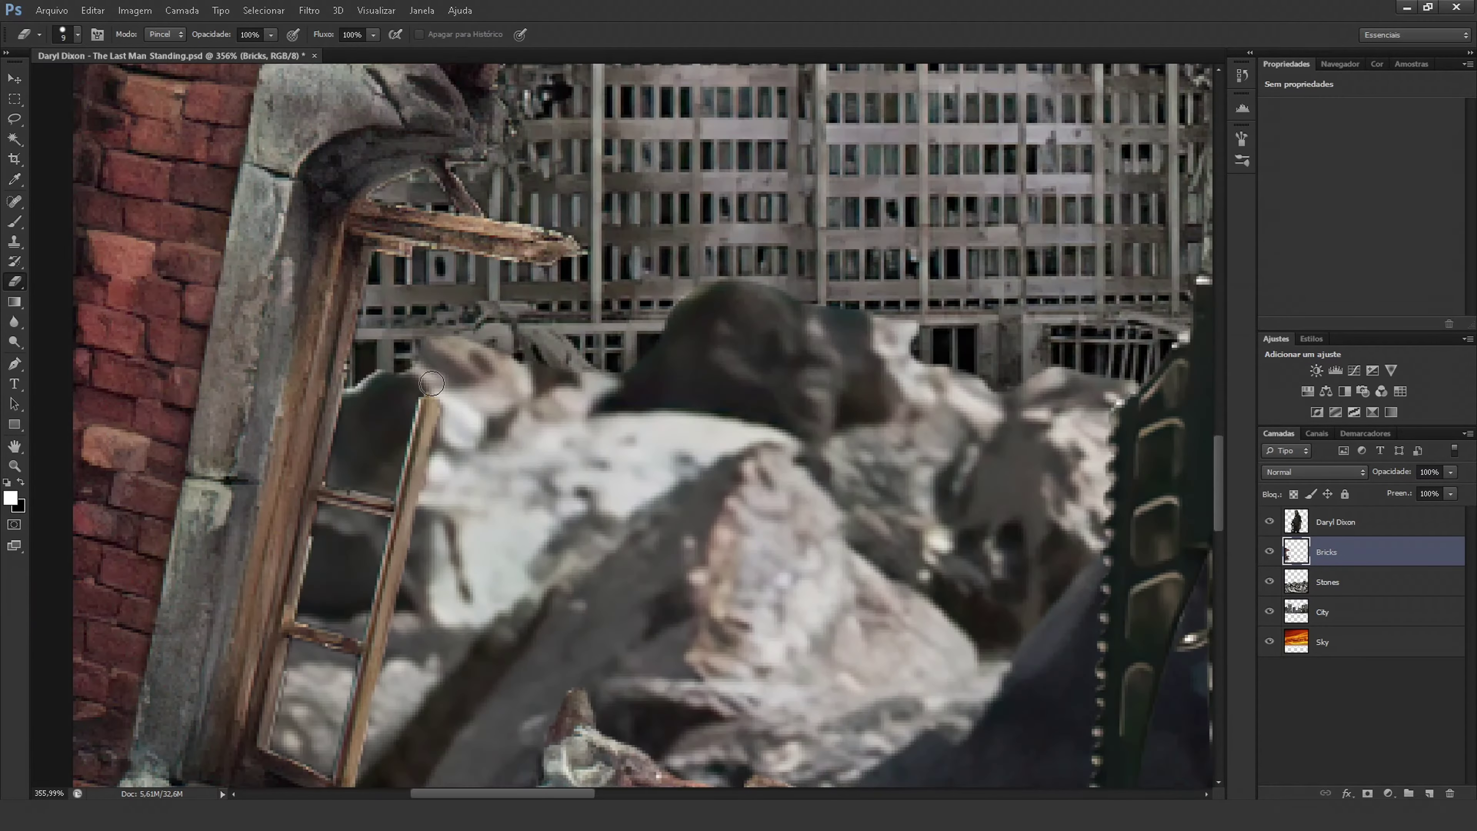
{"action": "left_click_drag", "start_coordinate": [348, 634], "coordinate": [502, 527]}
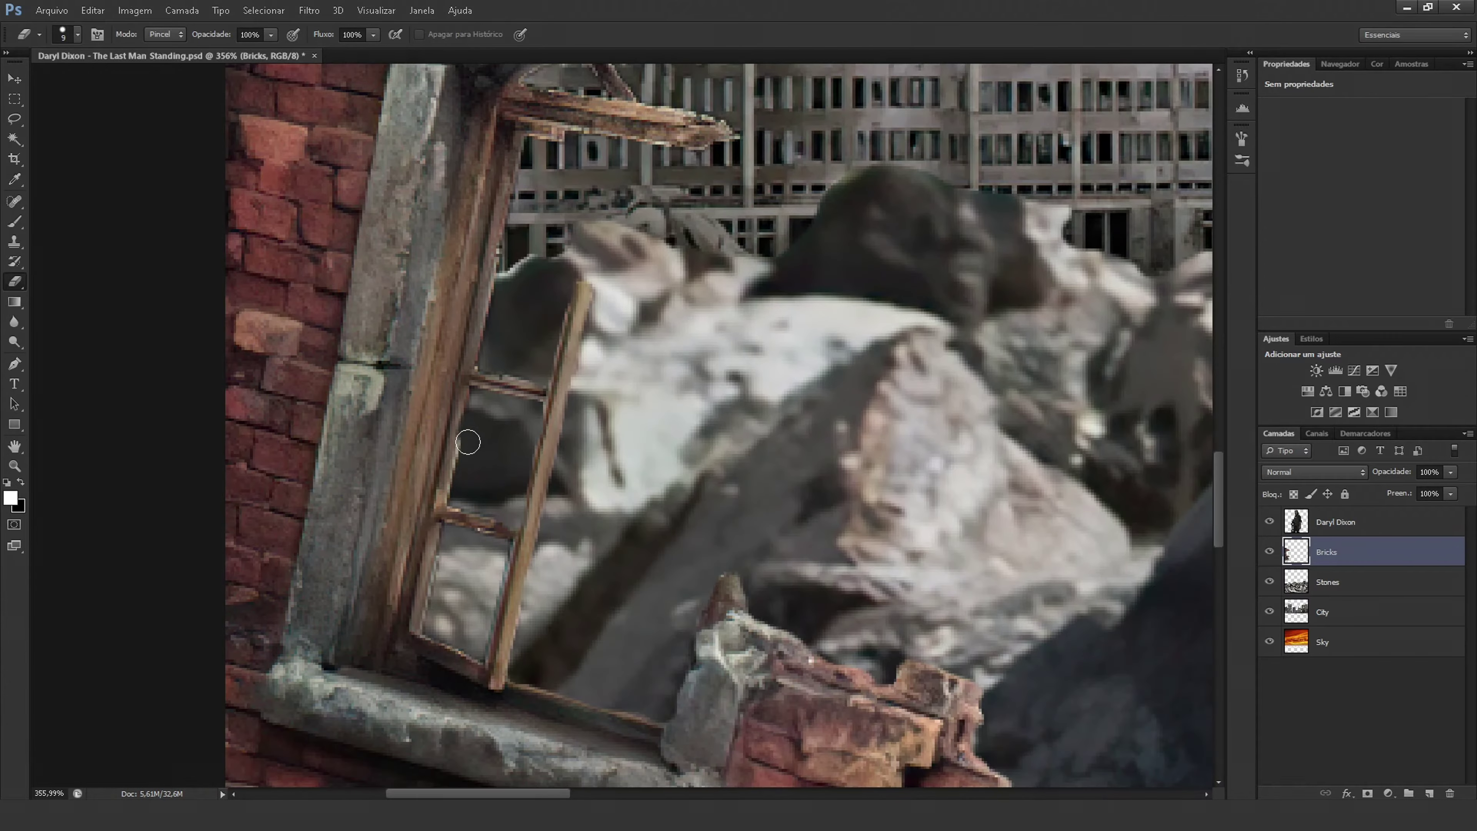
{"action": "left_click_drag", "start_coordinate": [493, 320], "coordinate": [532, 623]}
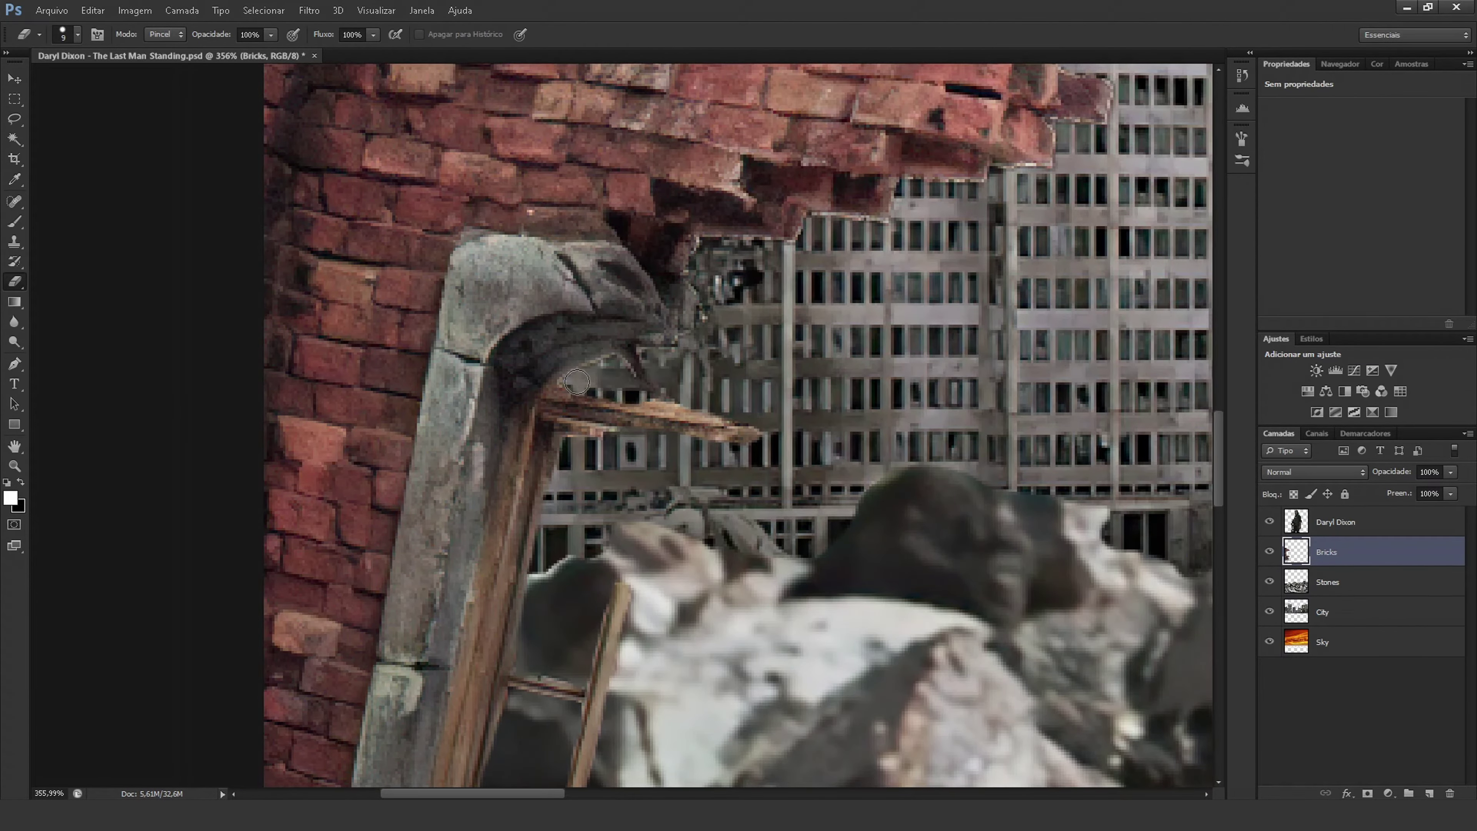
{"action": "left_click_drag", "start_coordinate": [787, 321], "coordinate": [709, 496]}
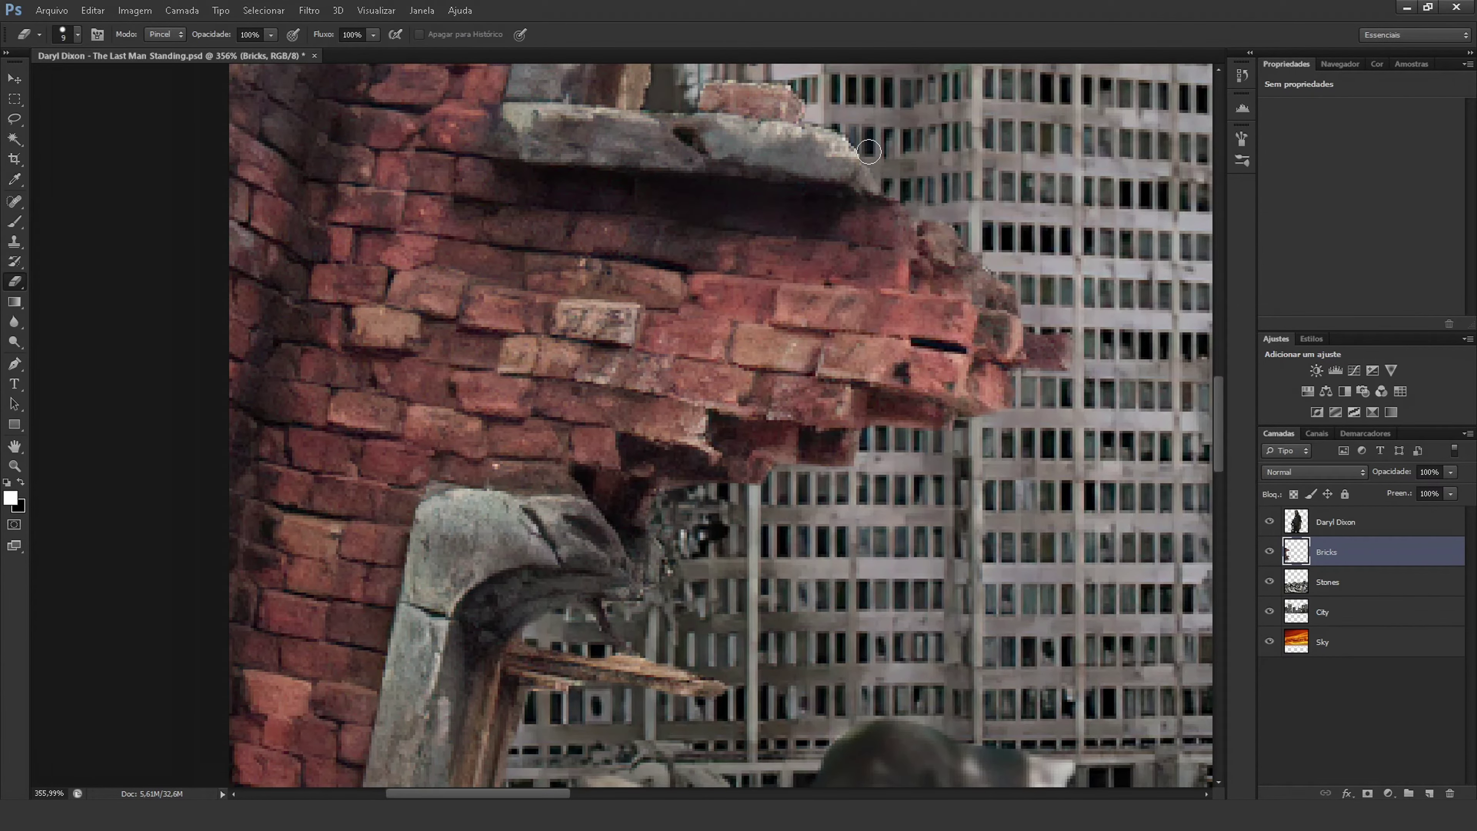
{"action": "left_click_drag", "start_coordinate": [791, 81], "coordinate": [861, 269]}
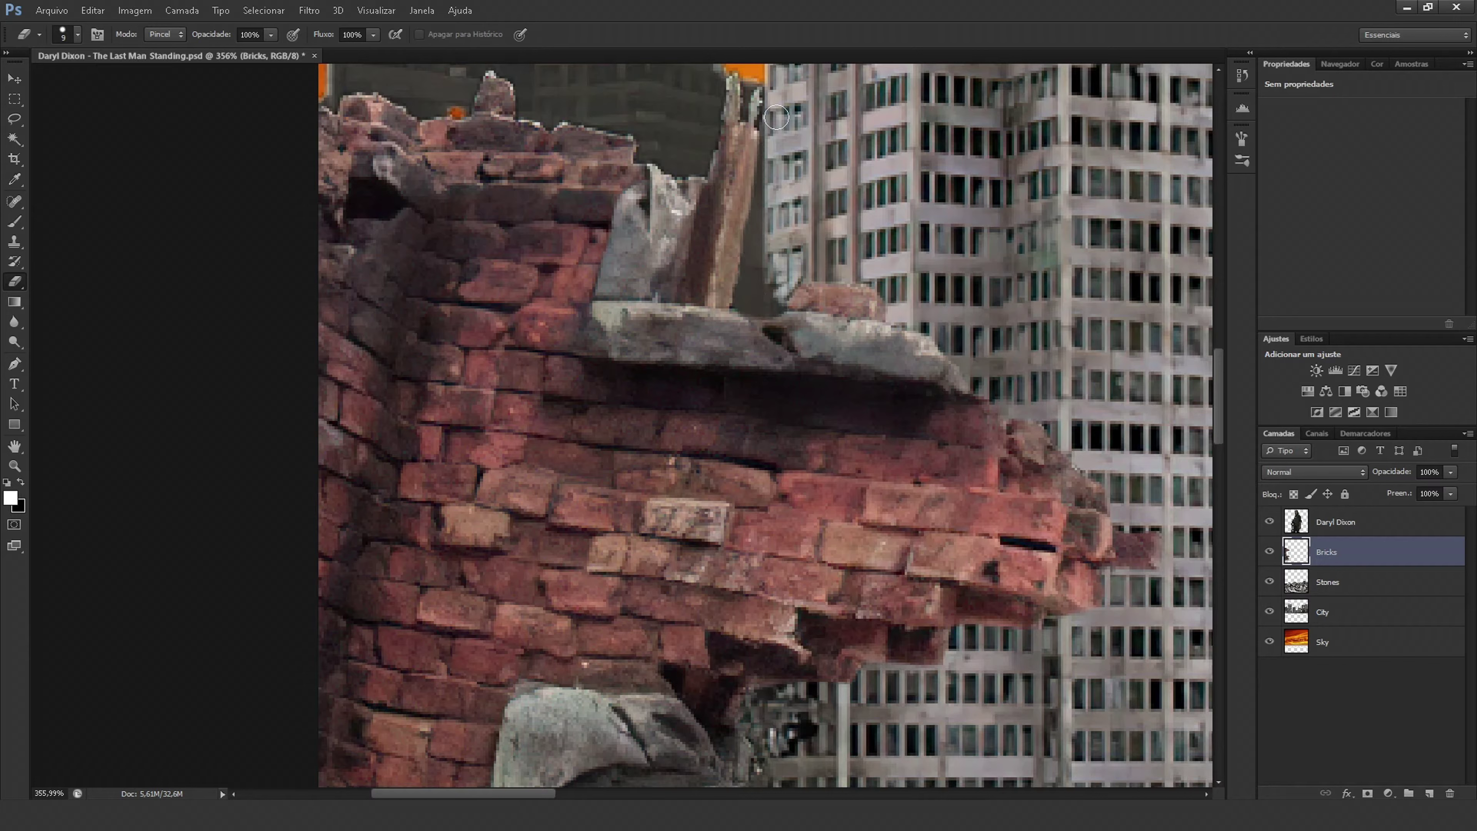
{"action": "left_click_drag", "start_coordinate": [776, 118], "coordinate": [847, 268]}
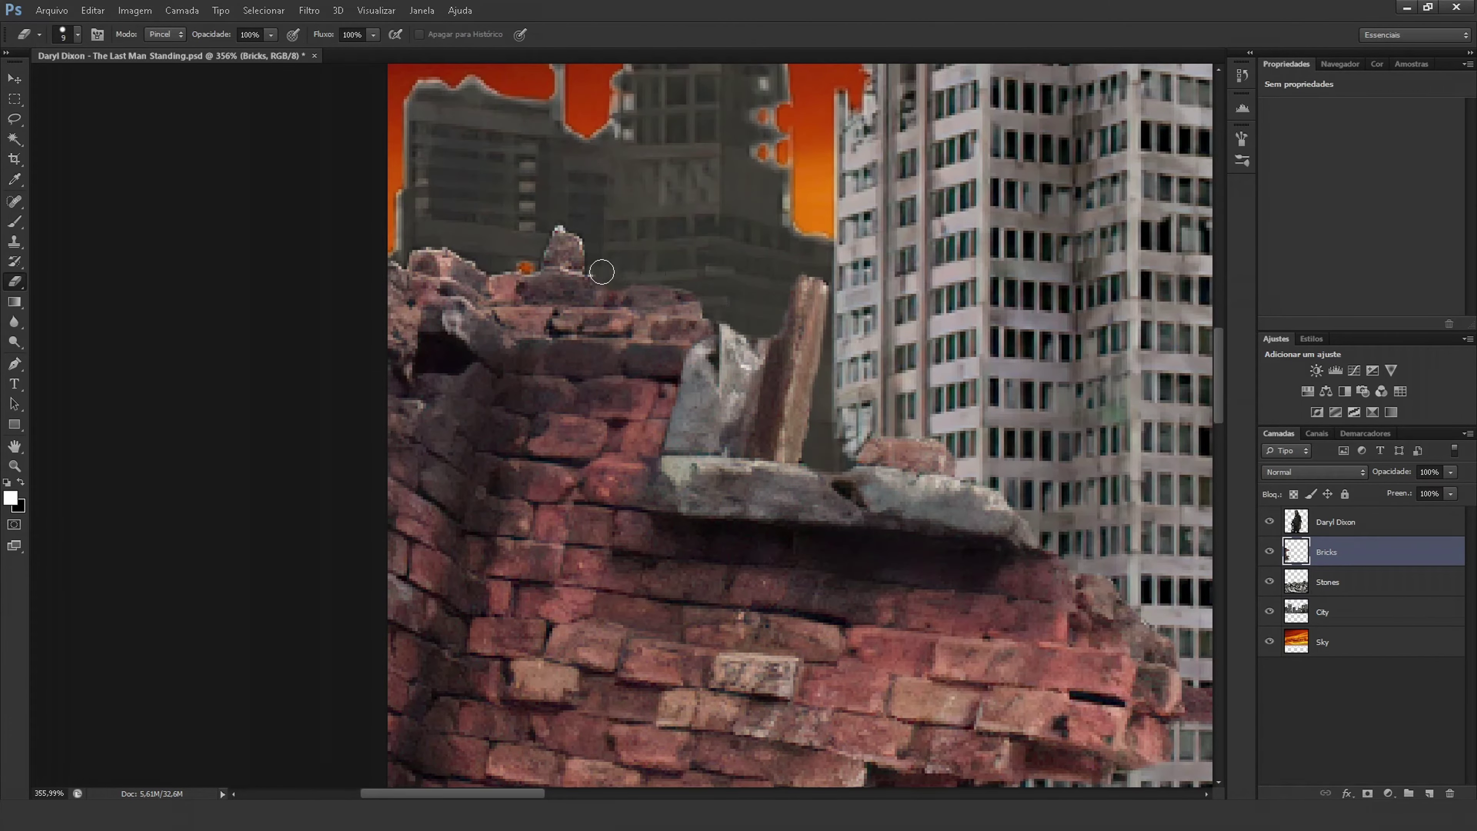
{"action": "left_click_drag", "start_coordinate": [1012, 462], "coordinate": [879, 177]}
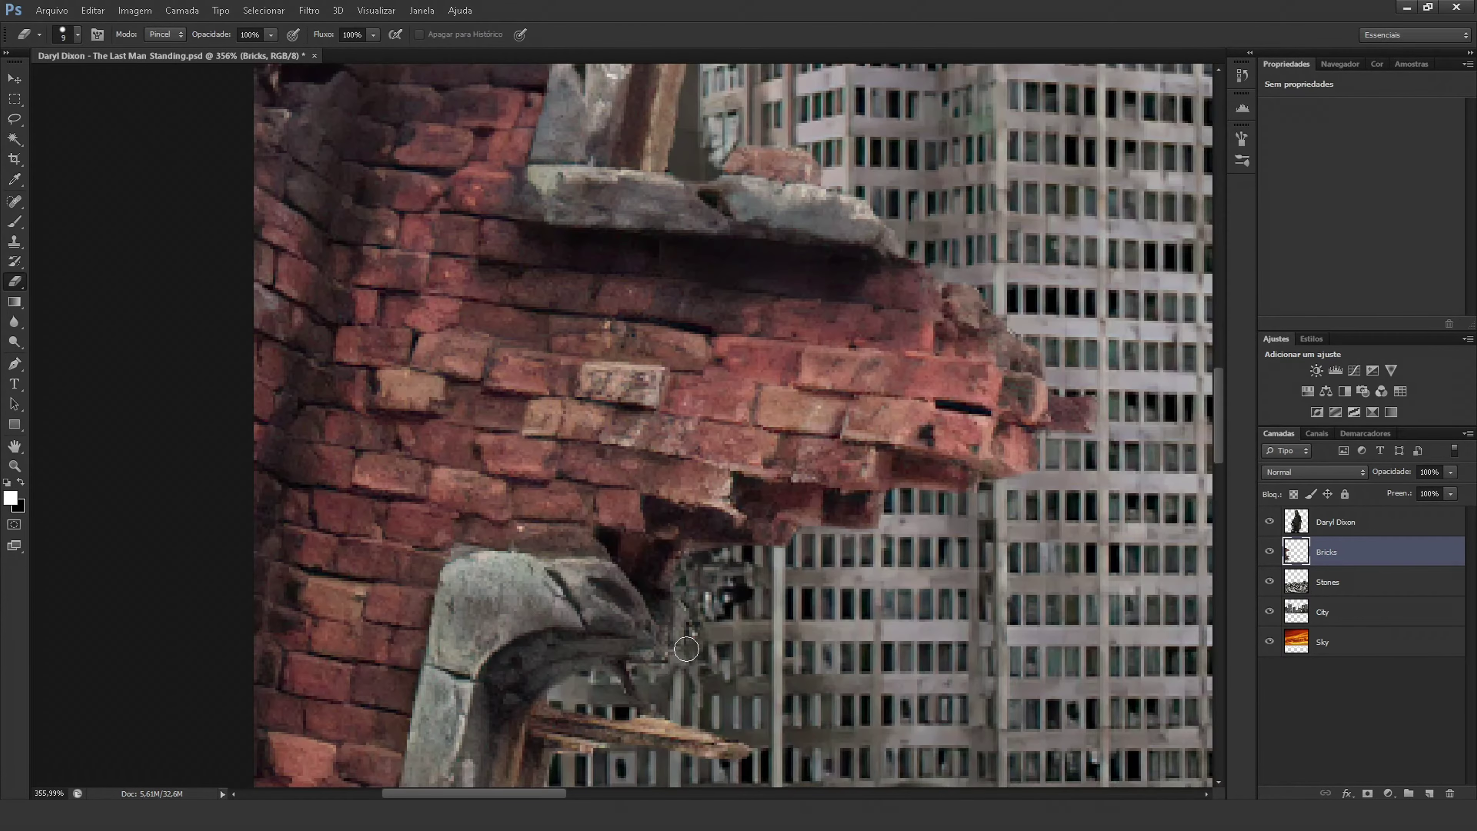
{"action": "key", "text": "ctrl+0"}
Select the City layer and inspect the tall ruined building.
{"action": "left_click", "coordinate": [1338, 612]}
{"action": "left_click", "coordinate": [51, 10]}
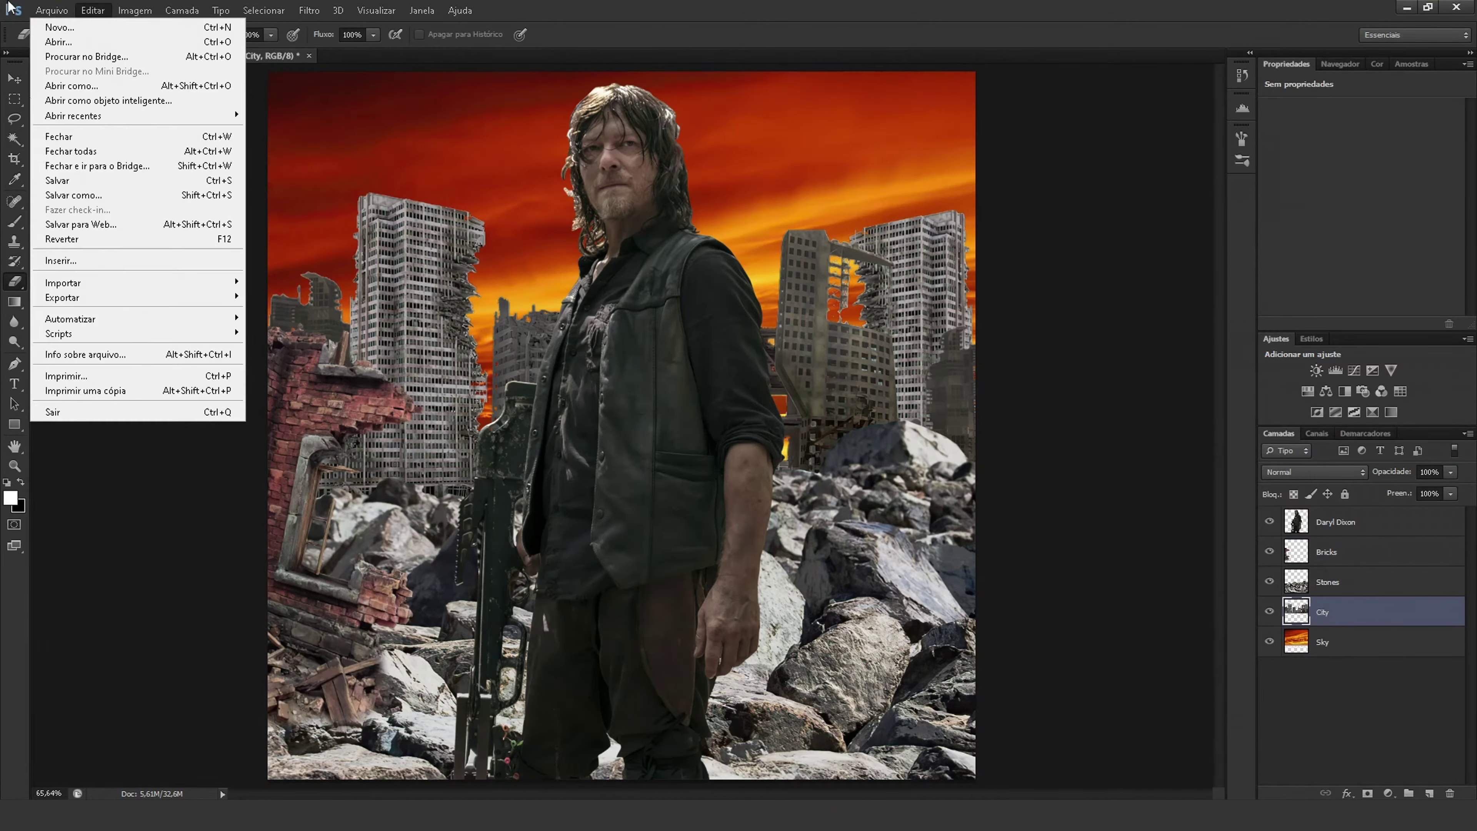
{"action": "key", "text": "Escape"}
{"action": "scroll", "coordinate": [585, 514], "scroll_direction": "up", "scroll_amount": 5}
{"action": "scroll", "coordinate": [585, 514], "scroll_direction": "down", "scroll_amount": 2}
{"action": "mouse_move", "coordinate": [581, 429]}
{"action": "left_mouse_down"}
{"action": "mouse_move", "coordinate": [586, 515]}
{"action": "mouse_move", "coordinate": [873, 407]}
{"action": "left_mouse_up"}
{"action": "scroll", "coordinate": [568, 501], "scroll_direction": "up", "scroll_amount": 2}
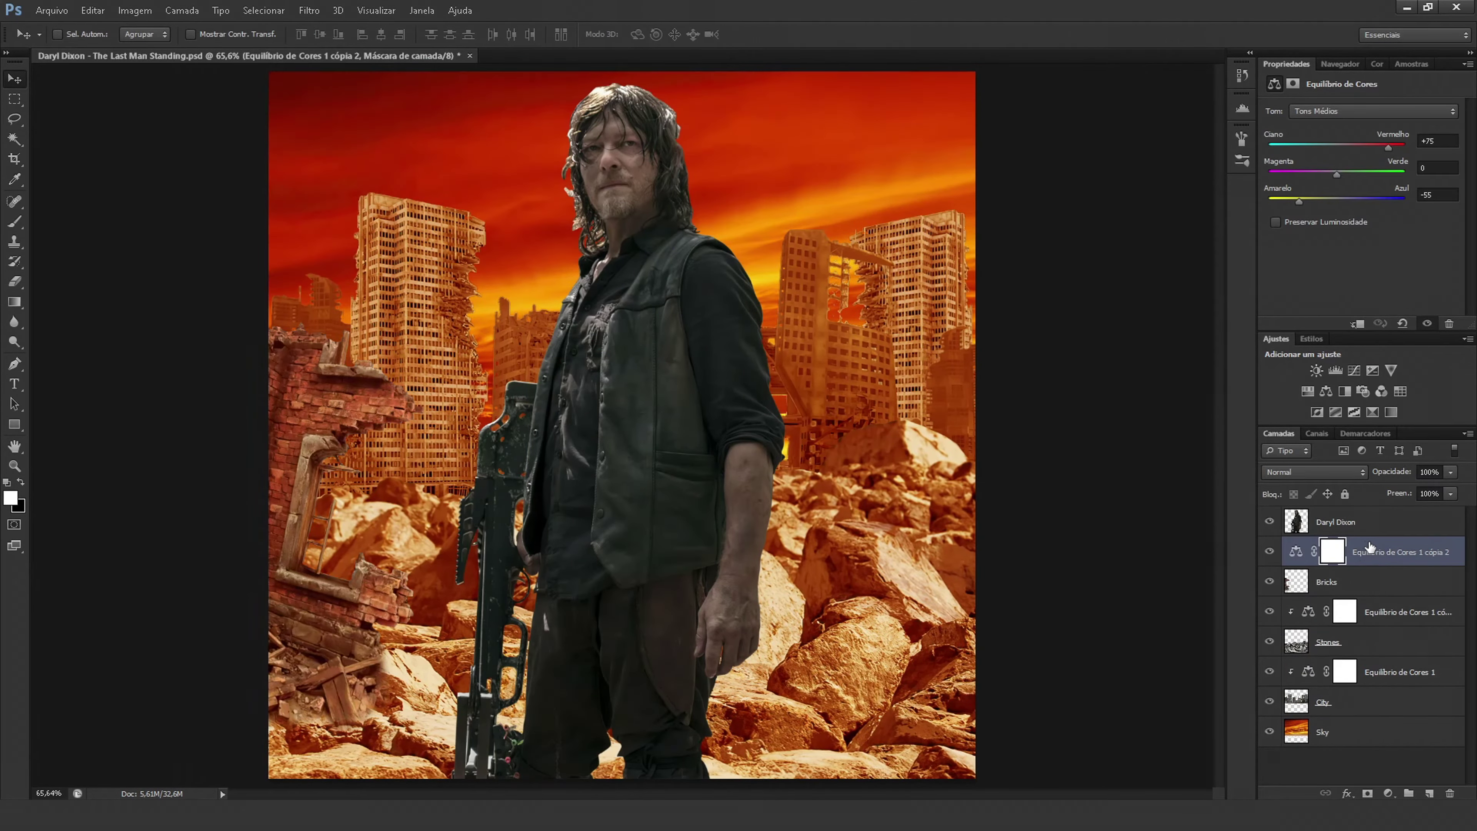
Clip a Color Balance to the figure (red +38, Yellow-Blue -55) and add a layer above Sky.
{"action": "key", "text": "ctrl+alt+g"}
{"action": "left_click_drag", "start_coordinate": [1389, 146], "coordinate": [1364, 146]}
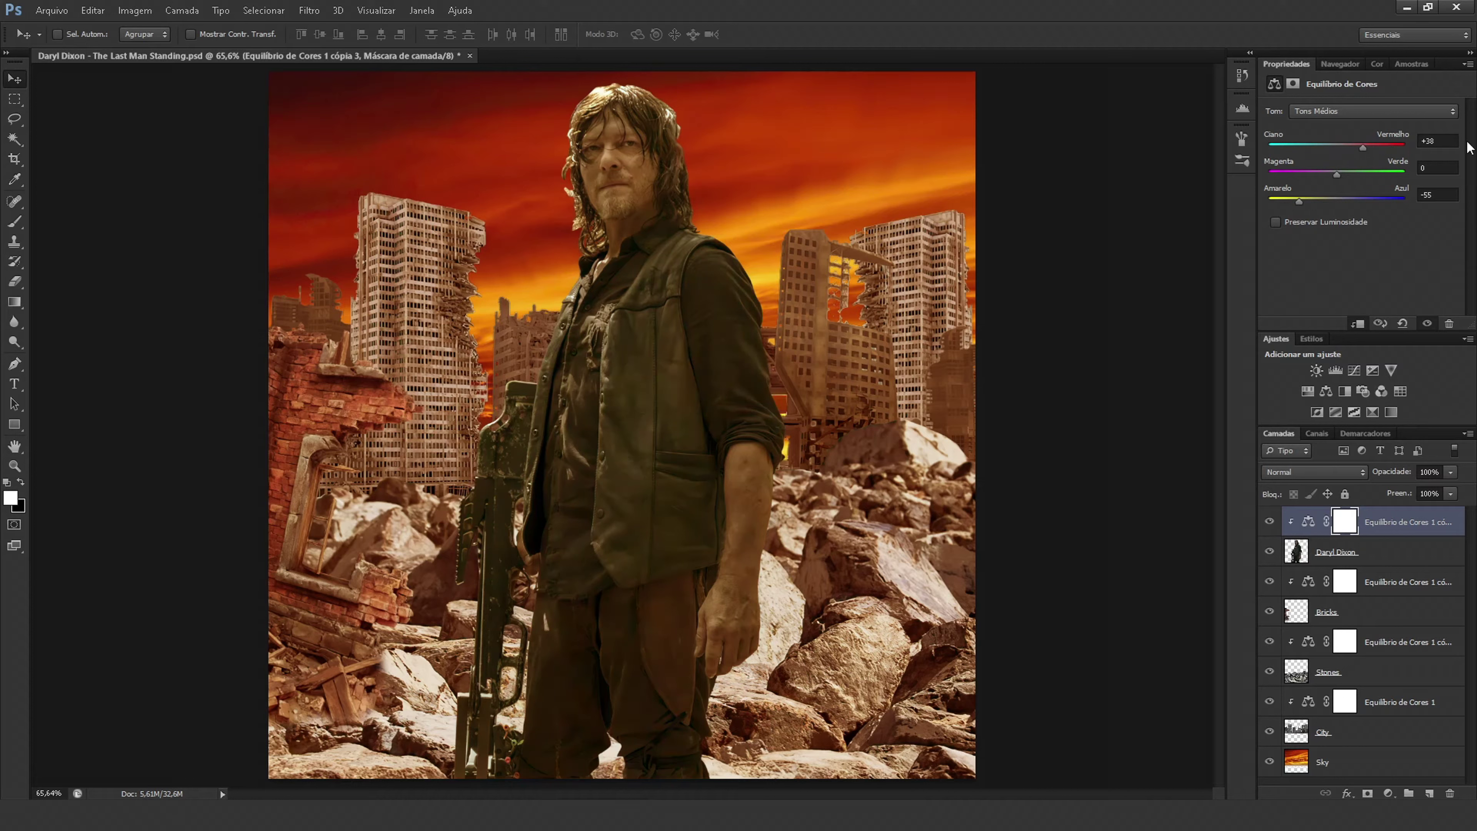
{"action": "left_click", "coordinate": [1440, 141]}
{"action": "key", "text": "Return"}
{"action": "left_click", "coordinate": [1343, 781]}
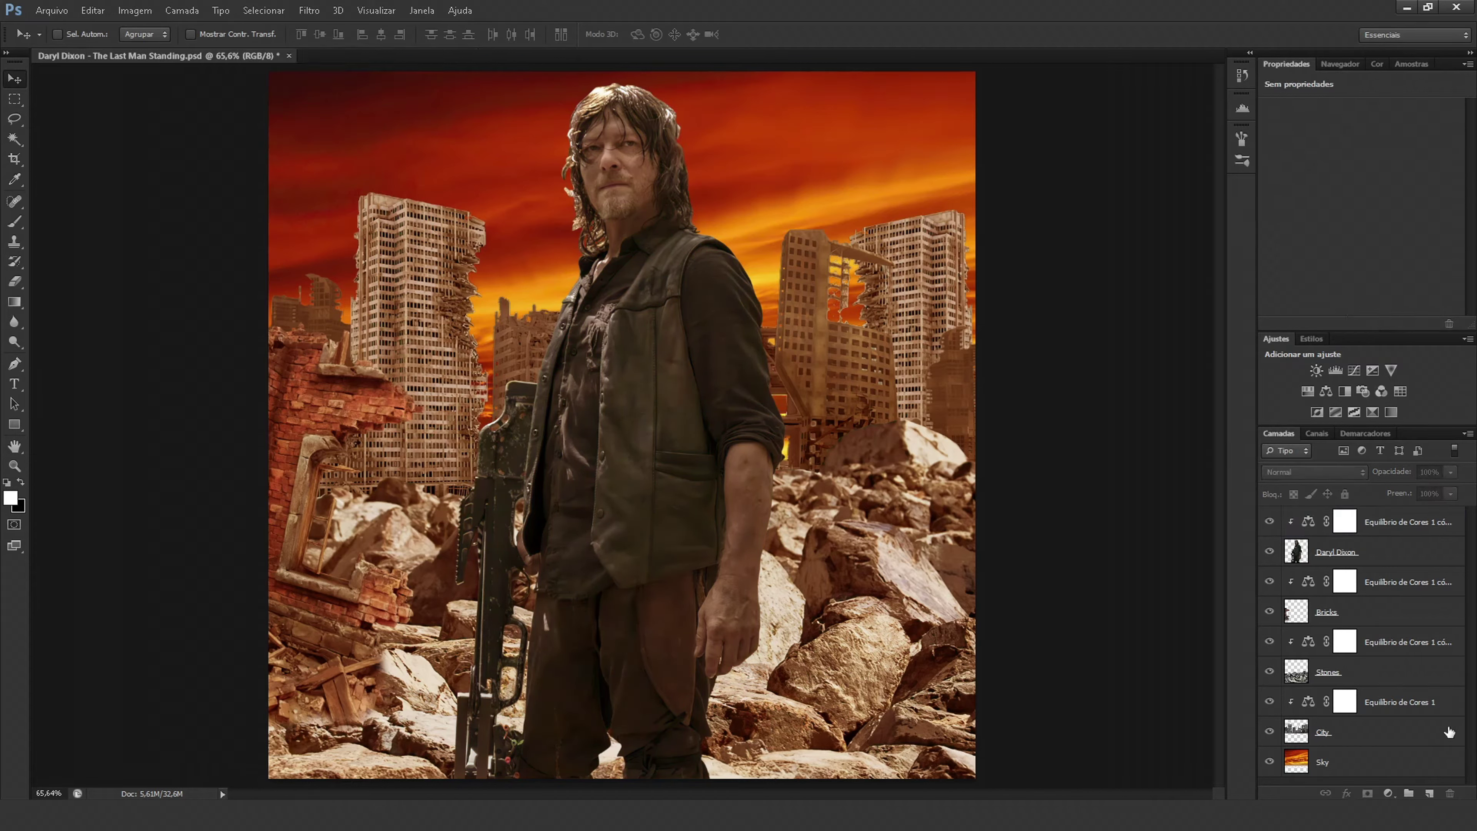
{"action": "left_click", "coordinate": [1429, 793]}
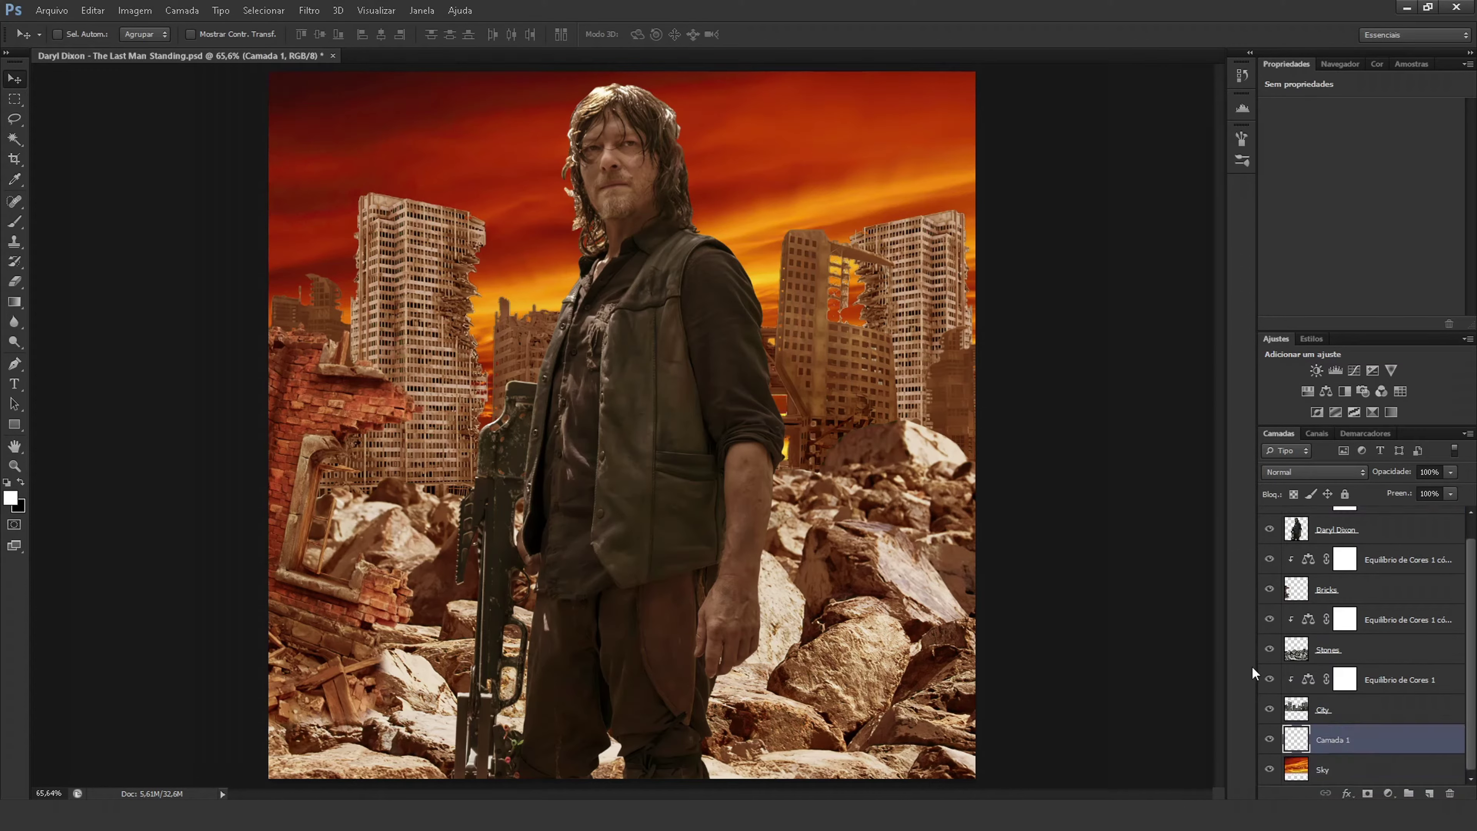
Set the foreground colour to a bright yellow.
{"action": "left_click", "coordinate": [15, 179]}
{"action": "left_click", "coordinate": [10, 497]}
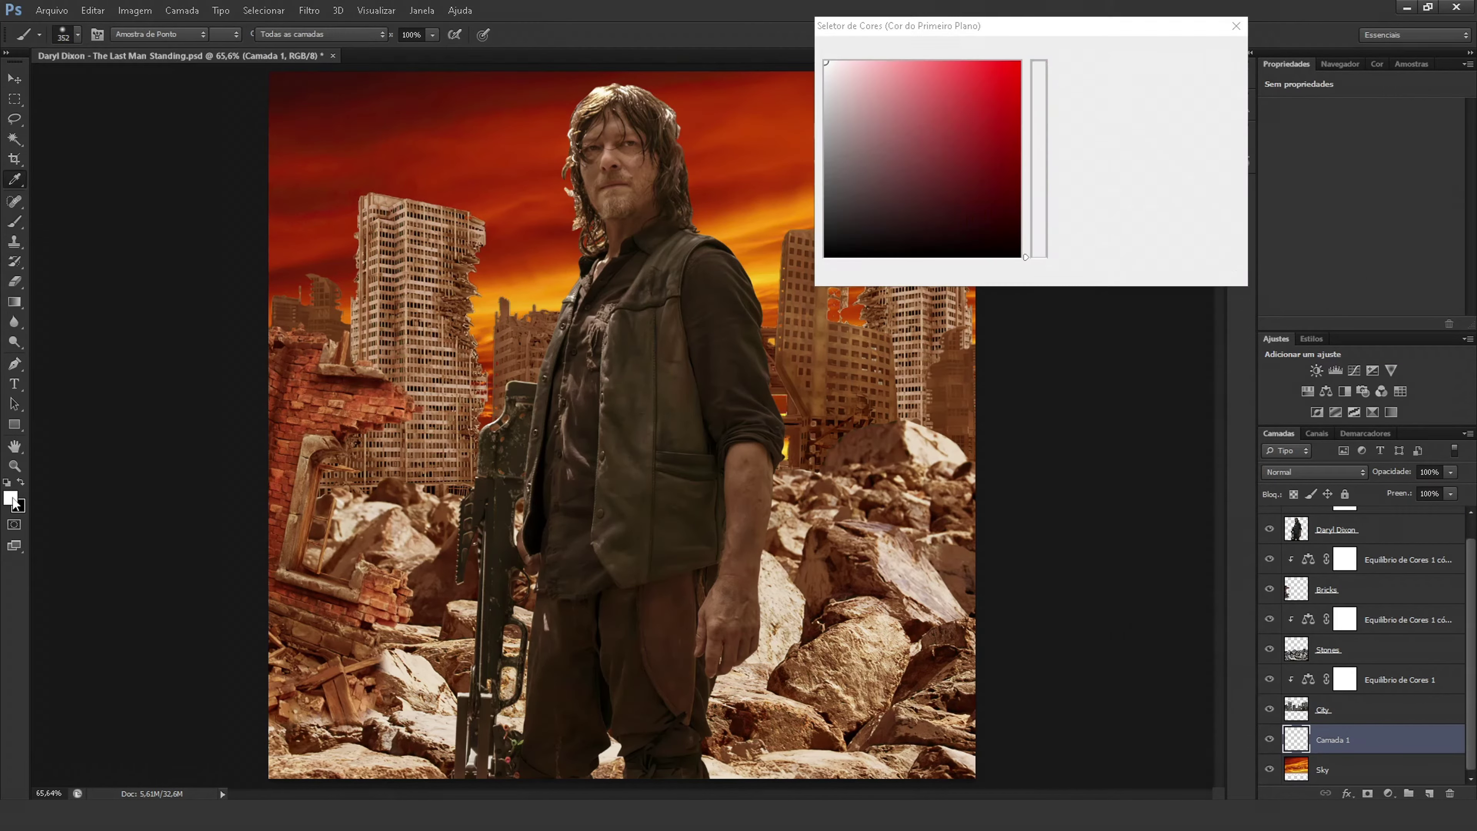
{"action": "left_click", "coordinate": [1040, 236]}
{"action": "left_click", "coordinate": [991, 163]}
{"action": "key", "text": "Return"}
{"action": "key", "text": "b"}
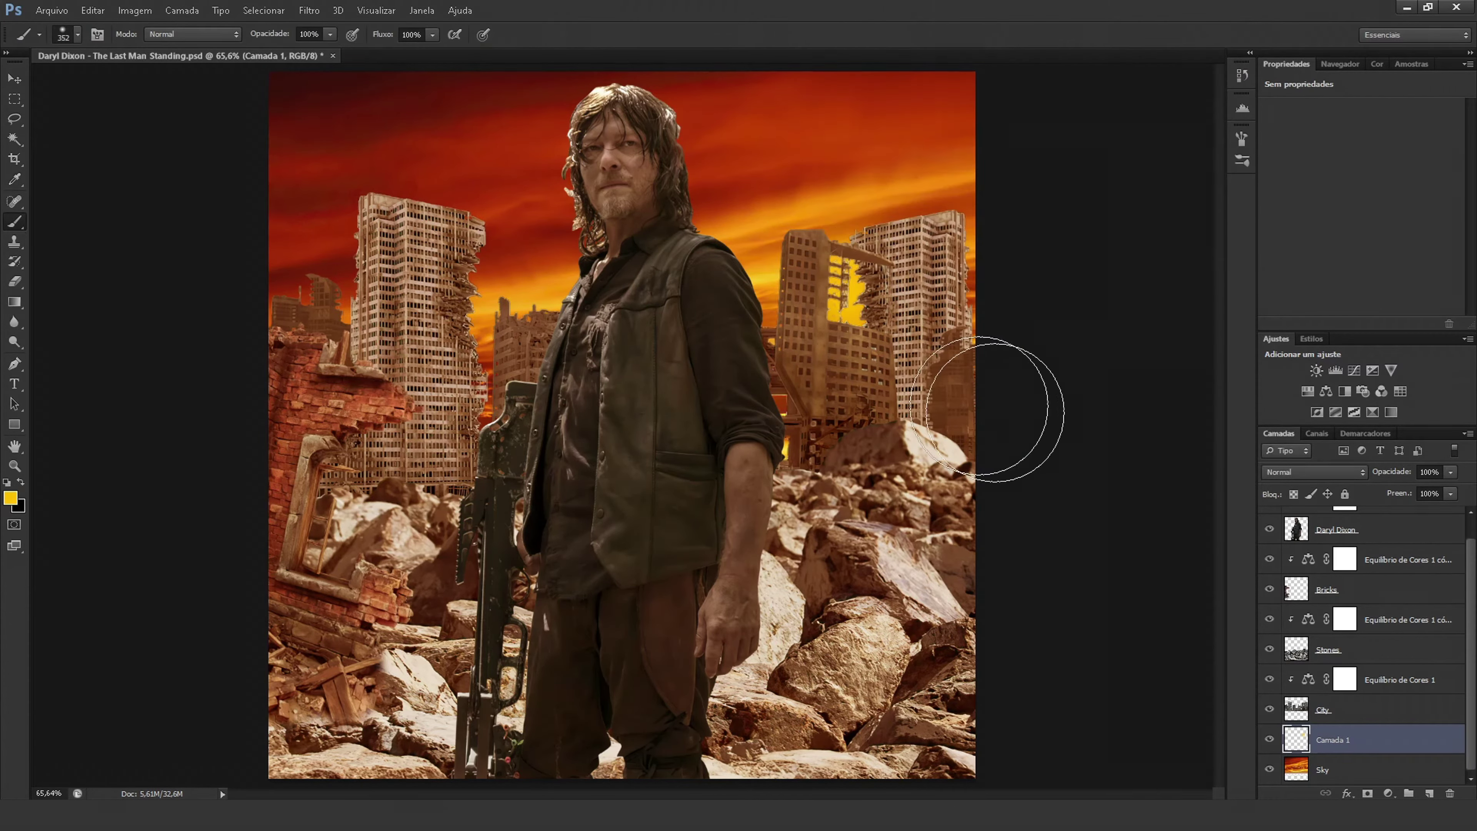
Set the new layer to Luz Brilhante blending and paint yellow glow behind the right buildings.
{"action": "left_click", "coordinate": [1313, 472]}
{"action": "left_click", "coordinate": [1297, 285]}
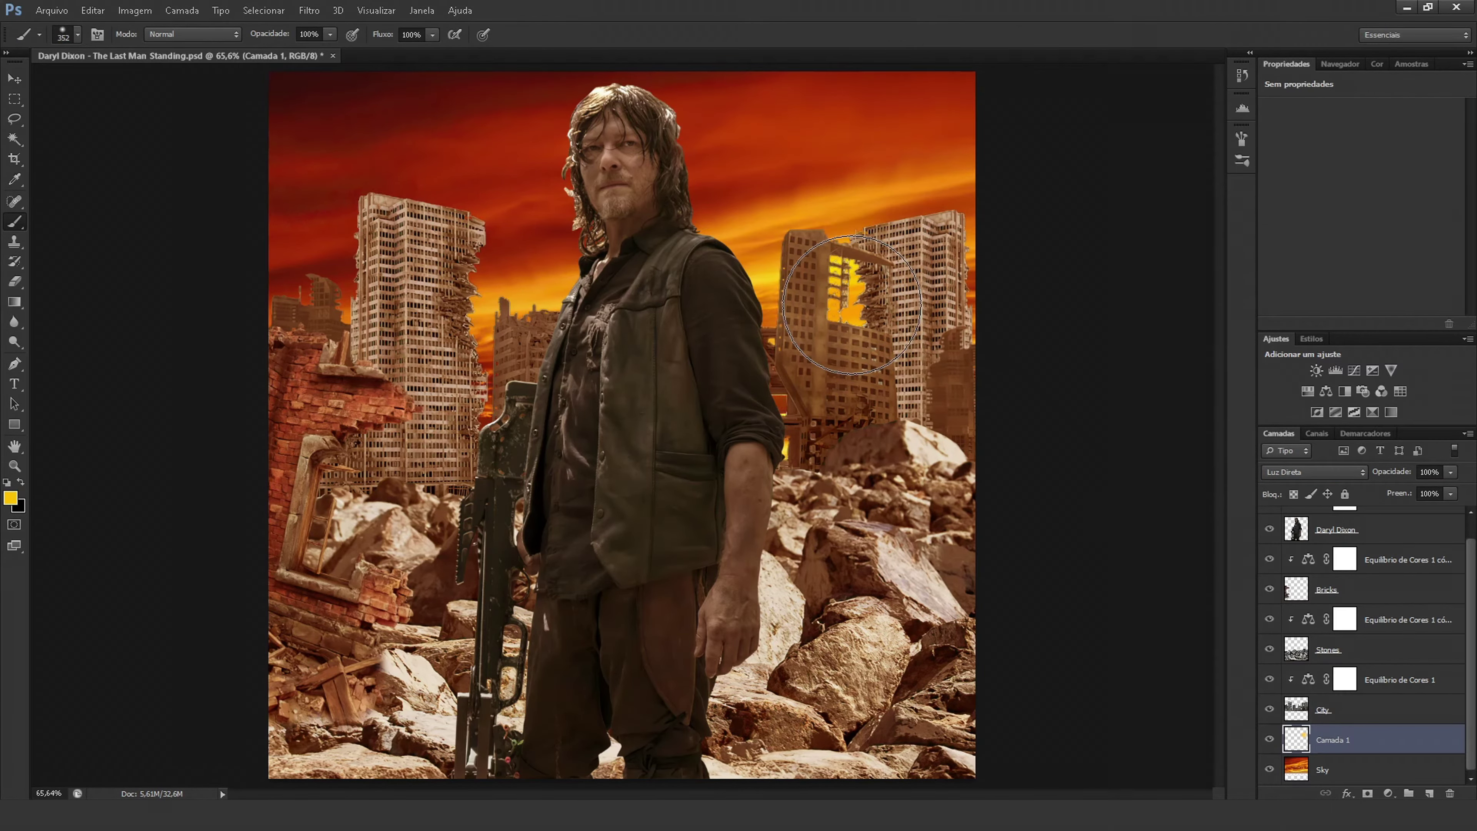
{"action": "left_click", "coordinate": [1313, 472]}
{"action": "left_click", "coordinate": [1280, 305]}
{"action": "left_click_drag", "start_coordinate": [907, 233], "coordinate": [844, 282]}
Pick a paler yellow, move the glow behind the right buildings, and save.
{"action": "left_click", "coordinate": [10, 498]}
{"action": "left_click", "coordinate": [1191, 49]}
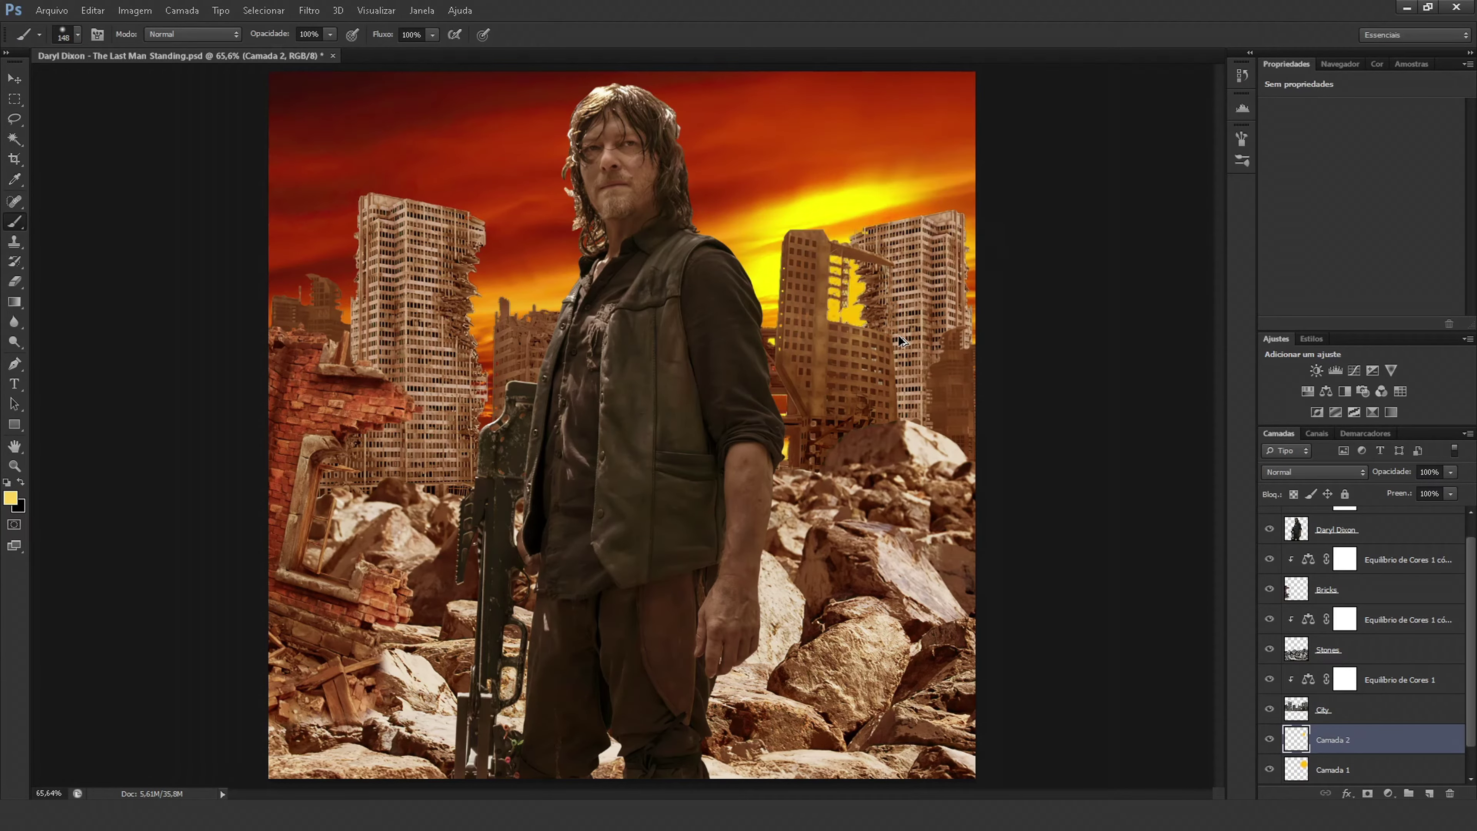
{"action": "key", "text": "v"}
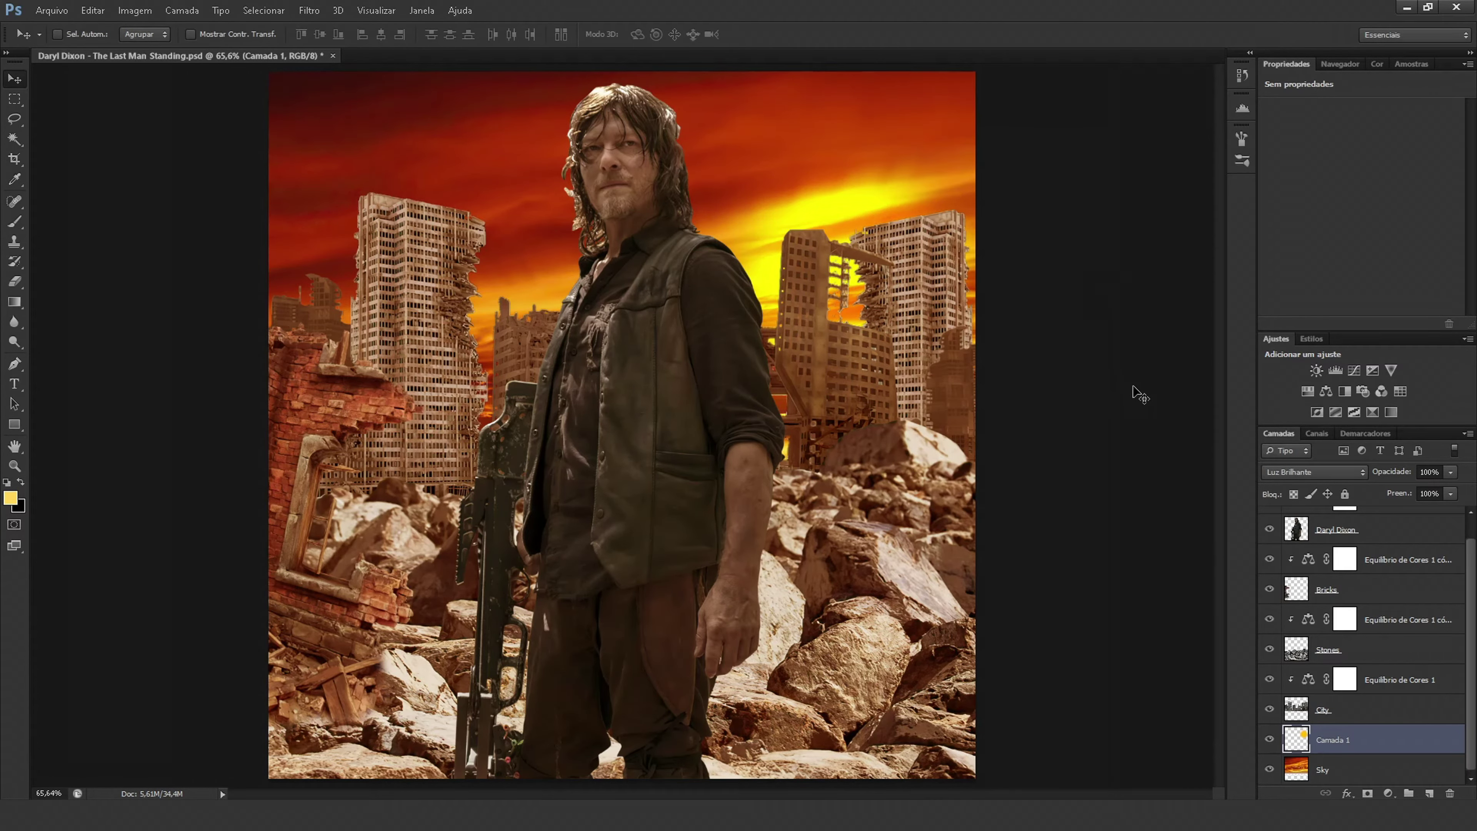
{"action": "left_click_drag", "start_coordinate": [959, 244], "coordinate": [1115, 402]}
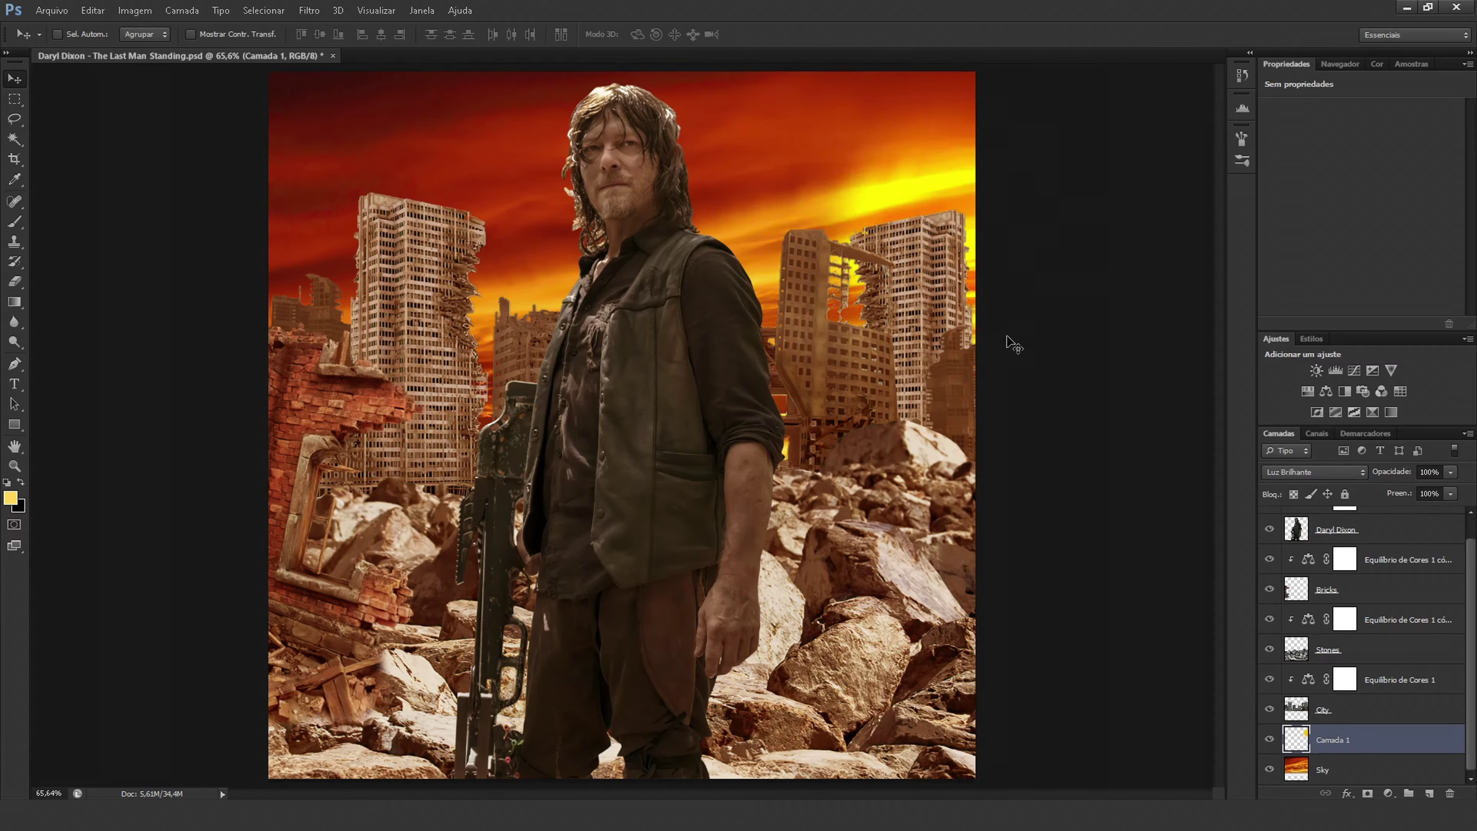
{"action": "key", "text": "ctrl+s"}
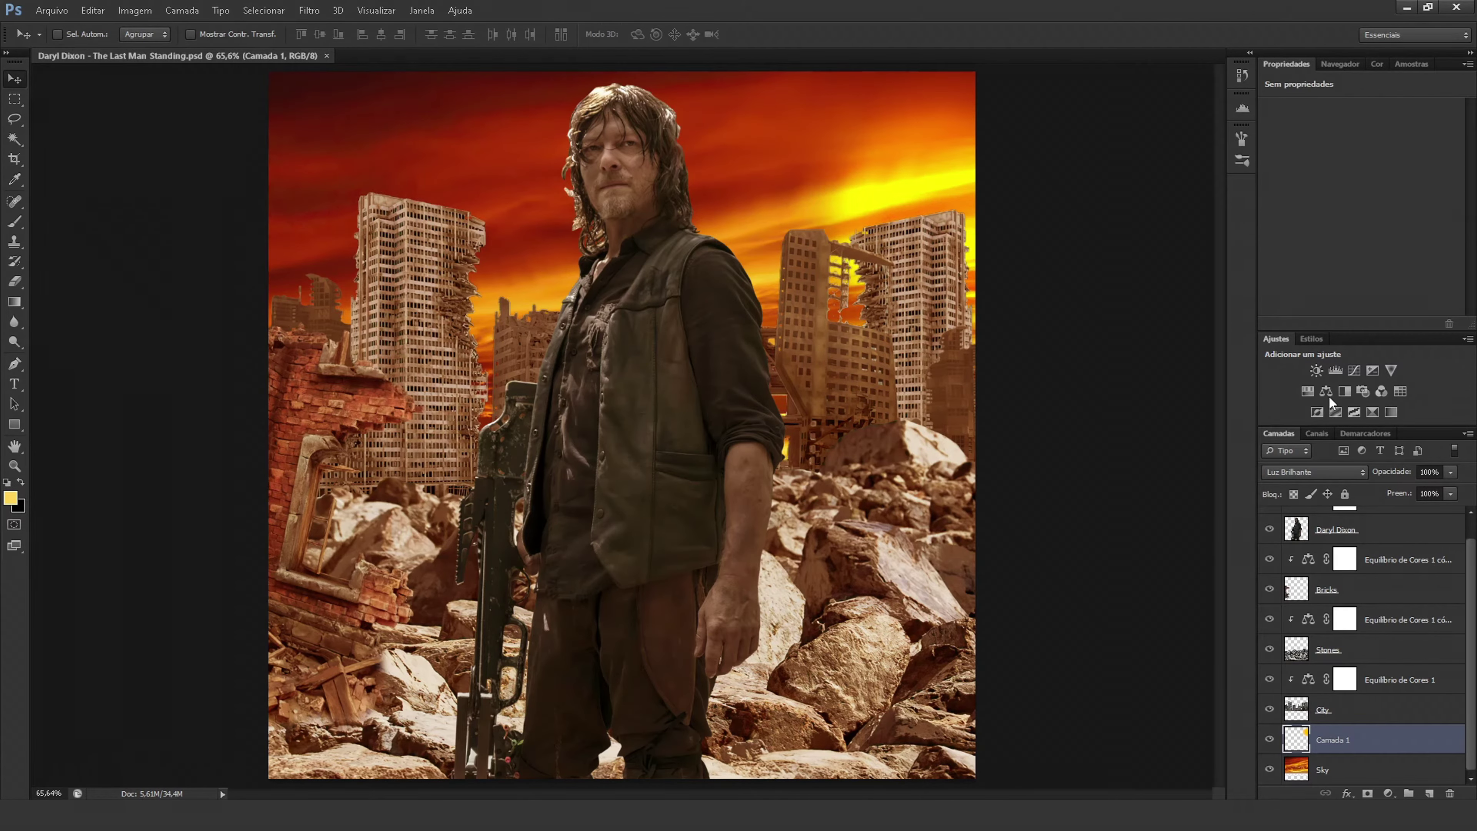
Add a Hue/Saturation layer clipped to Stones with Luminosidade at -84.
{"action": "left_click", "coordinate": [1332, 649]}
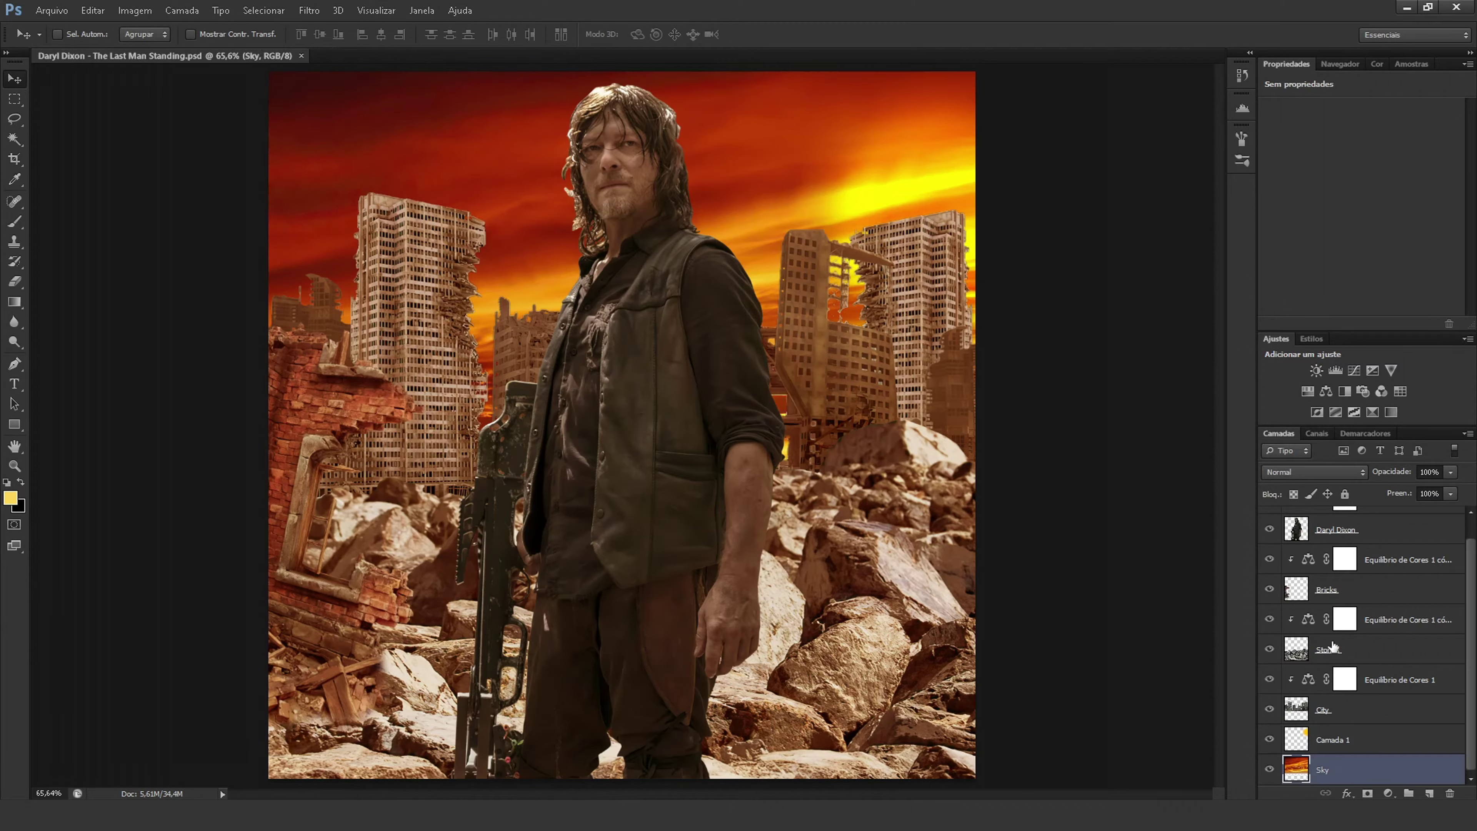
{"action": "left_click", "coordinate": [1389, 793]}
{"action": "left_click", "coordinate": [1315, 608]}
{"action": "left_click", "coordinate": [1339, 251]}
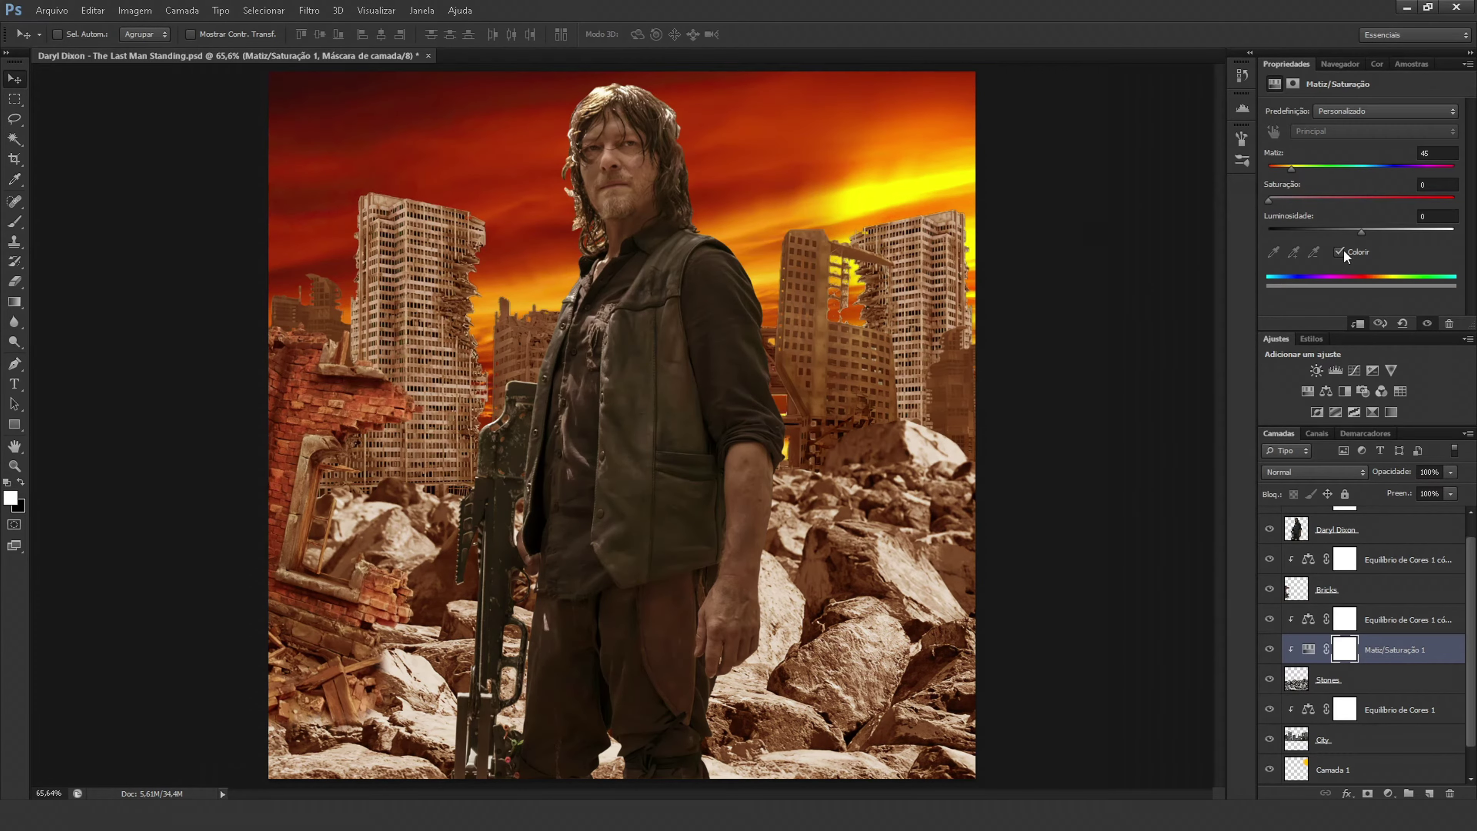
{"action": "left_click_drag", "start_coordinate": [1361, 231], "coordinate": [1284, 232]}
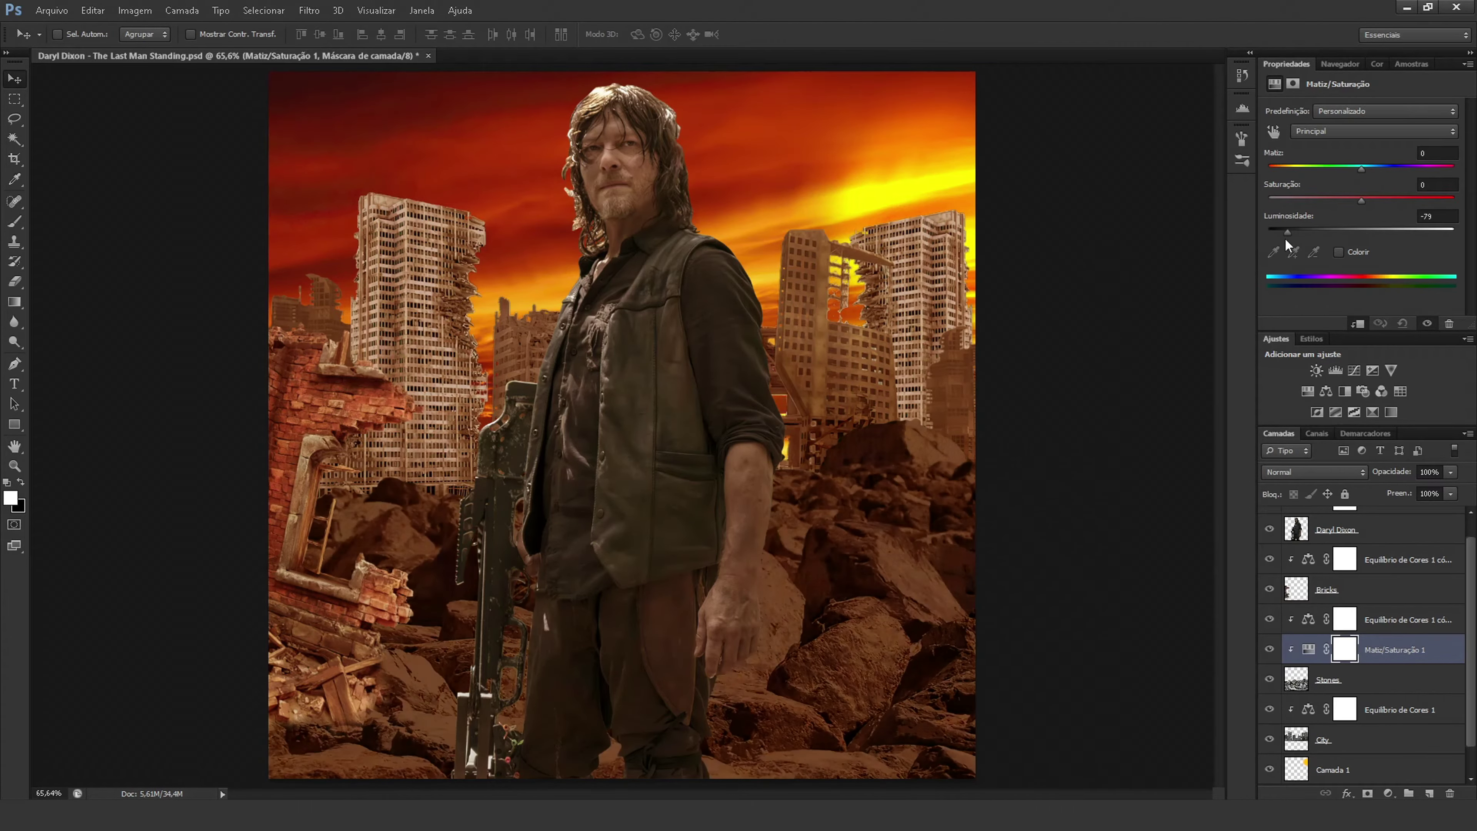
{"action": "double_click", "coordinate": [1425, 680]}
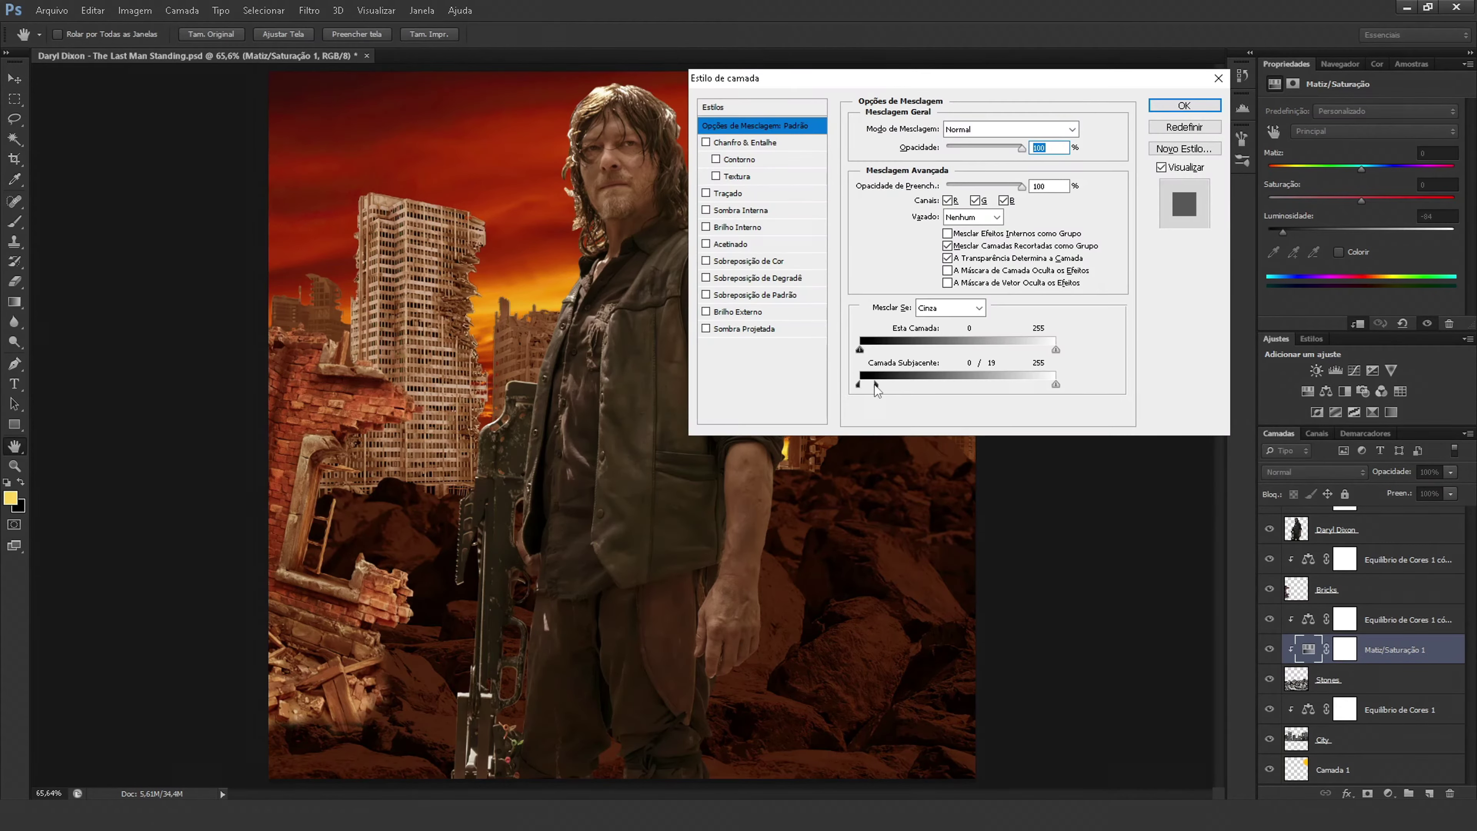
{"action": "key", "text": "Escape"}
Invert its mask to black and brush white over the lowest foreground rocks.
{"action": "left_click", "coordinate": [1385, 652]}
{"action": "key", "text": "ctrl+i"}
{"action": "key", "text": "b"}
{"action": "key", "text": "d"}
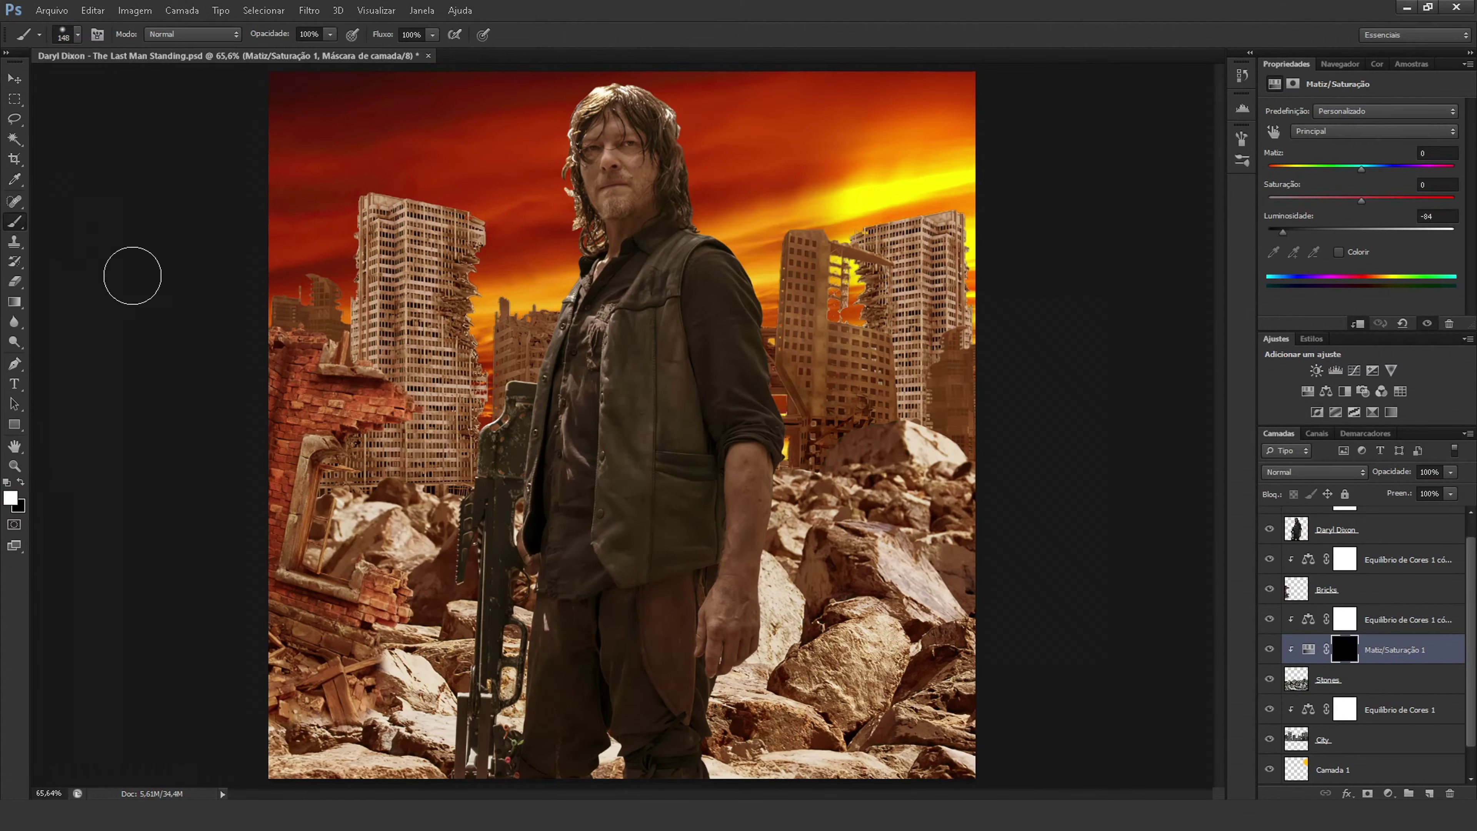
{"action": "left_click_drag", "start_coordinate": [532, 806], "coordinate": [545, 766]}
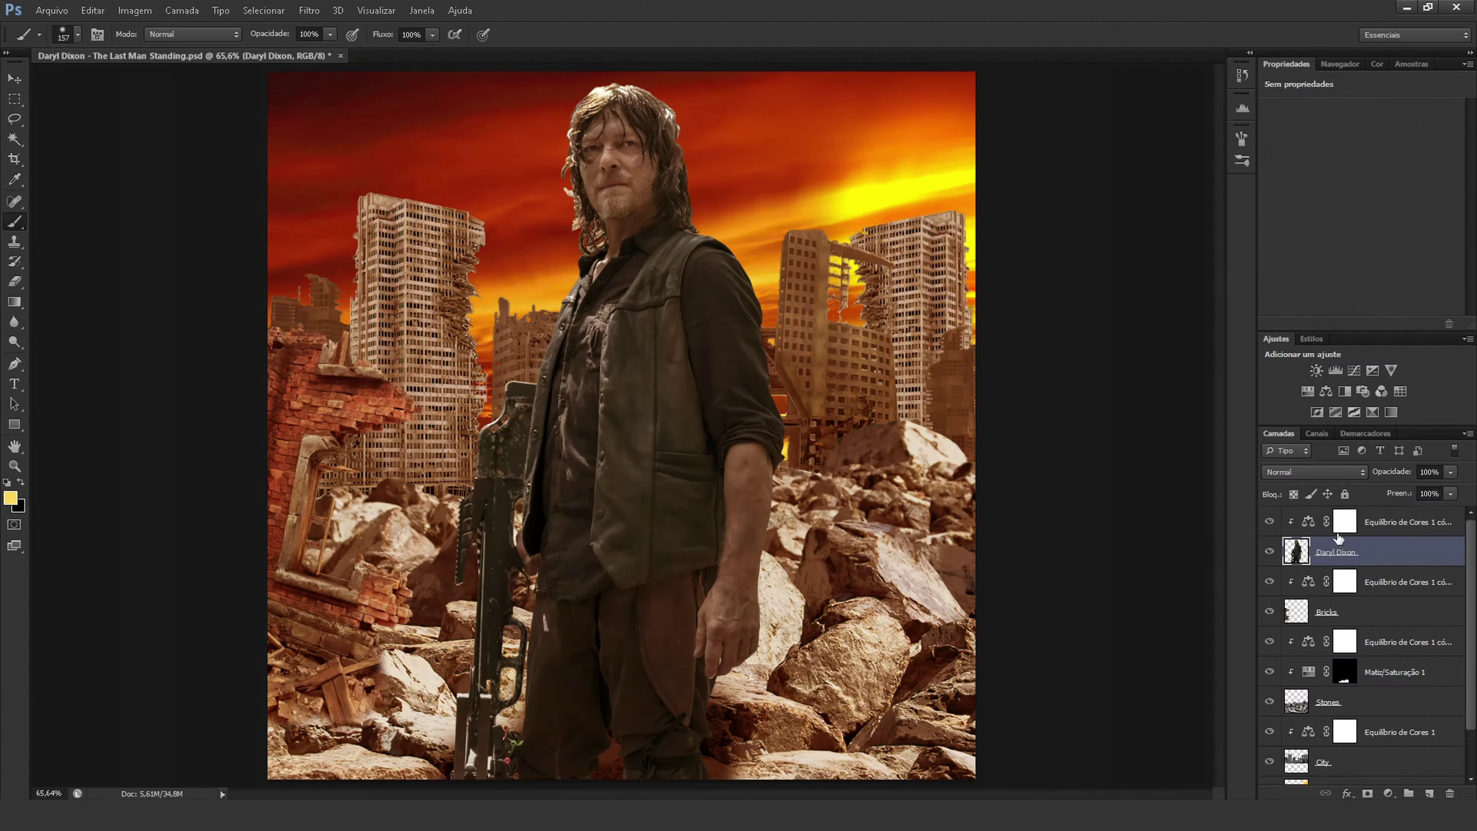
Name the duplicate figure layer Daryl Dixon Sombra and give it a black Color Overlay.
{"action": "left_click", "coordinate": [1396, 521]}
{"action": "key", "text": "ctrl+alt+g"}
{"action": "double_click", "coordinate": [1347, 582]}
{"action": "type", "text": "Daryl Dixon Sombra"}
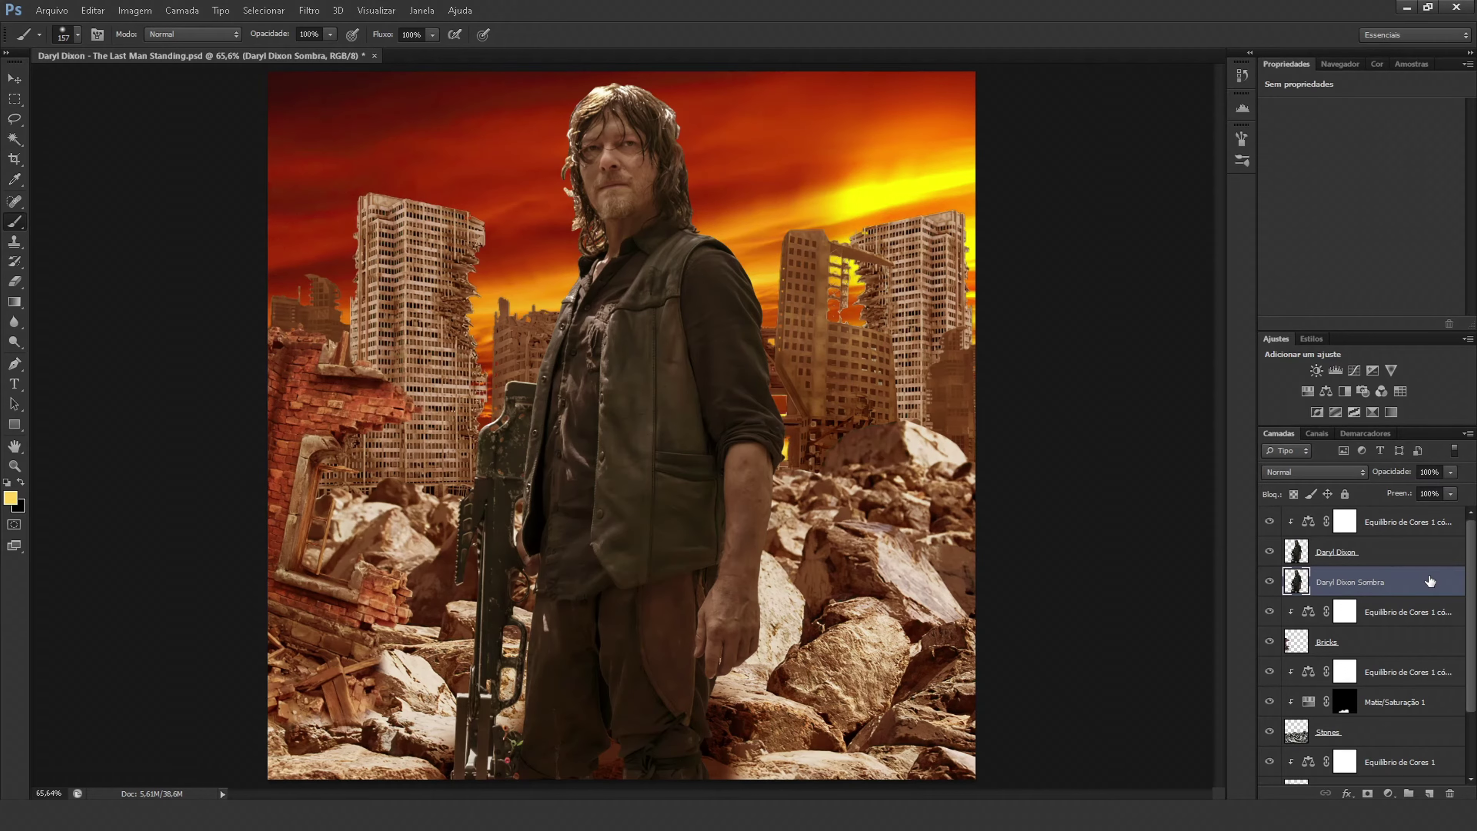
{"action": "type", "text": "Sombra"}
{"action": "double_click", "coordinate": [1431, 581]}
{"action": "left_click", "coordinate": [750, 258]}
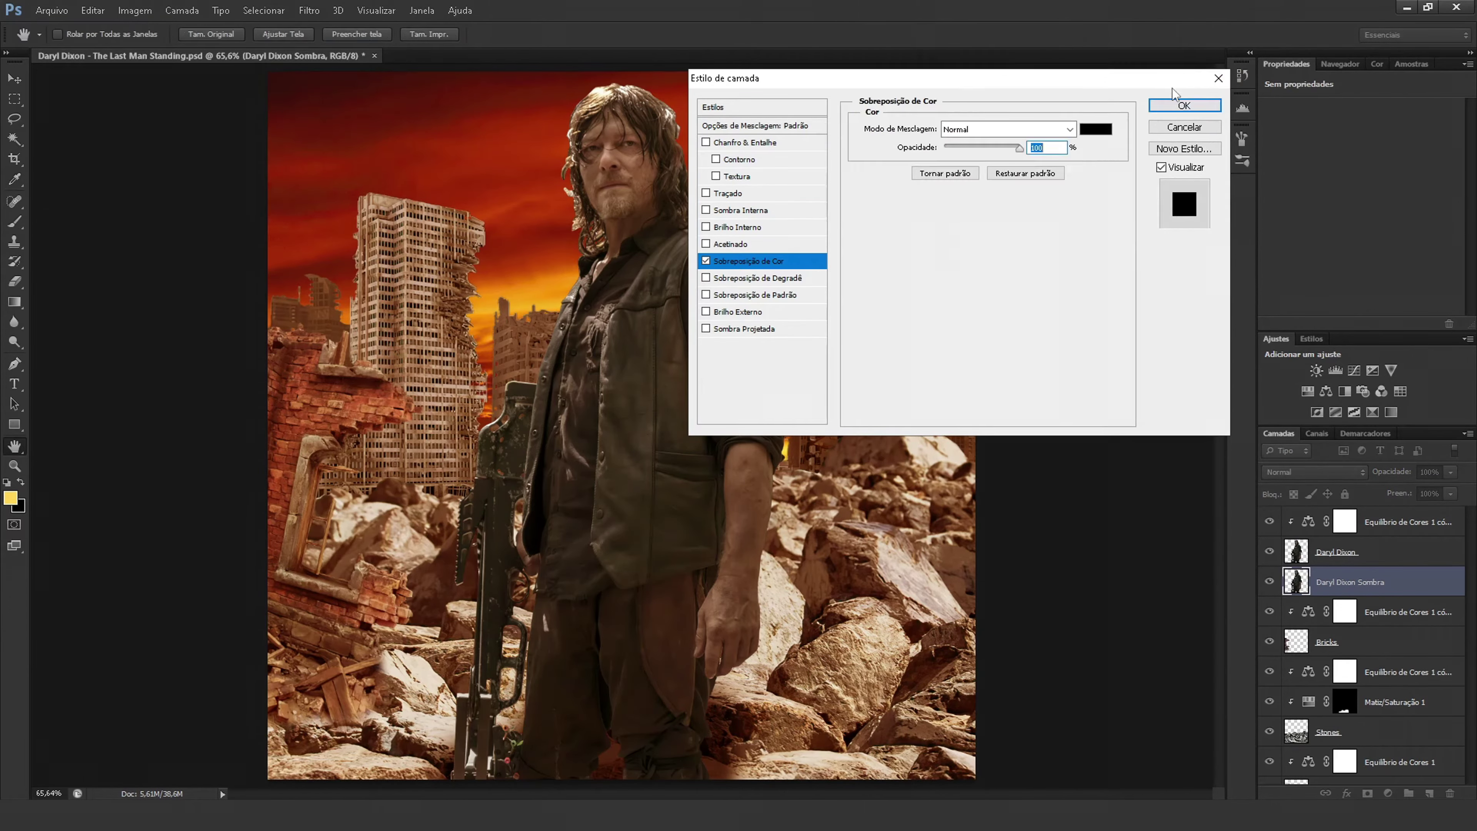
{"action": "left_click", "coordinate": [1181, 107]}
Skew the shadow flat across the ground and open Desfoque Gaussiano to soften it.
{"action": "key", "text": "ctrl+t"}
{"action": "mouse_move", "coordinate": [618, 72]}
{"action": "left_mouse_down"}
{"action": "mouse_move", "coordinate": [861, 604]}
{"action": "mouse_move", "coordinate": [889, 481]}
{"action": "mouse_move", "coordinate": [225, 709]}
{"action": "mouse_move", "coordinate": [226, 668]}
{"action": "mouse_move", "coordinate": [227, 689]}
{"action": "left_mouse_up"}
{"action": "key", "text": "Return"}
{"action": "key", "text": "b"}
{"action": "left_click", "coordinate": [309, 10]}
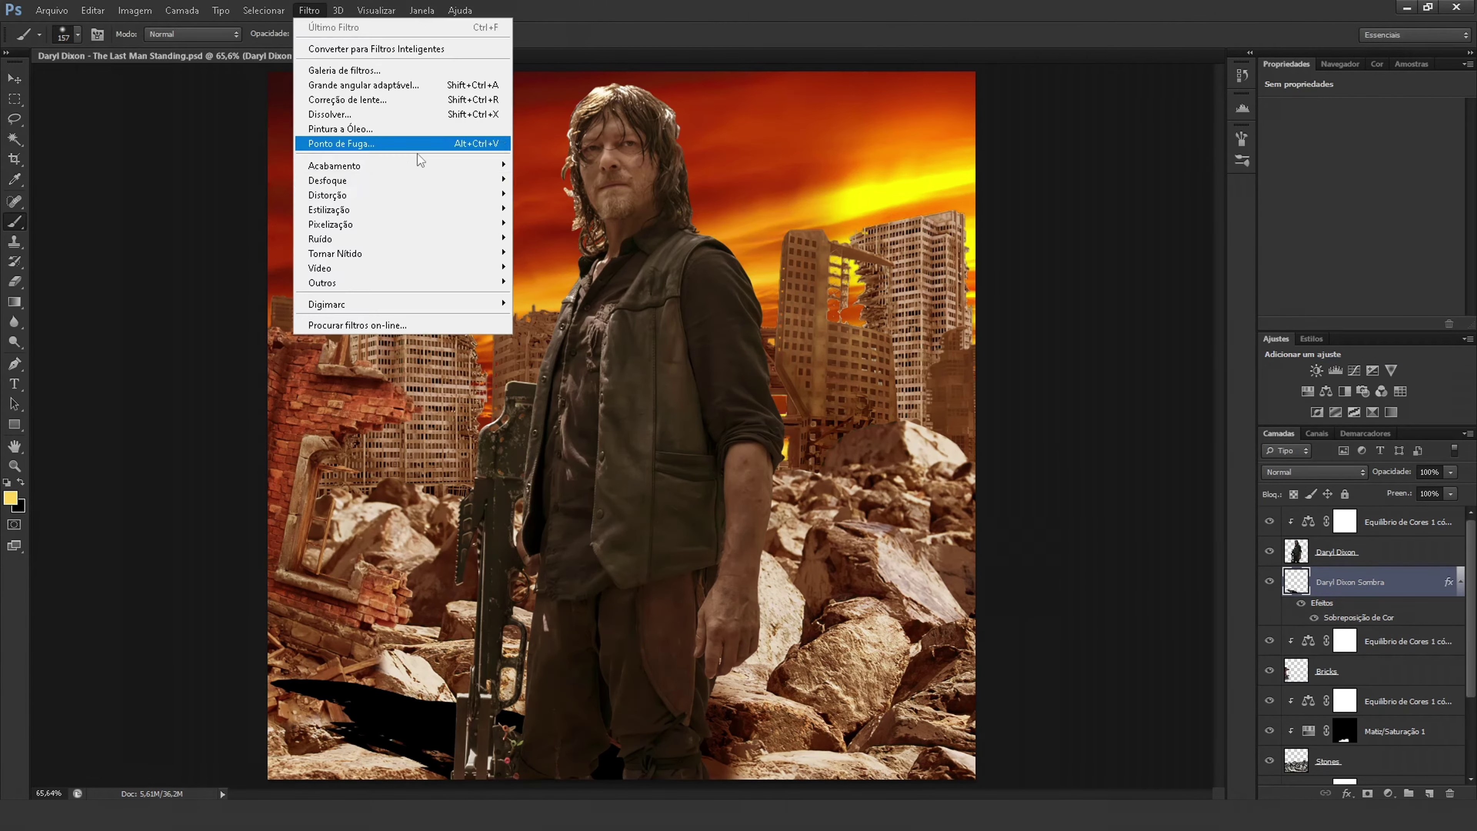
{"action": "left_click", "coordinate": [553, 275]}
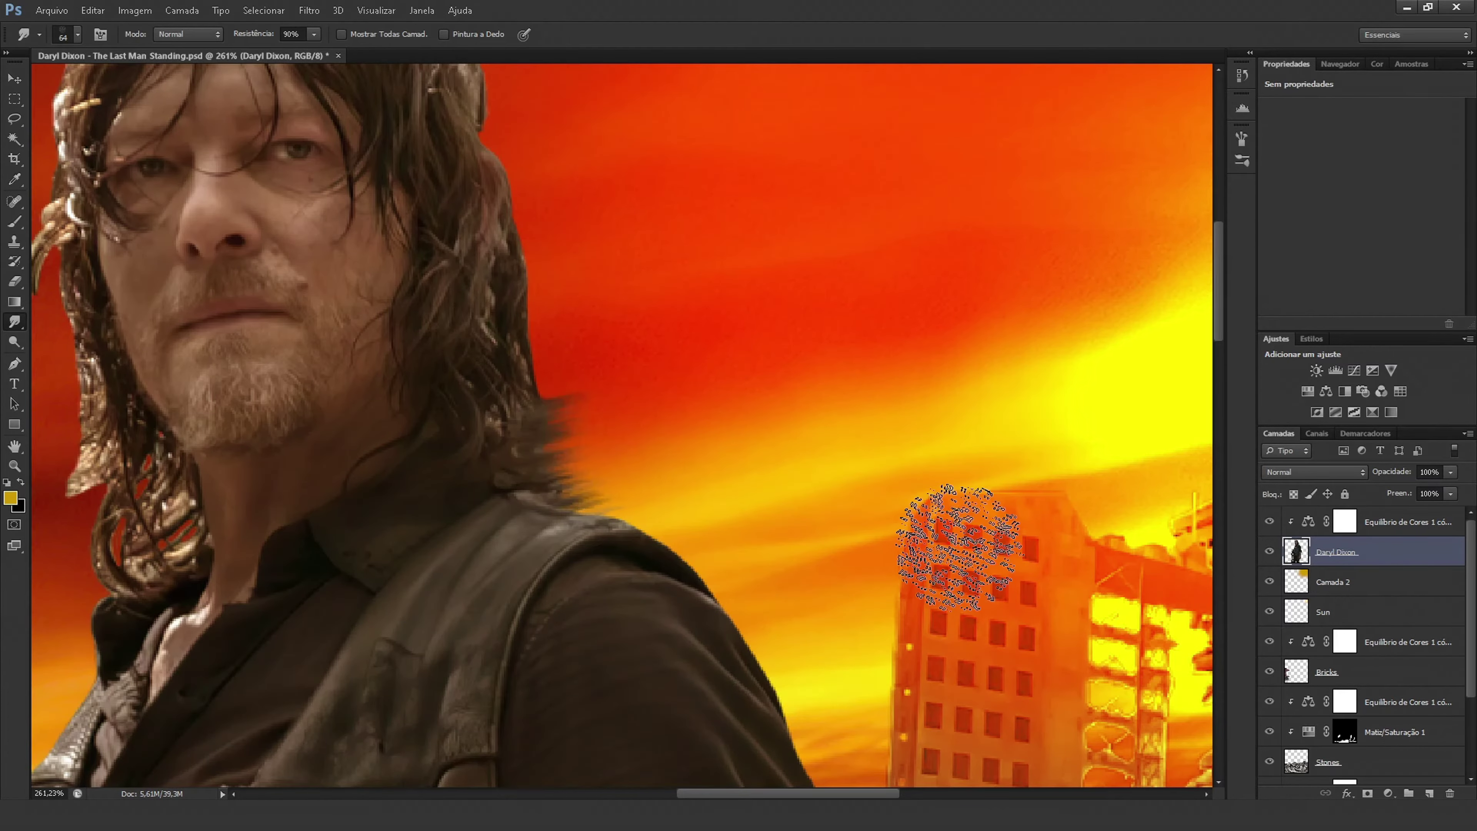
Smudge the hair's side, top and lower edges into wispy strands over the sky.
{"action": "left_click_drag", "start_coordinate": [524, 314], "coordinate": [581, 326]}
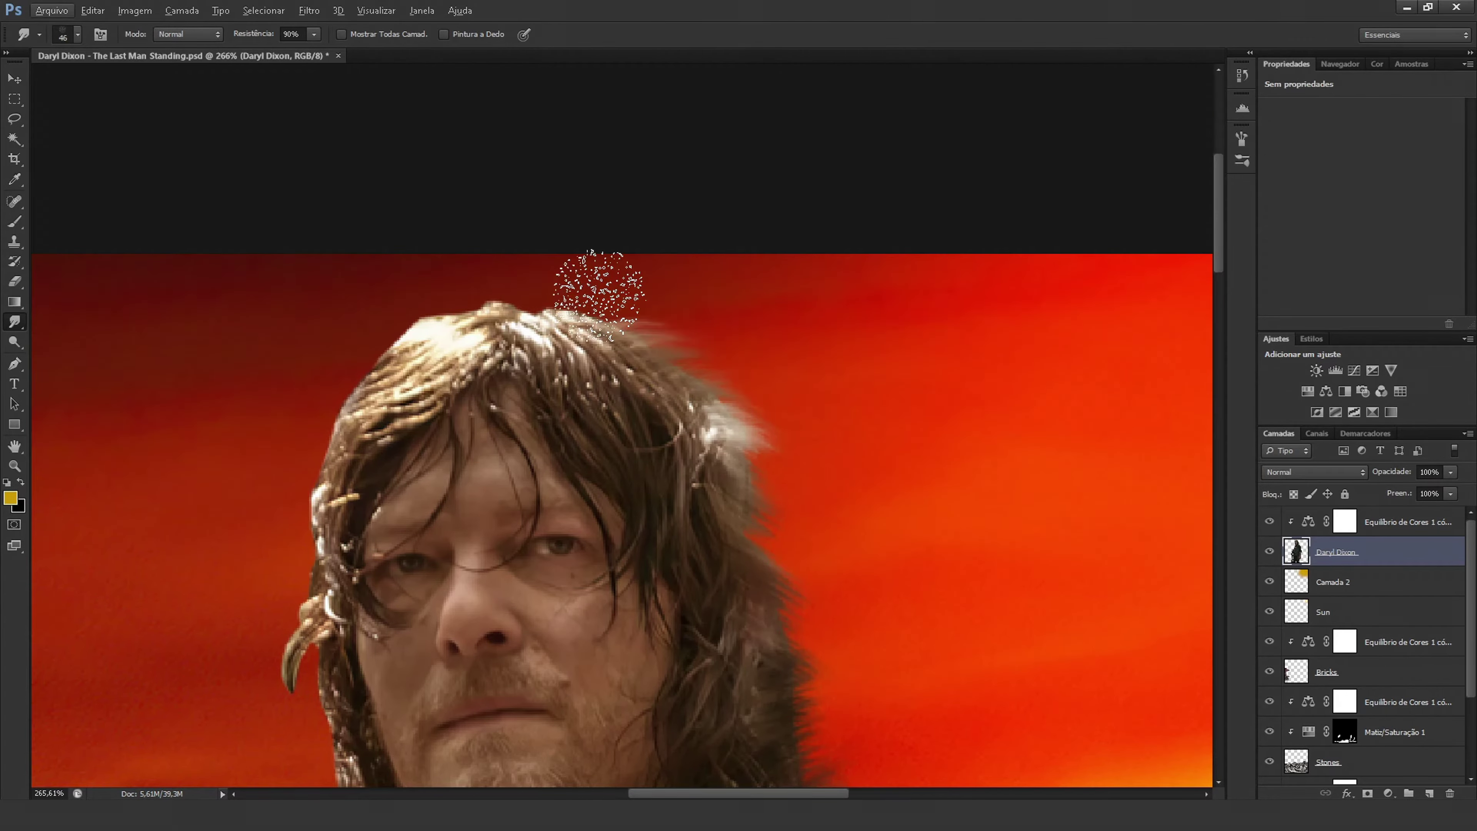
{"action": "mouse_move", "coordinate": [594, 281]}
{"action": "left_mouse_down"}
{"action": "mouse_move", "coordinate": [478, 264]}
{"action": "mouse_move", "coordinate": [442, 302]}
{"action": "mouse_move", "coordinate": [381, 323]}
{"action": "mouse_move", "coordinate": [277, 462]}
{"action": "left_mouse_up"}
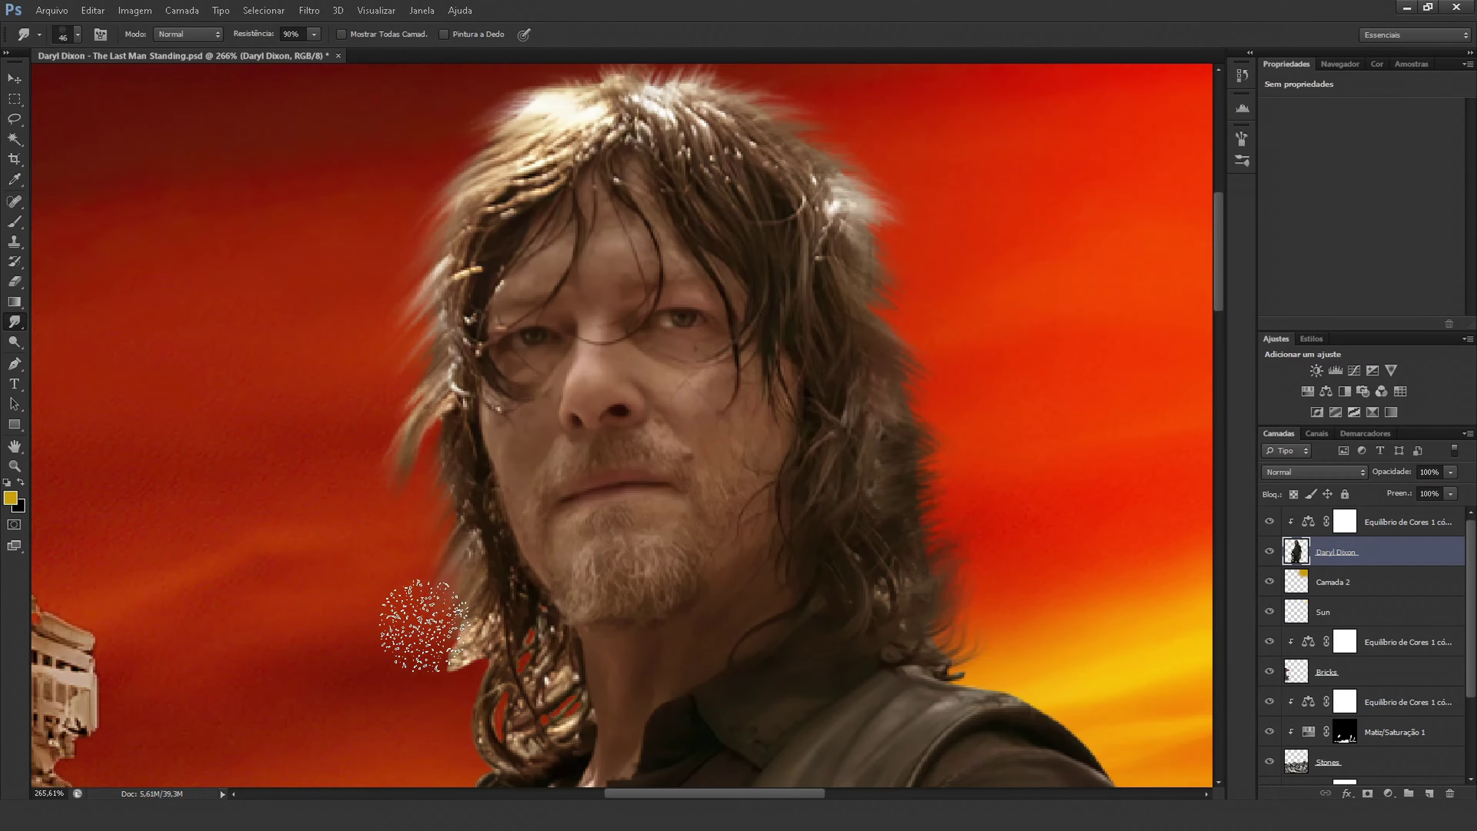
{"action": "left_click_drag", "start_coordinate": [494, 675], "coordinate": [433, 646]}
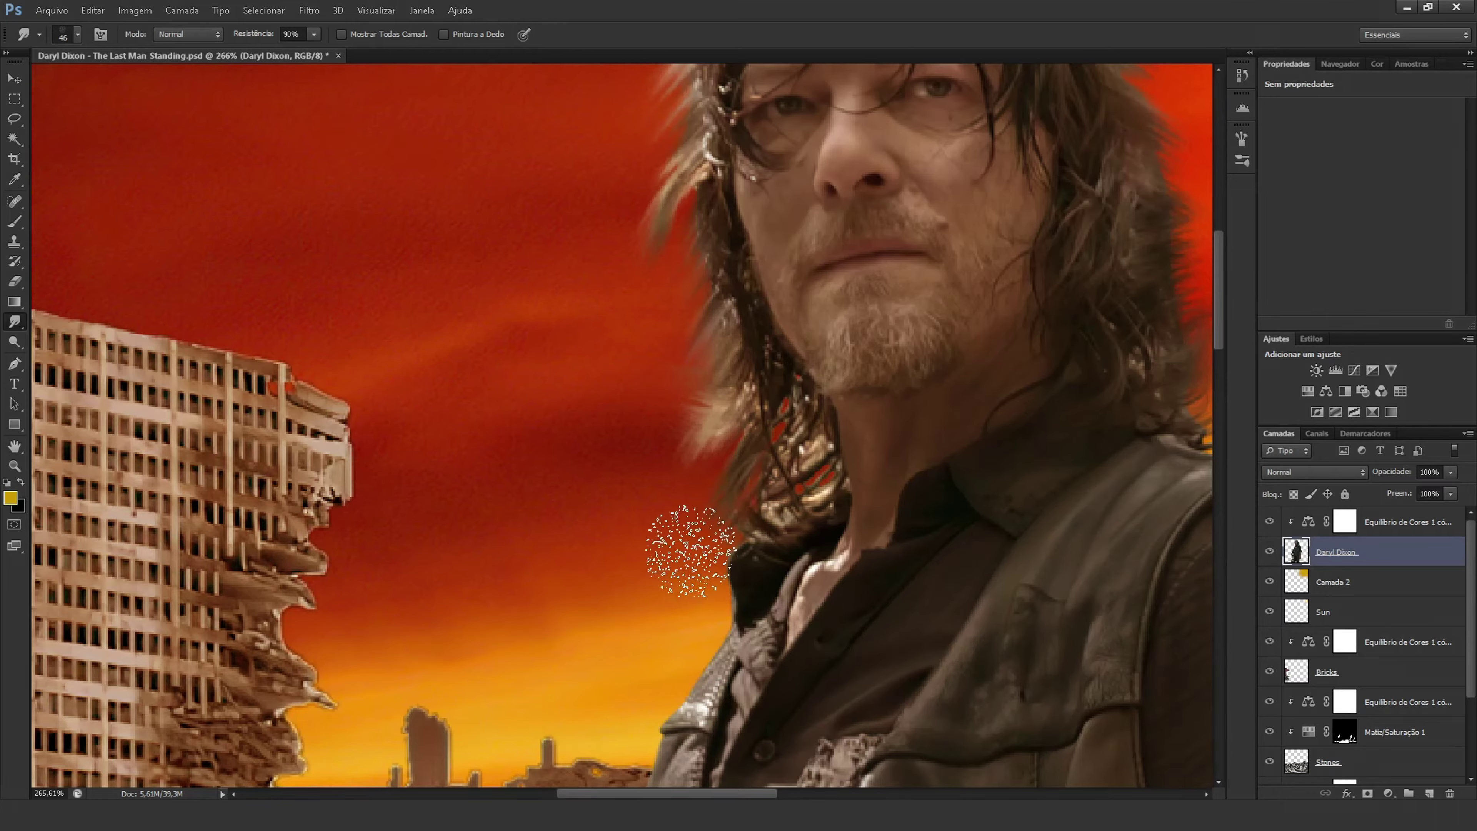
{"action": "key", "text": "ctrl+0"}
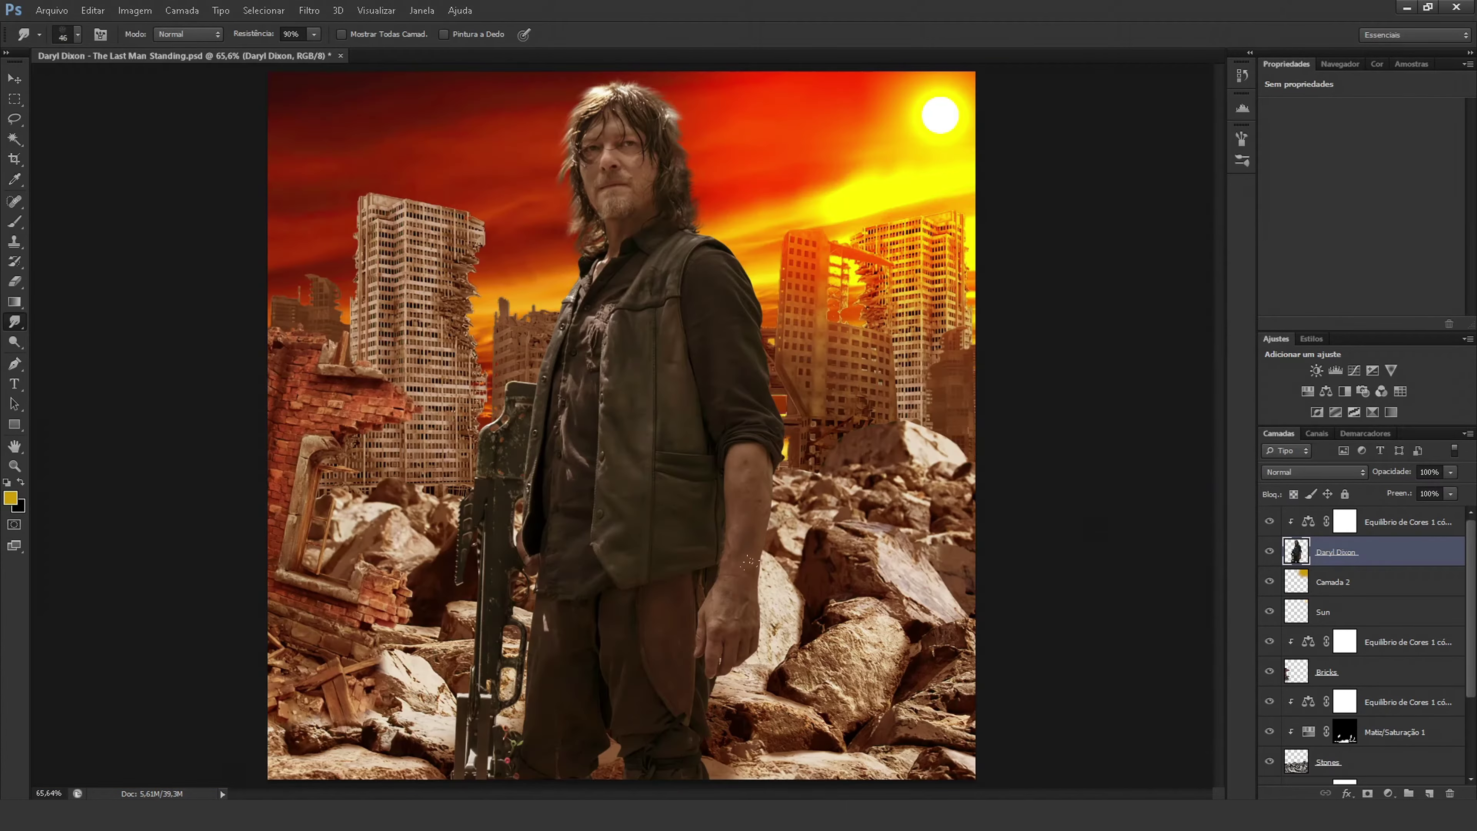
Save the poster from the File menu.
{"action": "key", "text": "v"}
{"action": "scroll", "coordinate": [675, 379], "scroll_direction": "up", "scroll_amount": 5}
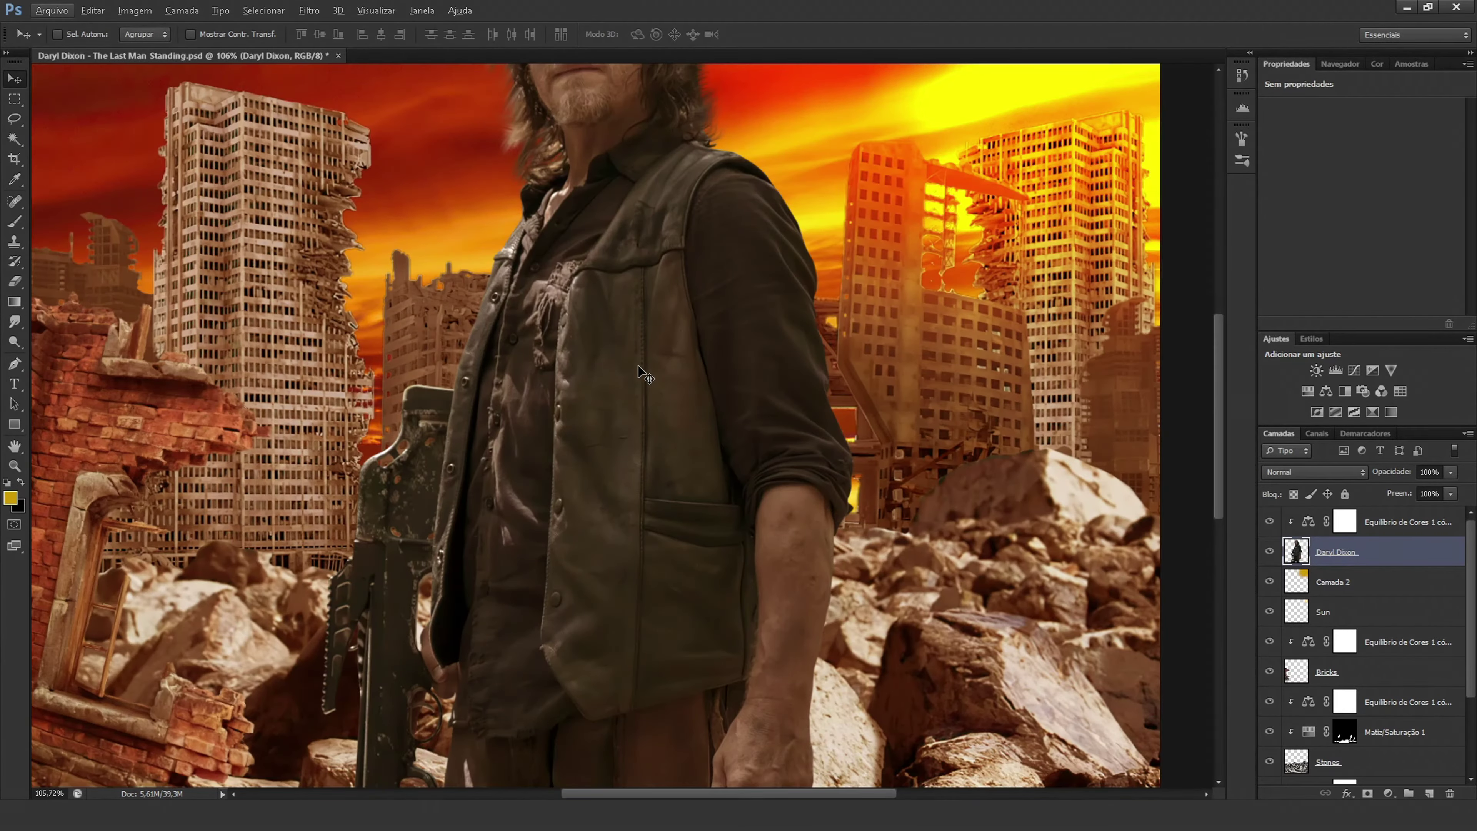
{"action": "key", "text": "b"}
{"action": "left_click", "coordinate": [52, 10]}
{"action": "left_click", "coordinate": [58, 181]}
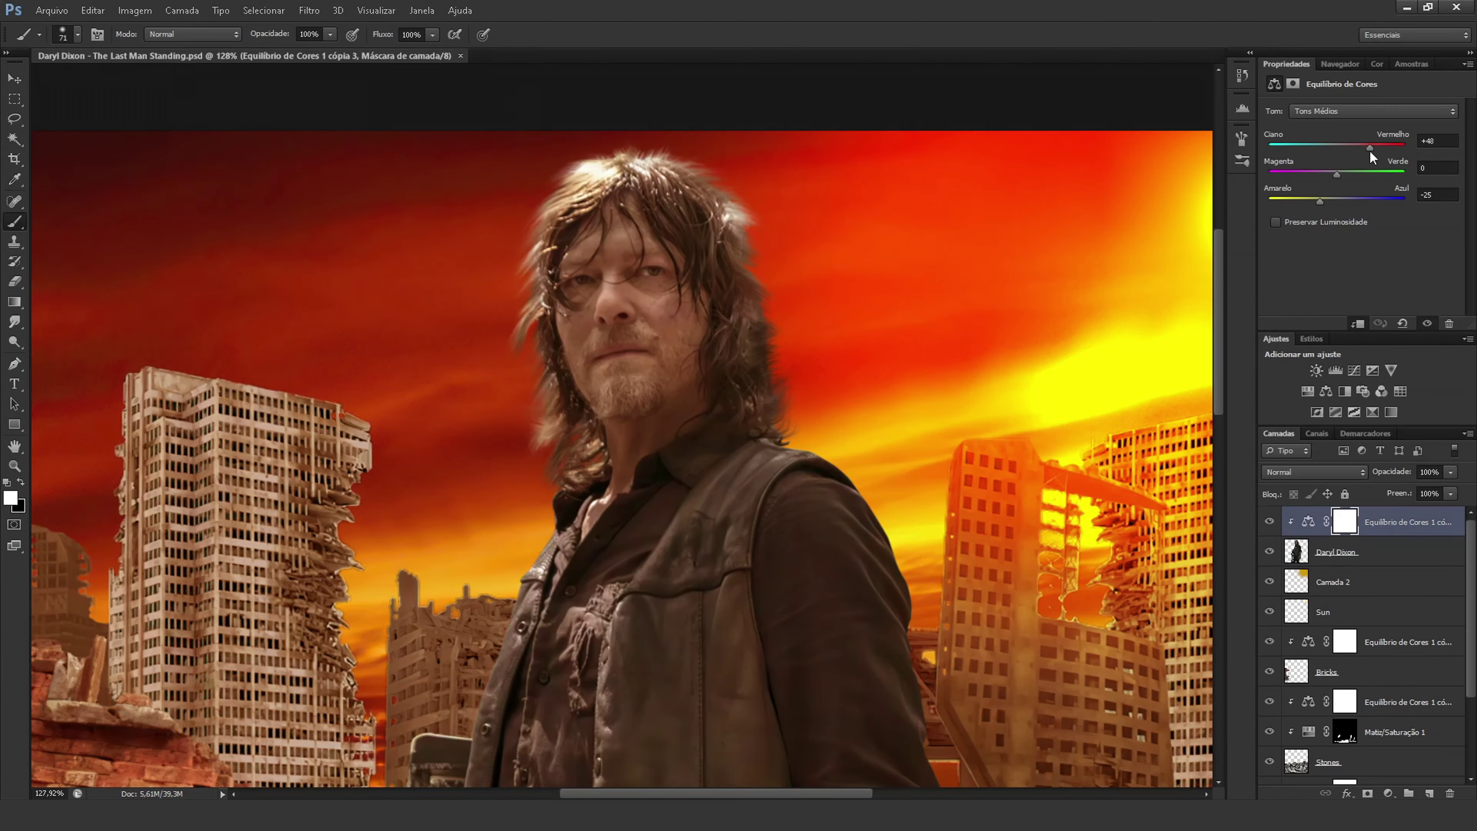
Change the figure's top Color Balance to Cyan-Red +55 and Yellow-Blue -45.
{"action": "left_click", "coordinate": [1448, 142]}
{"action": "key", "text": "Up"}
{"action": "double_click", "coordinate": [1447, 194]}
{"action": "type", "text": "-45"}
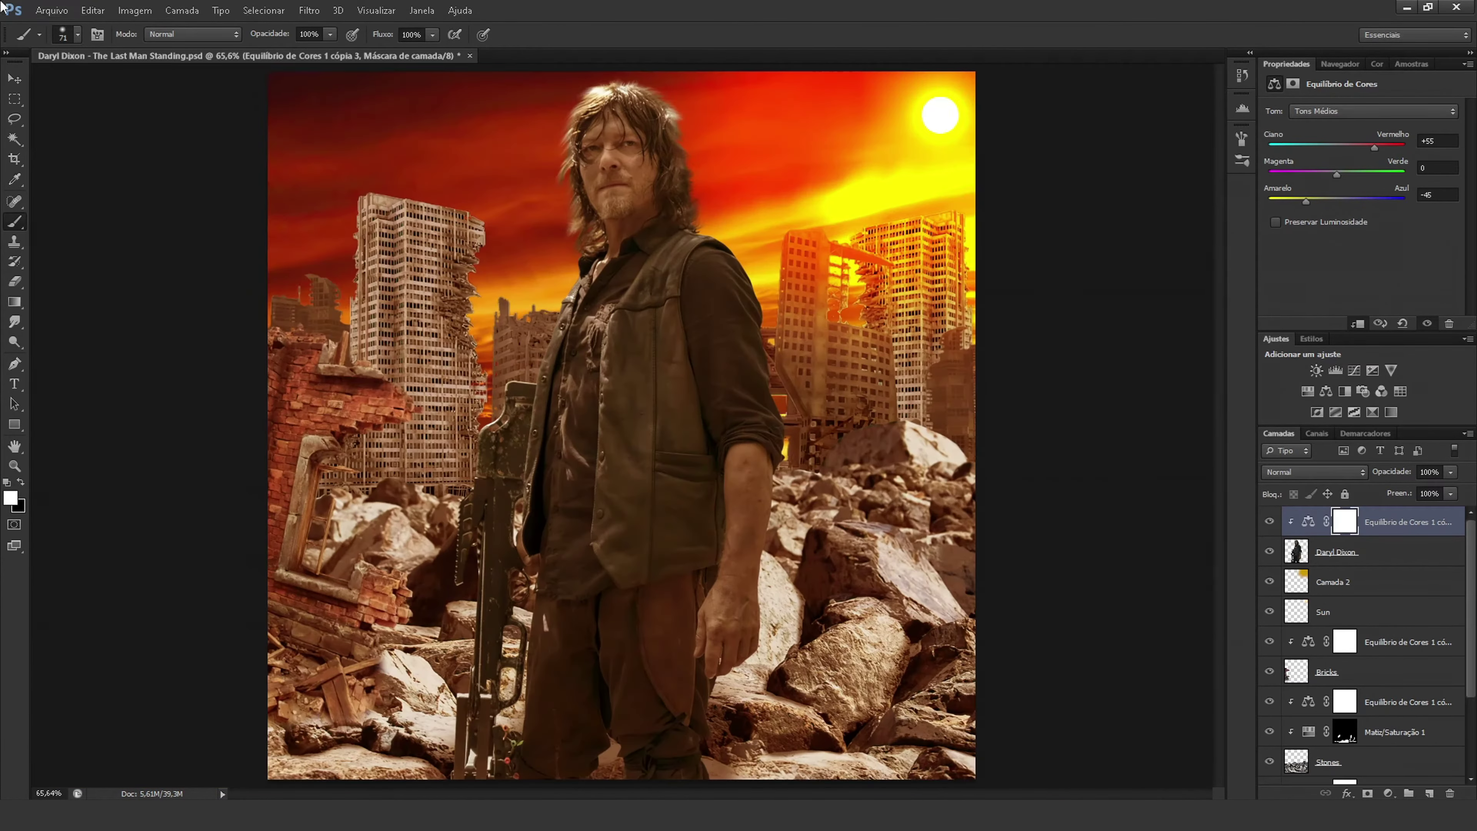
{"action": "scroll", "coordinate": [733, 452], "scroll_direction": "up", "scroll_amount": 3}
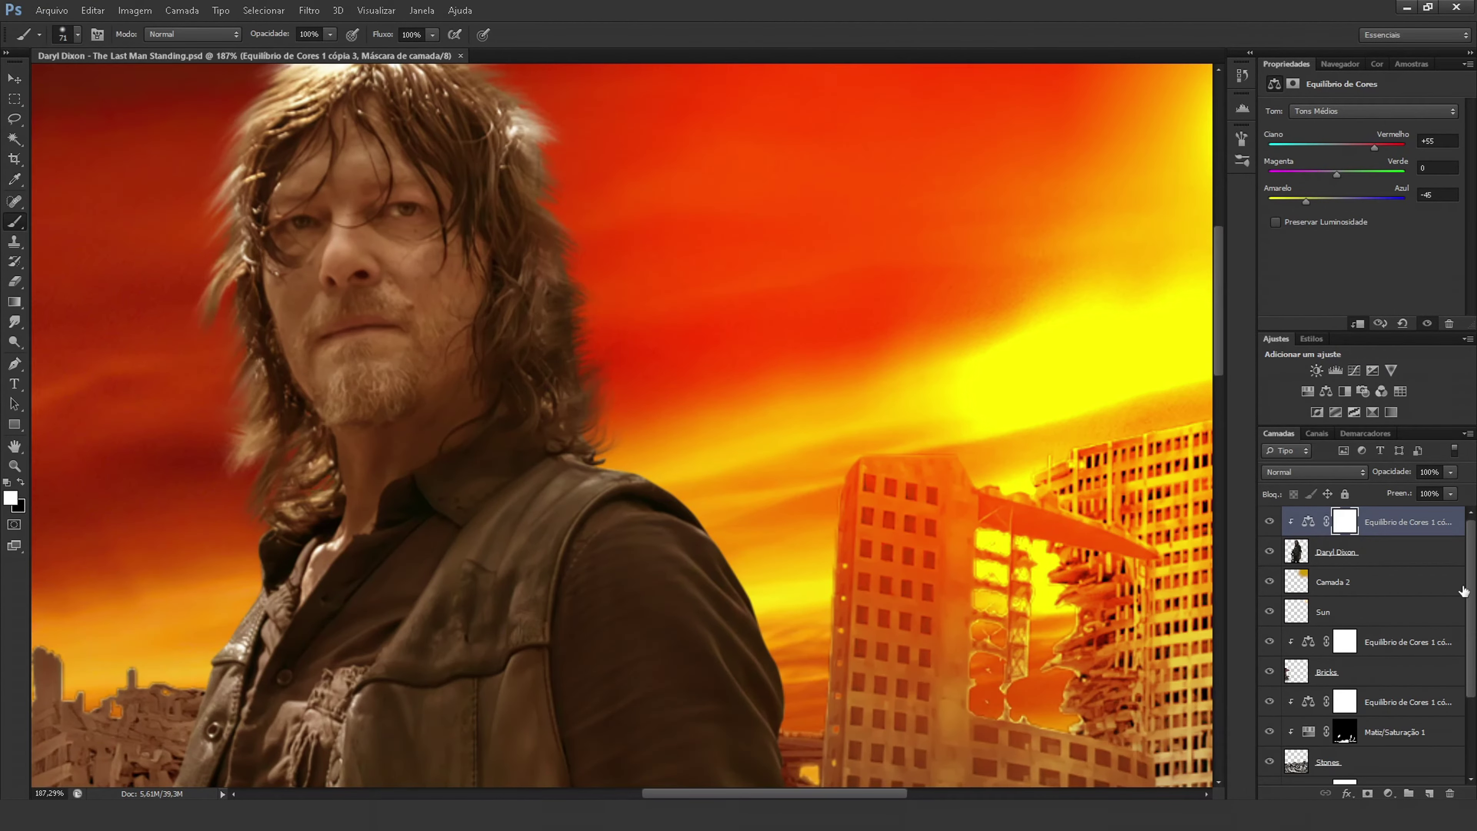
Add a Hue/Saturation clipped to the figure at -44 lightness, painted over the jacket and leg.
{"action": "key", "text": "alt+bracketleft"}
{"action": "left_click", "coordinate": [1388, 794]}
{"action": "left_click", "coordinate": [1316, 601]}
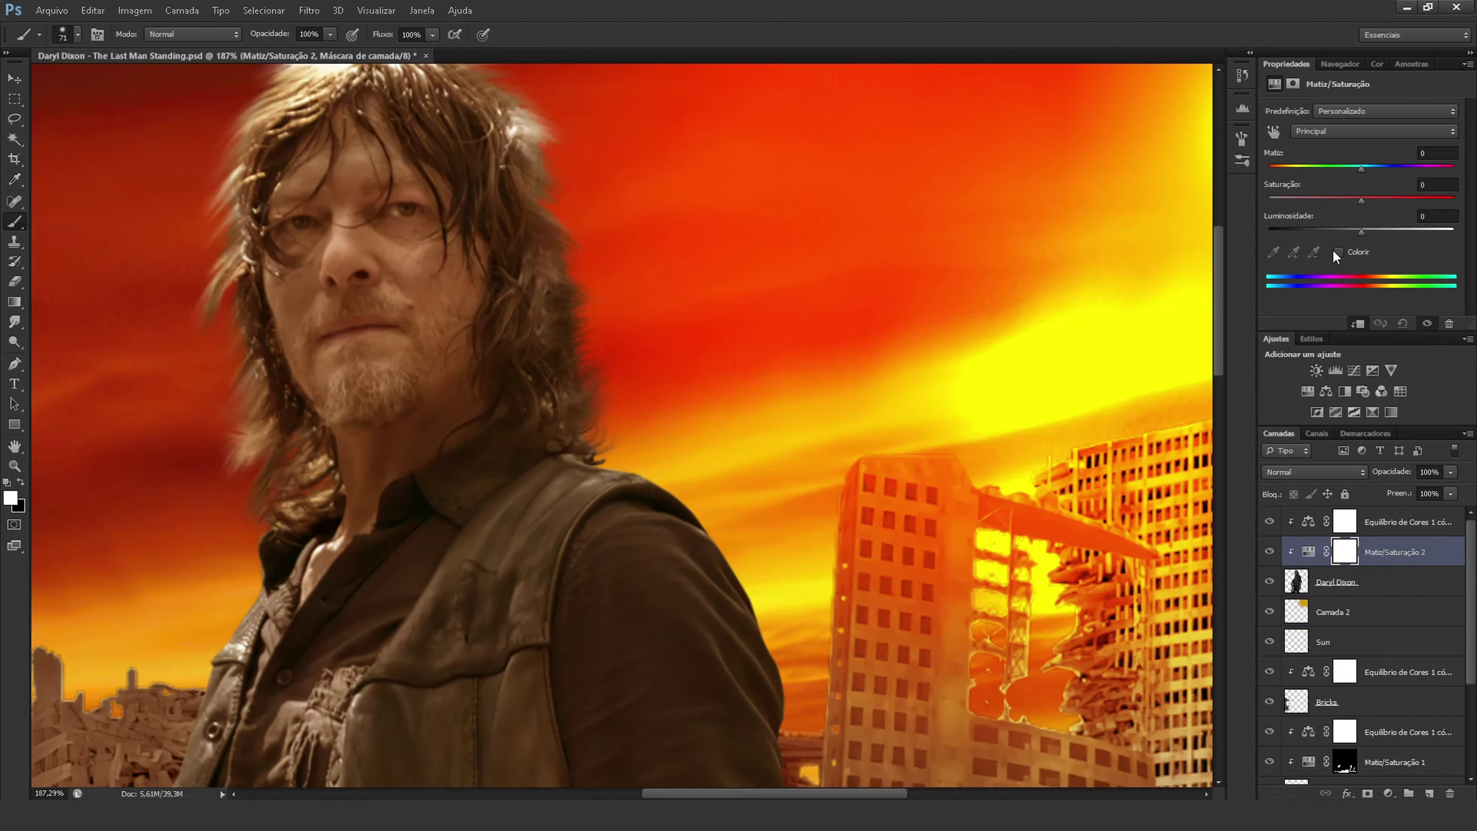
{"action": "left_click_drag", "start_coordinate": [1361, 231], "coordinate": [1303, 232]}
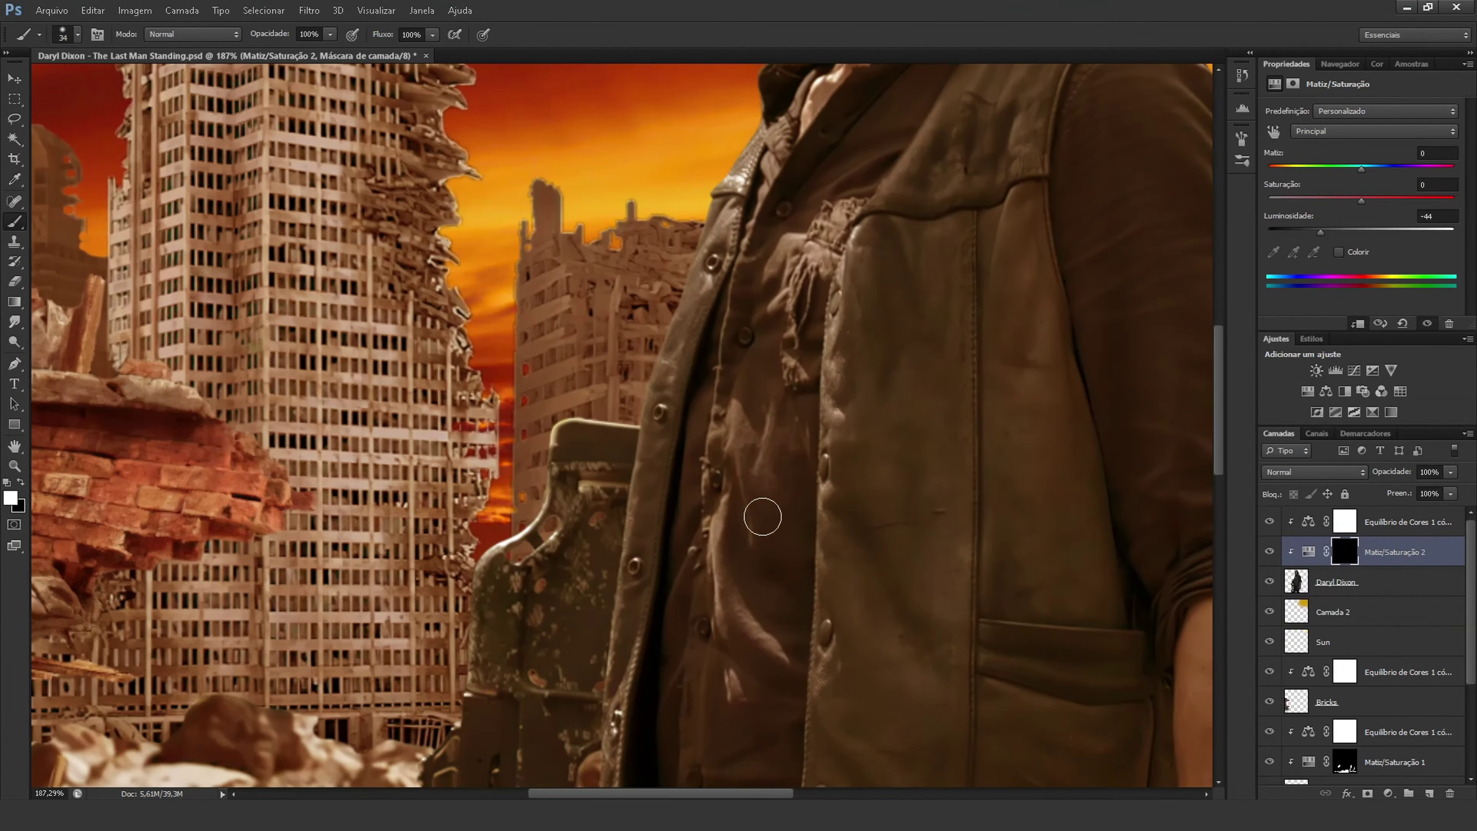
{"action": "left_click_drag", "start_coordinate": [763, 517], "coordinate": [809, 256]}
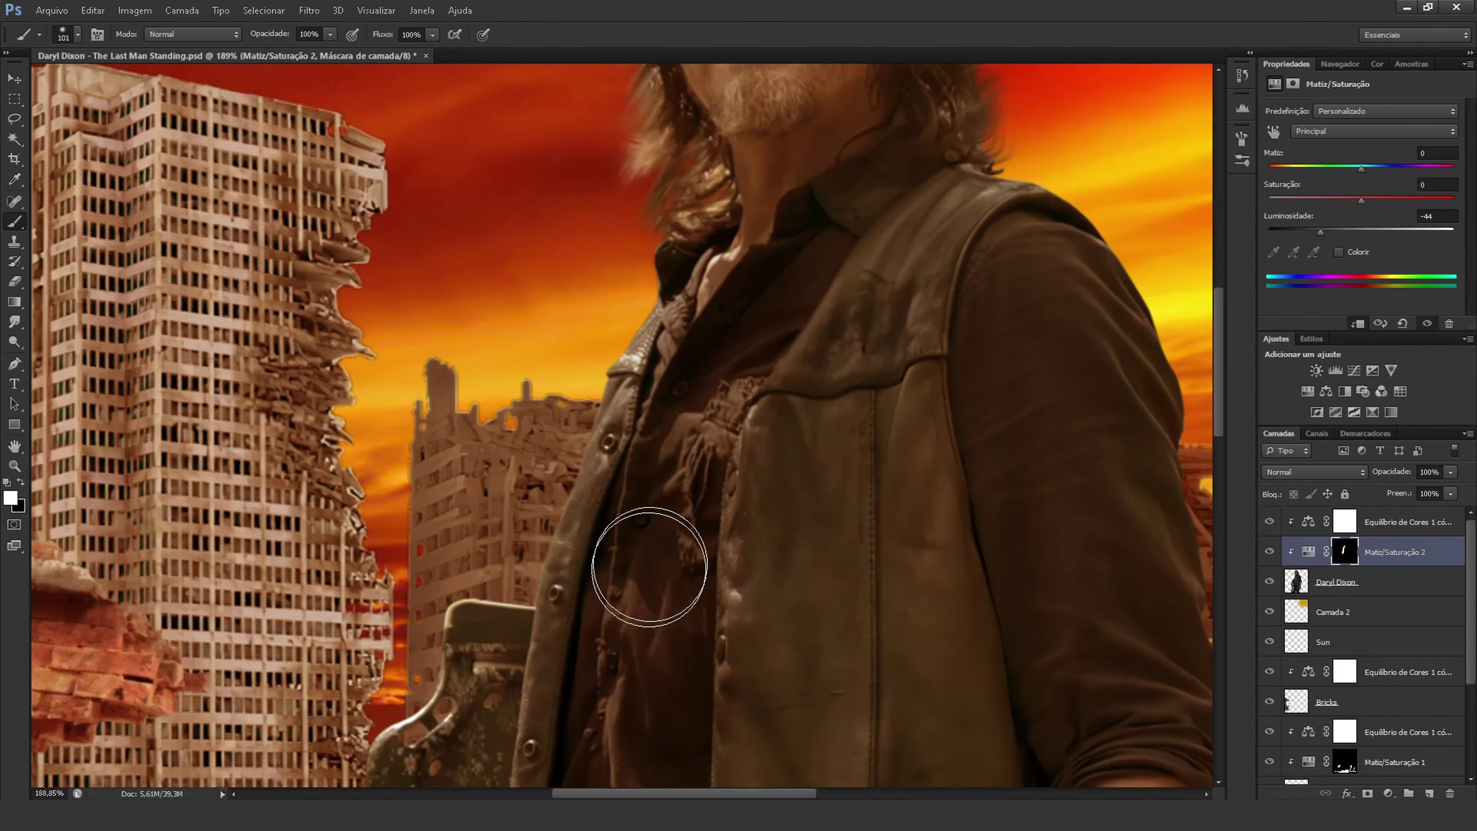
{"action": "scroll", "coordinate": [659, 561], "scroll_direction": "down", "scroll_amount": 5}
{"action": "scroll", "coordinate": [692, 349], "scroll_direction": "down", "scroll_amount": 5}
{"action": "mouse_move", "coordinate": [692, 171]}
{"action": "left_mouse_down"}
{"action": "mouse_move", "coordinate": [709, 702]}
{"action": "mouse_move", "coordinate": [627, 422]}
{"action": "mouse_move", "coordinate": [452, 650]}
{"action": "left_mouse_up"}
{"action": "key", "text": "ctrl+0"}
{"action": "scroll", "coordinate": [632, 334], "scroll_direction": "up", "scroll_amount": 4}
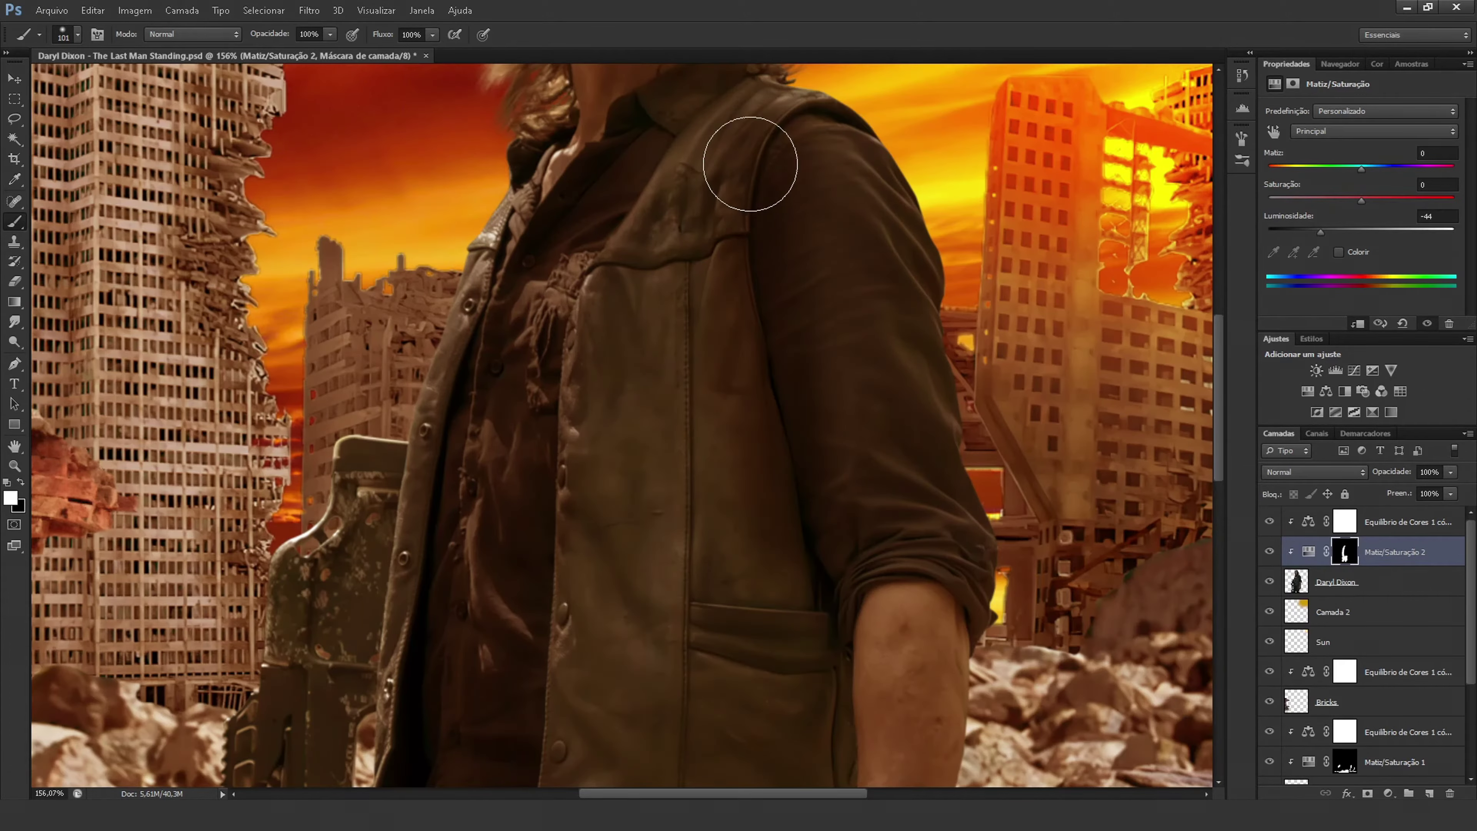
{"action": "scroll", "coordinate": [752, 158], "scroll_direction": "down", "scroll_amount": 5}
{"action": "scroll", "coordinate": [937, 462], "scroll_direction": "up", "scroll_amount": 4}
{"action": "key", "text": "ctrl+0"}
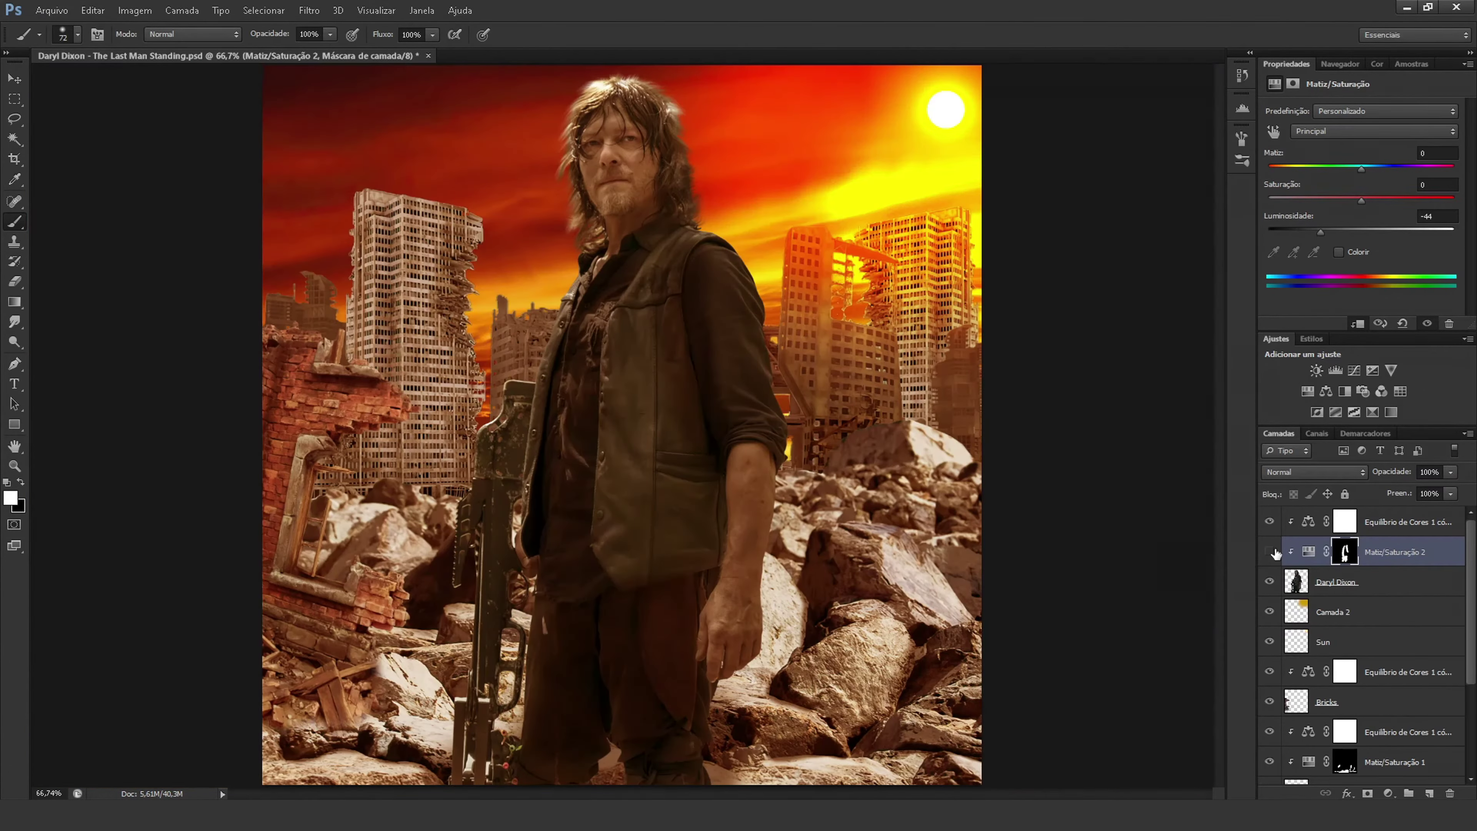
Add a darker Hue/Saturation (-63) above the rocks' adjustment and invert its mask to black.
{"action": "scroll", "coordinate": [512, 414], "scroll_direction": "up", "scroll_amount": 5}
{"action": "scroll", "coordinate": [692, 317], "scroll_direction": "up", "scroll_amount": 3}
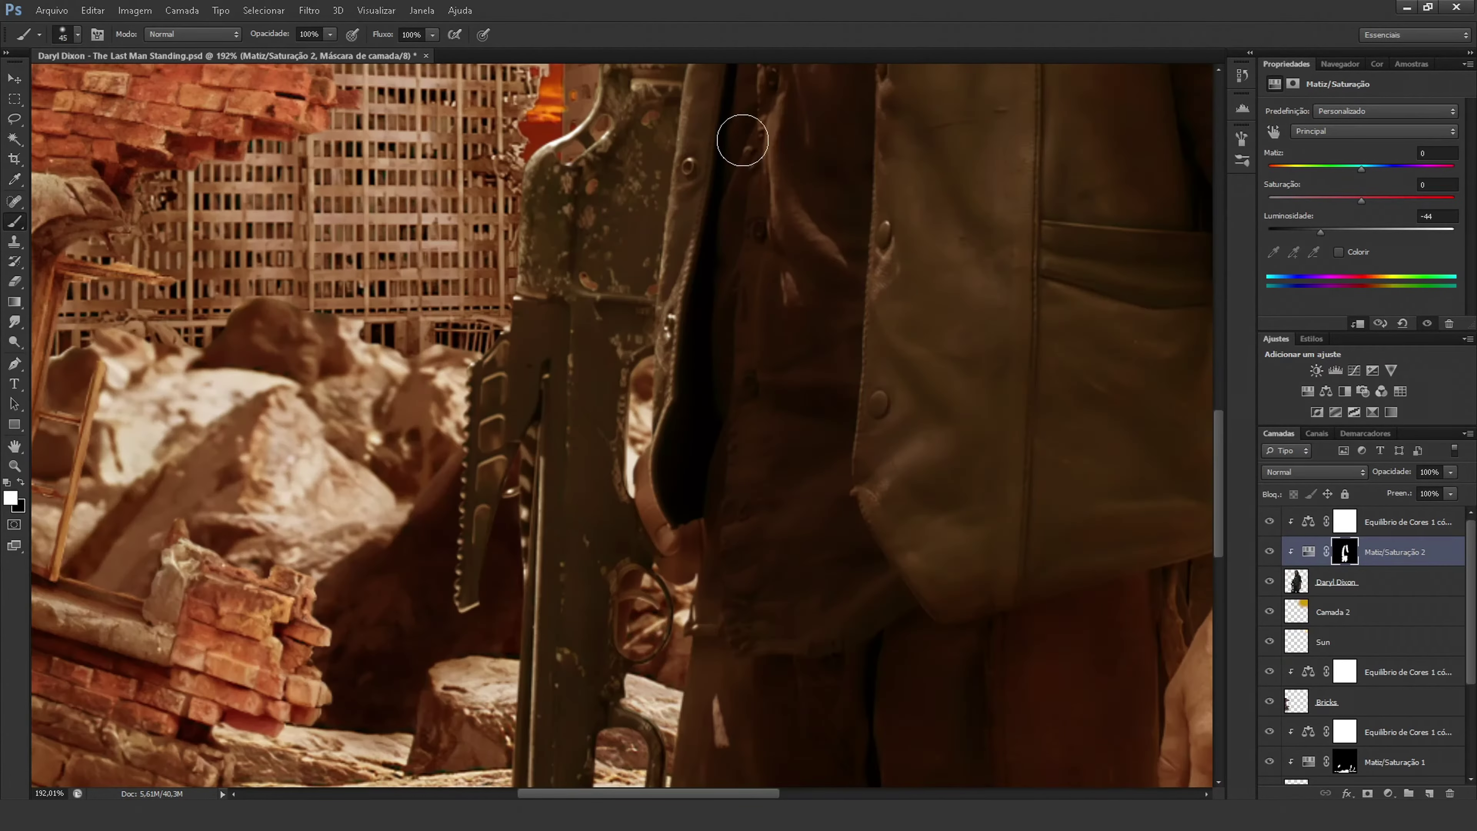
{"action": "scroll", "coordinate": [735, 139], "scroll_direction": "up", "scroll_amount": 2}
{"action": "scroll", "coordinate": [867, 212], "scroll_direction": "down", "scroll_amount": 3}
{"action": "scroll", "coordinate": [926, 551], "scroll_direction": "up", "scroll_amount": 2}
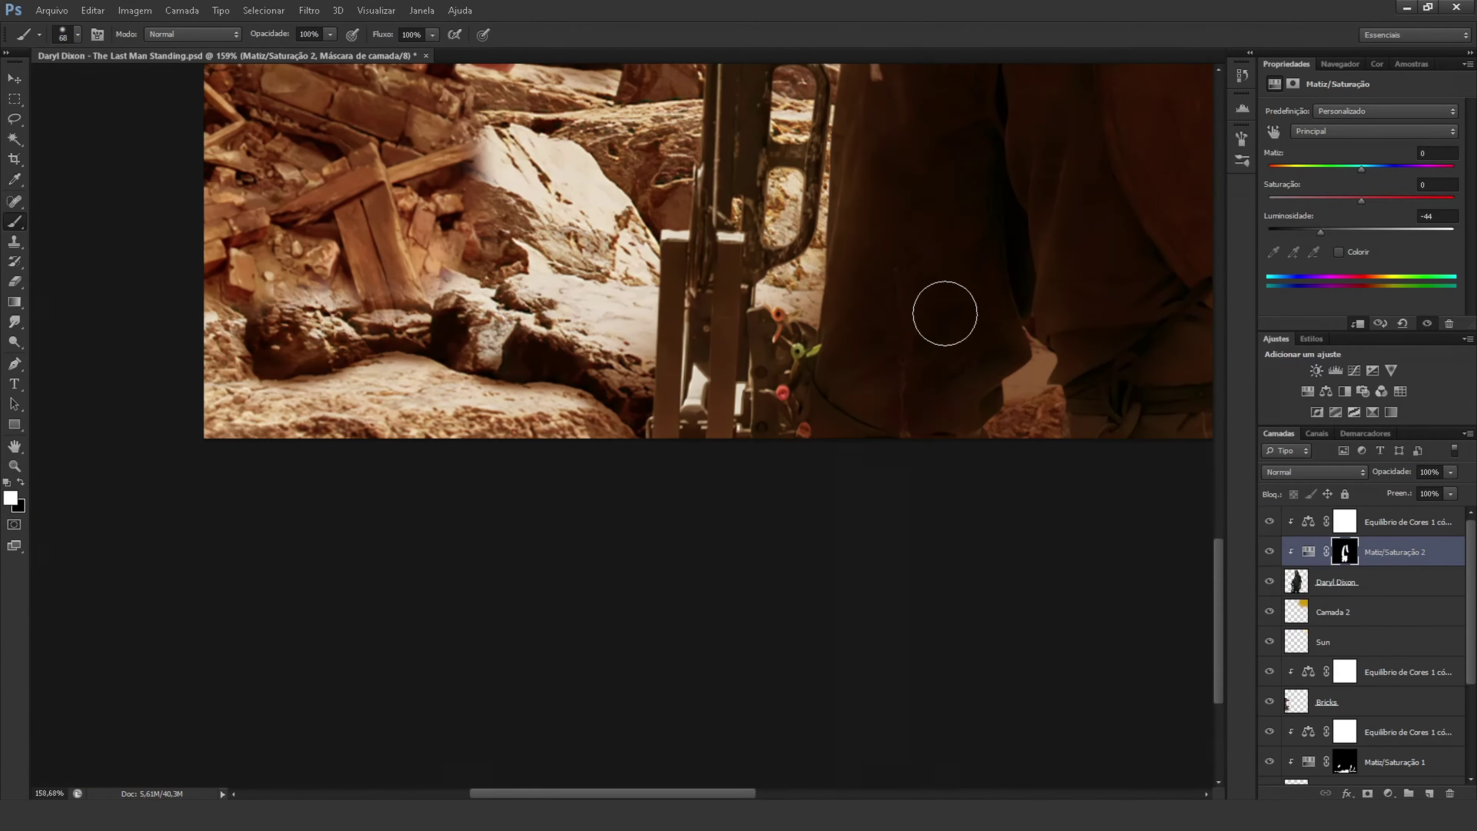
{"action": "left_click_drag", "start_coordinate": [1004, 137], "coordinate": [739, 577]}
{"action": "scroll", "coordinate": [738, 577], "scroll_direction": "down", "scroll_amount": 3}
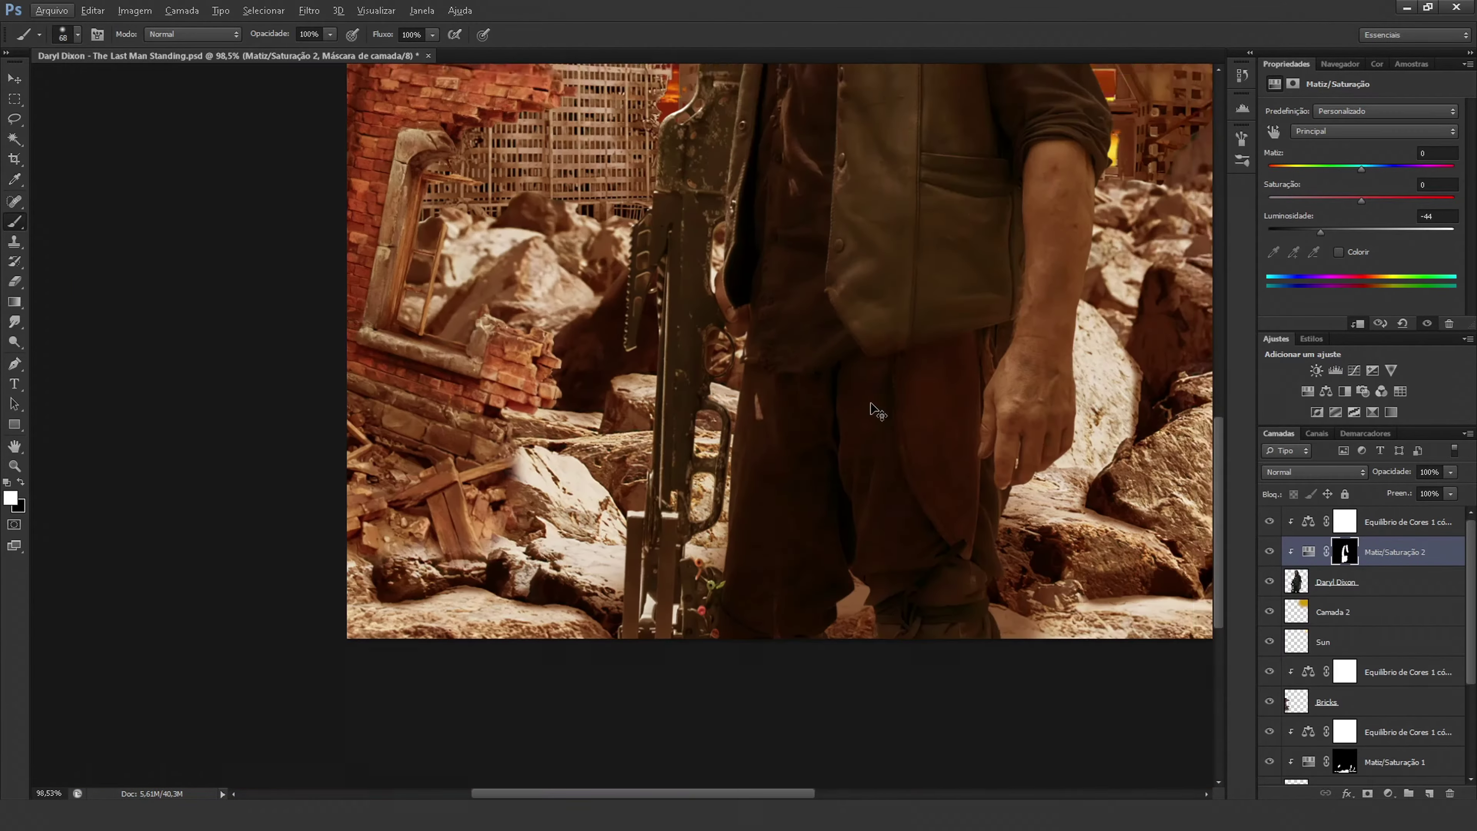
{"action": "key", "text": "ctrl+0"}
{"action": "left_click", "coordinate": [1396, 762]}
{"action": "left_click", "coordinate": [1388, 793]}
{"action": "left_click", "coordinate": [1324, 609]}
{"action": "left_click_drag", "start_coordinate": [1361, 231], "coordinate": [1281, 236]}
{"action": "key", "text": "ctrl+i"}
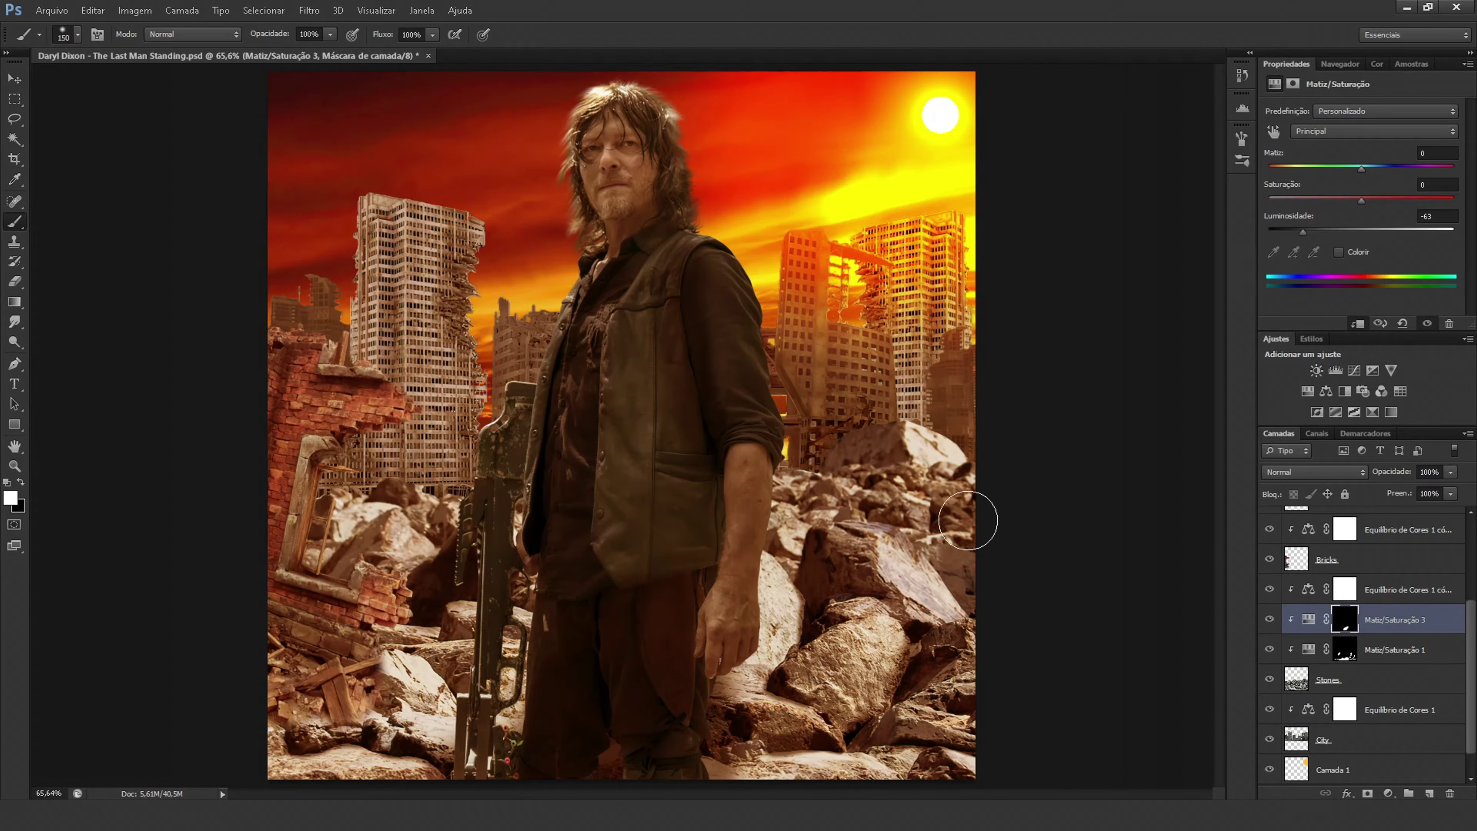
Save the composite file.
{"action": "left_click", "coordinate": [52, 10]}
{"action": "left_click", "coordinate": [82, 192]}
{"action": "key", "text": "v"}
{"action": "scroll", "coordinate": [582, 407], "scroll_direction": "up", "scroll_amount": 3}
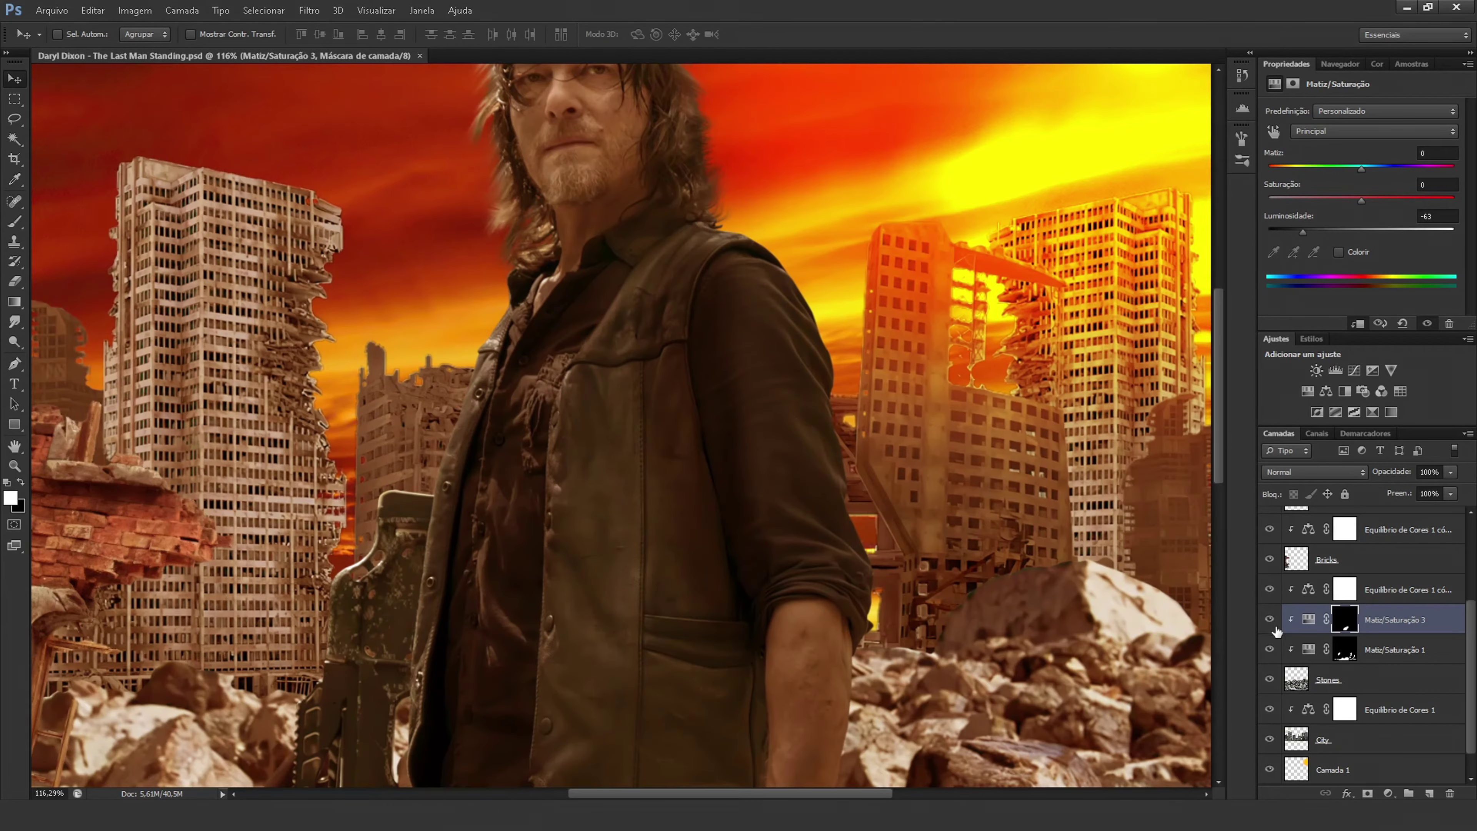
{"action": "scroll", "coordinate": [623, 425], "scroll_direction": "up", "scroll_amount": 3}
{"action": "scroll", "coordinate": [1369, 557], "scroll_direction": "up", "scroll_amount": 3}
Add a Hue/Saturation layer above the figure, colorized orange at hue 33, saturation 83.
{"action": "left_click", "coordinate": [1384, 521]}
{"action": "left_click", "coordinate": [1308, 391]}
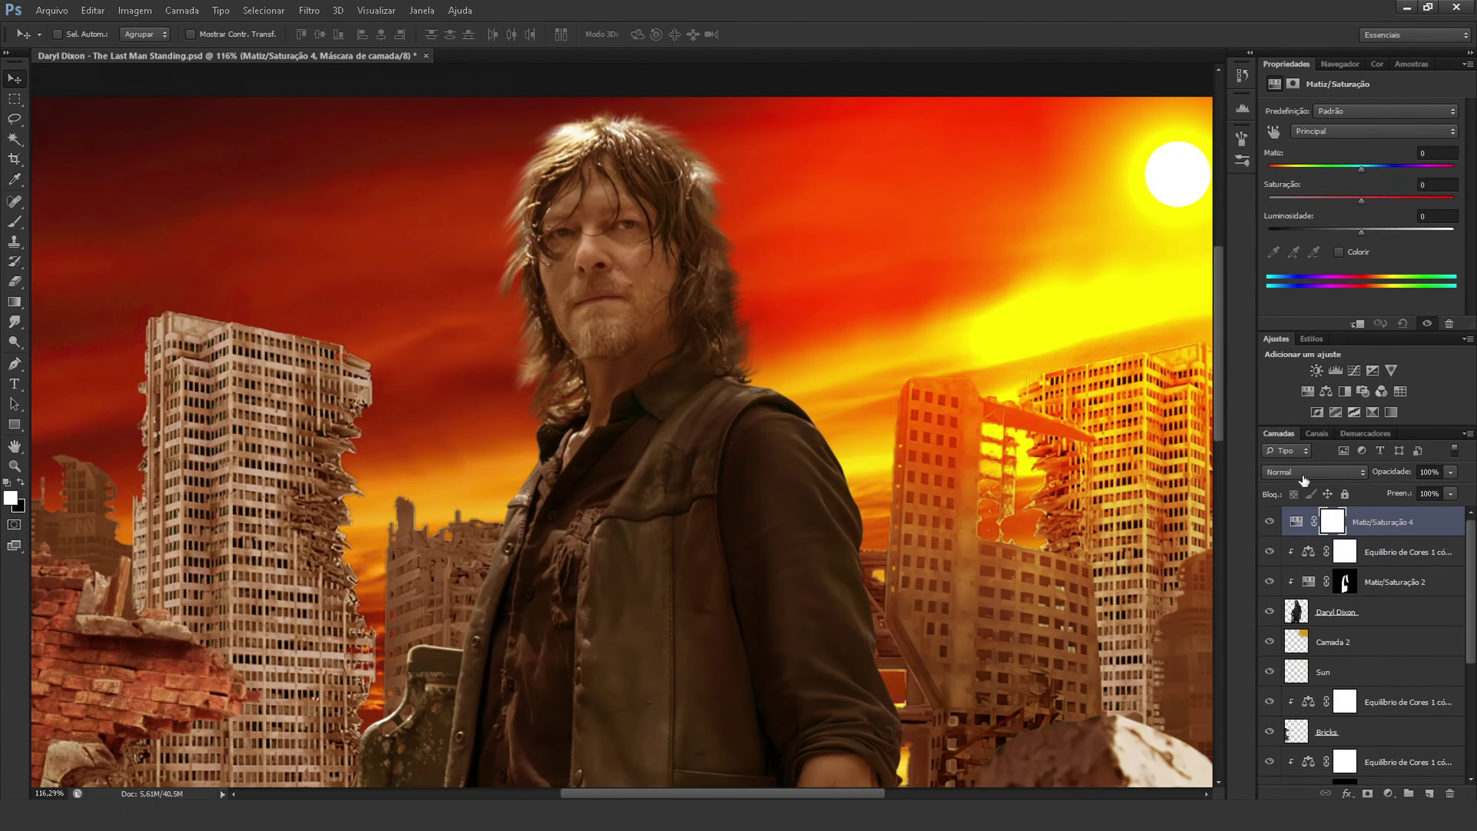
{"action": "left_click", "coordinate": [1339, 251]}
{"action": "left_click_drag", "start_coordinate": [1269, 169], "coordinate": [1286, 168]}
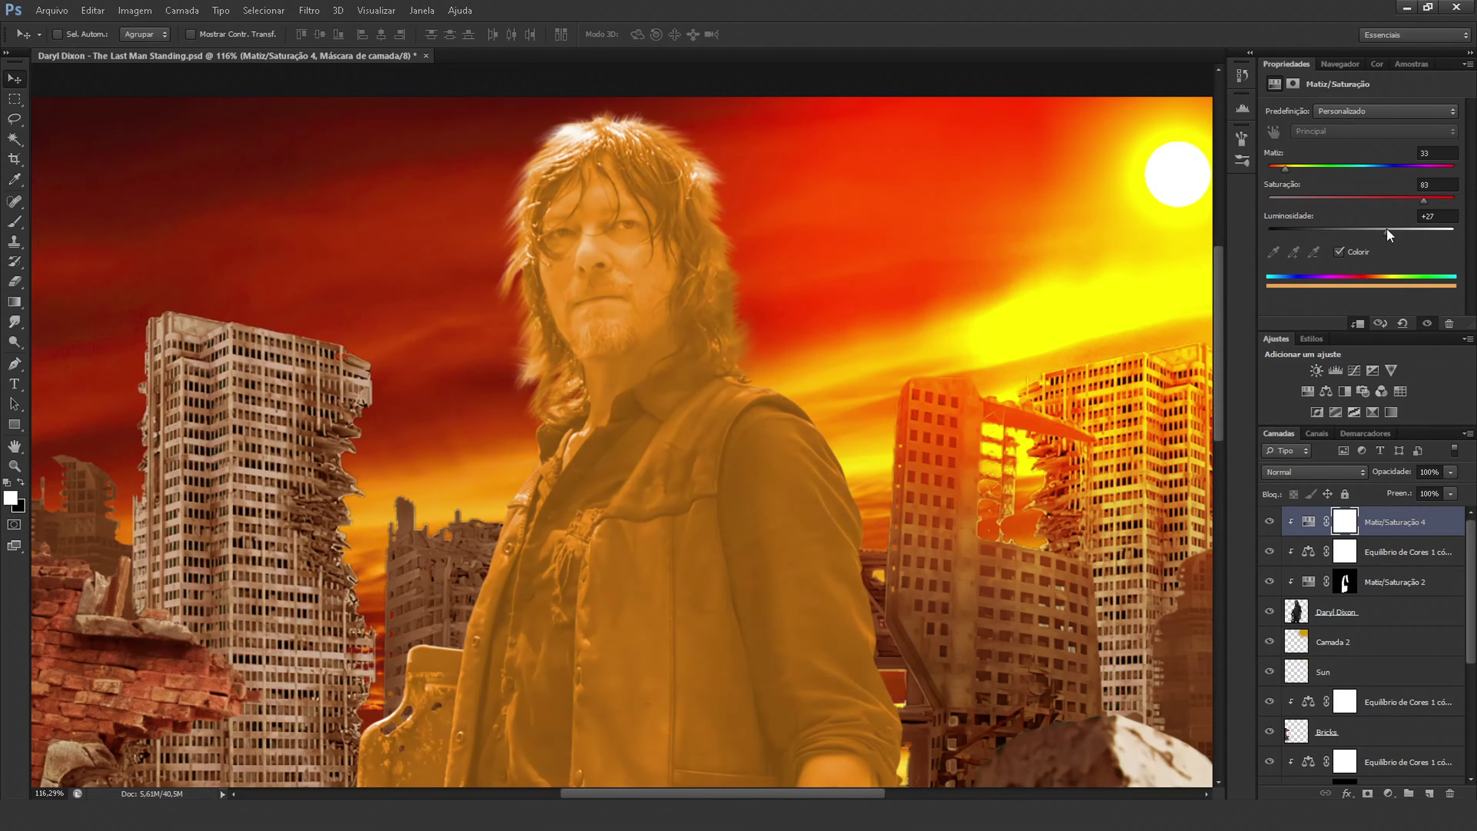
{"action": "left_click_drag", "start_coordinate": [1361, 232], "coordinate": [1370, 231]}
Split the Blend If underlying slider to spare dark tones, and invert the mask to black.
{"action": "double_click", "coordinate": [1449, 527]}
{"action": "left_click_drag", "start_coordinate": [859, 384], "coordinate": [900, 384]}
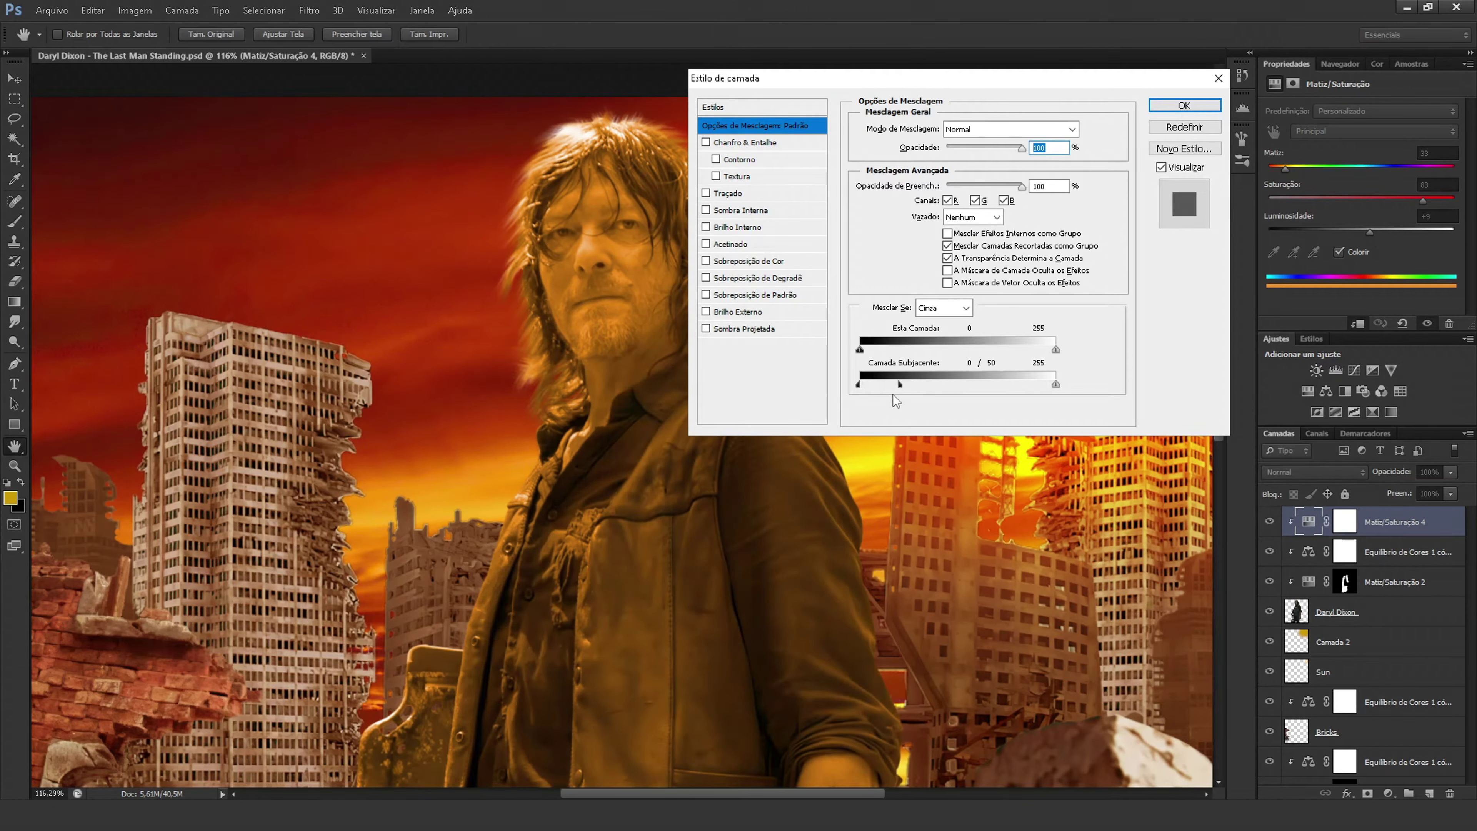
{"action": "left_click", "coordinate": [1184, 105]}
{"action": "left_click", "coordinate": [1345, 521]}
{"action": "key", "text": "ctrl+i"}
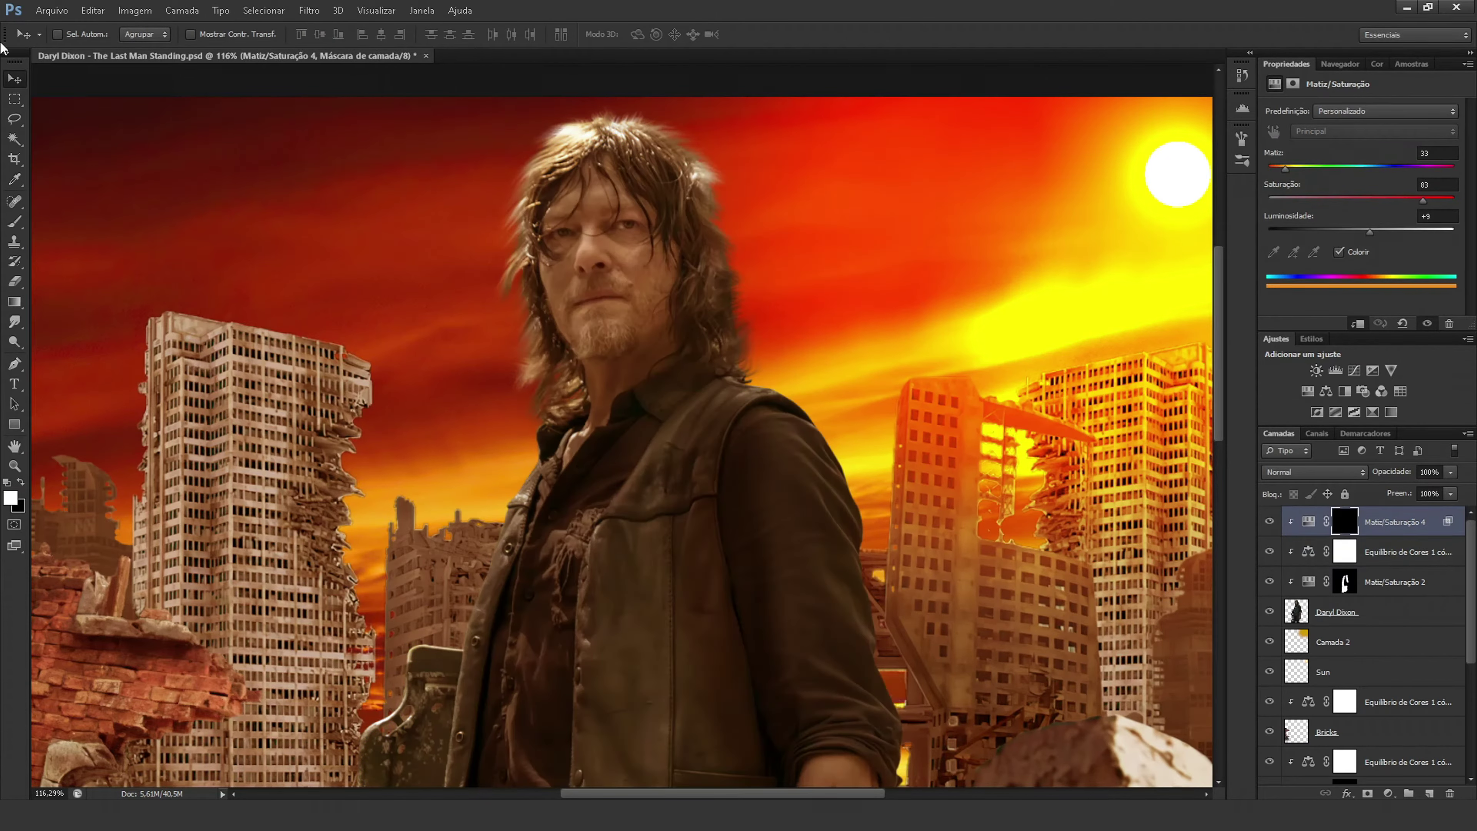
{"action": "key", "text": "b"}
{"action": "key", "text": "d"}
{"action": "left_click", "coordinate": [77, 33]}
Paint the orange glow onto the shoulder edge, nudging the tint hue slightly.
{"action": "scroll", "coordinate": [926, 632], "scroll_direction": "up", "scroll_amount": 5}
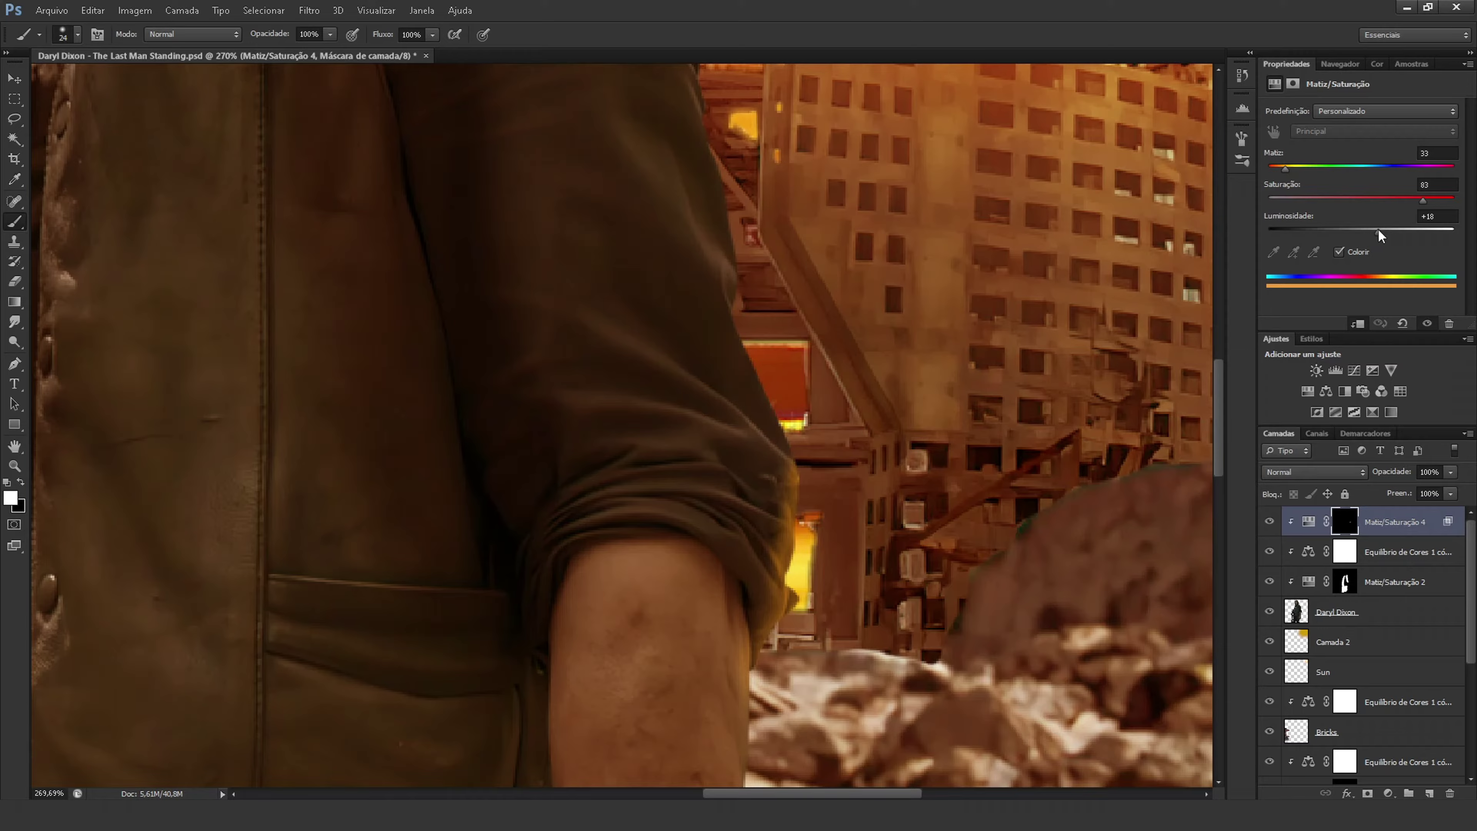
{"action": "left_click_drag", "start_coordinate": [758, 253], "coordinate": [787, 567]}
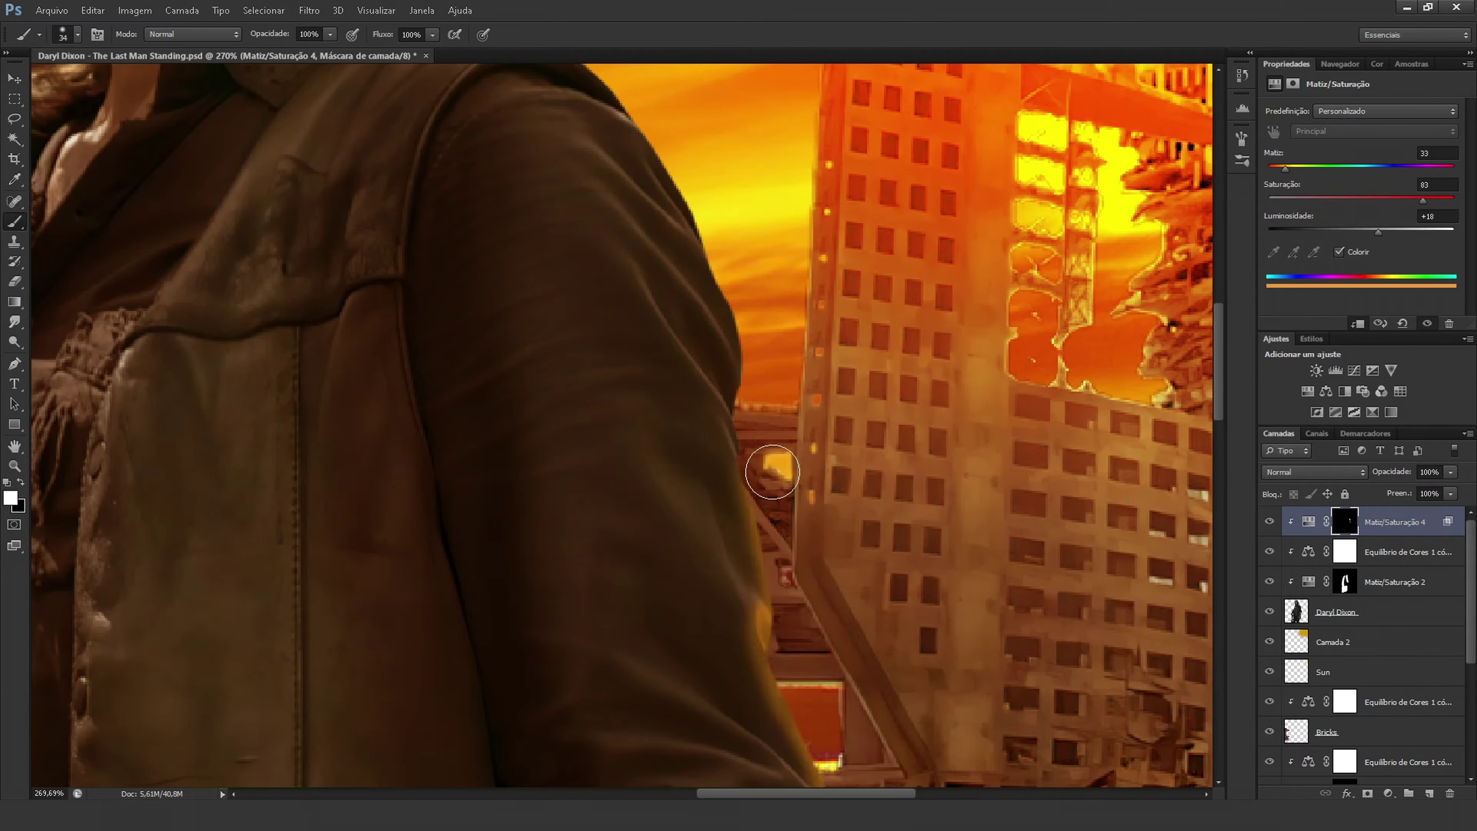
{"action": "scroll", "coordinate": [760, 312], "scroll_direction": "down", "scroll_amount": 5}
{"action": "scroll", "coordinate": [727, 407], "scroll_direction": "up", "scroll_amount": 6}
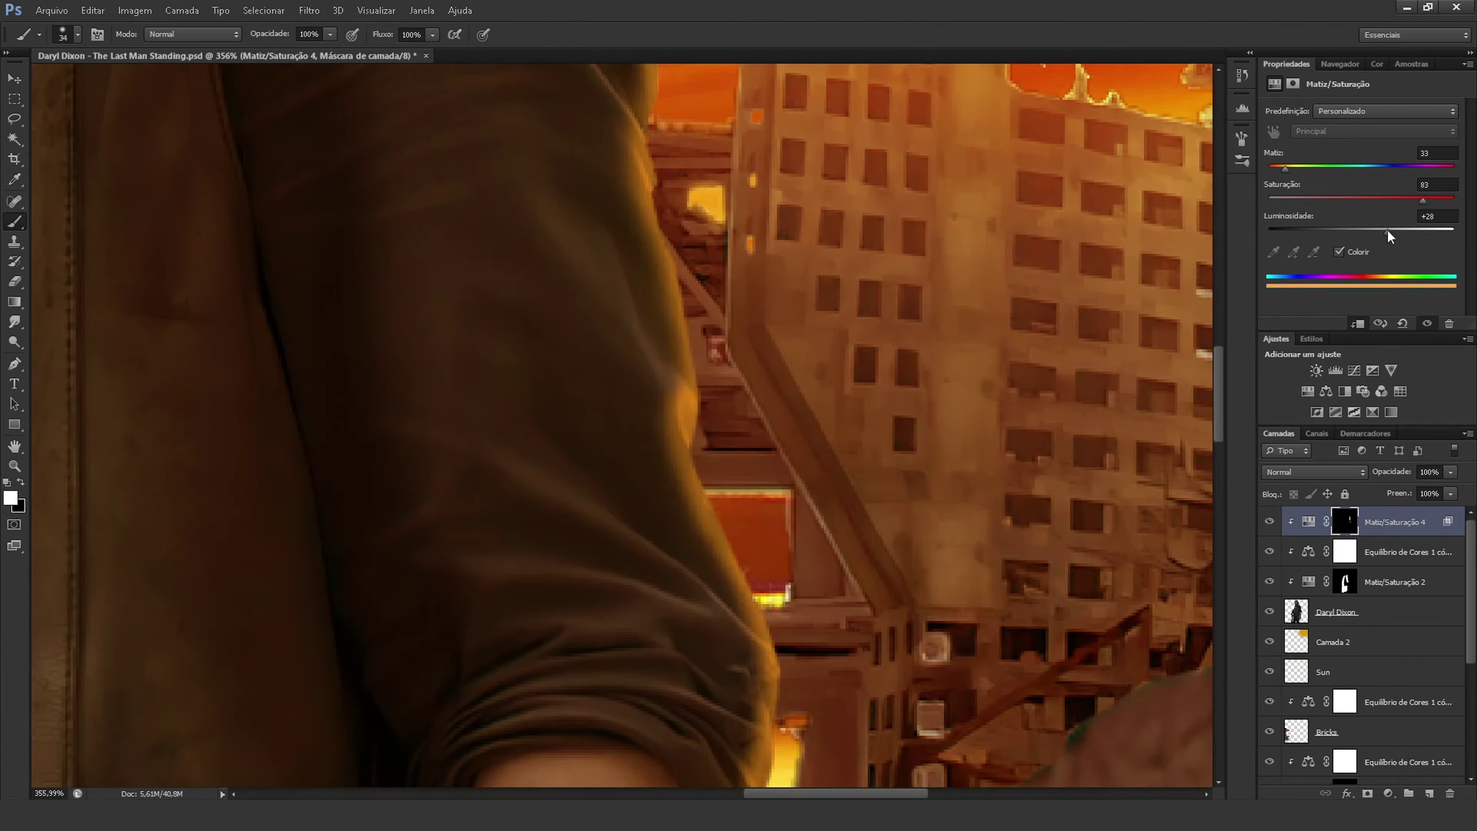
{"action": "left_click_drag", "start_coordinate": [1287, 169], "coordinate": [1284, 169]}
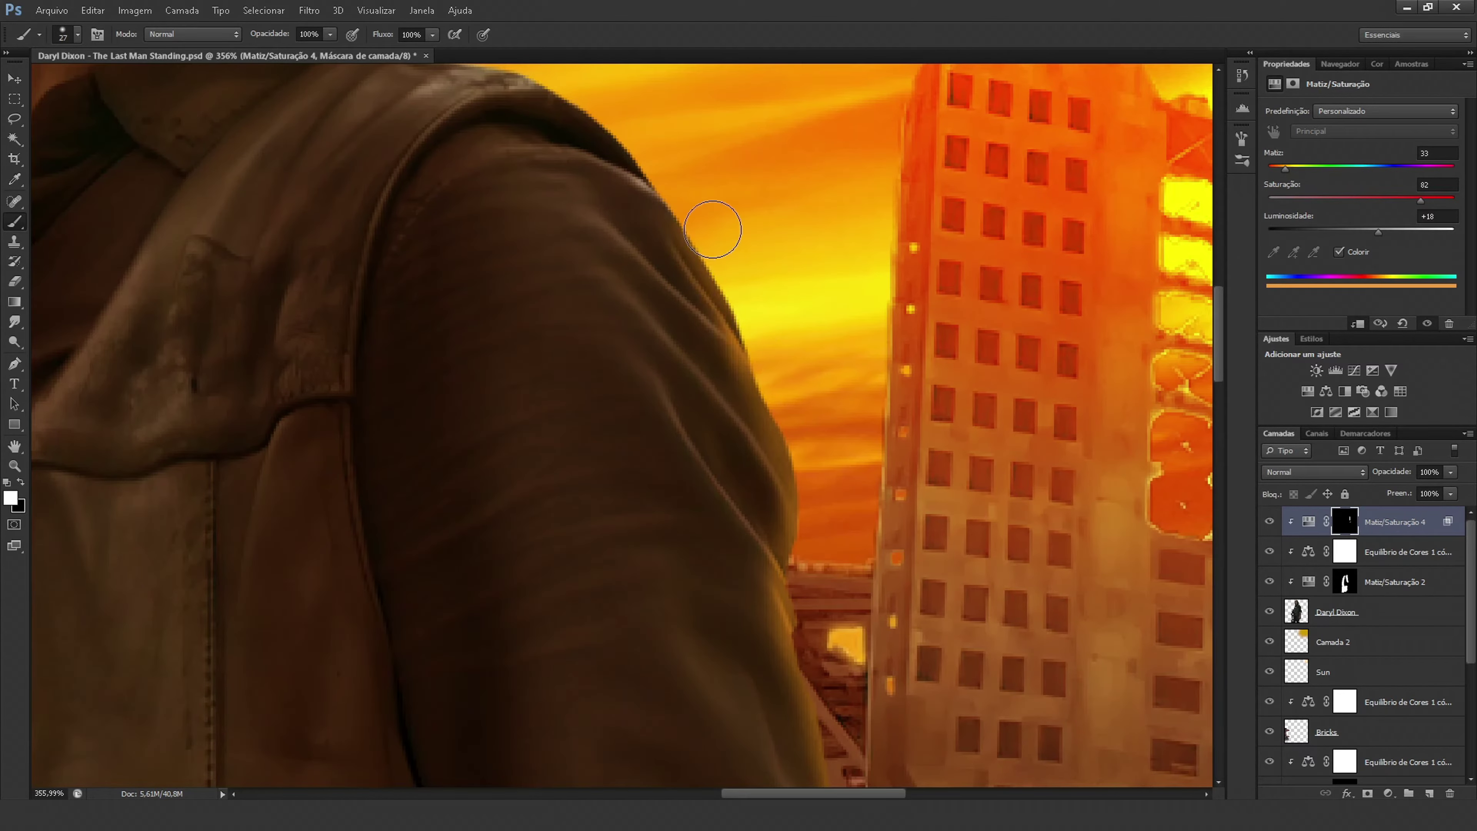
{"action": "left_click_drag", "start_coordinate": [713, 230], "coordinate": [803, 426]}
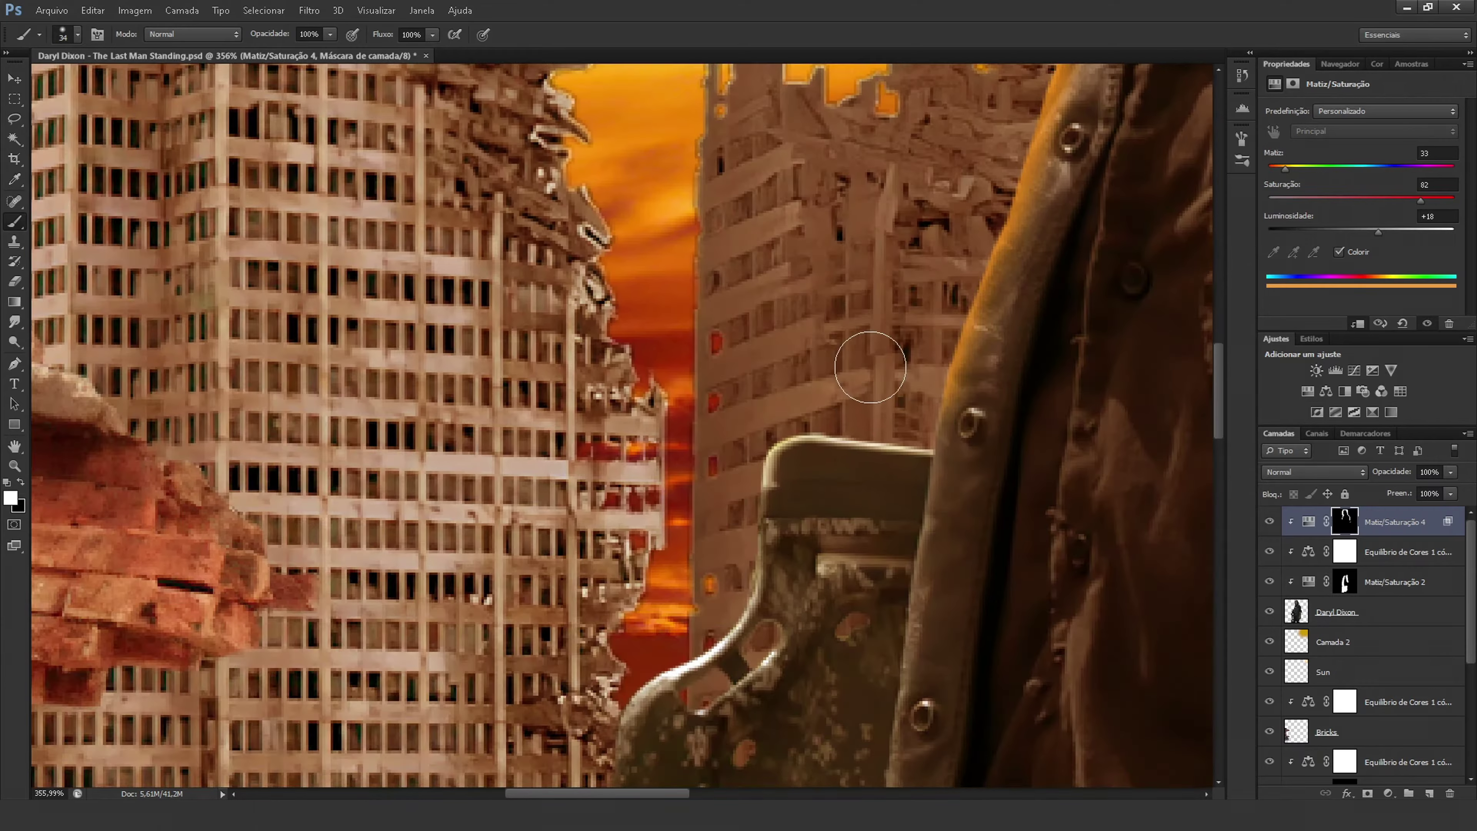
{"action": "scroll", "coordinate": [834, 408], "scroll_direction": "down", "scroll_amount": 5}
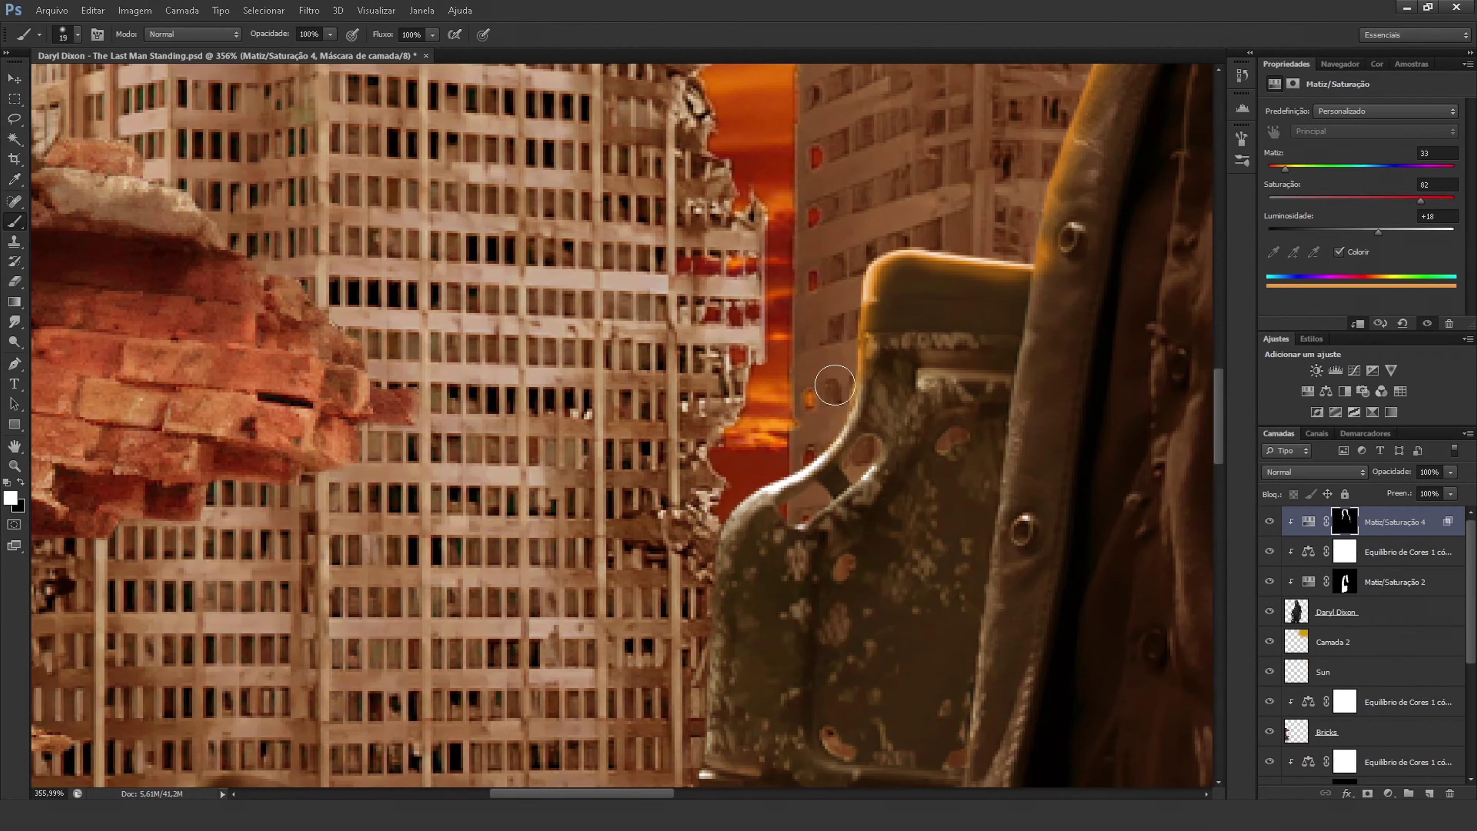
{"action": "scroll", "coordinate": [866, 192], "scroll_direction": "up", "scroll_amount": 5}
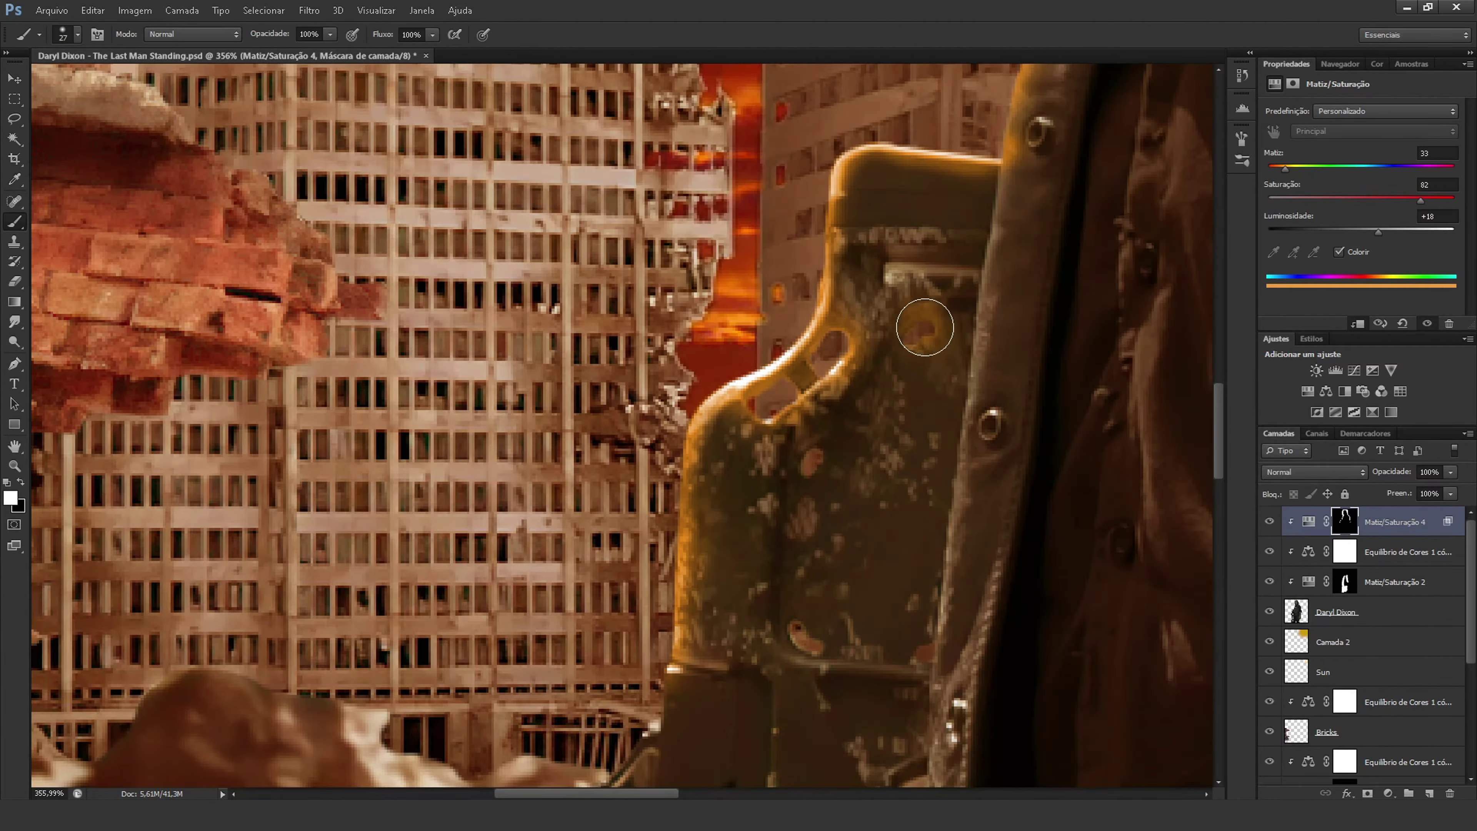
{"action": "scroll", "coordinate": [865, 442], "scroll_direction": "down", "scroll_amount": 5}
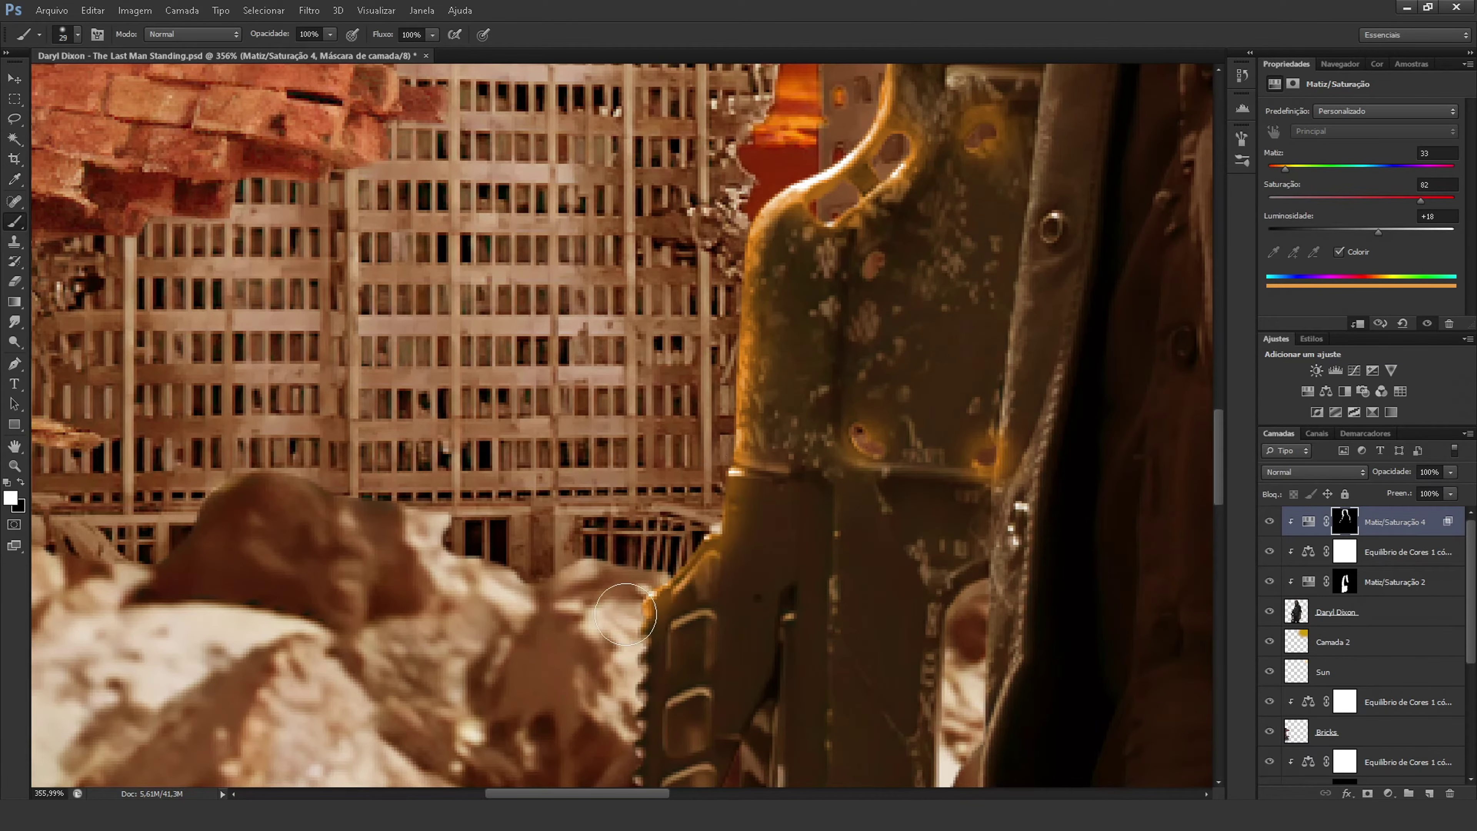
{"action": "scroll", "coordinate": [709, 456], "scroll_direction": "down", "scroll_amount": 5}
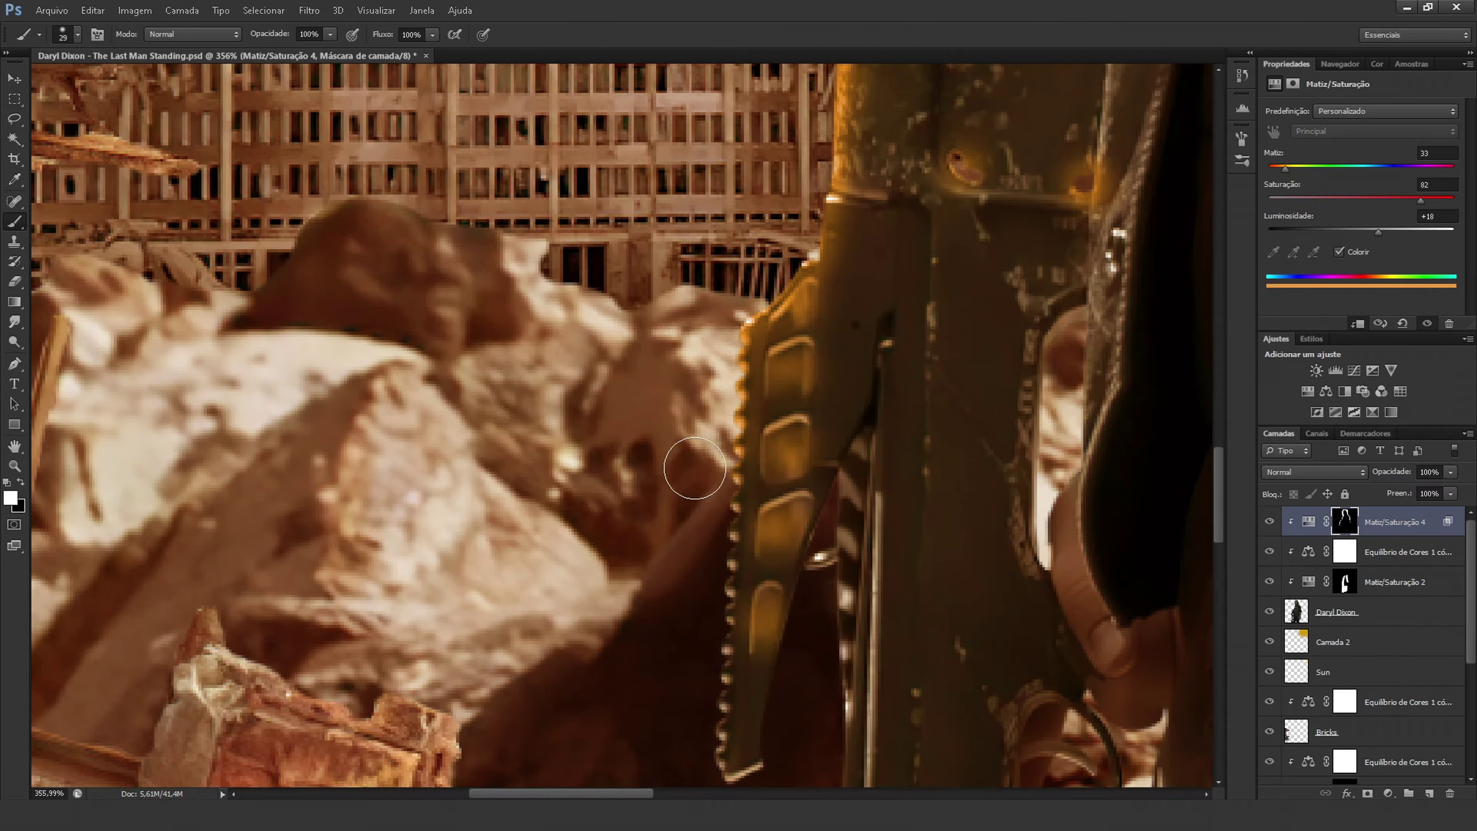
Paint the orange glow along the rifle's edge.
{"action": "mouse_move", "coordinate": [729, 727]}
{"action": "left_mouse_down"}
{"action": "mouse_move", "coordinate": [728, 399]}
{"action": "mouse_move", "coordinate": [846, 129]}
{"action": "left_mouse_up"}
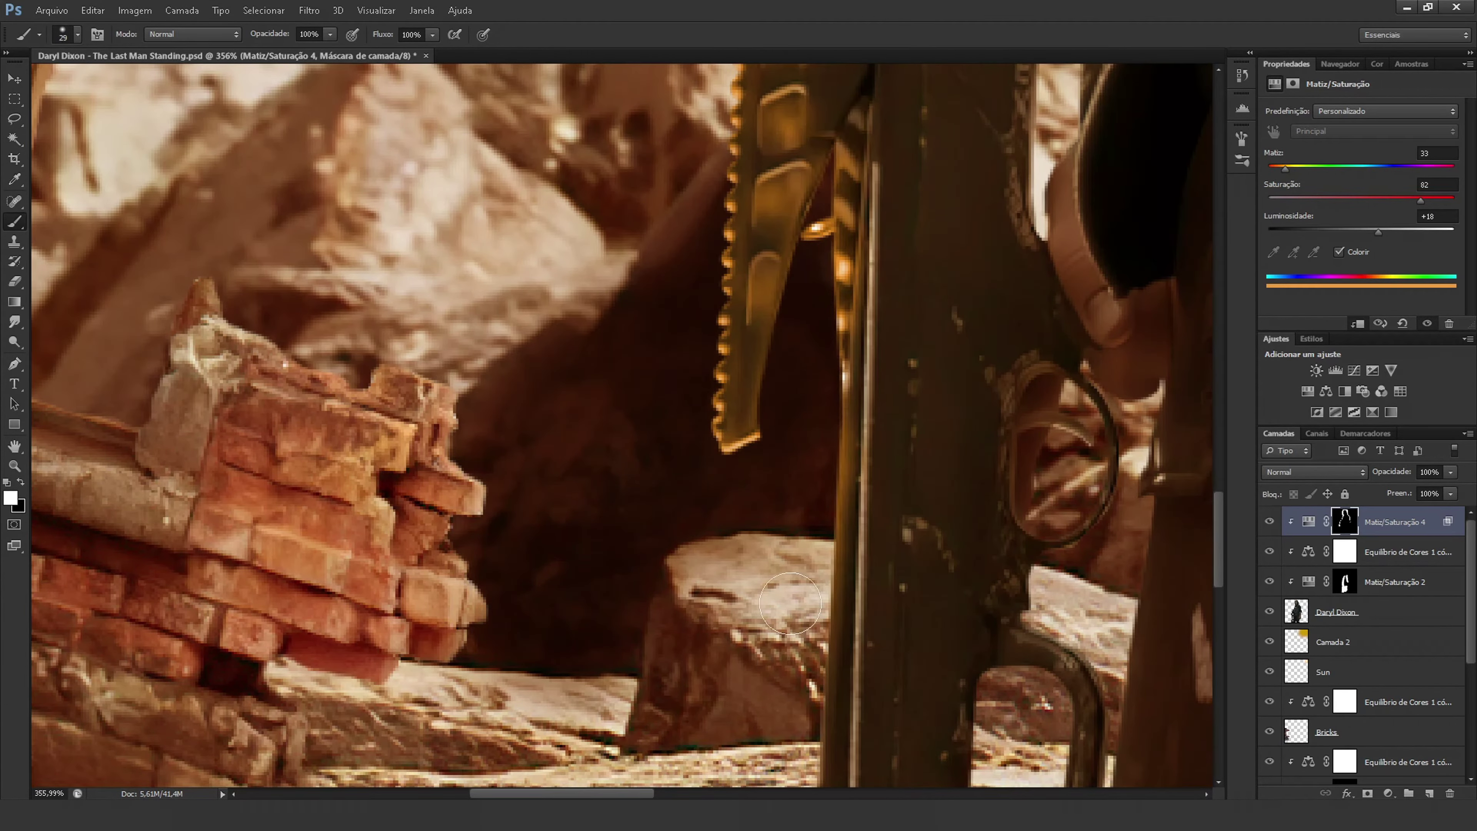
{"action": "scroll", "coordinate": [790, 604], "scroll_direction": "down", "scroll_amount": 3}
{"action": "scroll", "coordinate": [814, 628], "scroll_direction": "down", "scroll_amount": 2}
{"action": "scroll", "coordinate": [845, 651], "scroll_direction": "down", "scroll_amount": 3}
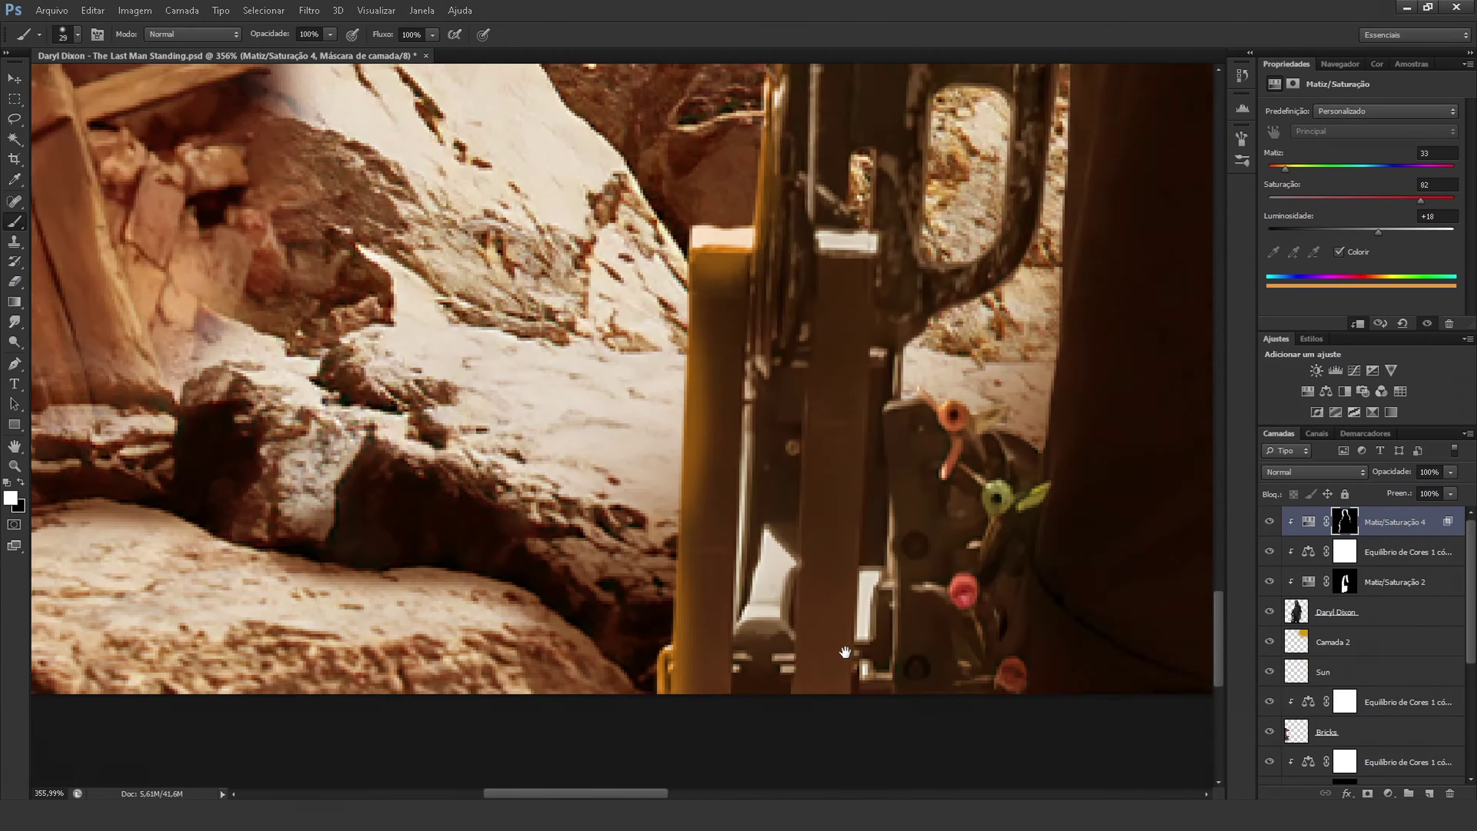
{"action": "scroll", "coordinate": [845, 652], "scroll_direction": "up", "scroll_amount": 3}
{"action": "scroll", "coordinate": [868, 495], "scroll_direction": "up", "scroll_amount": 4}
{"action": "scroll", "coordinate": [937, 375], "scroll_direction": "up", "scroll_amount": 3}
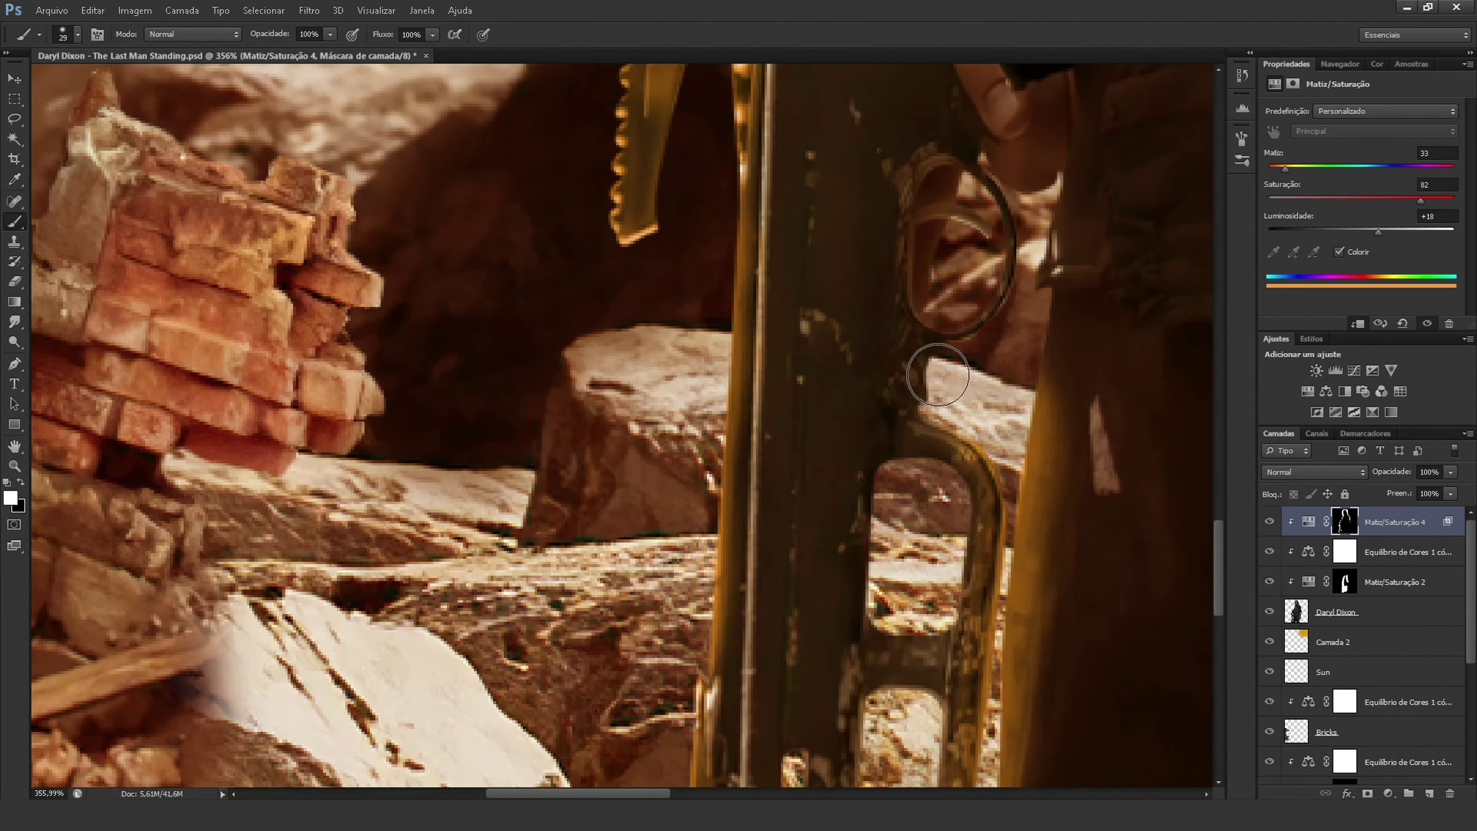
{"action": "scroll", "coordinate": [965, 256], "scroll_direction": "up", "scroll_amount": 3}
{"action": "scroll", "coordinate": [989, 422], "scroll_direction": "up", "scroll_amount": 3}
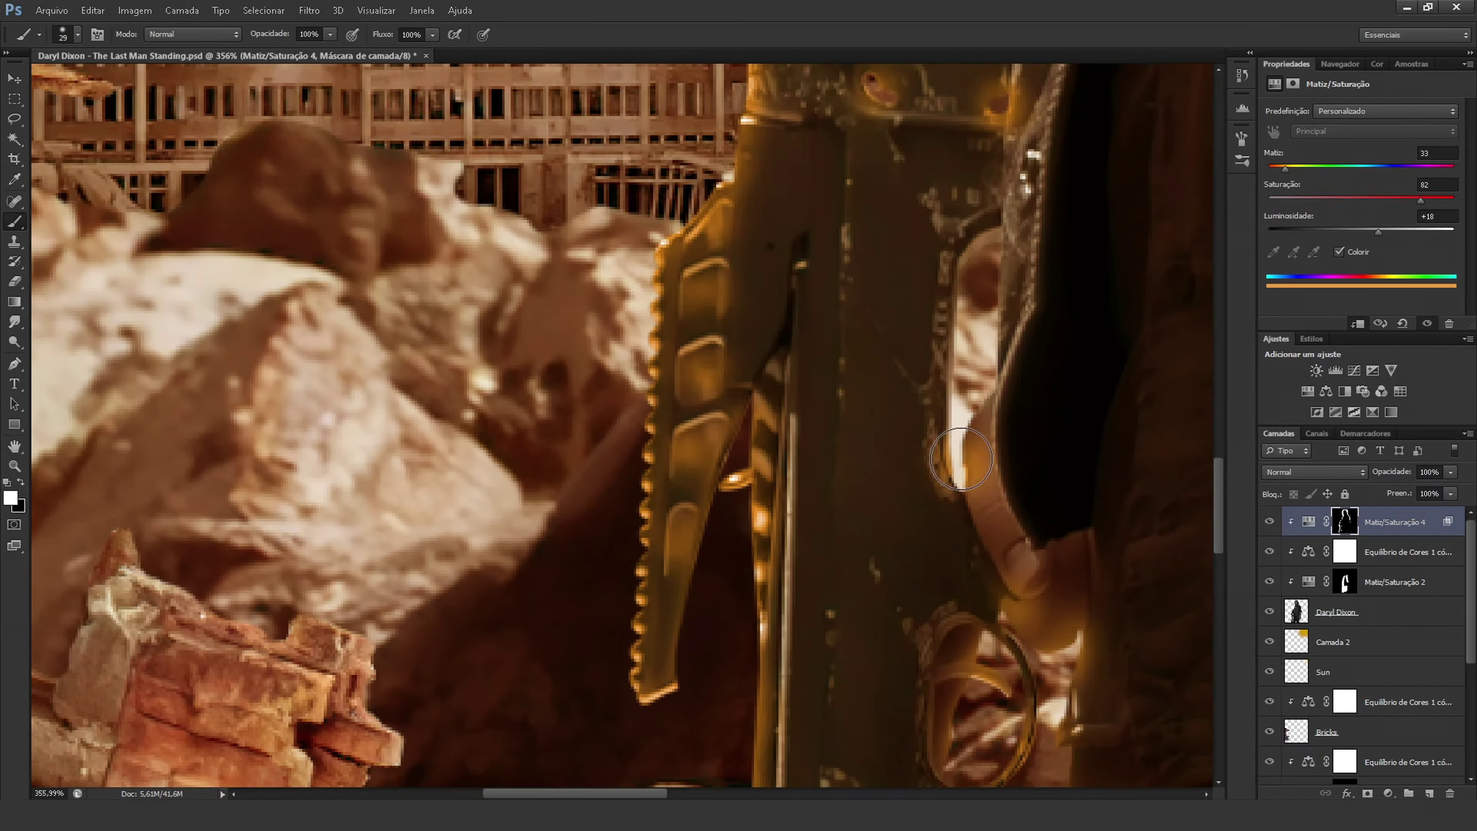
Enlarge the mask brush and fit the whole poster on screen to review the rim light.
{"action": "key", "text": "ctrl+0"}
{"action": "scroll", "coordinate": [496, 585], "scroll_direction": "up", "scroll_amount": 3}
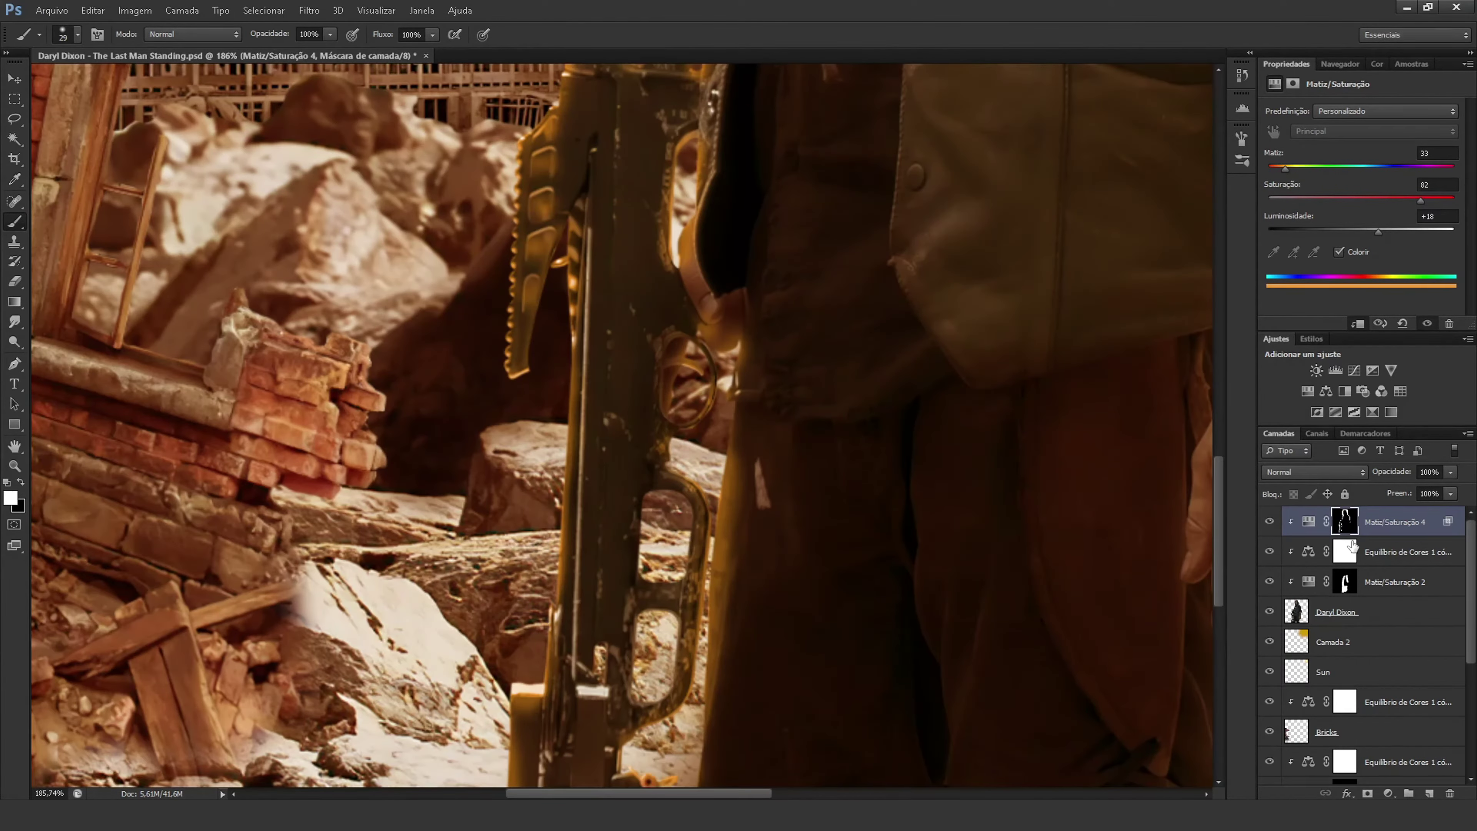
{"action": "scroll", "coordinate": [843, 551], "scroll_direction": "down", "scroll_amount": 3}
{"action": "key", "text": "ctrl+0"}
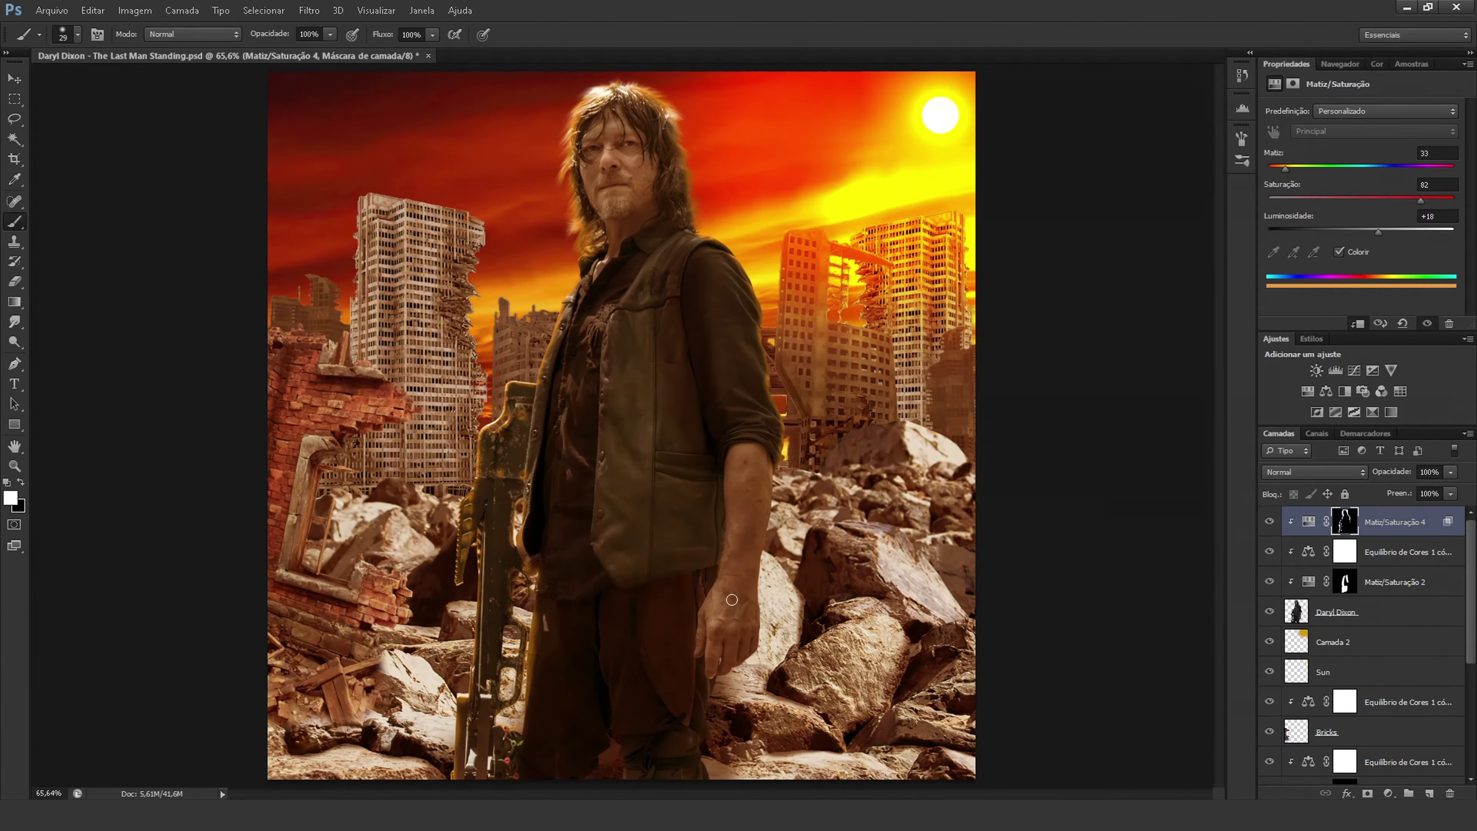
{"action": "scroll", "coordinate": [732, 600], "scroll_direction": "up", "scroll_amount": 2}
{"action": "scroll", "coordinate": [729, 523], "scroll_direction": "up", "scroll_amount": 3}
{"action": "scroll", "coordinate": [726, 438], "scroll_direction": "up", "scroll_amount": 2}
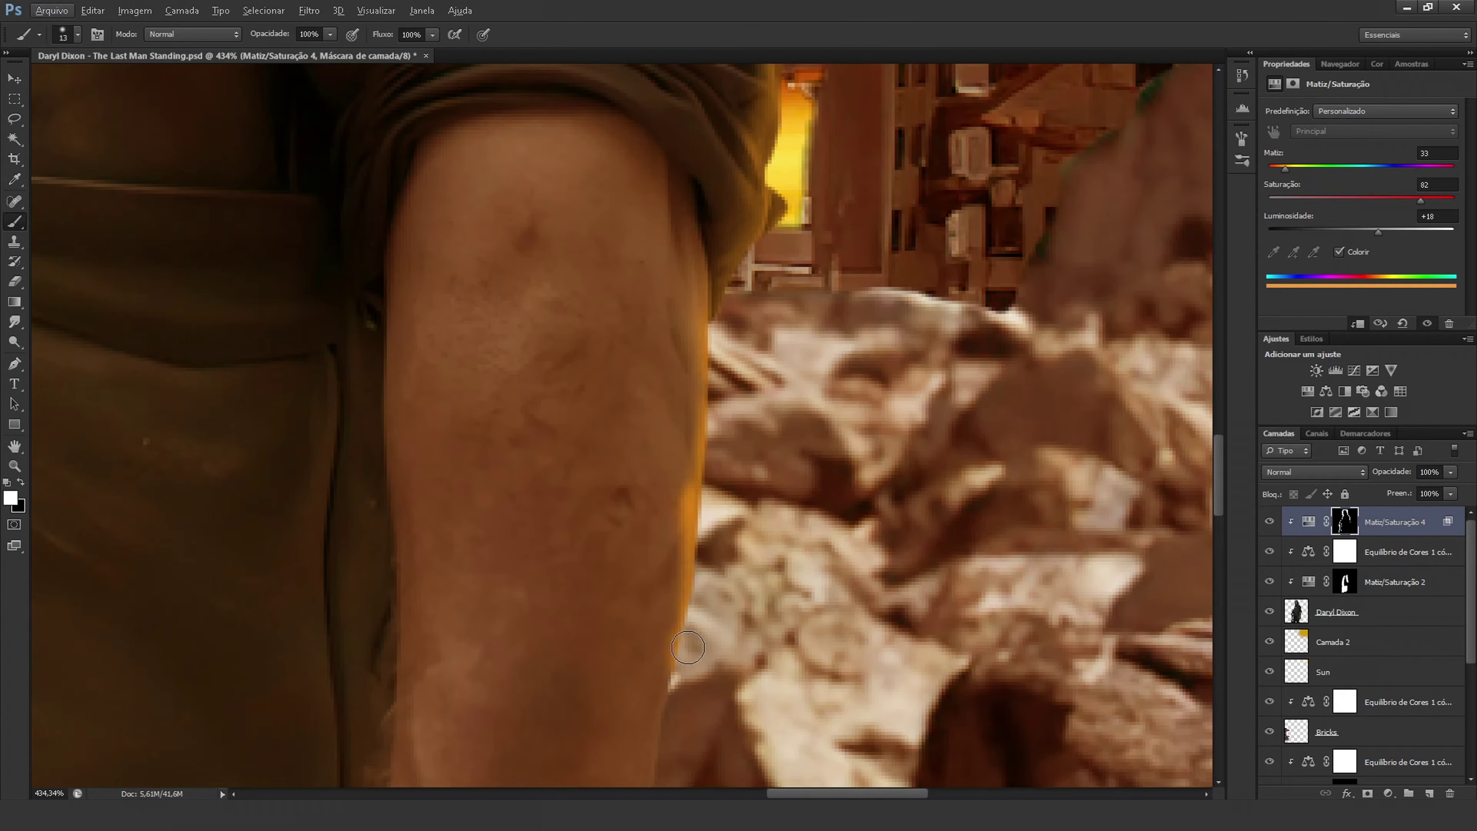
{"action": "scroll", "coordinate": [688, 647], "scroll_direction": "down", "scroll_amount": 2}
{"action": "scroll", "coordinate": [754, 392], "scroll_direction": "up", "scroll_amount": 2}
{"action": "key", "text": "bracketright"}
{"action": "key", "text": "bracketright"}
{"action": "scroll", "coordinate": [715, 682], "scroll_direction": "down", "scroll_amount": 5}
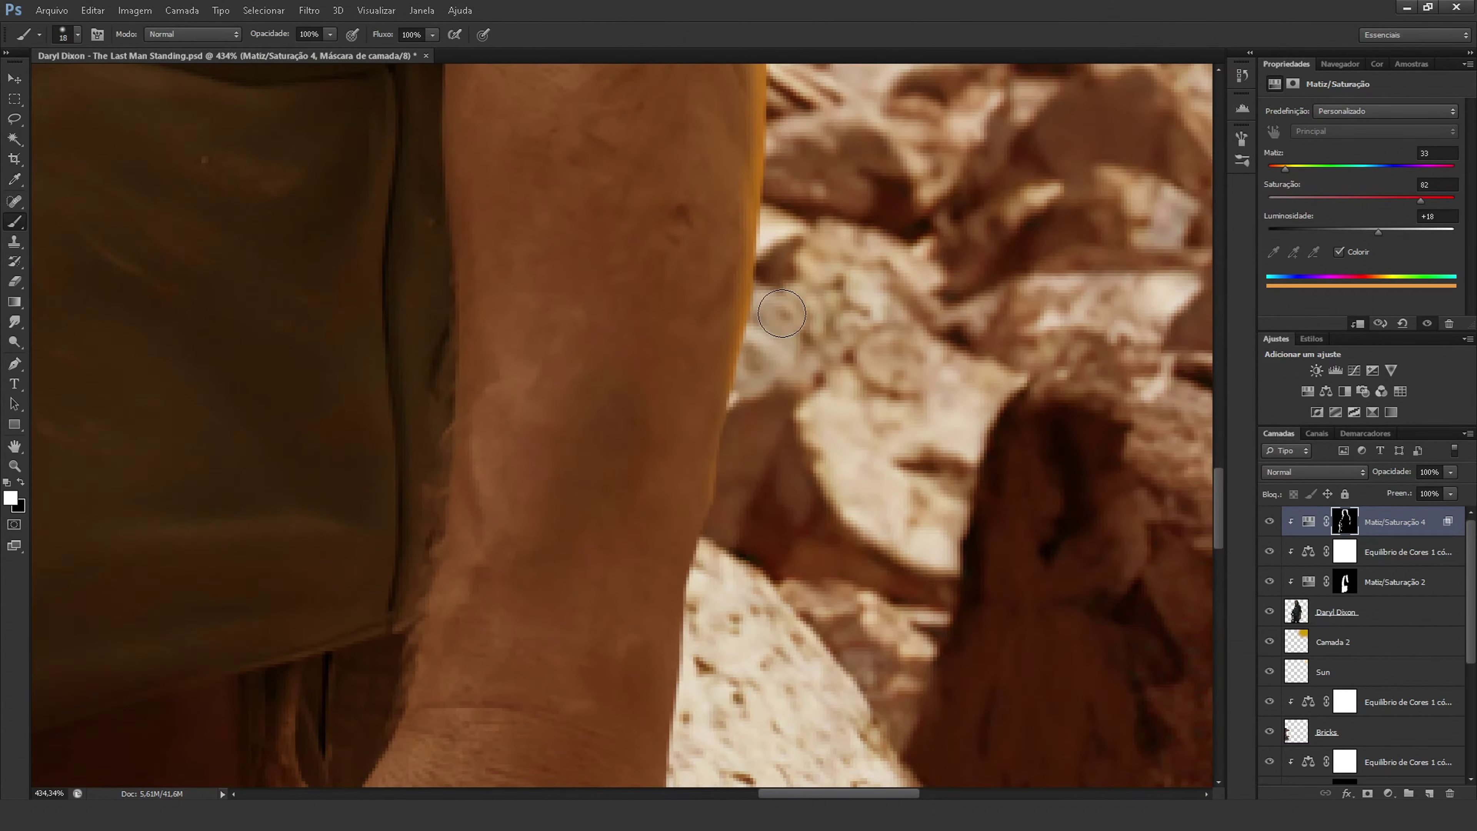
{"action": "scroll", "coordinate": [723, 527], "scroll_direction": "down", "scroll_amount": 5}
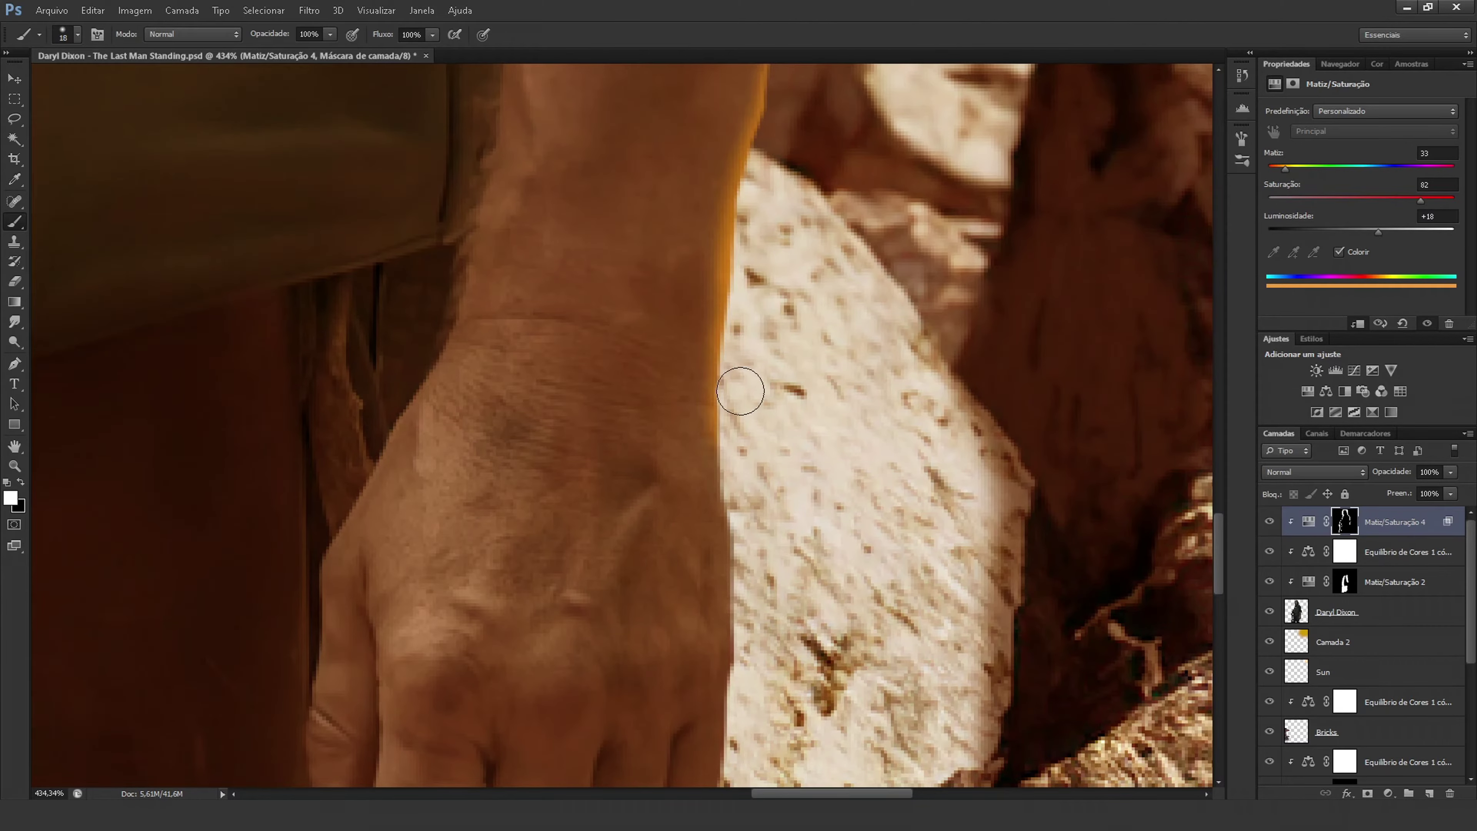
{"action": "scroll", "coordinate": [739, 390], "scroll_direction": "down", "scroll_amount": 5}
{"action": "scroll", "coordinate": [463, 628], "scroll_direction": "down", "scroll_amount": 5}
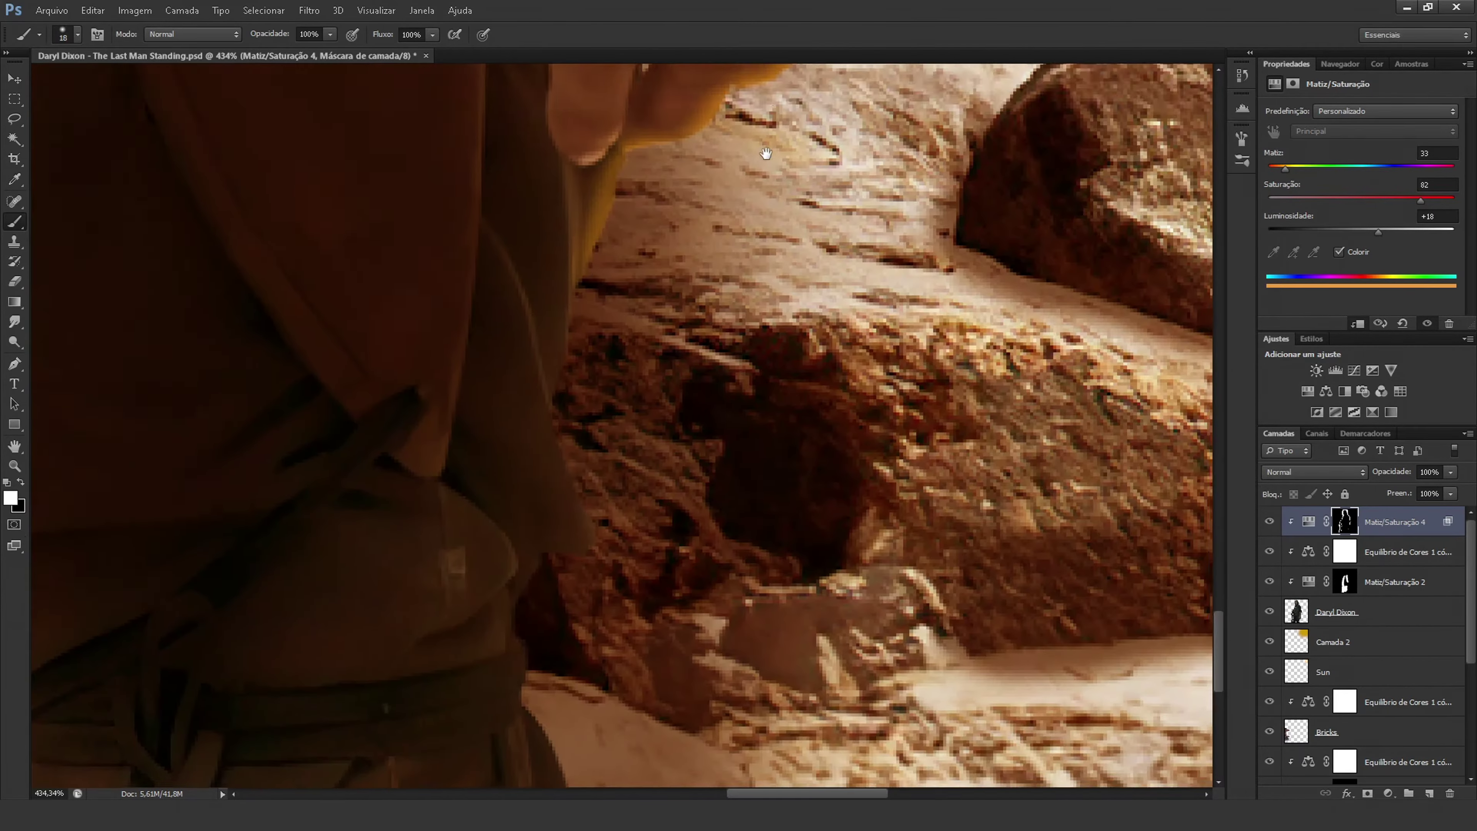
{"action": "key", "text": "ctrl+0"}
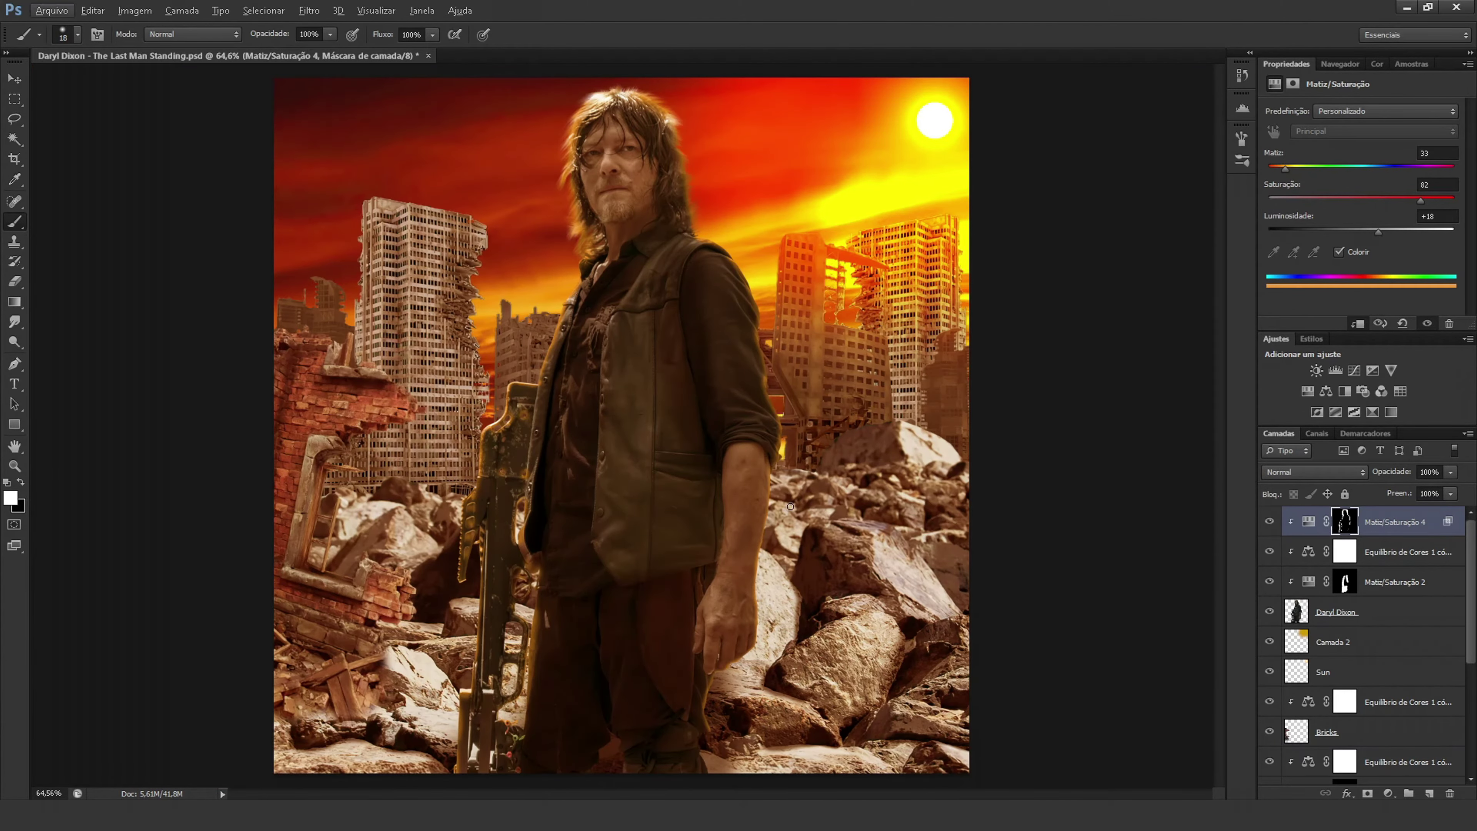
Brighten the glow tint to lightness +50 and soften its mask with Gaussian Blur.
{"action": "left_click_drag", "start_coordinate": [1388, 235], "coordinate": [1408, 231]}
{"action": "left_click_drag", "start_coordinate": [1451, 472], "coordinate": [1425, 494]}
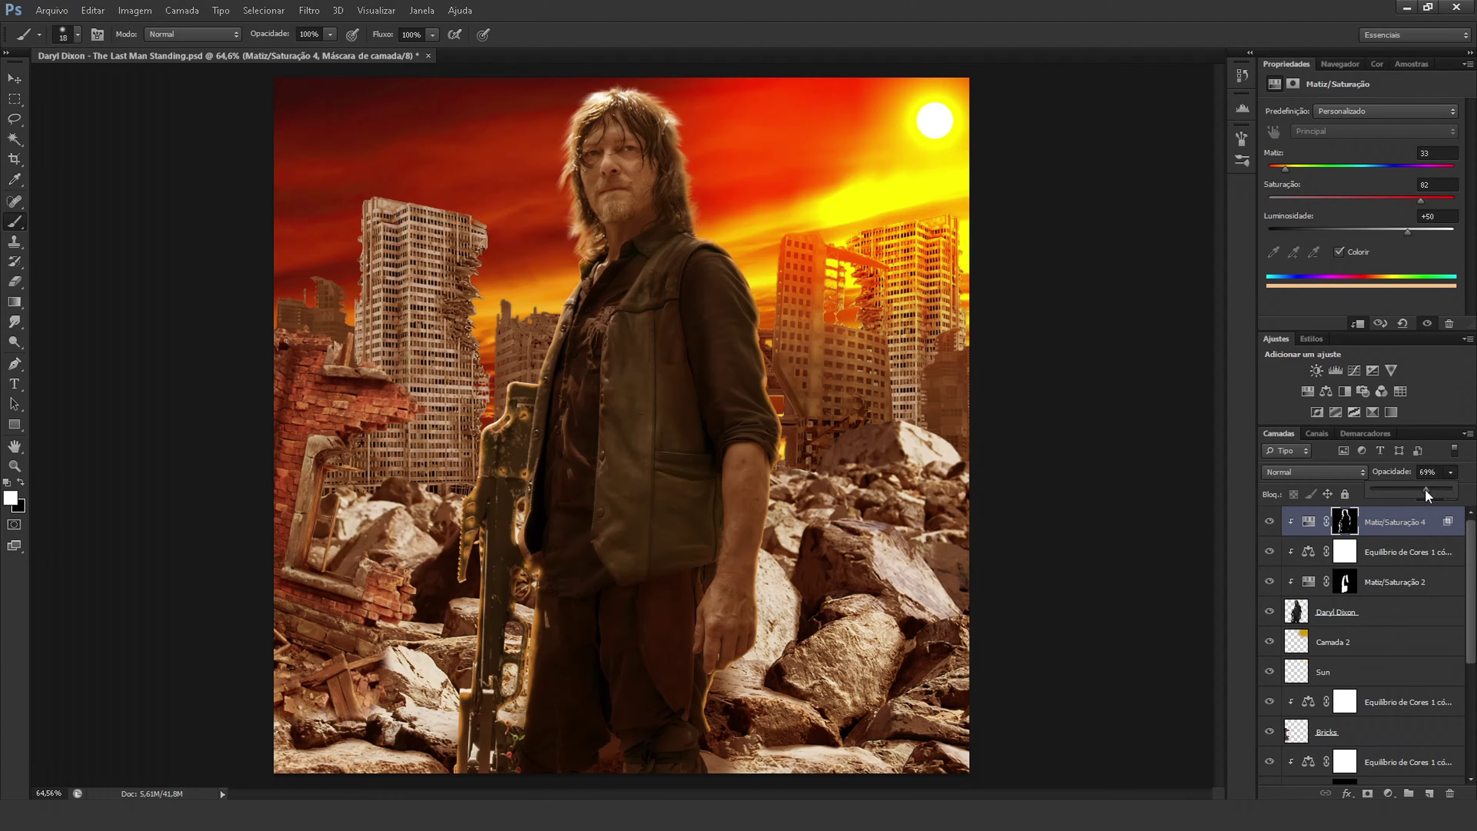
{"action": "left_click", "coordinate": [309, 10]}
{"action": "left_click", "coordinate": [553, 312]}
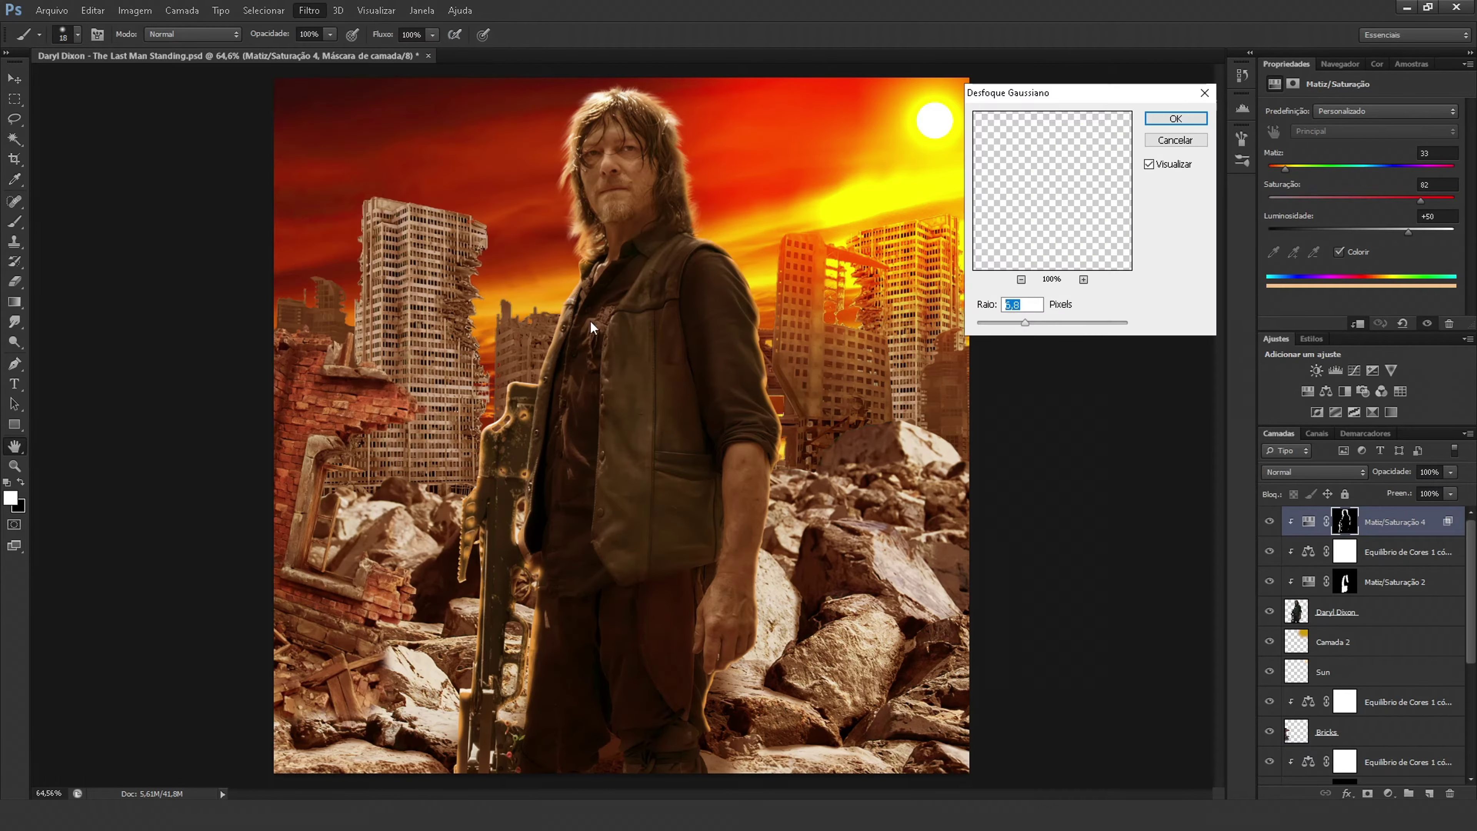
{"action": "key", "text": "Return"}
{"action": "key", "text": "b"}
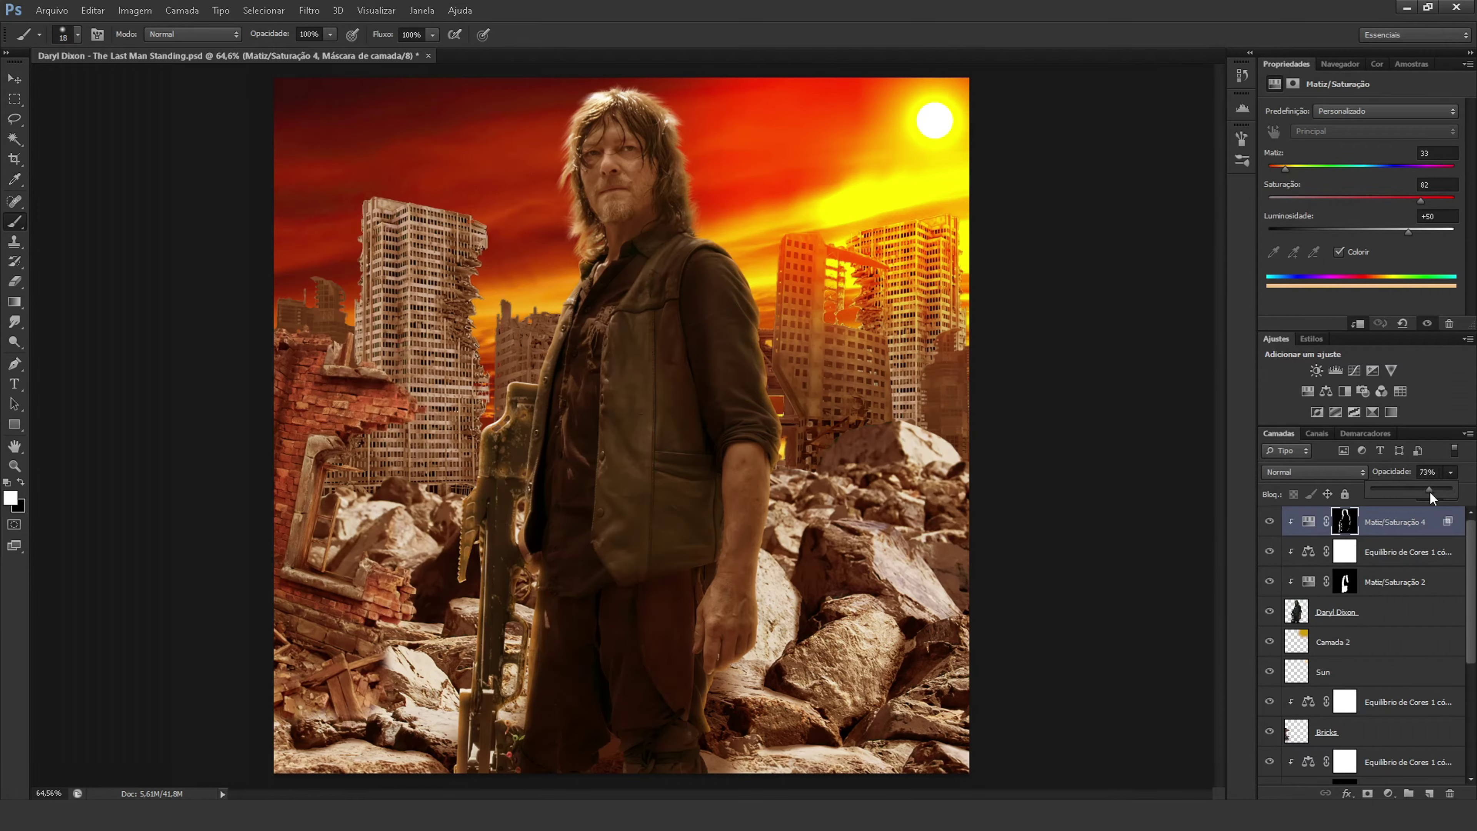
Set the glow layer to 70% opacity and save the poster.
{"action": "left_click", "coordinate": [1431, 492]}
{"action": "key", "text": "ctrl+s"}
{"action": "key", "text": "ctrl+s"}
{"action": "scroll", "coordinate": [922, 394], "scroll_direction": "up", "scroll_amount": 3}
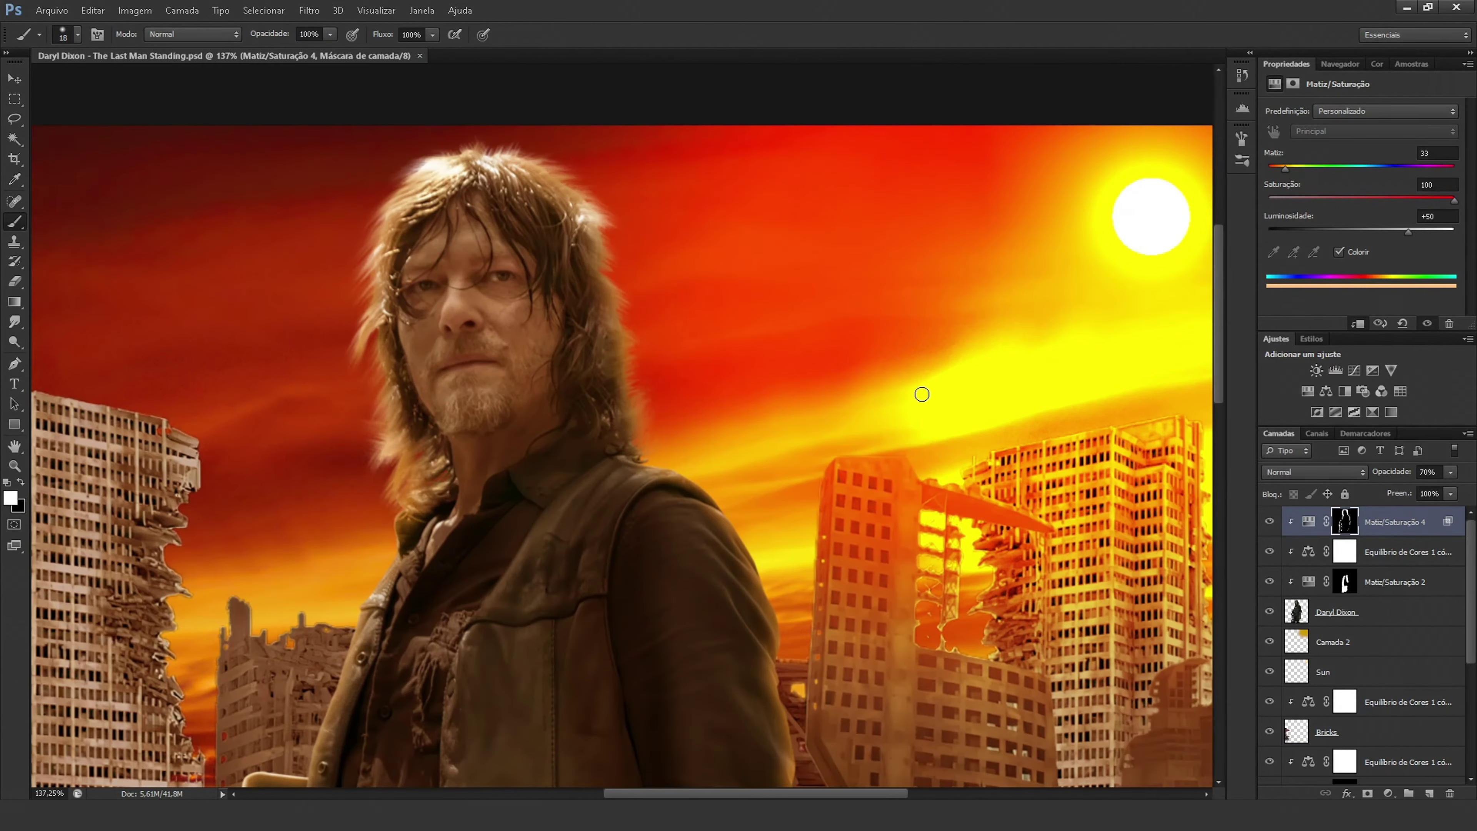
Add colorized Matiz/Saturação 5 (saturation 100, lightness +10) with Blend If underlying at 0/51.
{"action": "left_click", "coordinate": [1308, 390]}
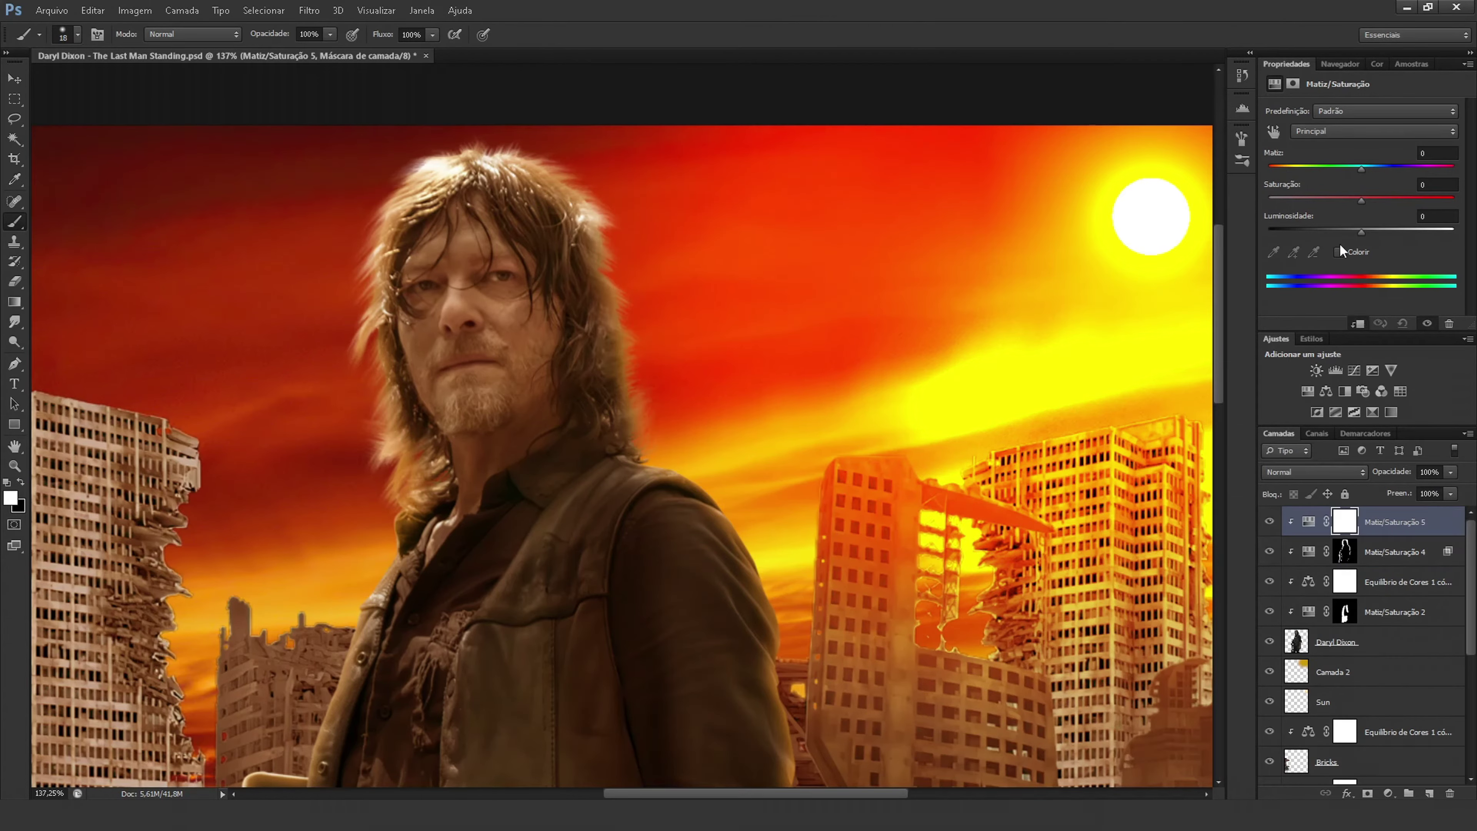
{"action": "left_click_drag", "start_coordinate": [1444, 215], "coordinate": [1455, 214]}
{"action": "left_click_drag", "start_coordinate": [1365, 229], "coordinate": [1373, 236]}
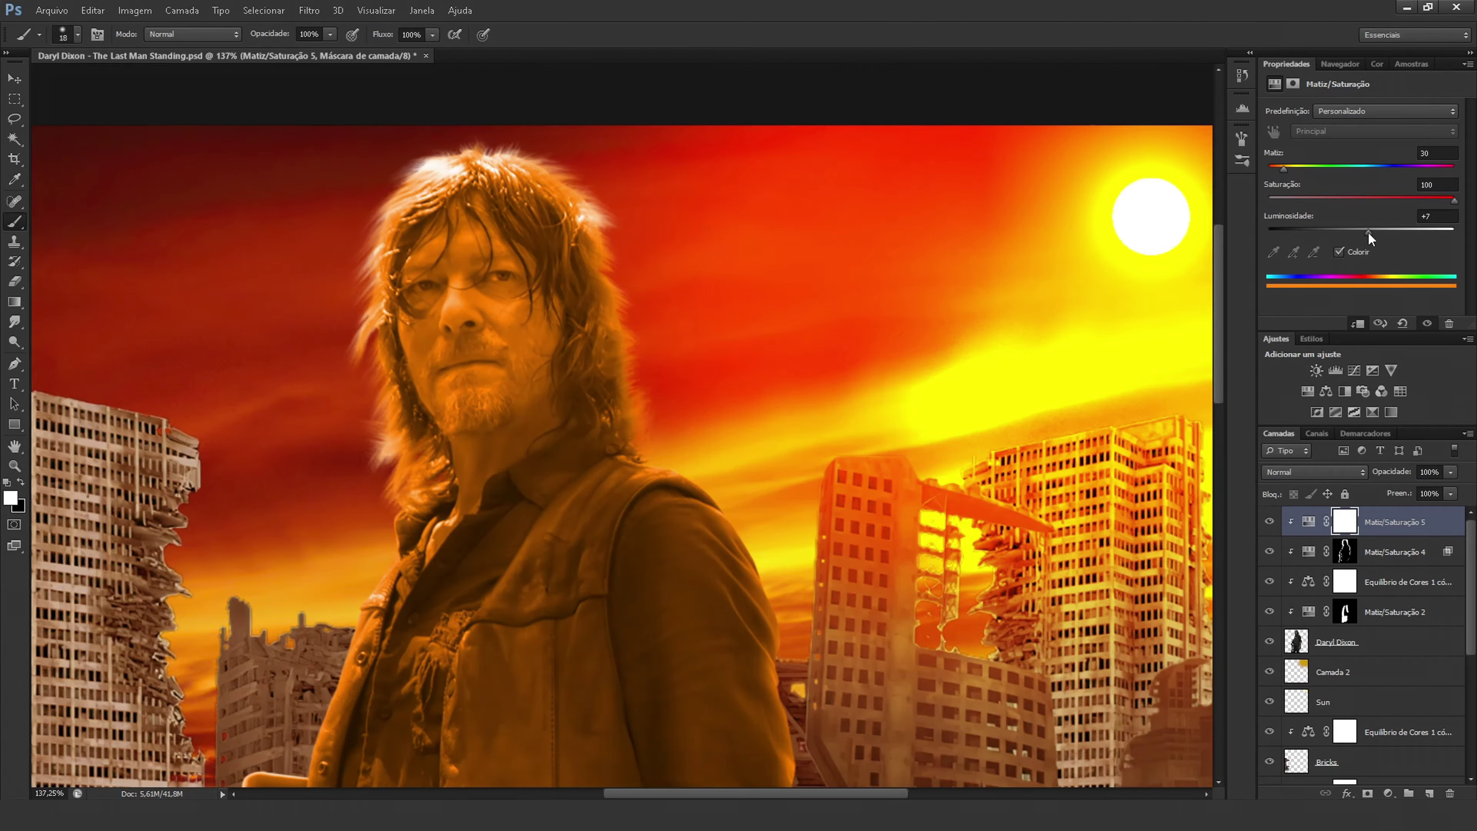
{"action": "double_click", "coordinate": [1444, 524]}
{"action": "left_click_drag", "start_coordinate": [859, 384], "coordinate": [901, 385]}
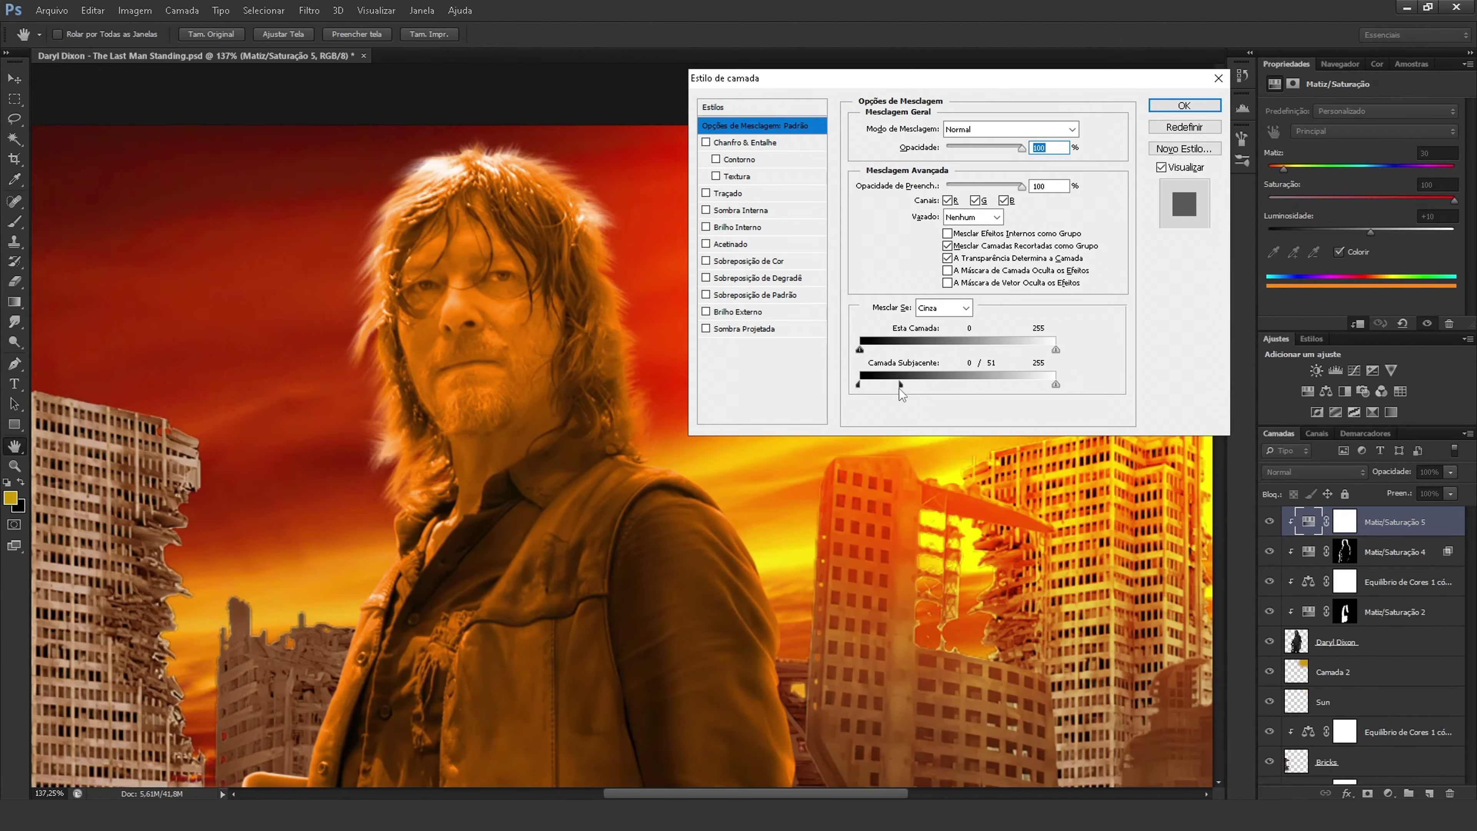
{"action": "key", "text": "Return"}
Invert the Matiz/Saturação 5 mask to black and enlarge the brush.
{"action": "left_click", "coordinate": [1345, 521]}
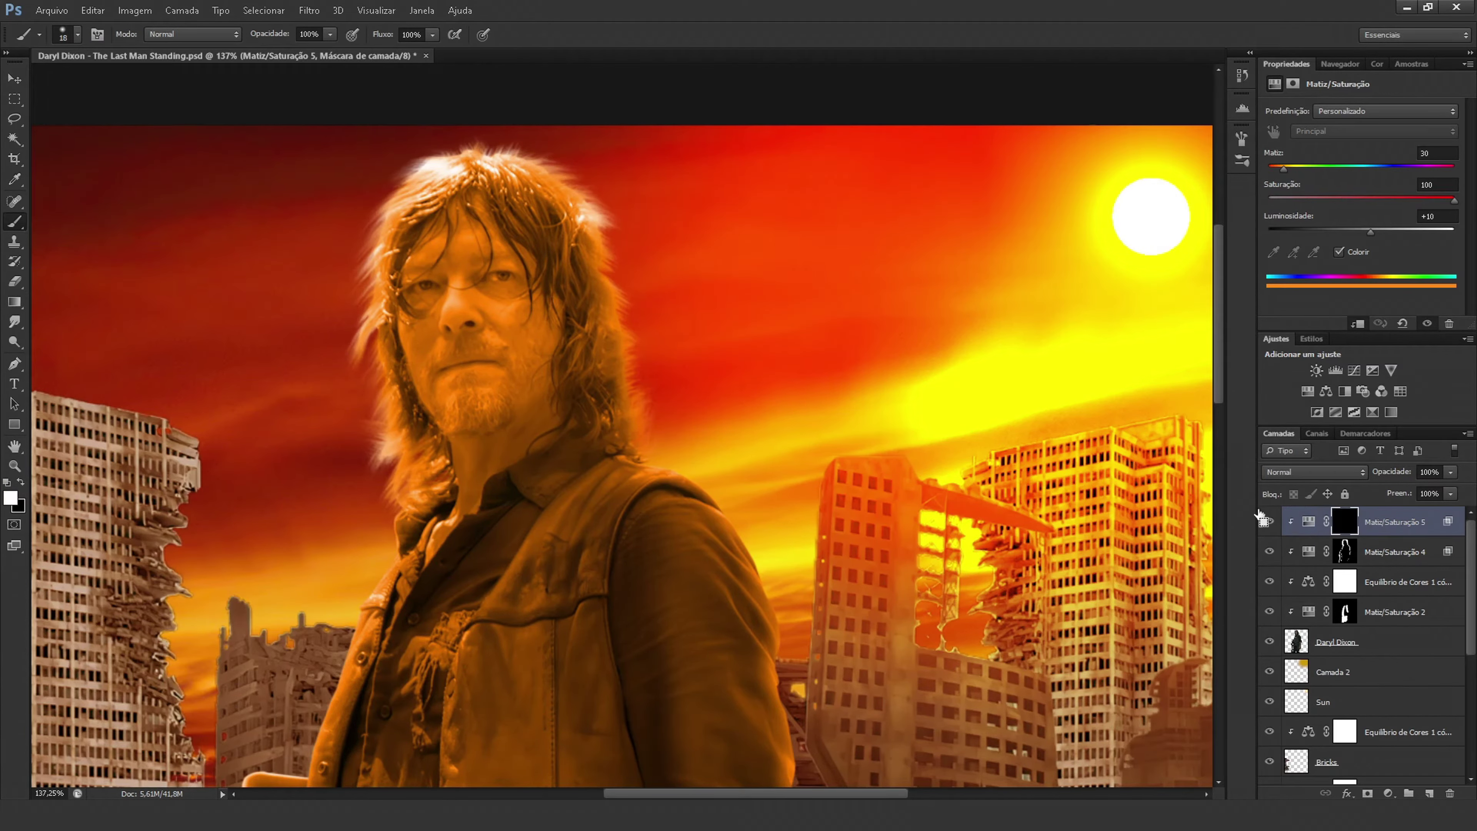
{"action": "key", "text": "ctrl+i"}
{"action": "left_click", "coordinate": [78, 34]}
{"action": "key", "text": "Return"}
{"action": "scroll", "coordinate": [709, 330], "scroll_direction": "up", "scroll_amount": 5}
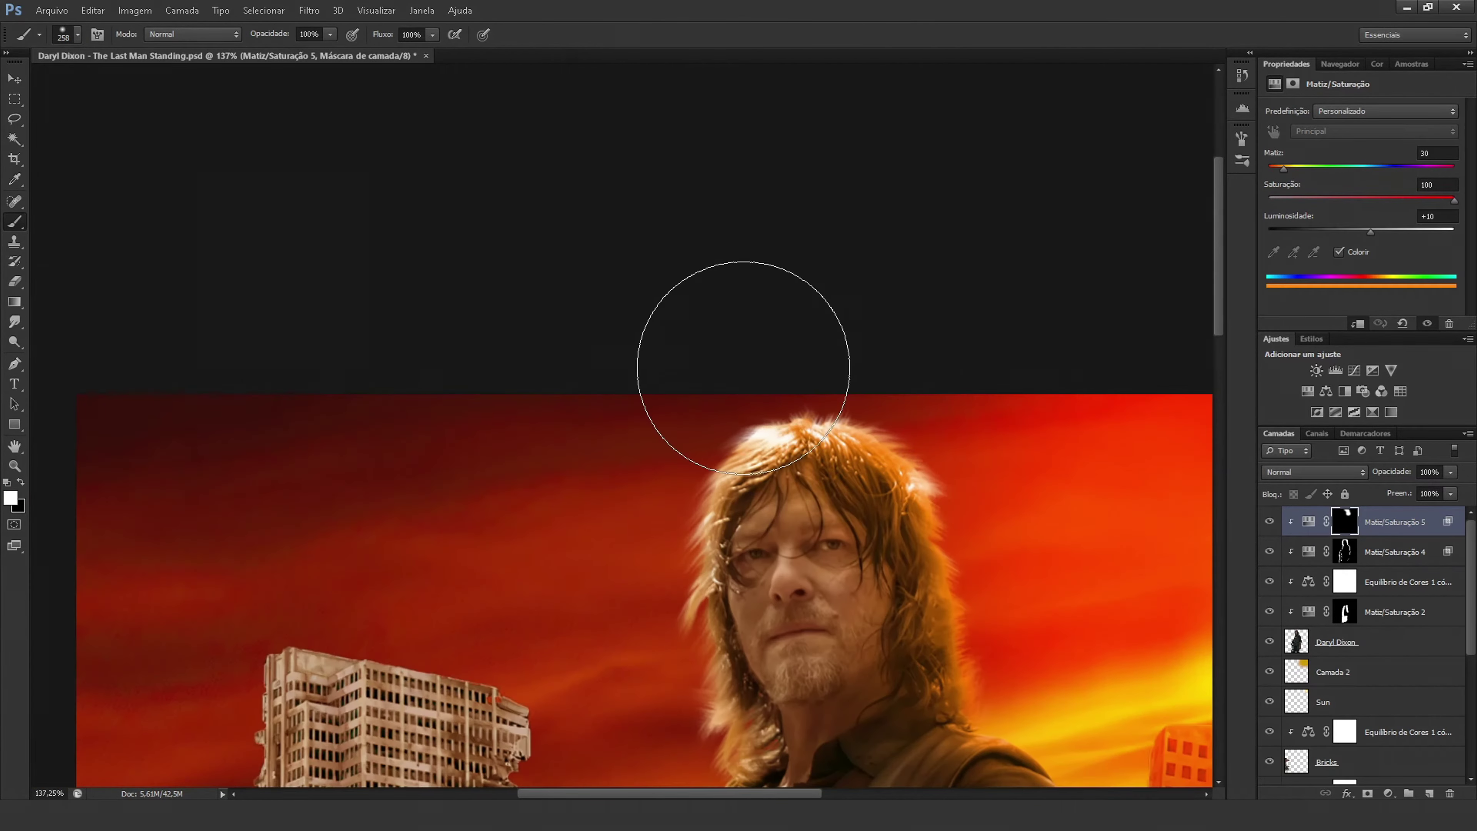
{"action": "scroll", "coordinate": [709, 330], "scroll_direction": "down", "scroll_amount": 10}
{"action": "scroll", "coordinate": [709, 330], "scroll_direction": "left", "scroll_amount": 8}
Paint the orange tint onto the jacket, undoing a stray stroke on the hand.
{"action": "left_click_drag", "start_coordinate": [643, 346], "coordinate": [692, 306]}
{"action": "scroll", "coordinate": [692, 306], "scroll_direction": "down", "scroll_amount": 3}
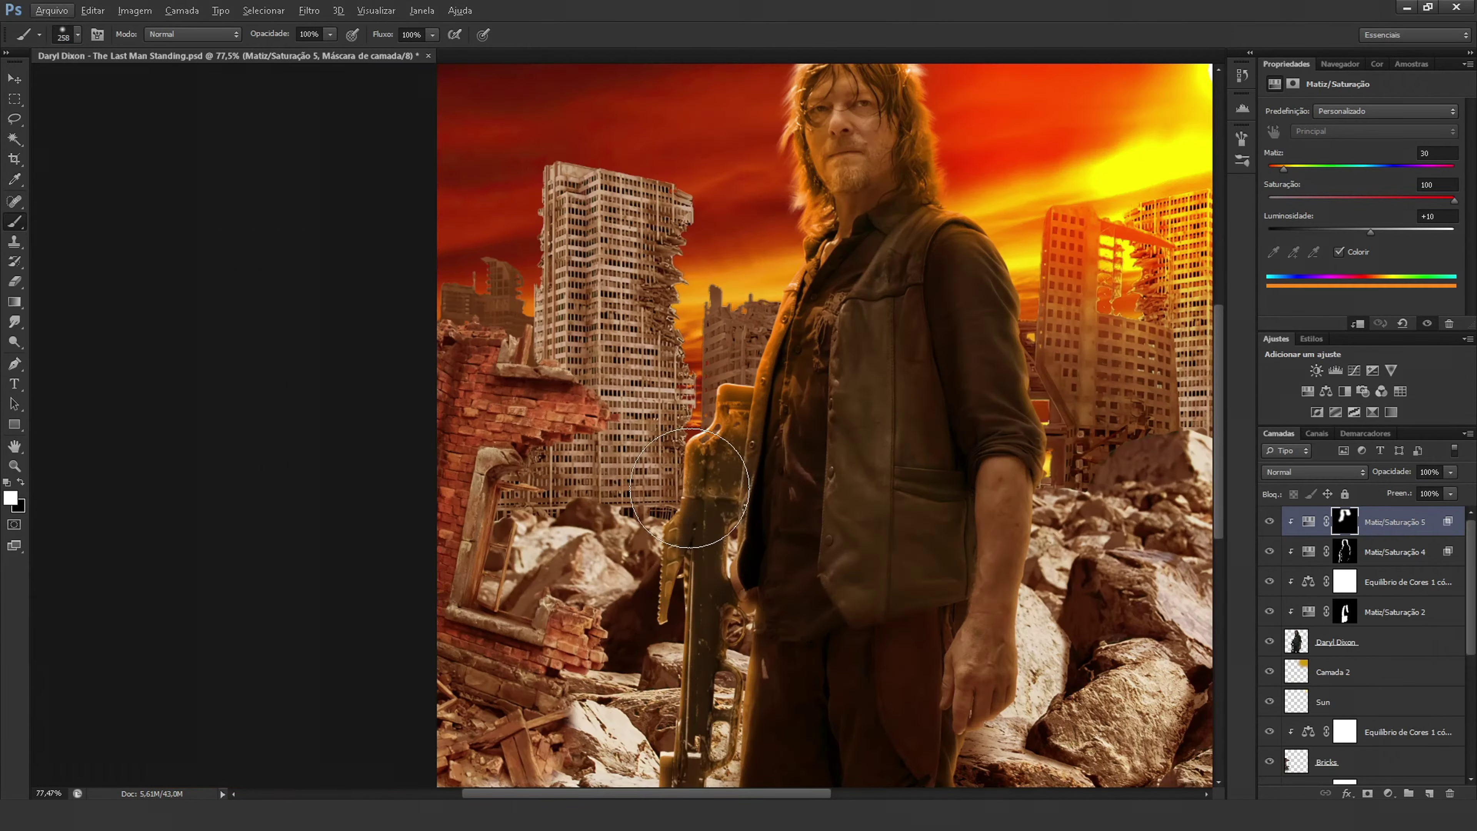
{"action": "scroll", "coordinate": [759, 583], "scroll_direction": "down", "scroll_amount": 5}
{"action": "scroll", "coordinate": [759, 584], "scroll_direction": "left", "scroll_amount": 1}
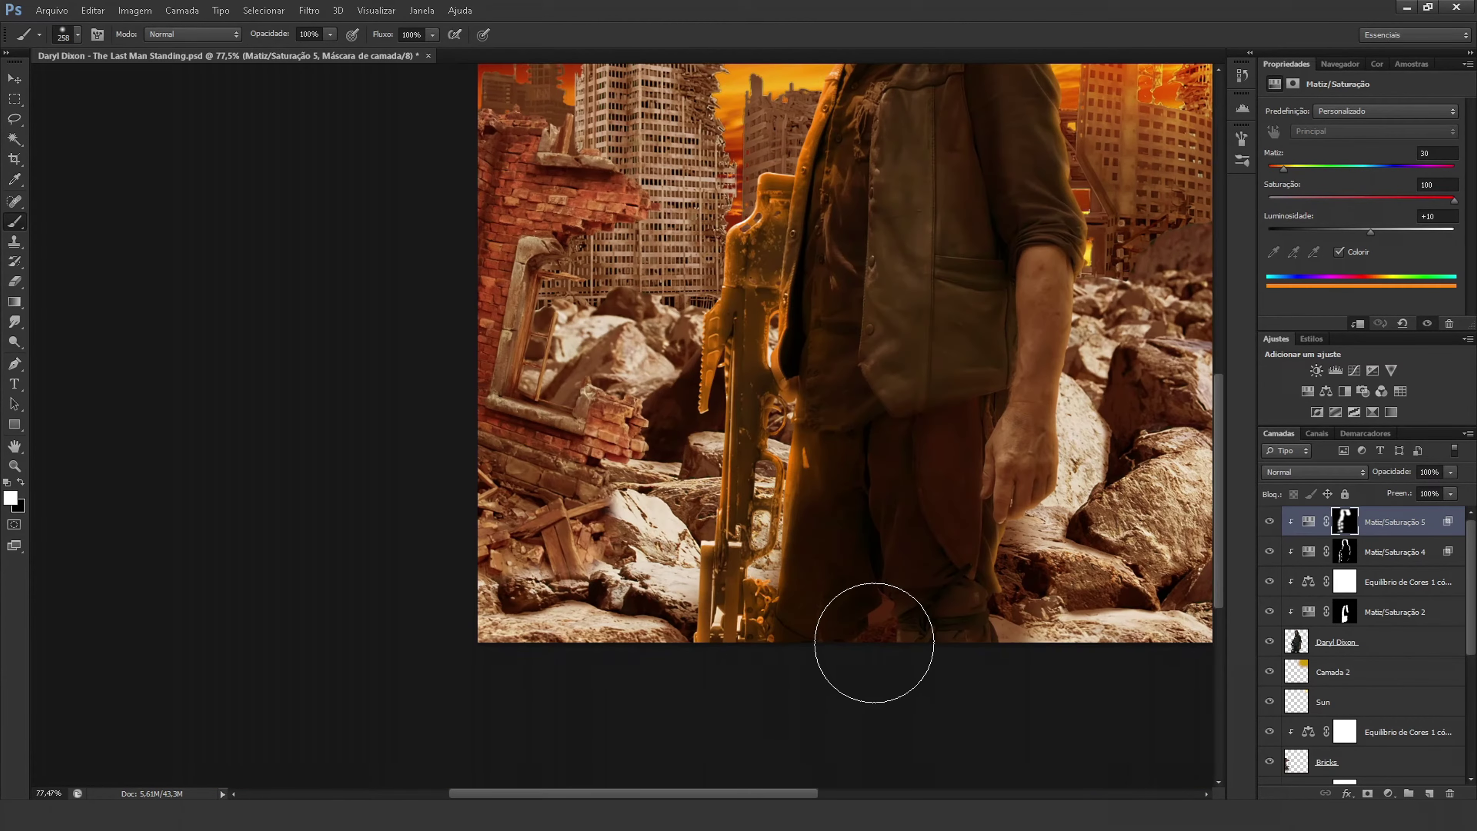
{"action": "left_click_drag", "start_coordinate": [1047, 506], "coordinate": [1030, 573]}
{"action": "key", "text": "ctrl+z"}
{"action": "scroll", "coordinate": [823, 237], "scroll_direction": "up", "scroll_amount": 3}
{"action": "scroll", "coordinate": [823, 238], "scroll_direction": "right", "scroll_amount": 4}
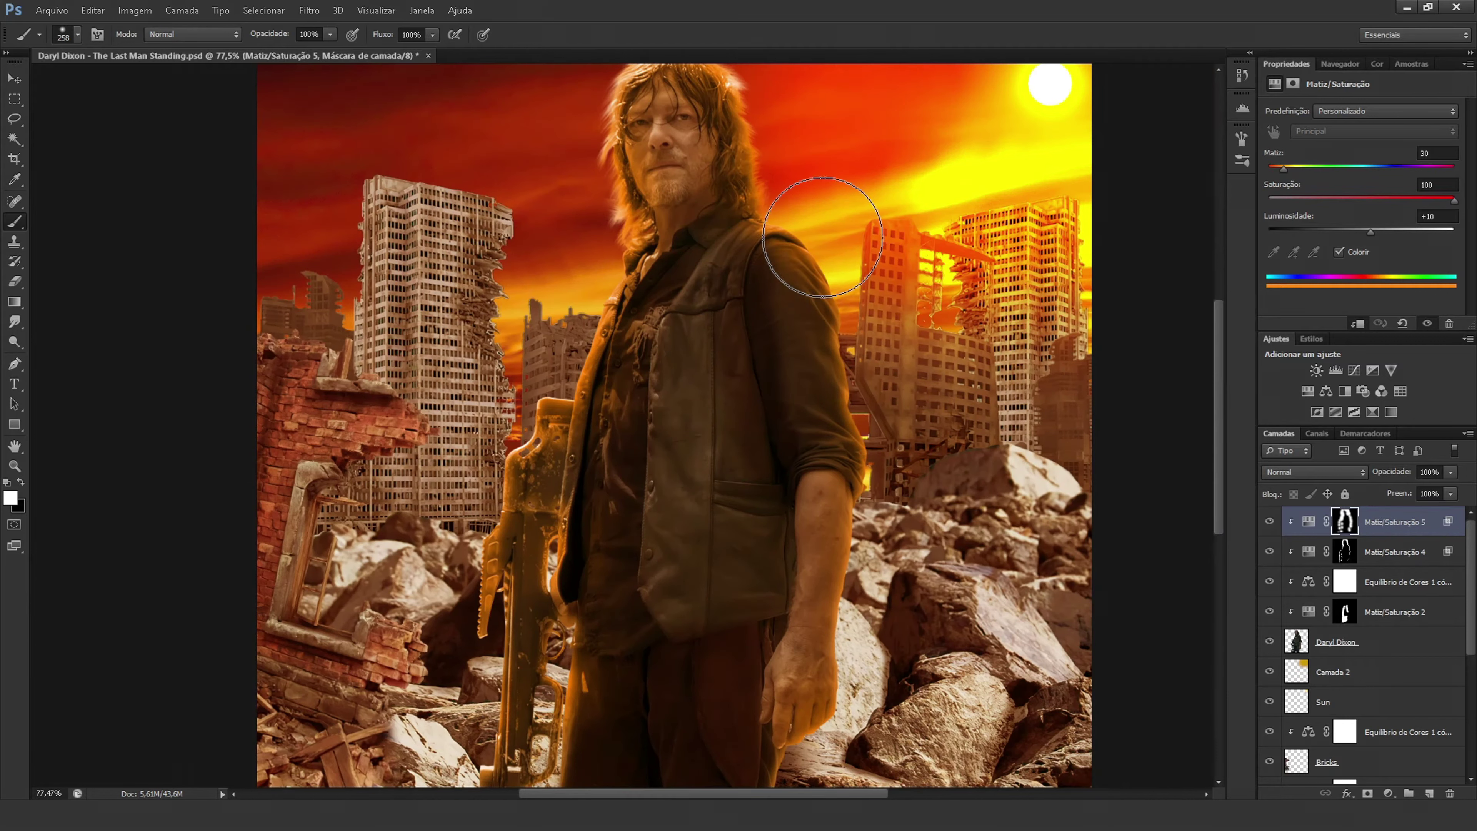
{"action": "scroll", "coordinate": [922, 386], "scroll_direction": "down", "scroll_amount": 1}
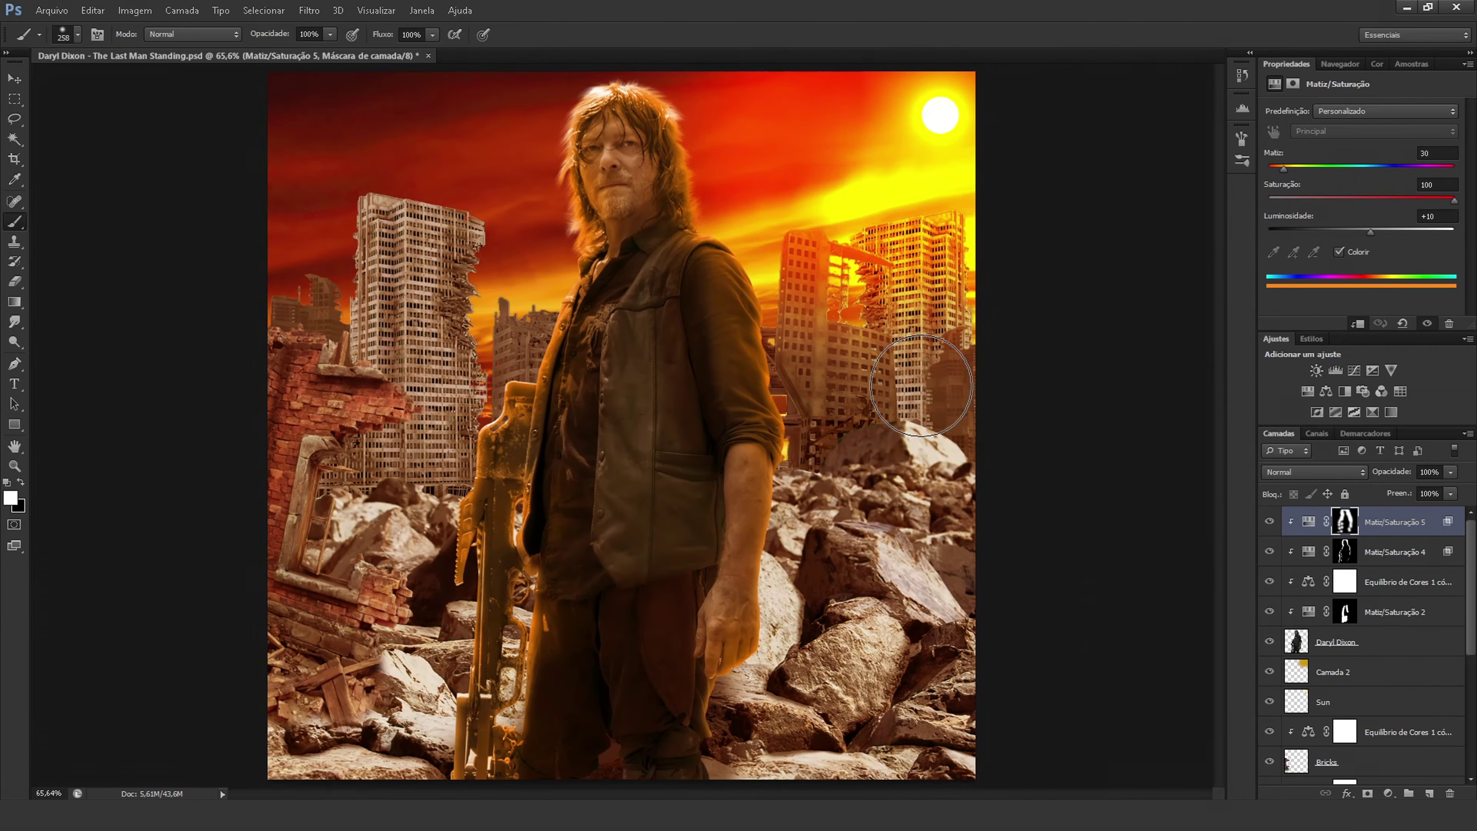
{"action": "left_click", "coordinate": [1407, 582]}
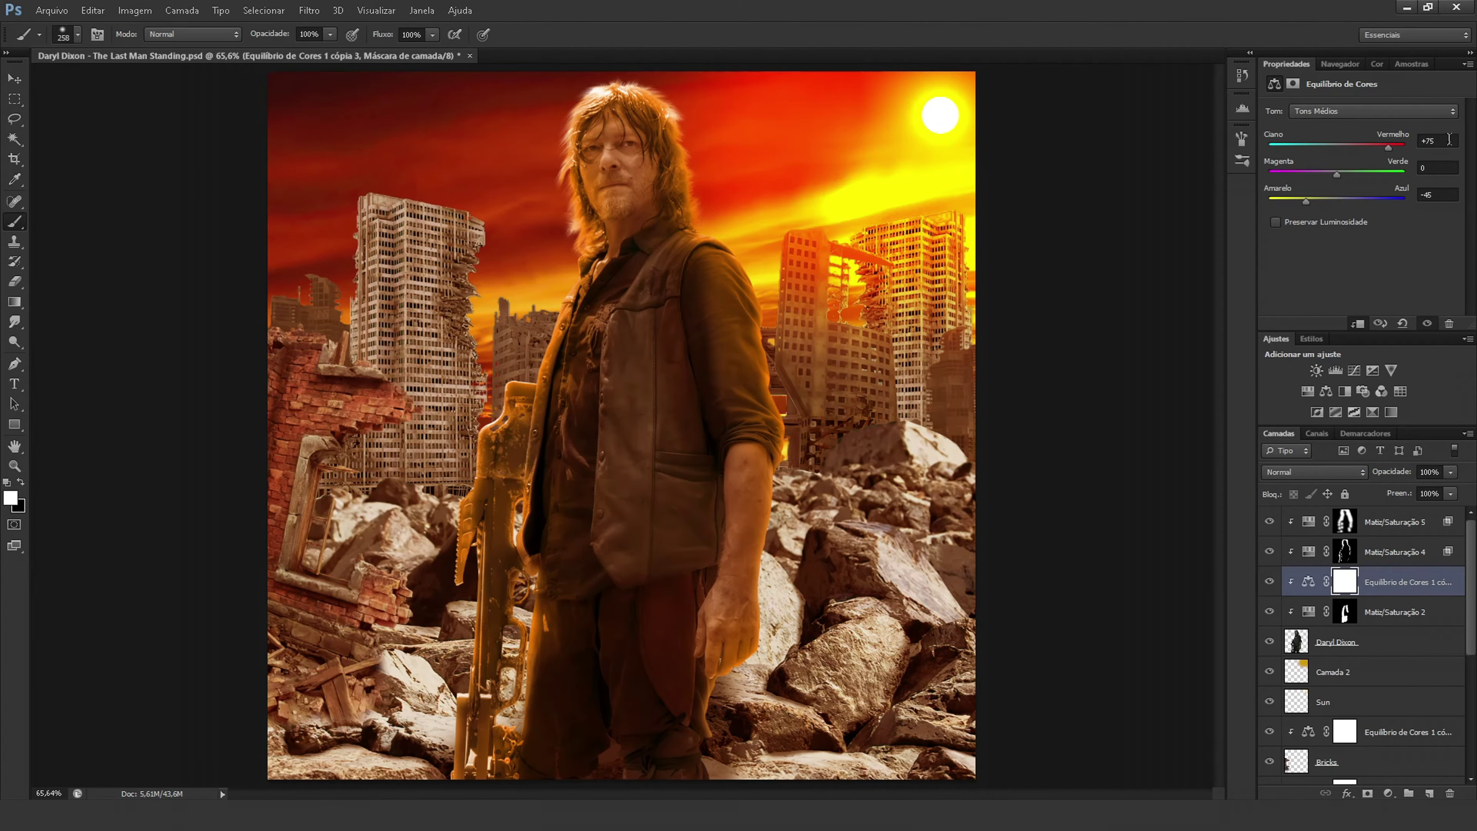
Drop Matiz/Saturação 5 to 60% opacity and try a sky tint at saturation 100.
{"action": "left_click", "coordinate": [1408, 521]}
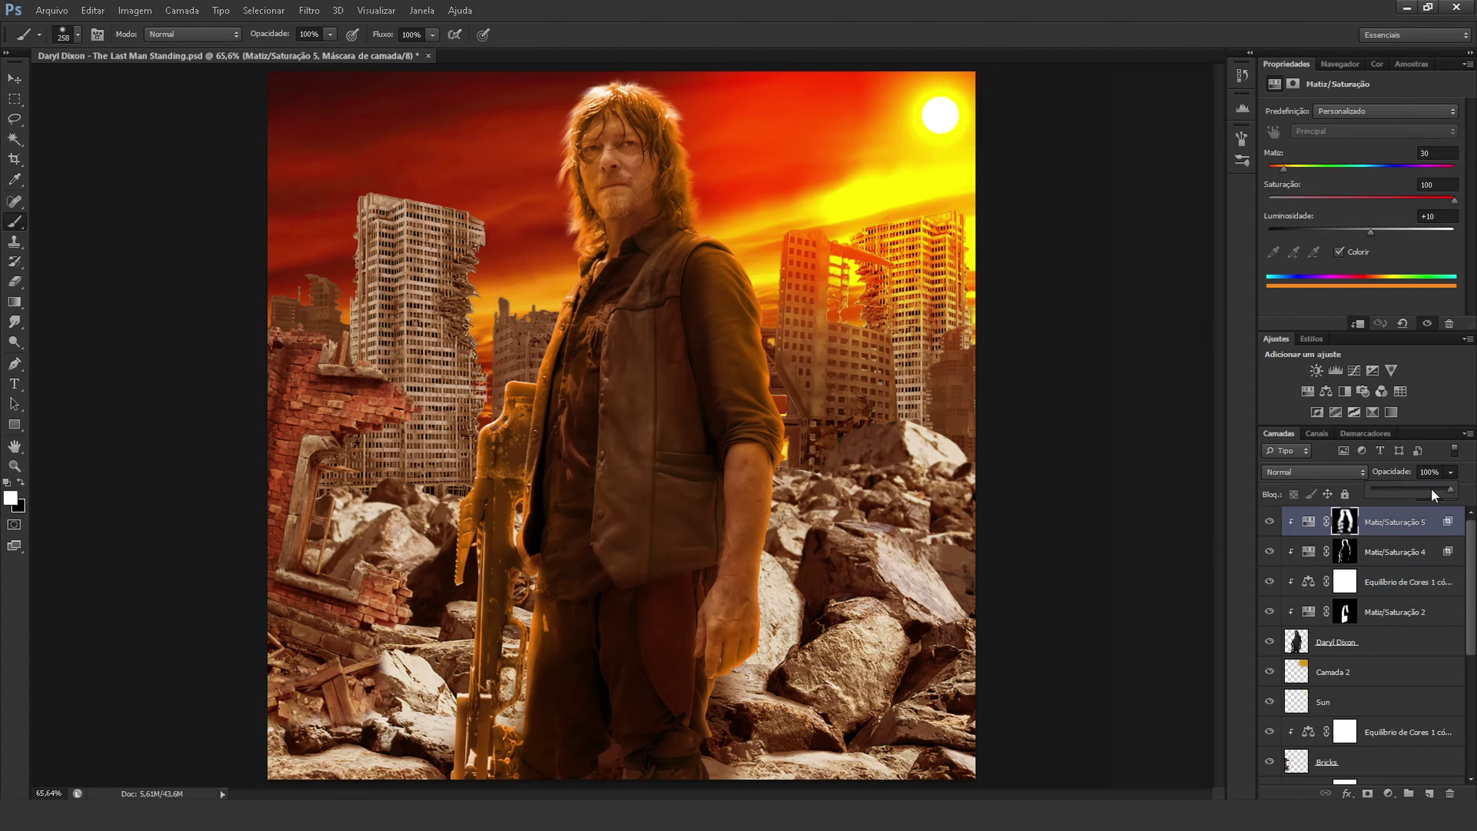
{"action": "left_click_drag", "start_coordinate": [1452, 472], "coordinate": [1417, 495]}
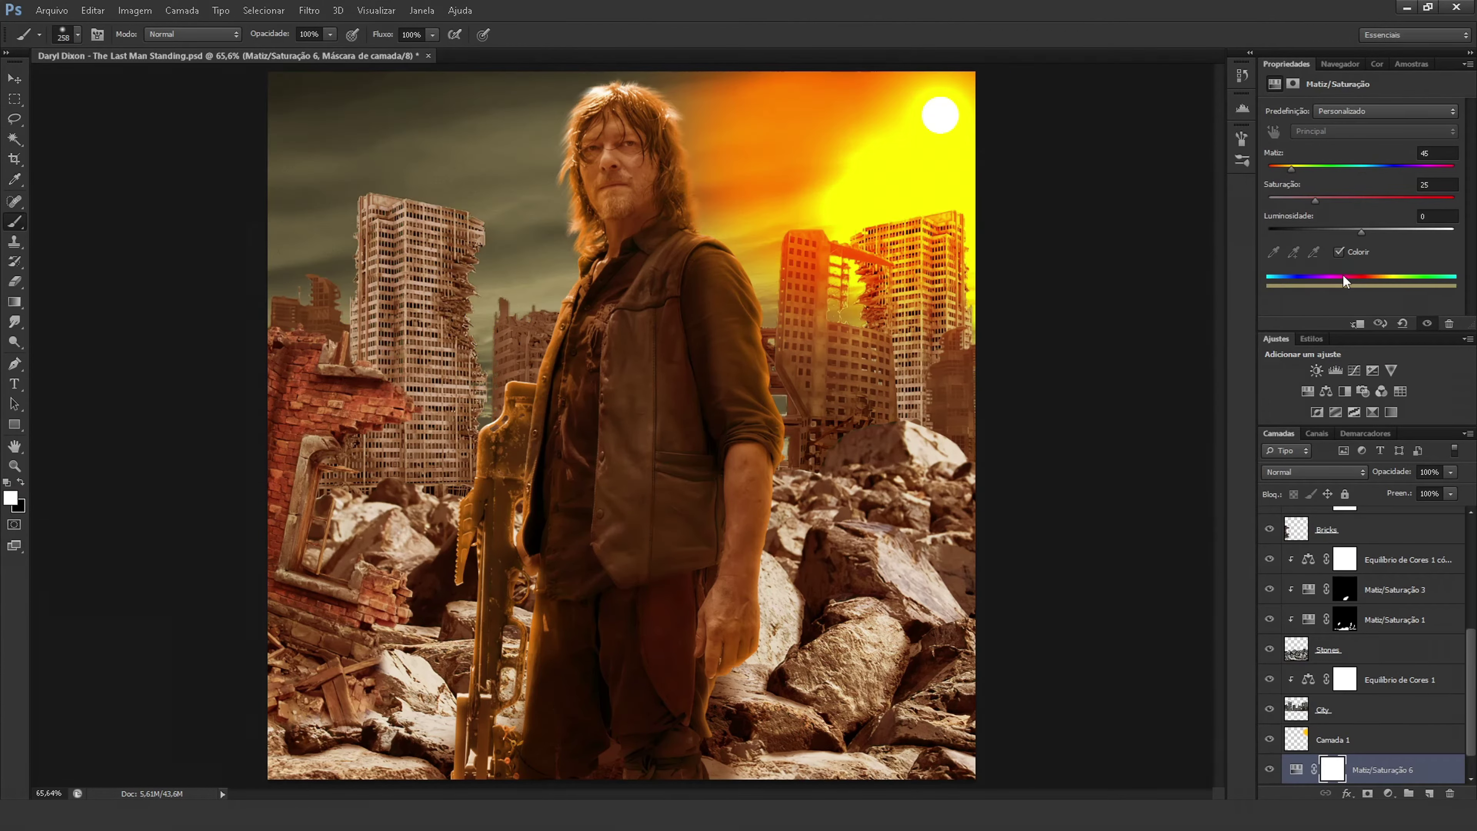
{"action": "left_click_drag", "start_coordinate": [1286, 167], "coordinate": [1288, 167]}
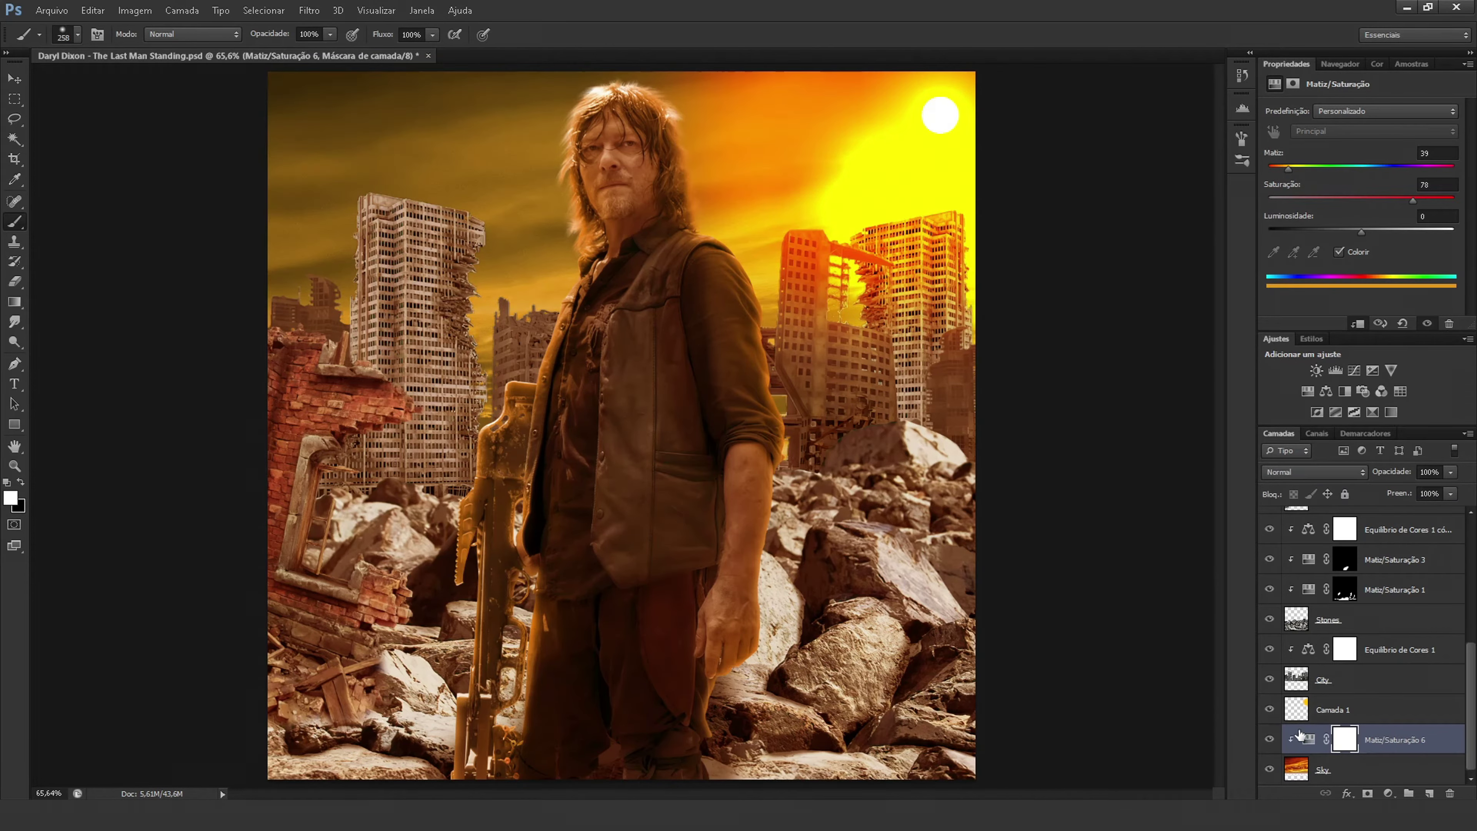
{"action": "left_click_drag", "start_coordinate": [1414, 200], "coordinate": [1455, 200]}
Compare the sky tint on and off, delete it, and add Equilíbrio de Cores 2.
{"action": "left_click", "coordinate": [1270, 739]}
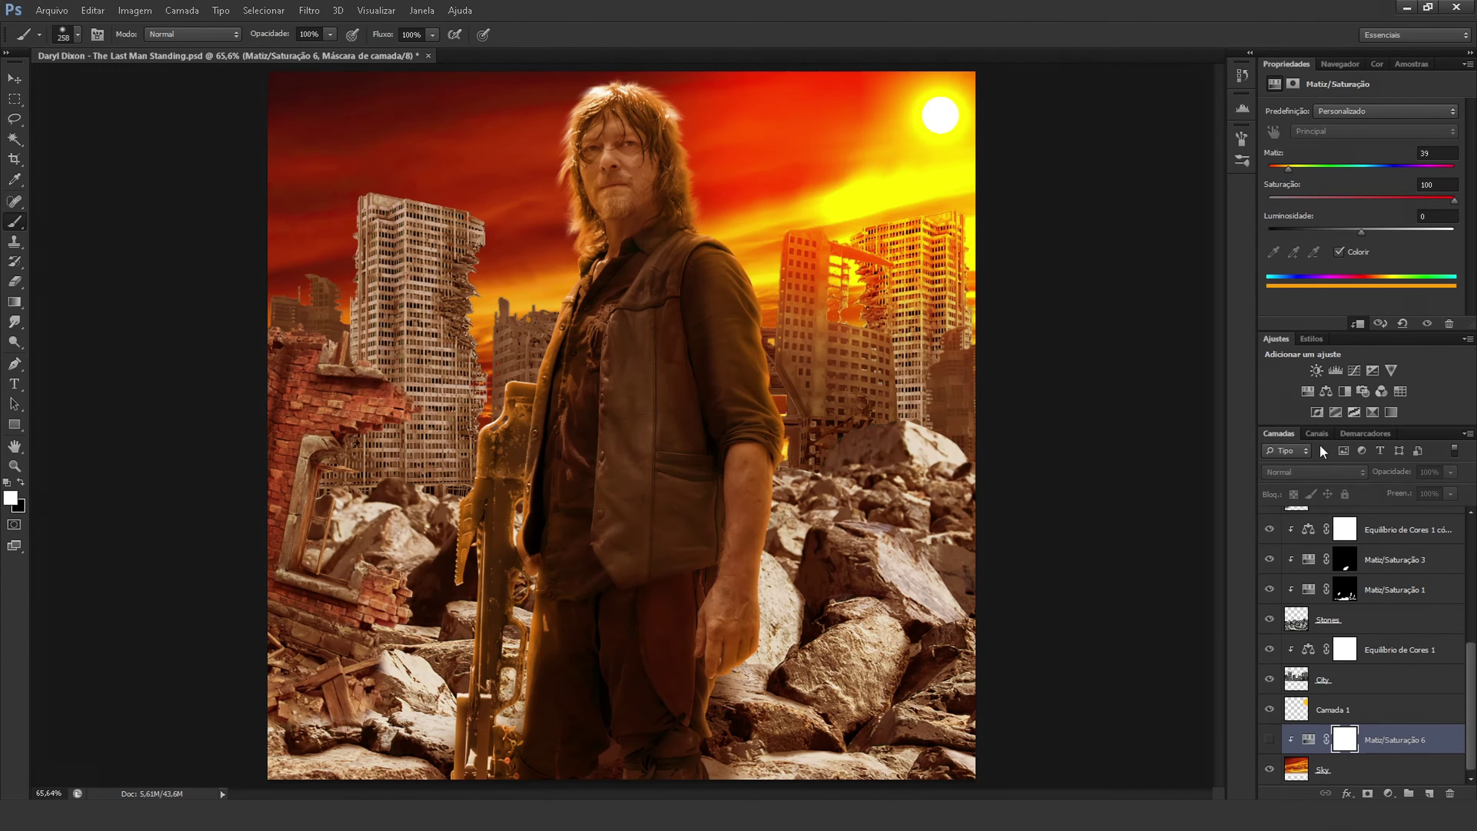
{"action": "left_click", "coordinate": [1270, 739]}
{"action": "left_click", "coordinate": [1269, 739]}
{"action": "left_click", "coordinate": [1270, 739]}
{"action": "left_click", "coordinate": [1270, 739]}
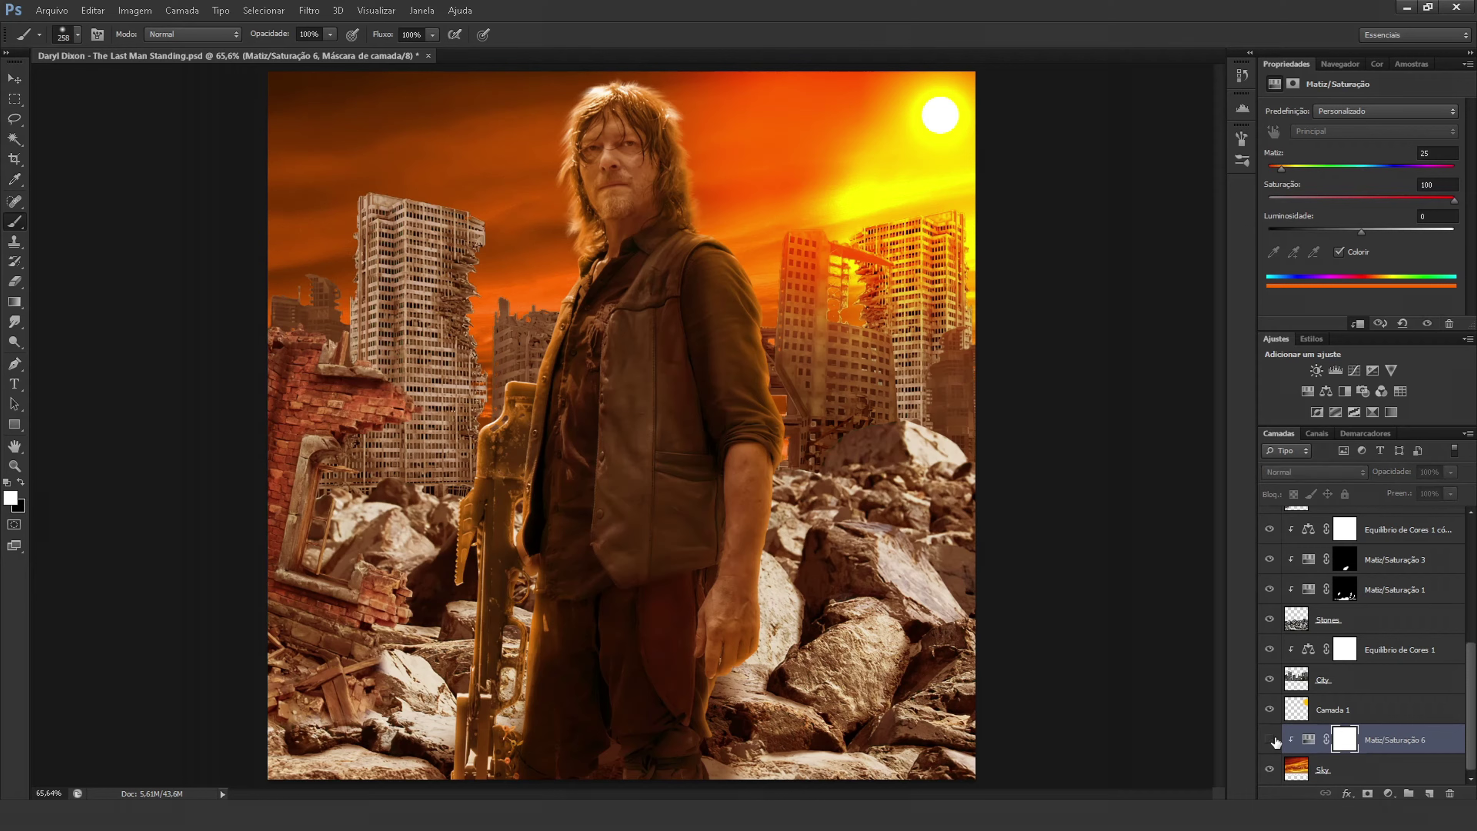
{"action": "left_click", "coordinate": [1270, 739]}
{"action": "key", "text": "Delete"}
{"action": "left_click", "coordinate": [1389, 793]}
{"action": "left_click", "coordinate": [1337, 643]}
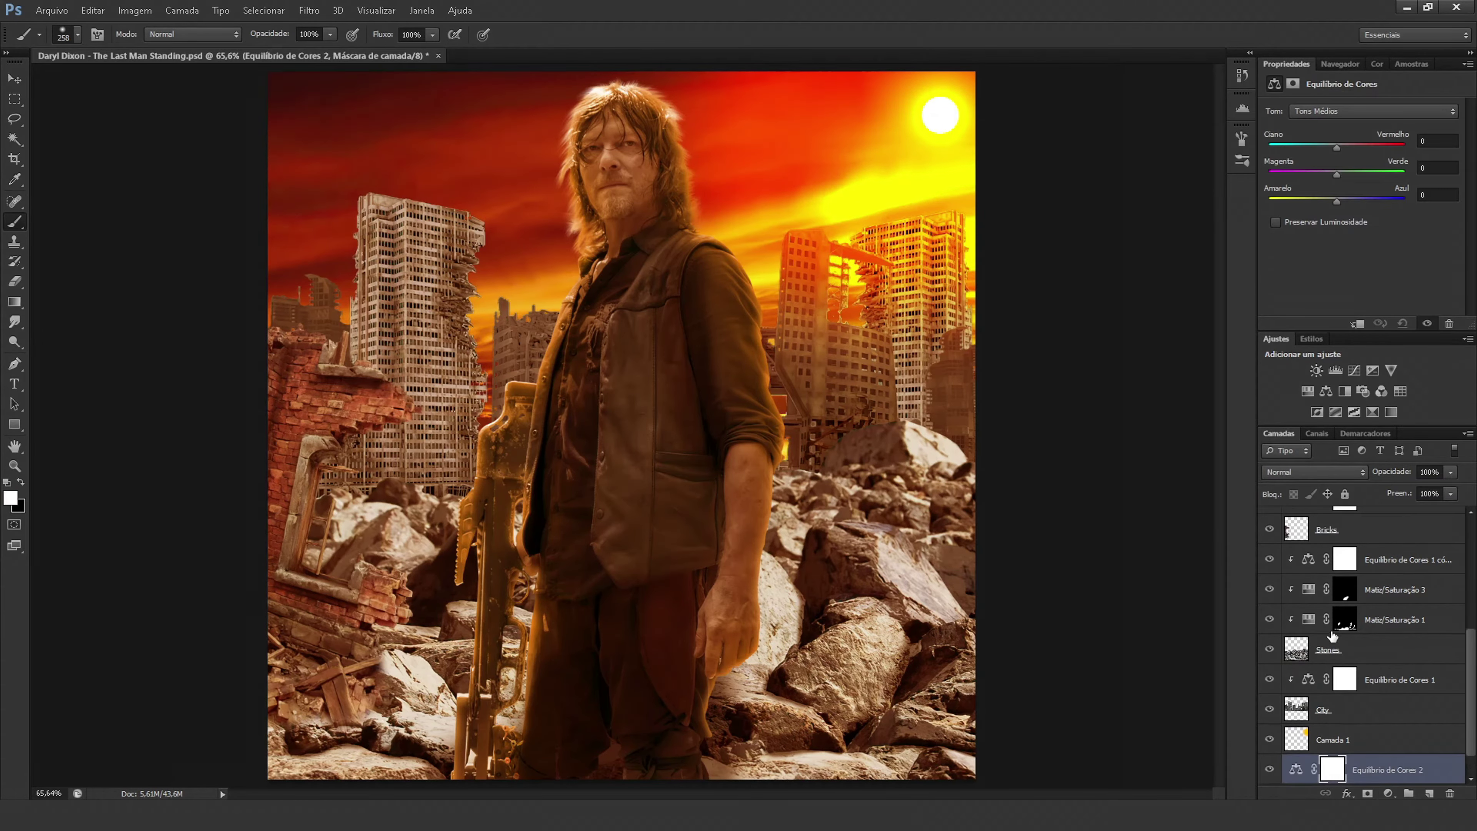
Darken with Matiz/Saturação 9, invert its mask, and paint the darkening onto the tall building.
{"action": "left_click", "coordinate": [1309, 739]}
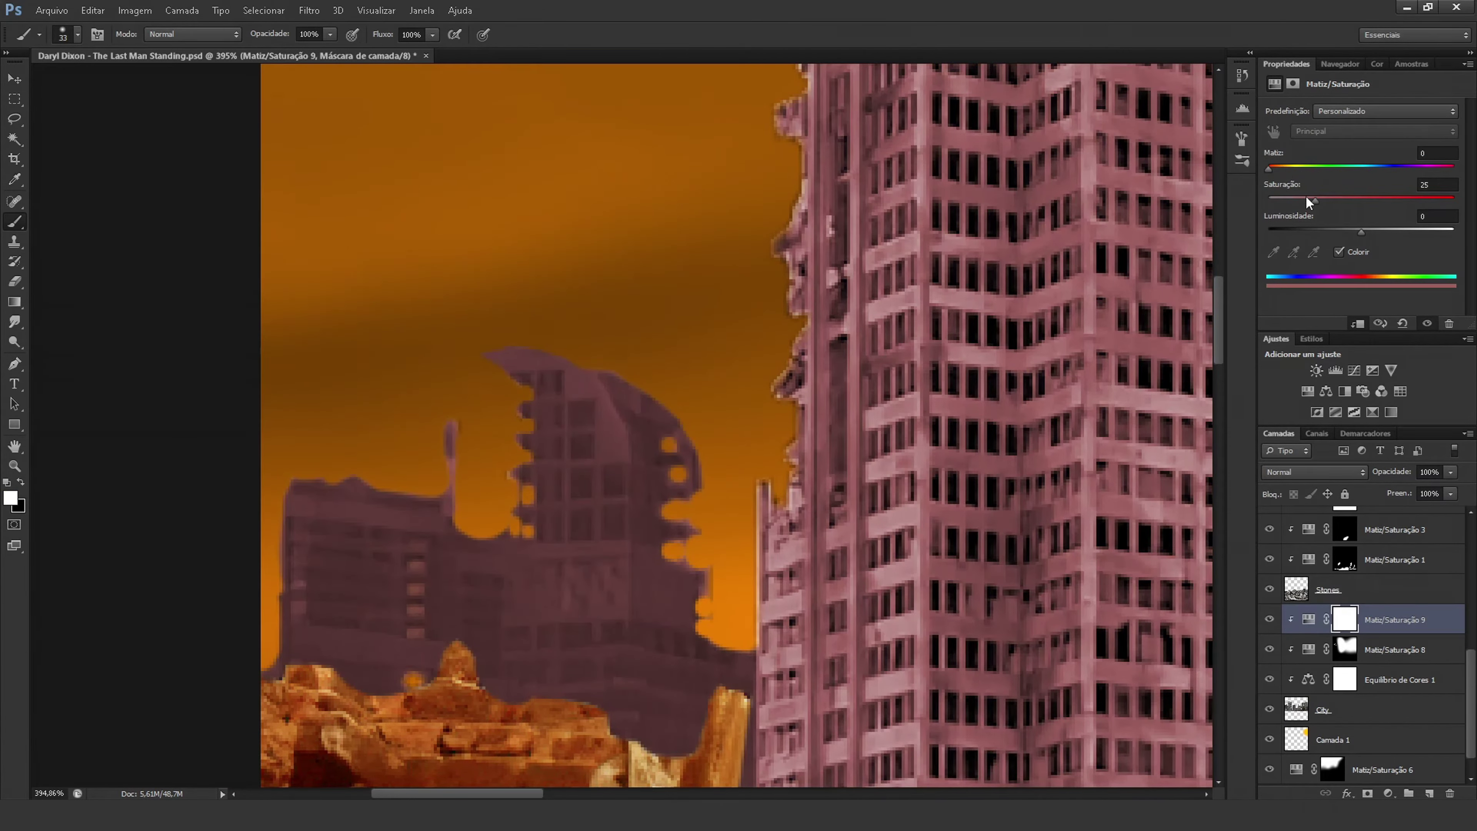
{"action": "left_click_drag", "start_coordinate": [1361, 232], "coordinate": [1293, 232]}
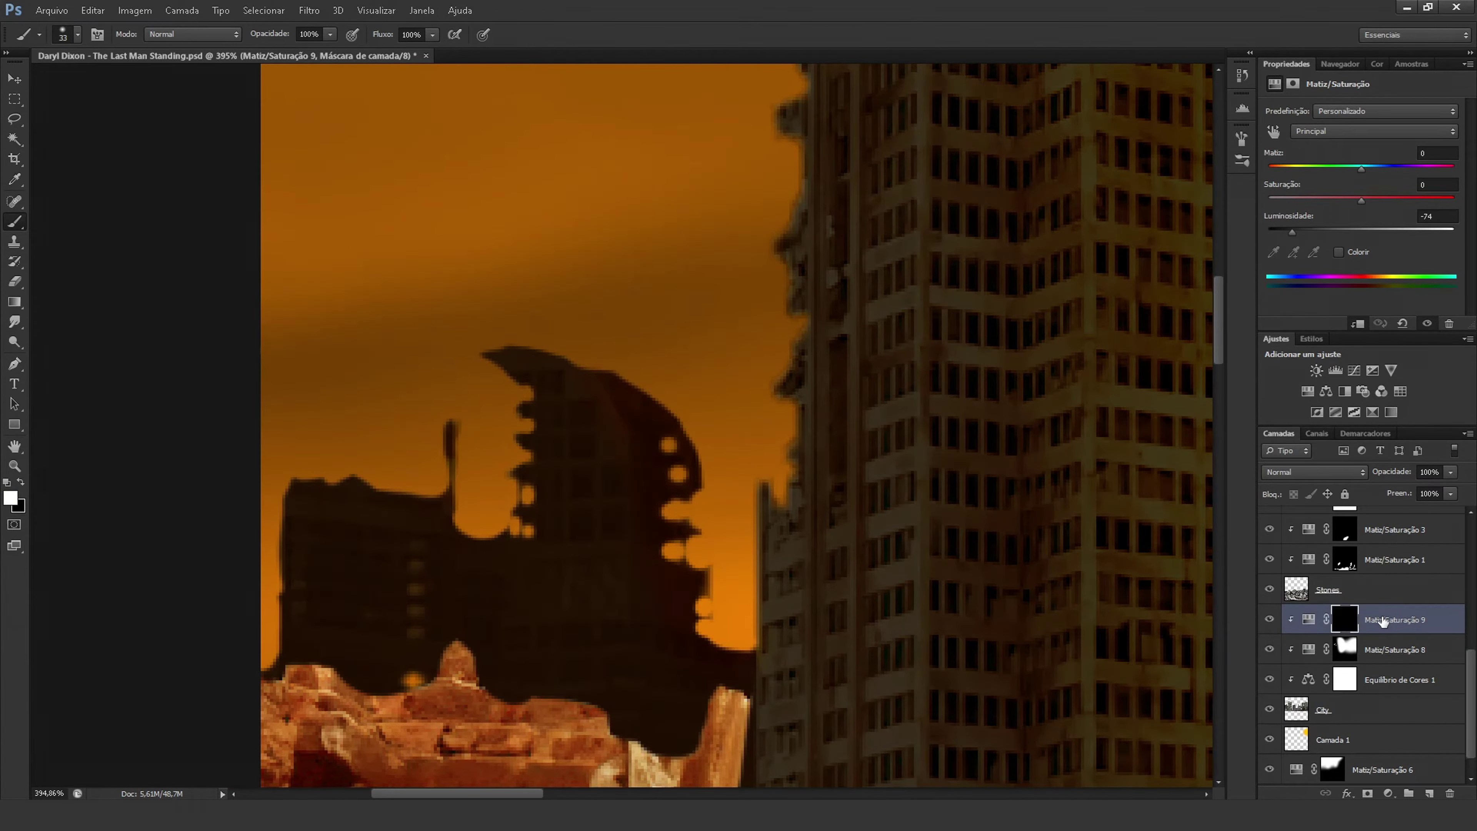
{"action": "key", "text": "ctrl+i"}
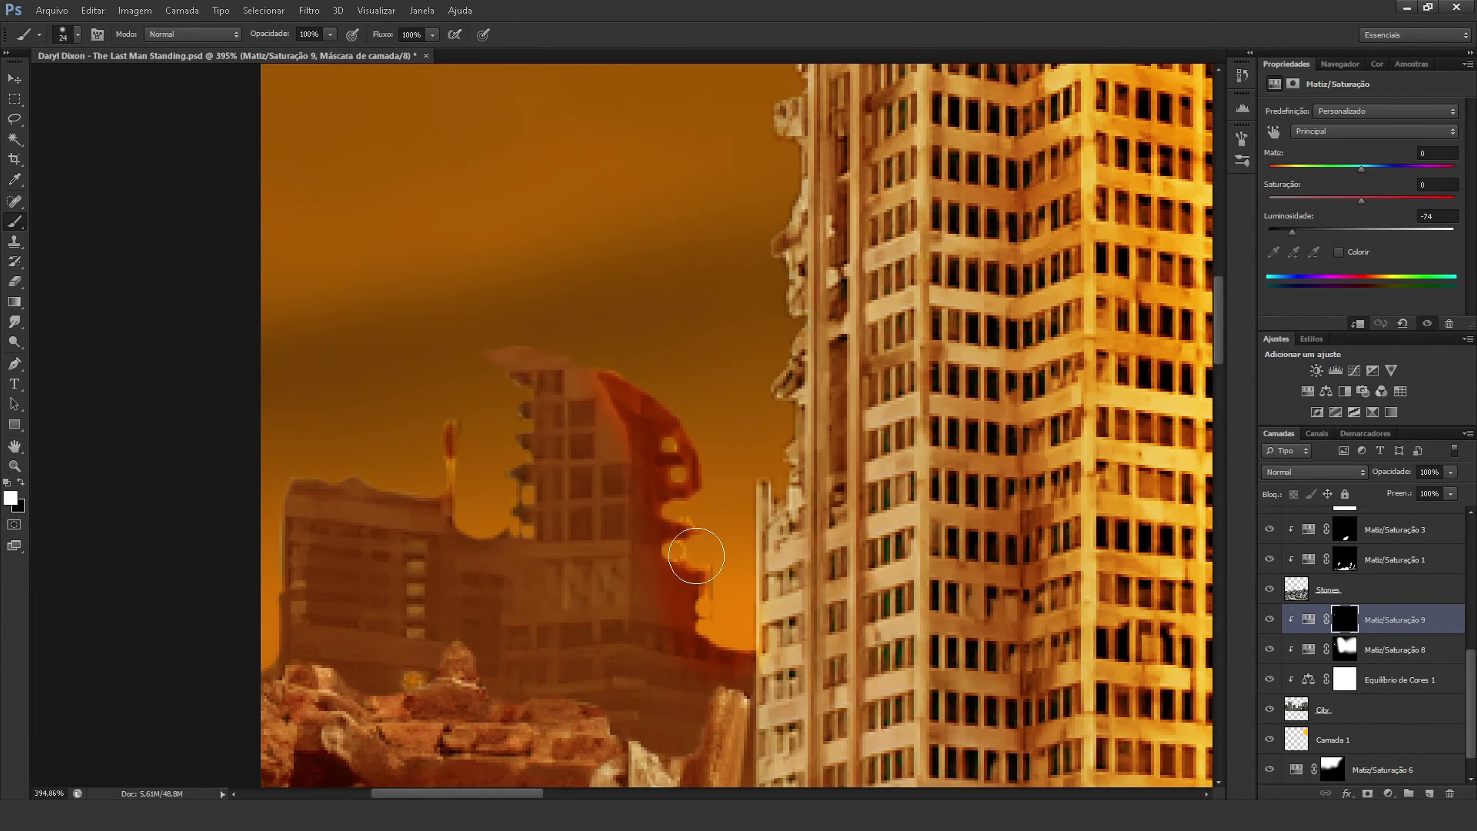
{"action": "scroll", "coordinate": [697, 556], "scroll_direction": "down", "scroll_amount": 5}
{"action": "left_click_drag", "start_coordinate": [933, 594], "coordinate": [934, 366]}
{"action": "key", "text": "ctrl+z"}
{"action": "left_click_drag", "start_coordinate": [960, 641], "coordinate": [981, 430]}
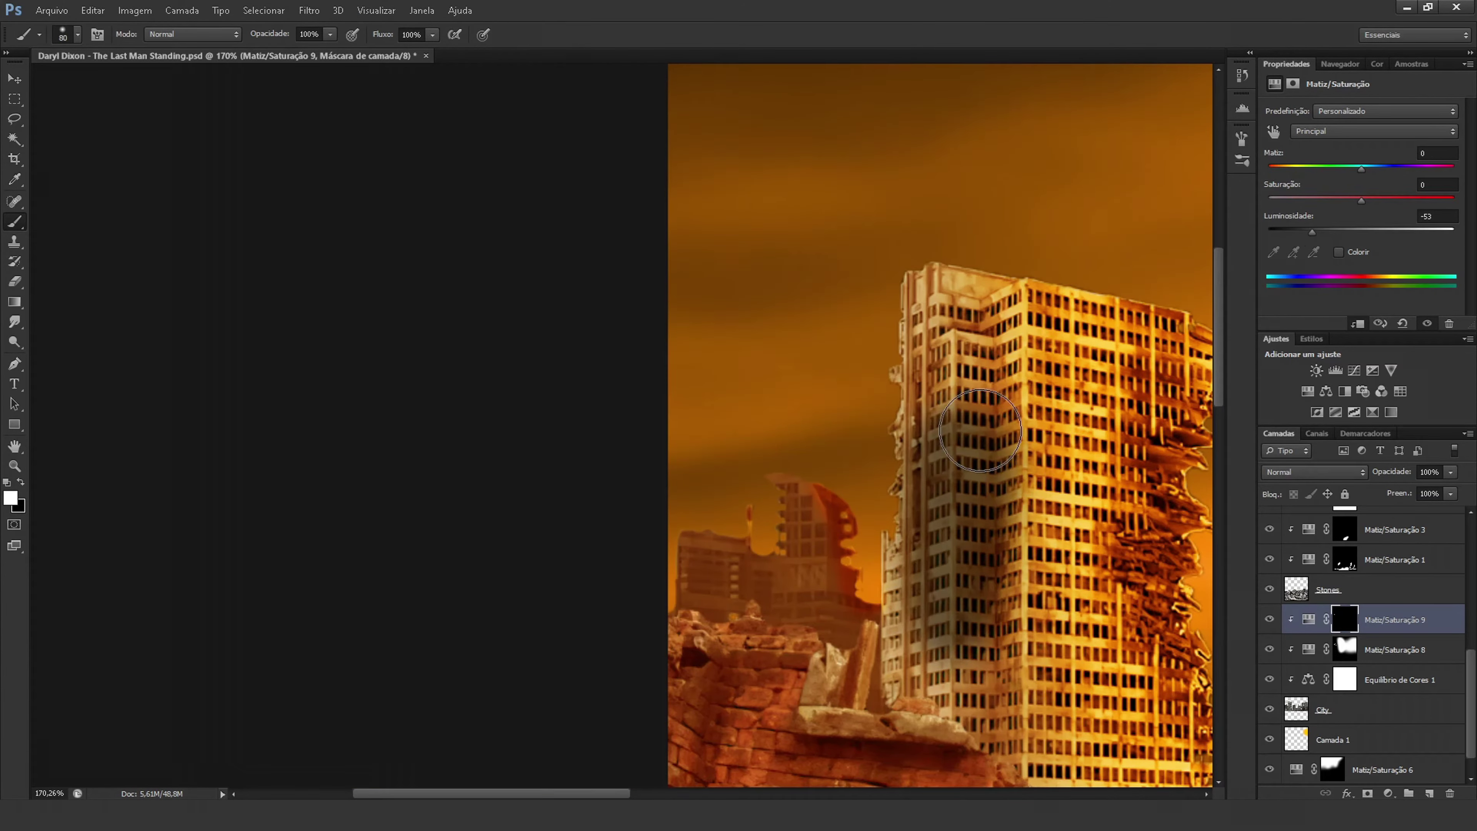
{"action": "key", "text": "ctrl+z"}
{"action": "left_click_drag", "start_coordinate": [907, 582], "coordinate": [919, 303]}
{"action": "left_click_drag", "start_coordinate": [907, 699], "coordinate": [885, 575]}
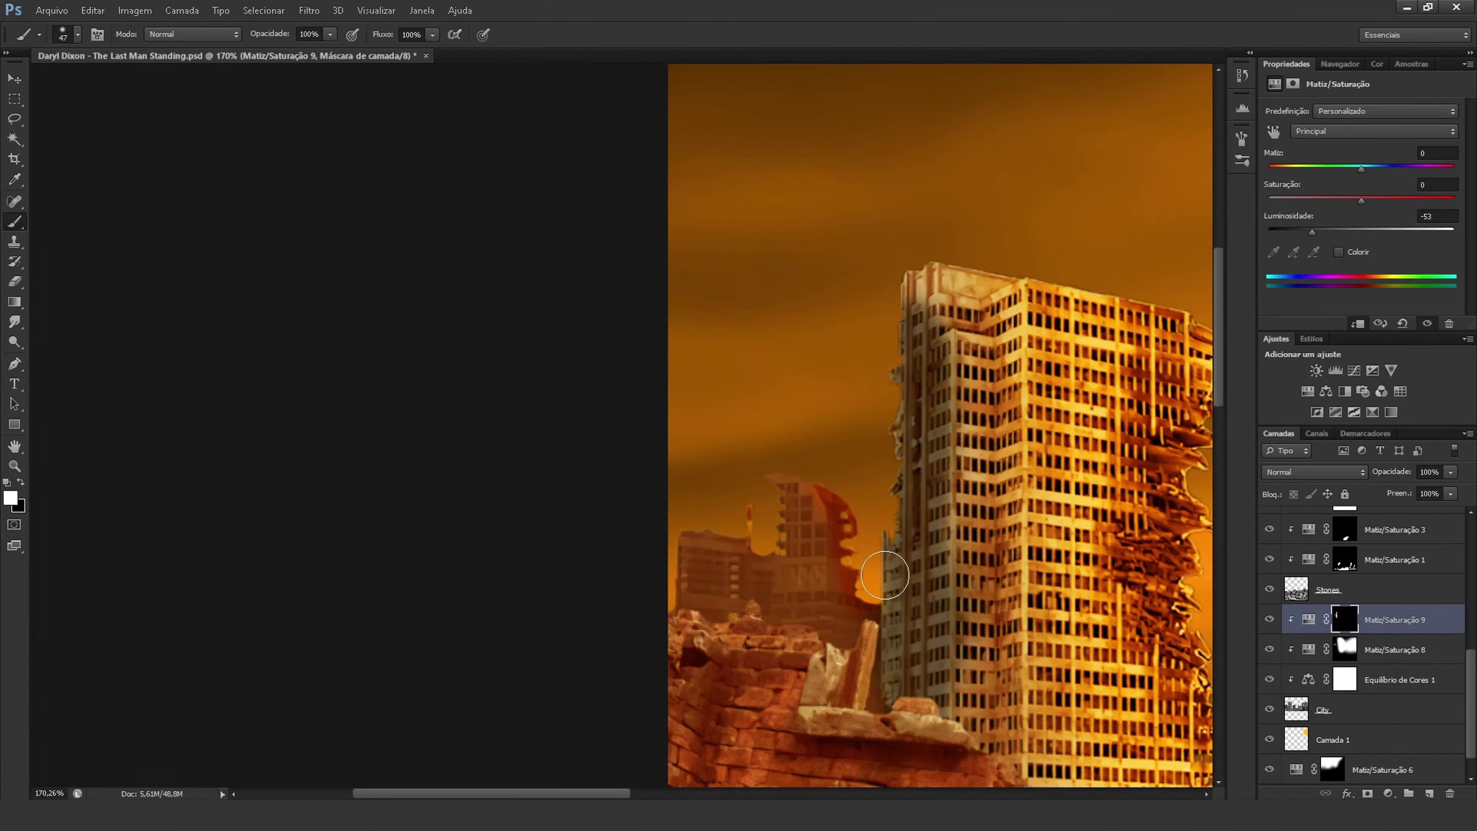
Paint more darkening over the top and other patches of the tall building.
{"action": "scroll", "coordinate": [884, 575], "scroll_direction": "up", "scroll_amount": 5}
{"action": "mouse_move", "coordinate": [709, 429]}
{"action": "left_mouse_down"}
{"action": "mouse_move", "coordinate": [664, 535]}
{"action": "mouse_move", "coordinate": [660, 611]}
{"action": "mouse_move", "coordinate": [742, 561]}
{"action": "left_mouse_up"}
{"action": "scroll", "coordinate": [805, 195], "scroll_direction": "down", "scroll_amount": 3}
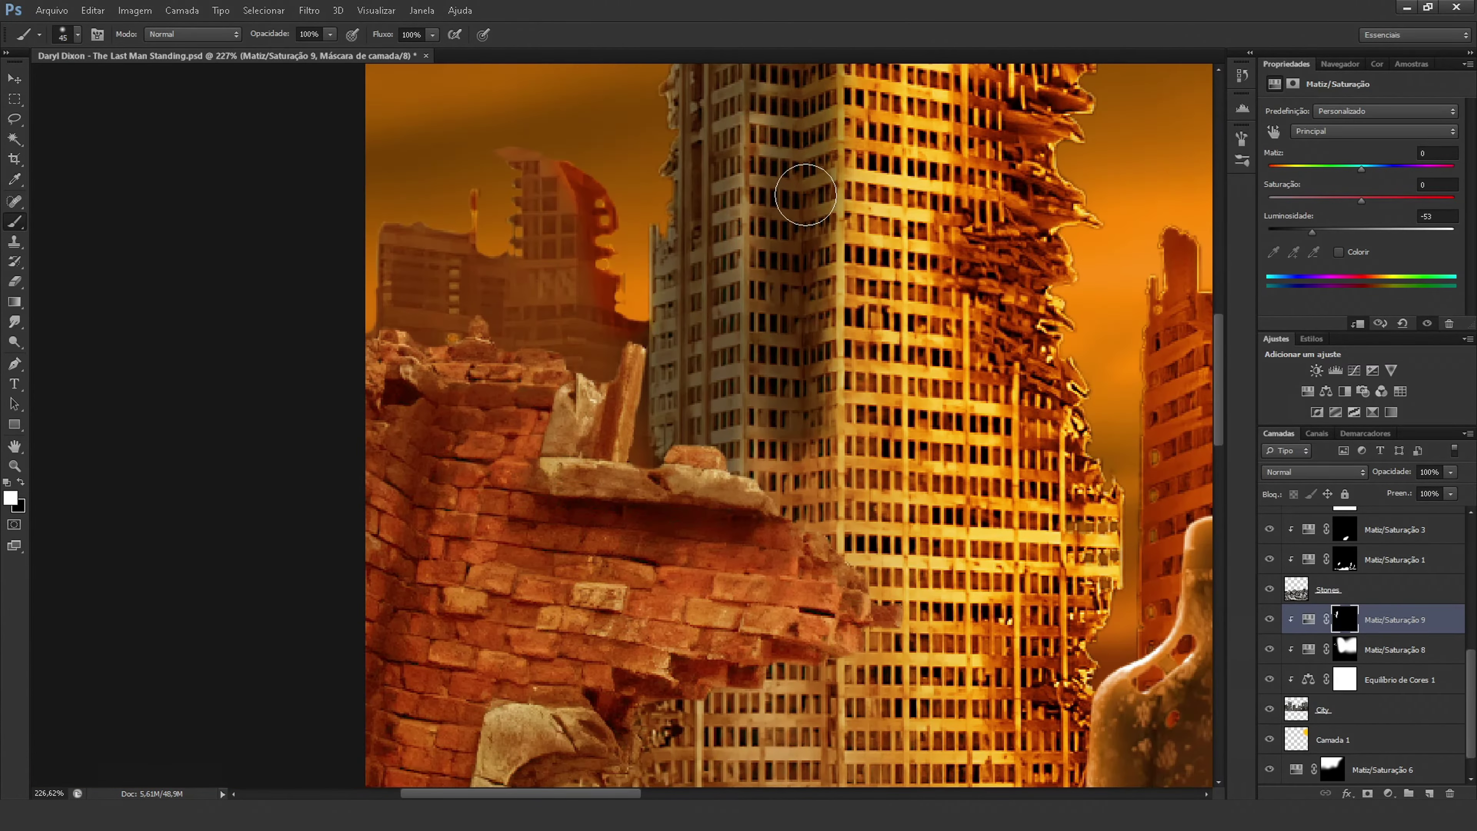
{"action": "left_click_drag", "start_coordinate": [806, 195], "coordinate": [756, 477]}
{"action": "scroll", "coordinate": [756, 477], "scroll_direction": "down", "scroll_amount": 2}
{"action": "left_click_drag", "start_coordinate": [814, 175], "coordinate": [704, 582]}
{"action": "scroll", "coordinate": [876, 502], "scroll_direction": "down", "scroll_amount": 5}
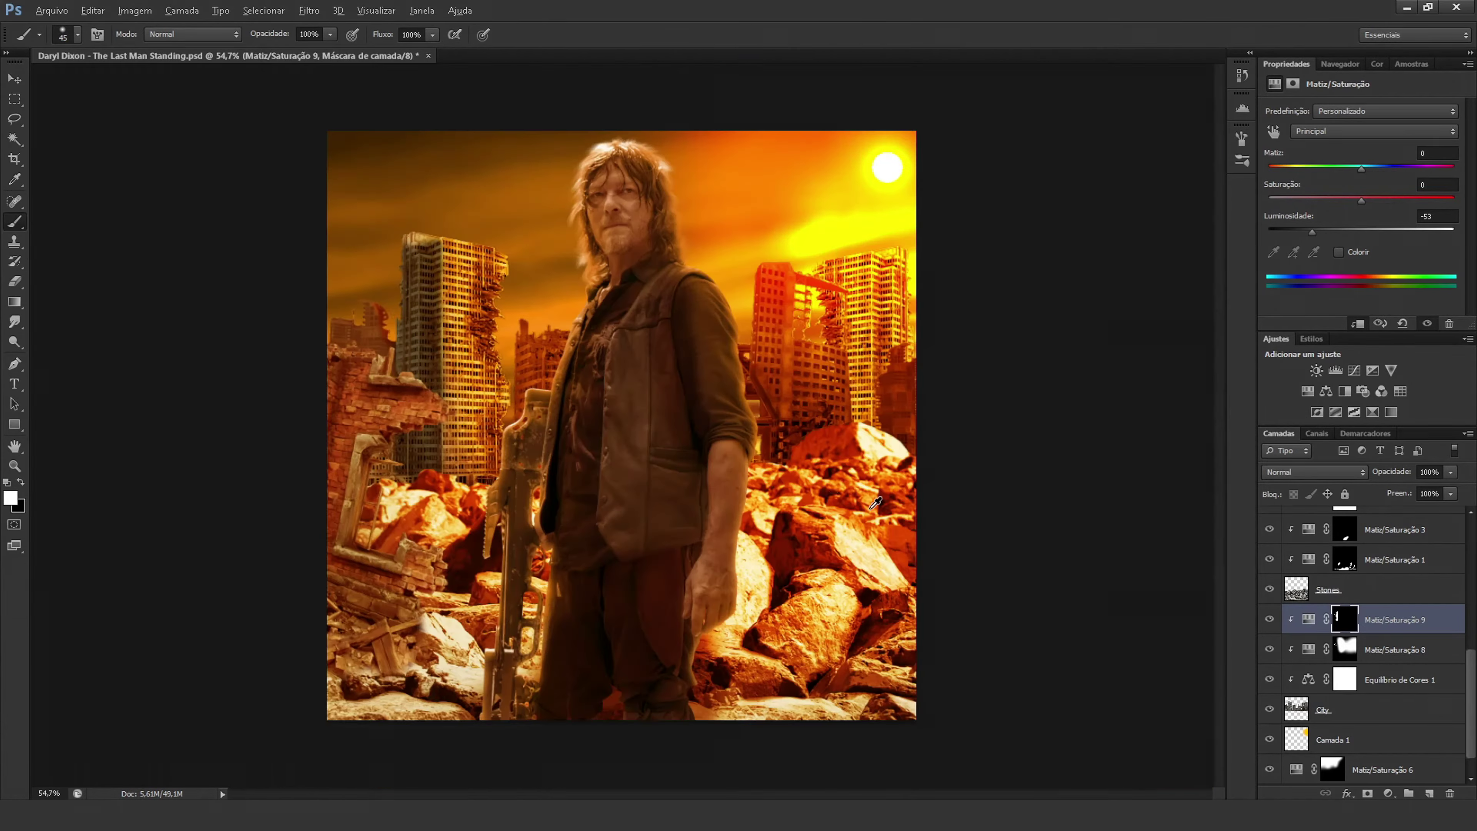
{"action": "scroll", "coordinate": [875, 502], "scroll_direction": "up", "scroll_amount": 5}
Ease the darkening to lightness -35 and paint it over the distant ruined buildings.
{"action": "left_click_drag", "start_coordinate": [1312, 231], "coordinate": [1329, 231]}
{"action": "scroll", "coordinate": [598, 512], "scroll_direction": "down", "scroll_amount": 6}
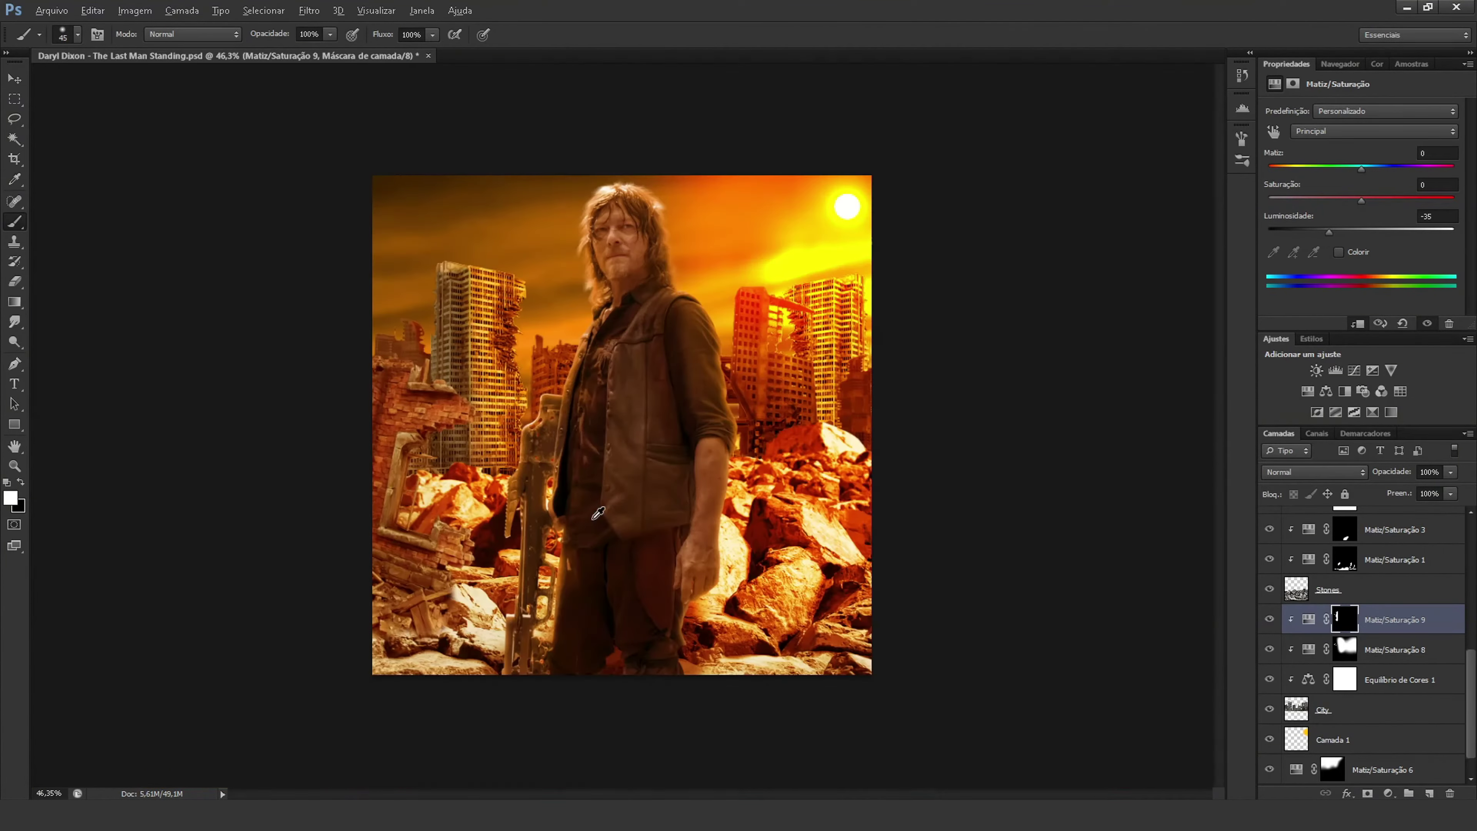
{"action": "scroll", "coordinate": [598, 513], "scroll_direction": "up", "scroll_amount": 3}
{"action": "scroll", "coordinate": [798, 393], "scroll_direction": "up", "scroll_amount": 3}
{"action": "scroll", "coordinate": [797, 393], "scroll_direction": "up", "scroll_amount": 2}
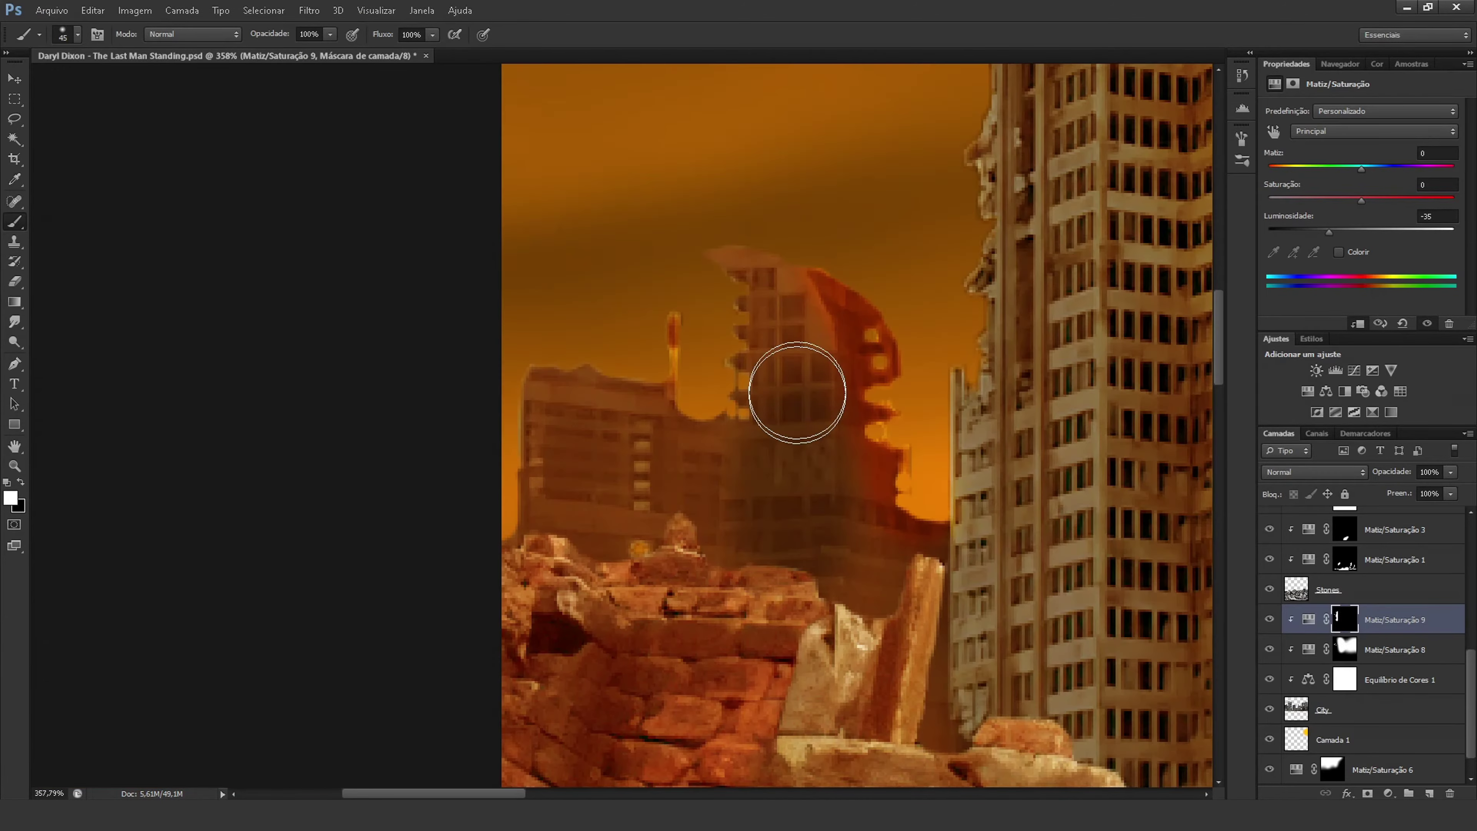
{"action": "mouse_move", "coordinate": [797, 393]}
{"action": "left_mouse_down"}
{"action": "mouse_move", "coordinate": [775, 527]}
{"action": "mouse_move", "coordinate": [567, 495]}
{"action": "left_mouse_up"}
{"action": "scroll", "coordinate": [827, 594], "scroll_direction": "down", "scroll_amount": 2}
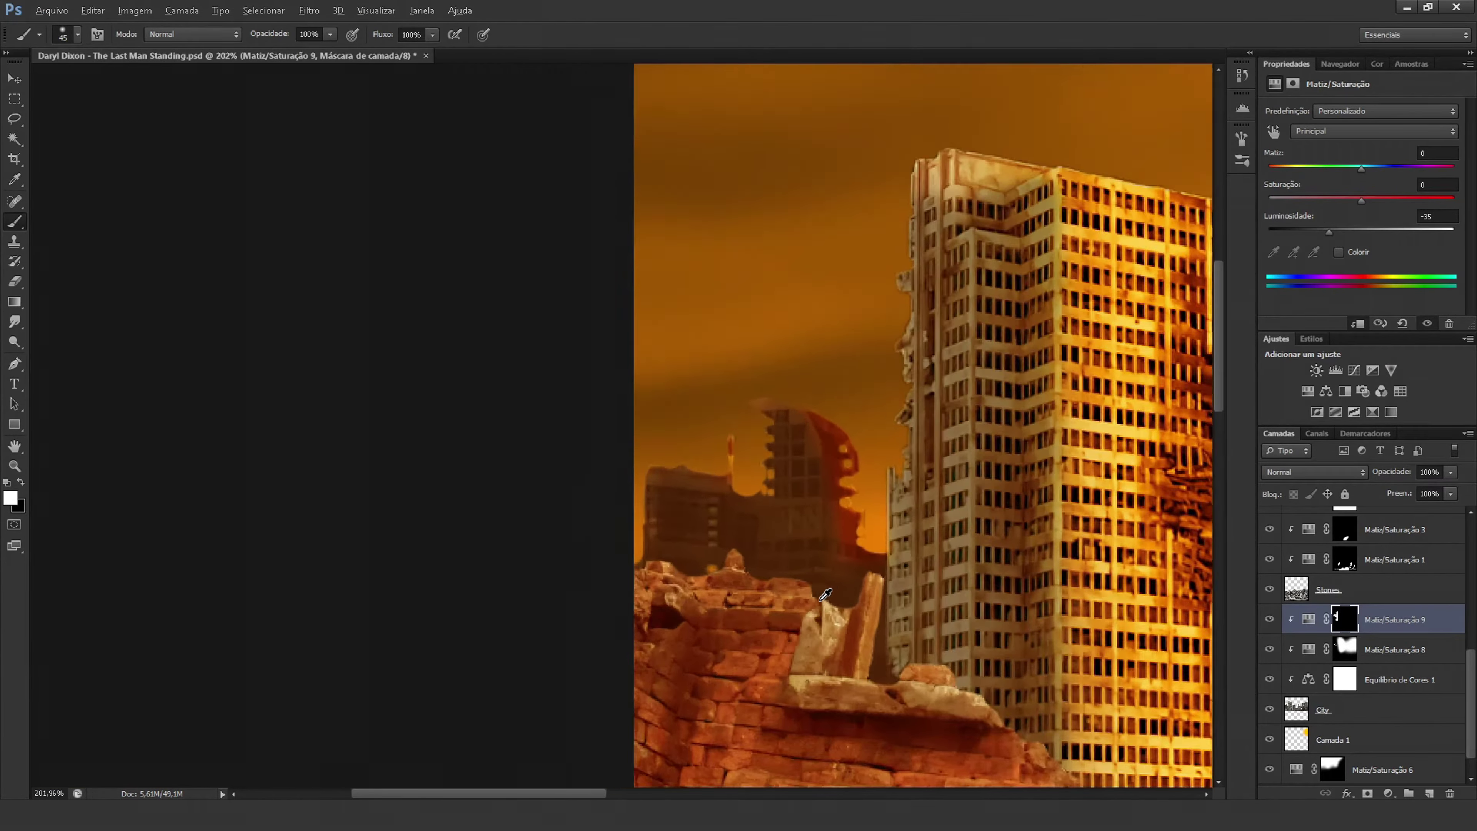
{"action": "scroll", "coordinate": [826, 594], "scroll_direction": "down", "scroll_amount": 5}
Darken the building beside the tall tower, then select Matiz/Saturação 8 and fit the view.
{"action": "key", "text": "v"}
{"action": "scroll", "coordinate": [826, 594], "scroll_direction": "up", "scroll_amount": 5}
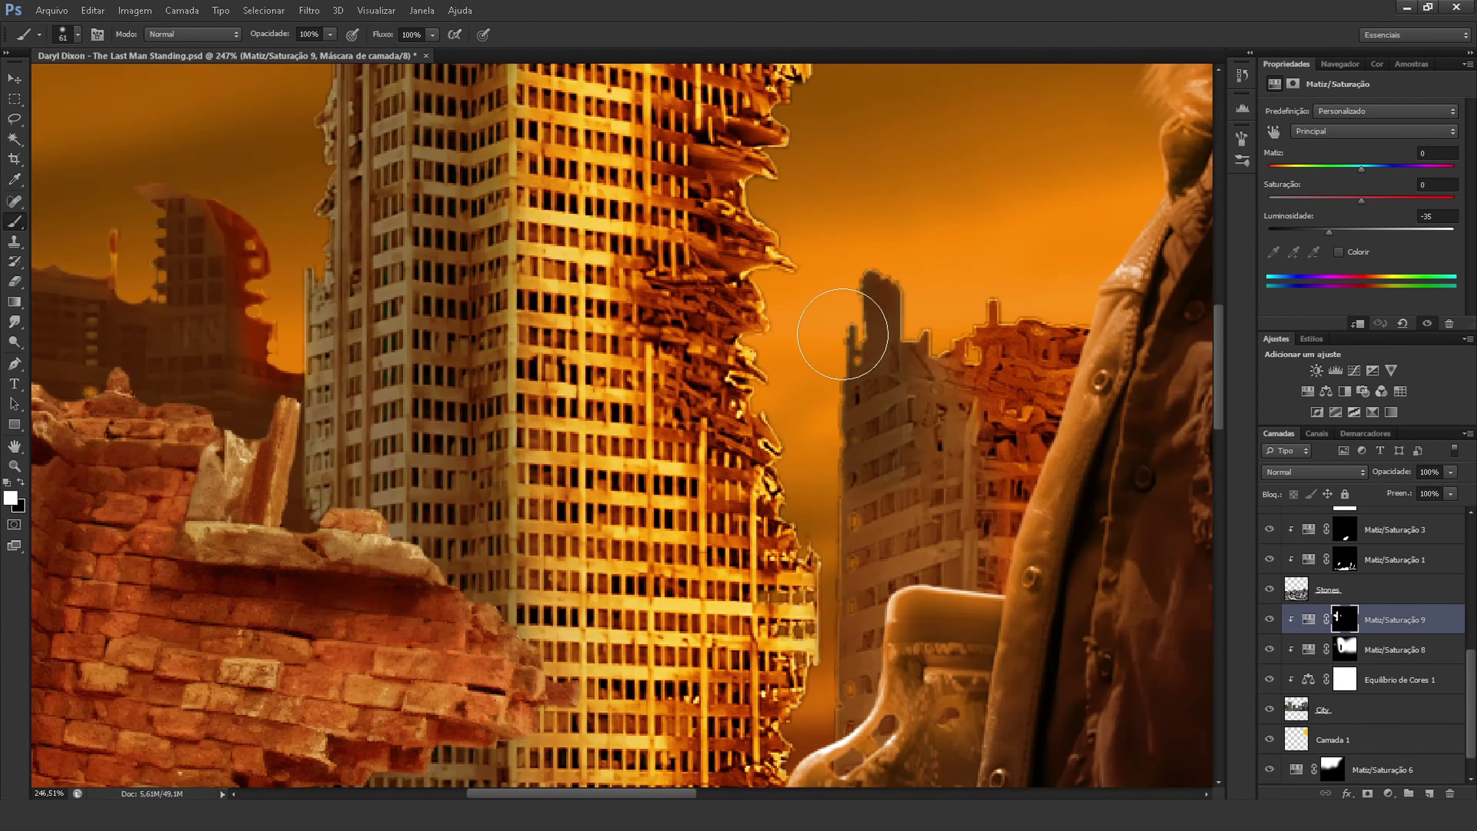
{"action": "left_click_drag", "start_coordinate": [842, 334], "coordinate": [857, 594]}
{"action": "scroll", "coordinate": [803, 375], "scroll_direction": "up", "scroll_amount": 2}
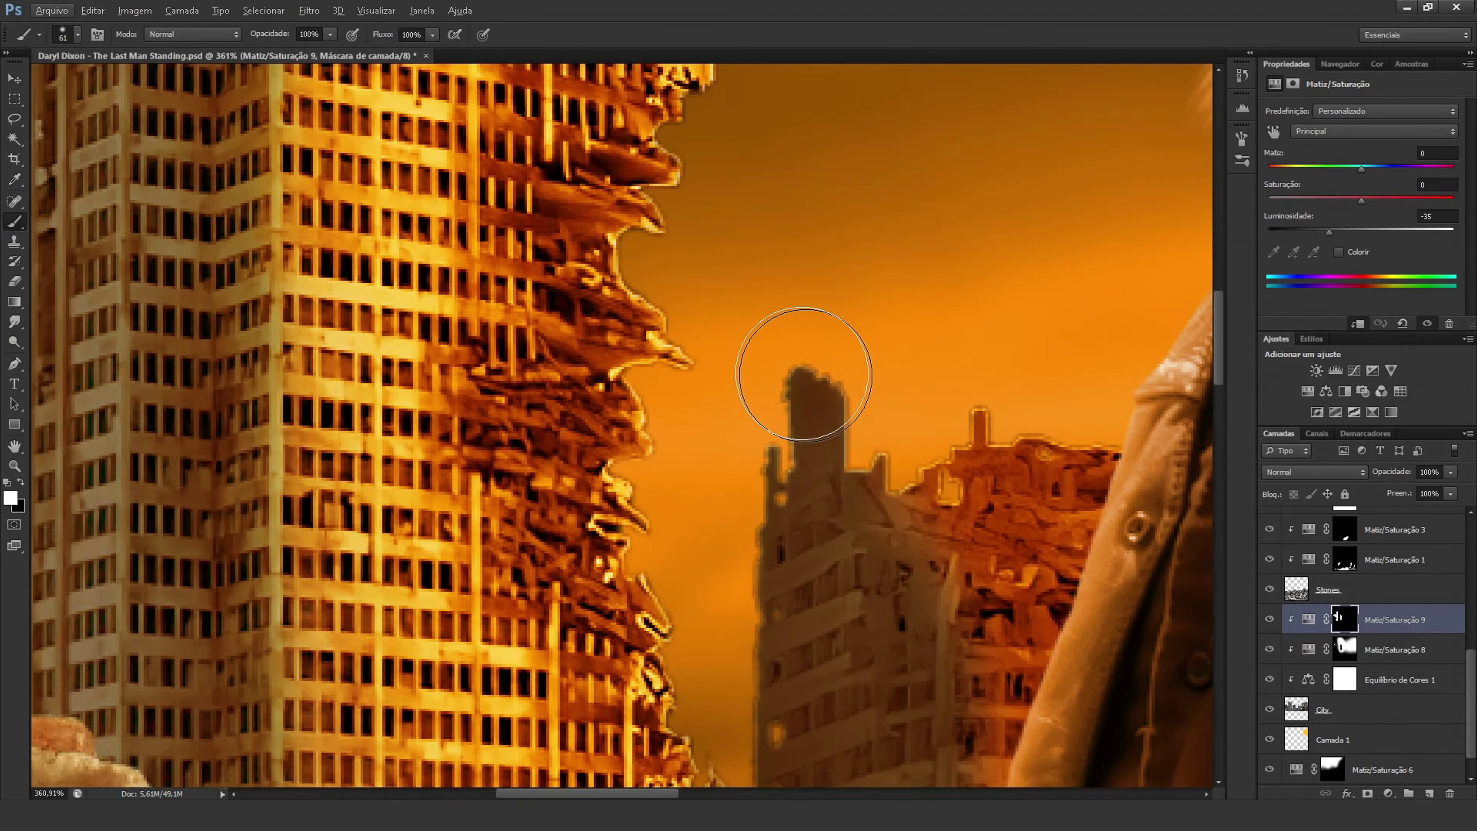
{"action": "key", "text": "alt+bracketleft"}
{"action": "key", "text": "ctrl+0"}
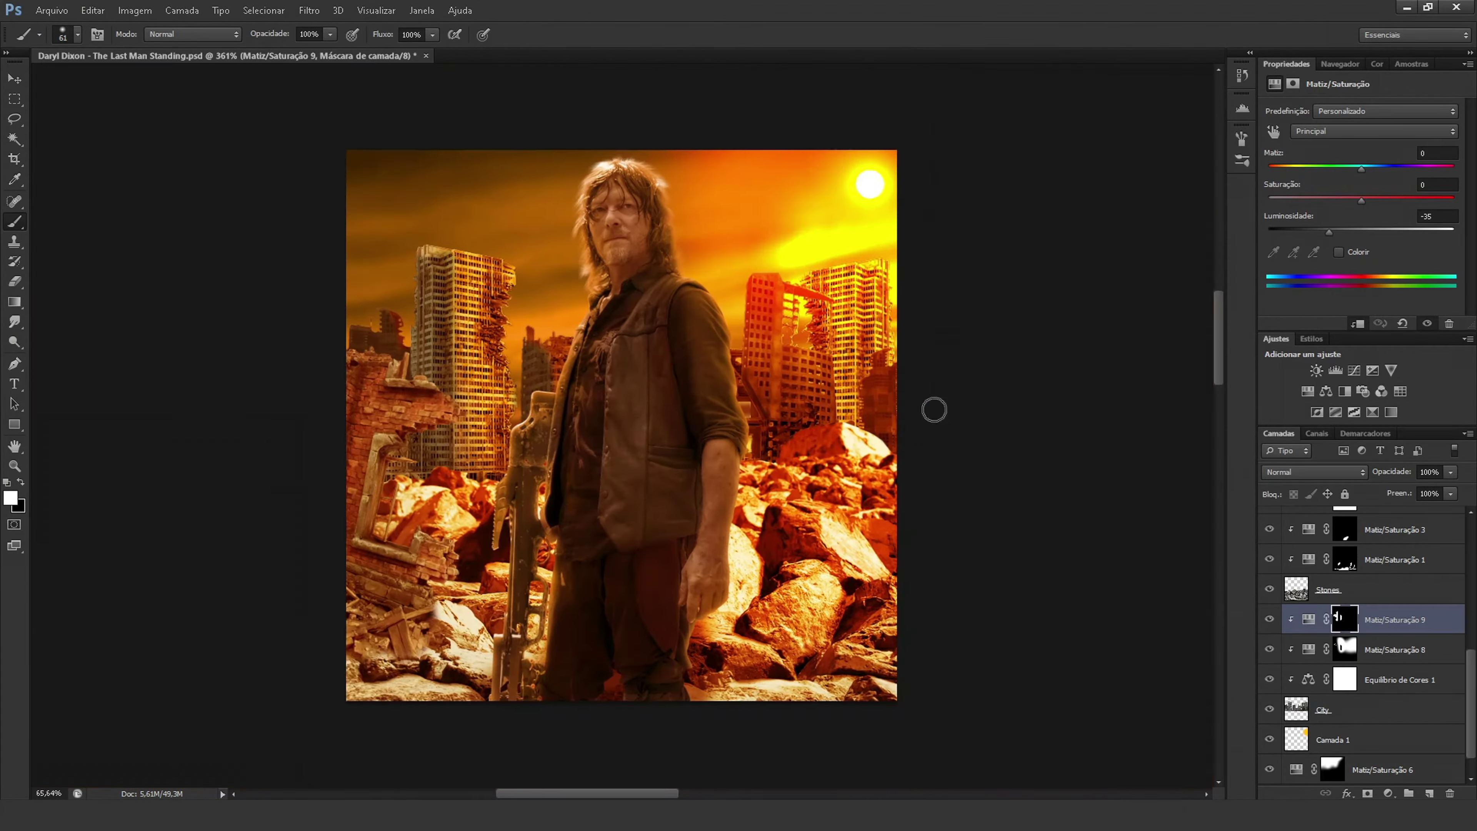
{"action": "scroll", "coordinate": [933, 409], "scroll_direction": "up", "scroll_amount": 5}
{"action": "scroll", "coordinate": [995, 481], "scroll_direction": "up", "scroll_amount": 3}
Fit the whole image in the window and select the Hue/Saturation 7 layer mask.
{"action": "left_click_drag", "start_coordinate": [995, 481], "coordinate": [734, 588]}
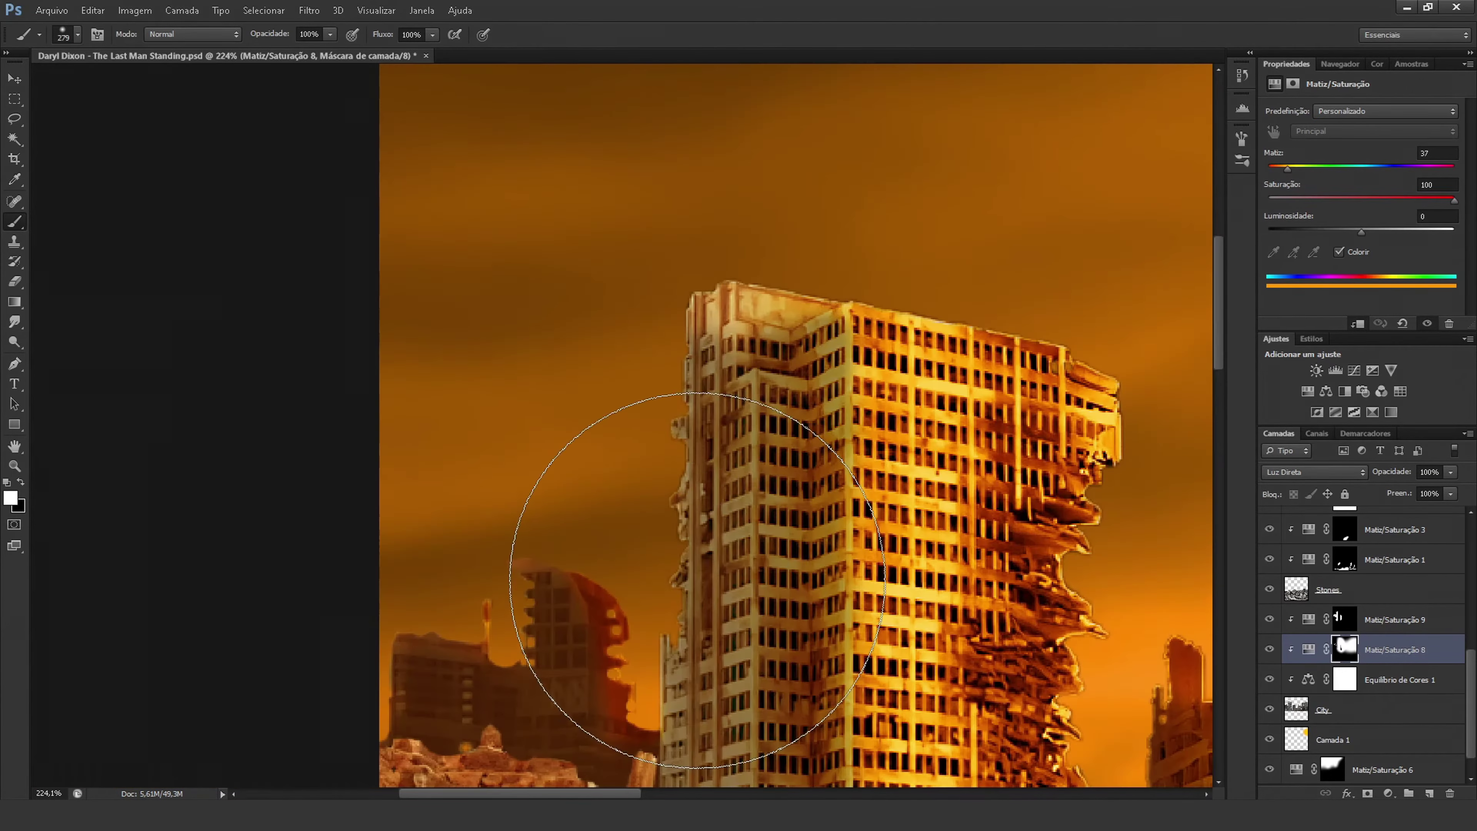
{"action": "key", "text": "ctrl+0"}
{"action": "key", "text": "v"}
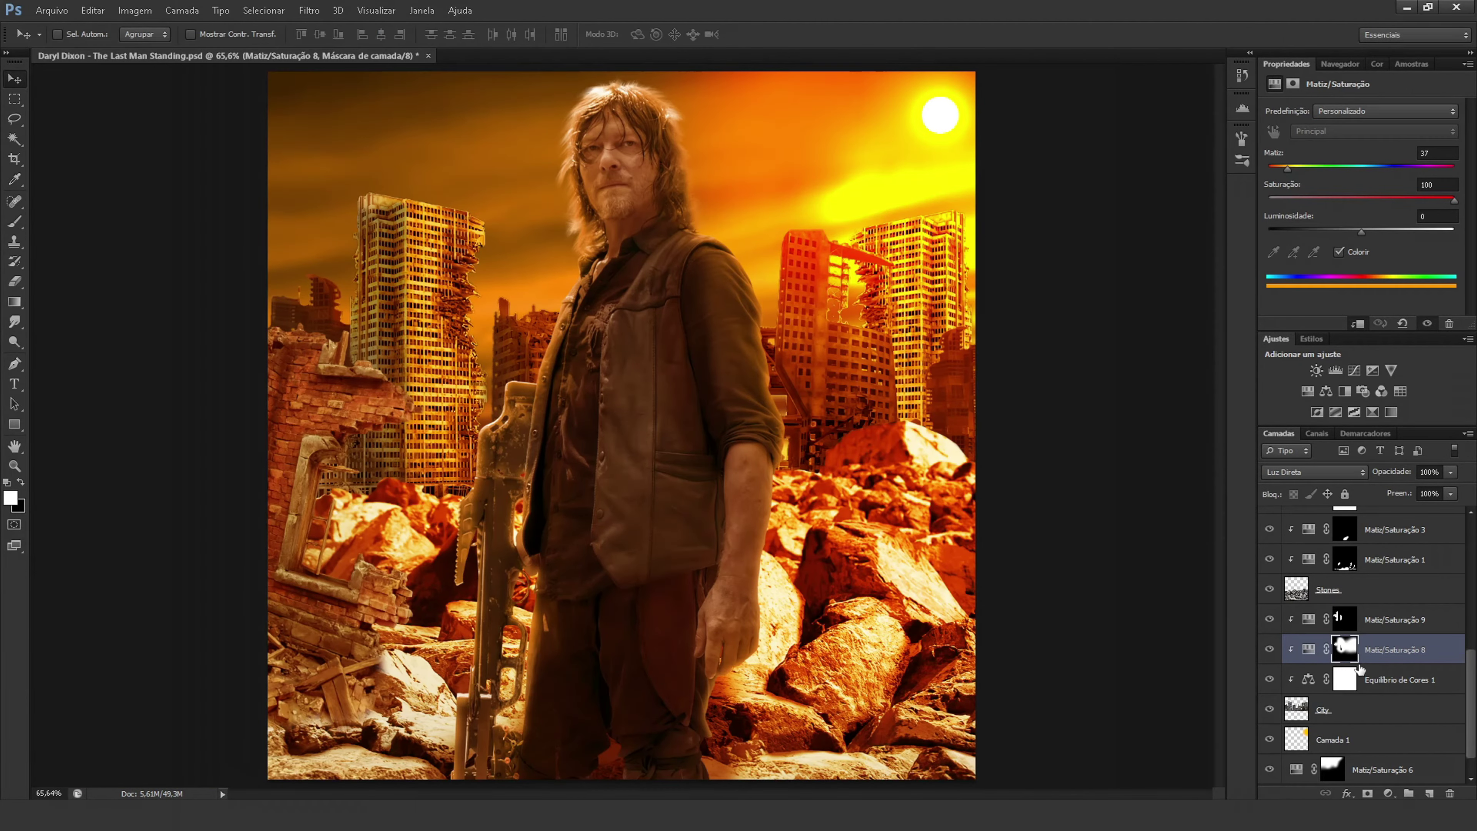
{"action": "scroll", "coordinate": [1396, 640], "scroll_direction": "up", "scroll_amount": 3}
{"action": "left_click", "coordinate": [1344, 558]}
{"action": "key", "text": "b"}
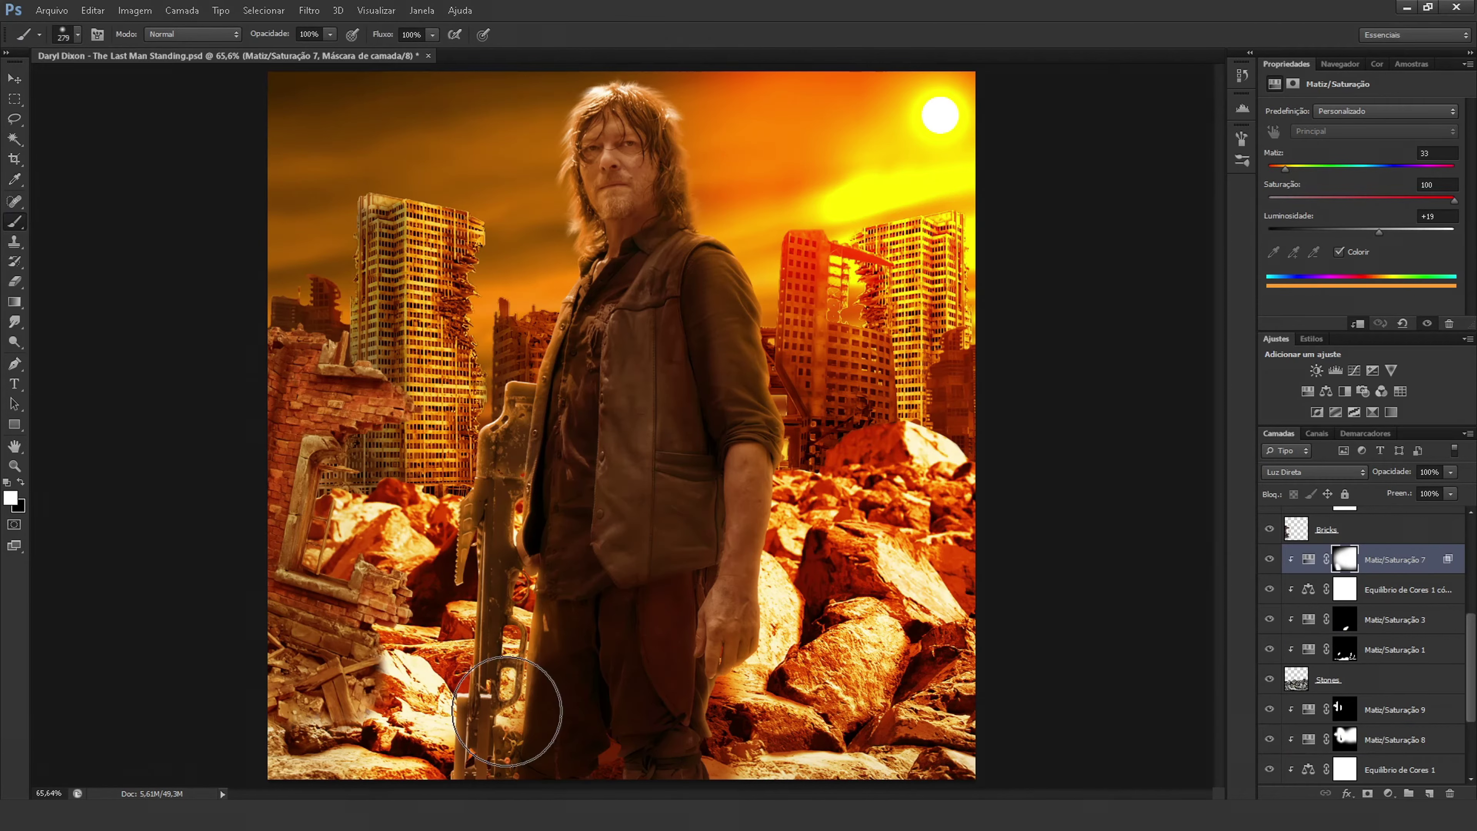
{"action": "left_click", "coordinate": [1345, 558]}
{"action": "scroll", "coordinate": [1349, 582], "scroll_direction": "up", "scroll_amount": 3}
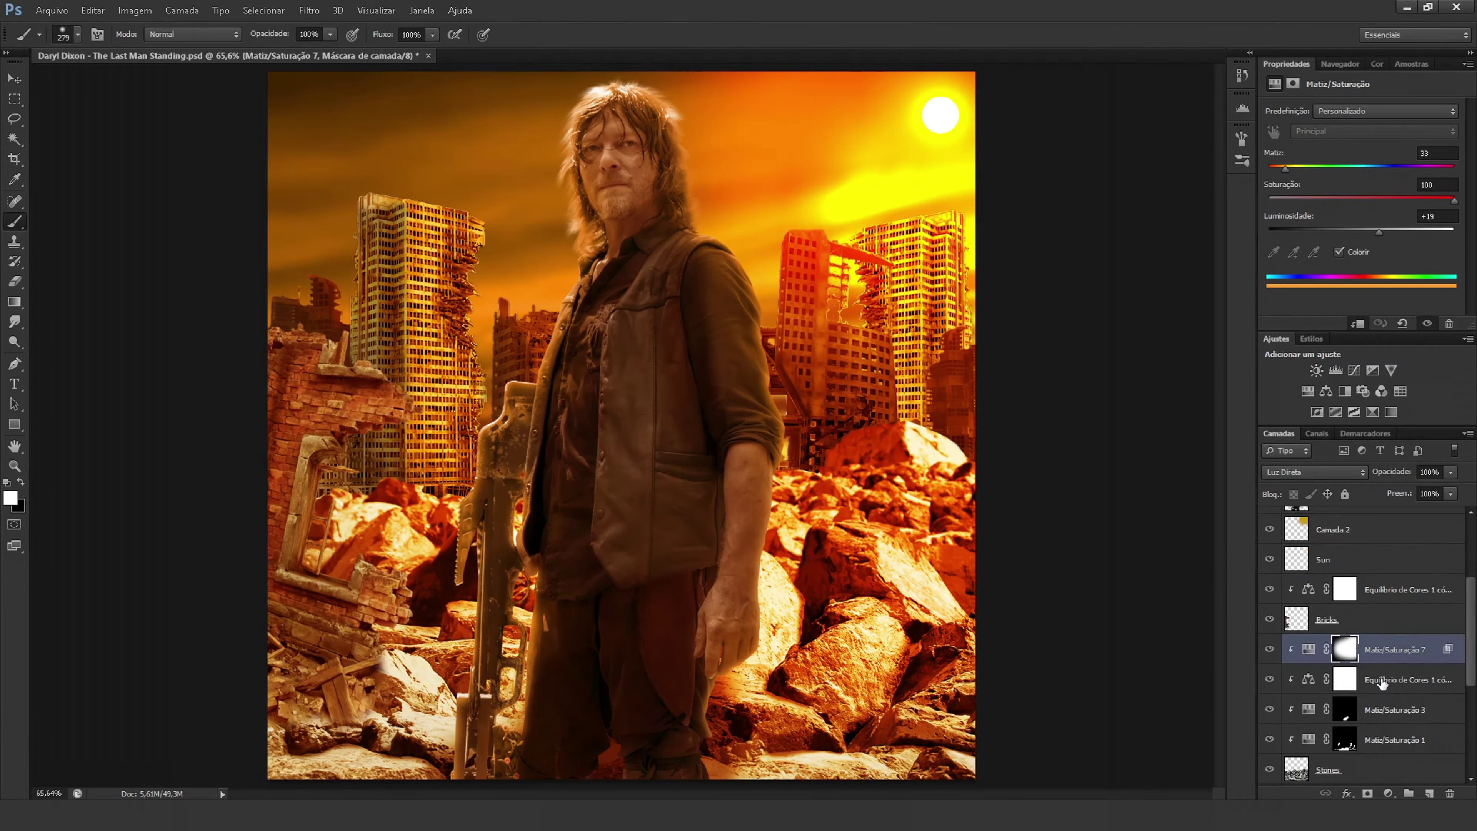
Select the Hue/Saturation 3 and 1 masks, swapping the painting colour between black and white.
{"action": "left_click", "coordinate": [1297, 709]}
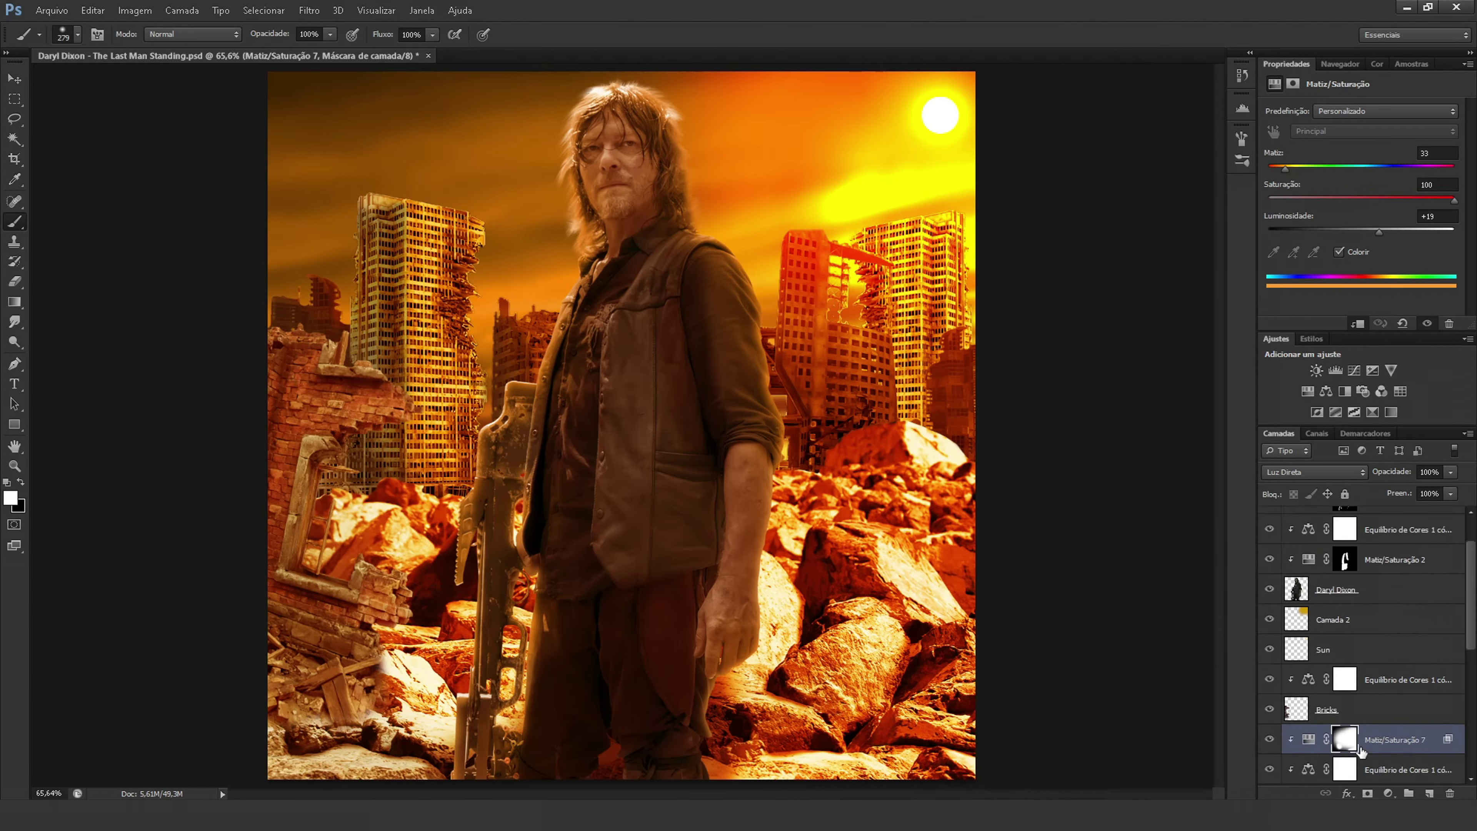
{"action": "scroll", "coordinate": [1270, 681], "scroll_direction": "down", "scroll_amount": 1}
{"action": "left_click", "coordinate": [1297, 709]}
{"action": "key", "text": "x"}
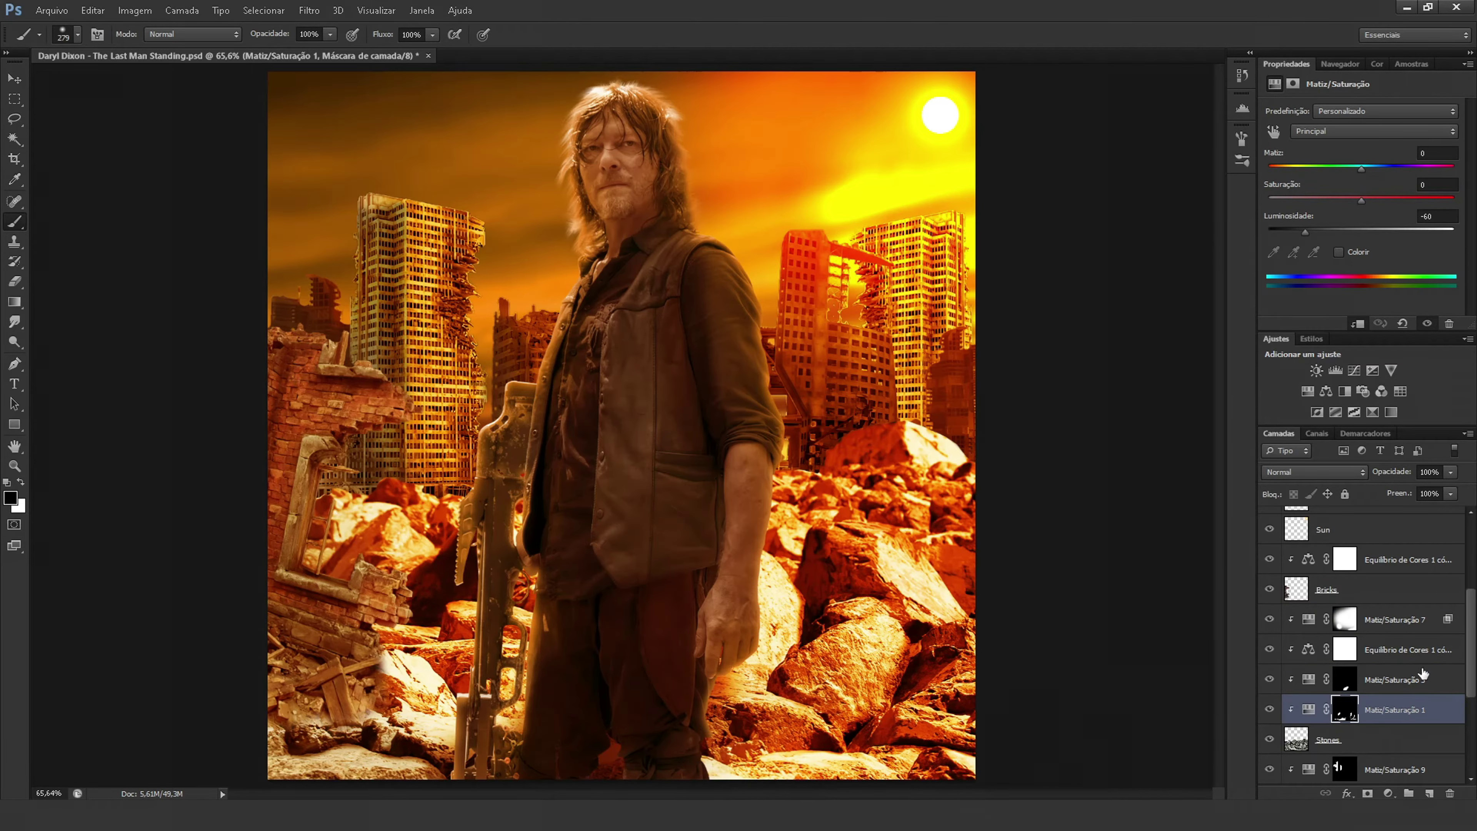
{"action": "left_click", "coordinate": [1423, 674]}
{"action": "key", "text": "x"}
{"action": "key", "text": "alt+bracketleft"}
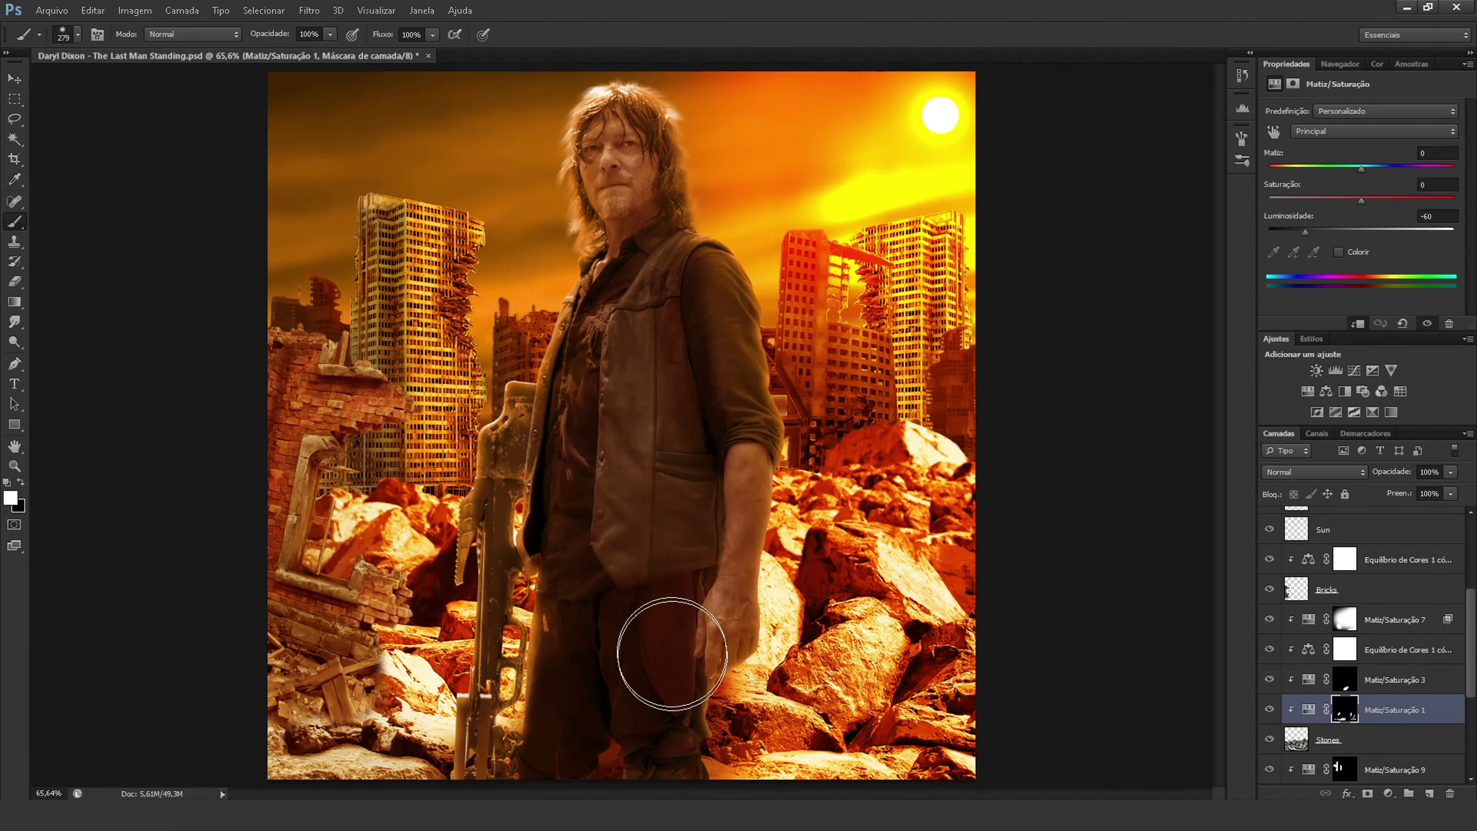
{"action": "key", "text": "v"}
Save the document and give the City layer a 2.5-pixel Gaussian blur.
{"action": "left_click", "coordinate": [52, 10]}
{"action": "left_click", "coordinate": [90, 181]}
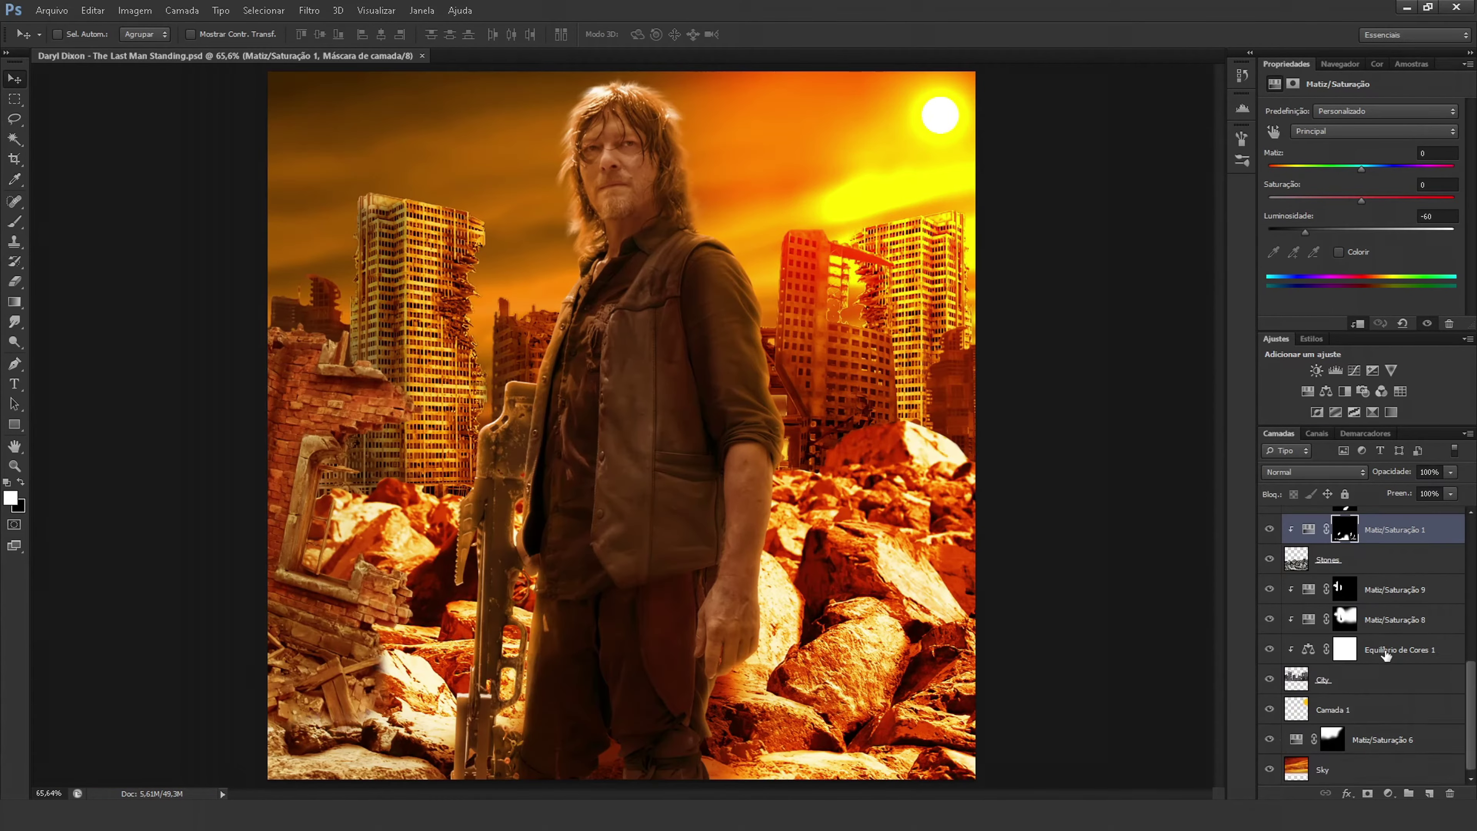
{"action": "left_click", "coordinate": [1000, 320]}
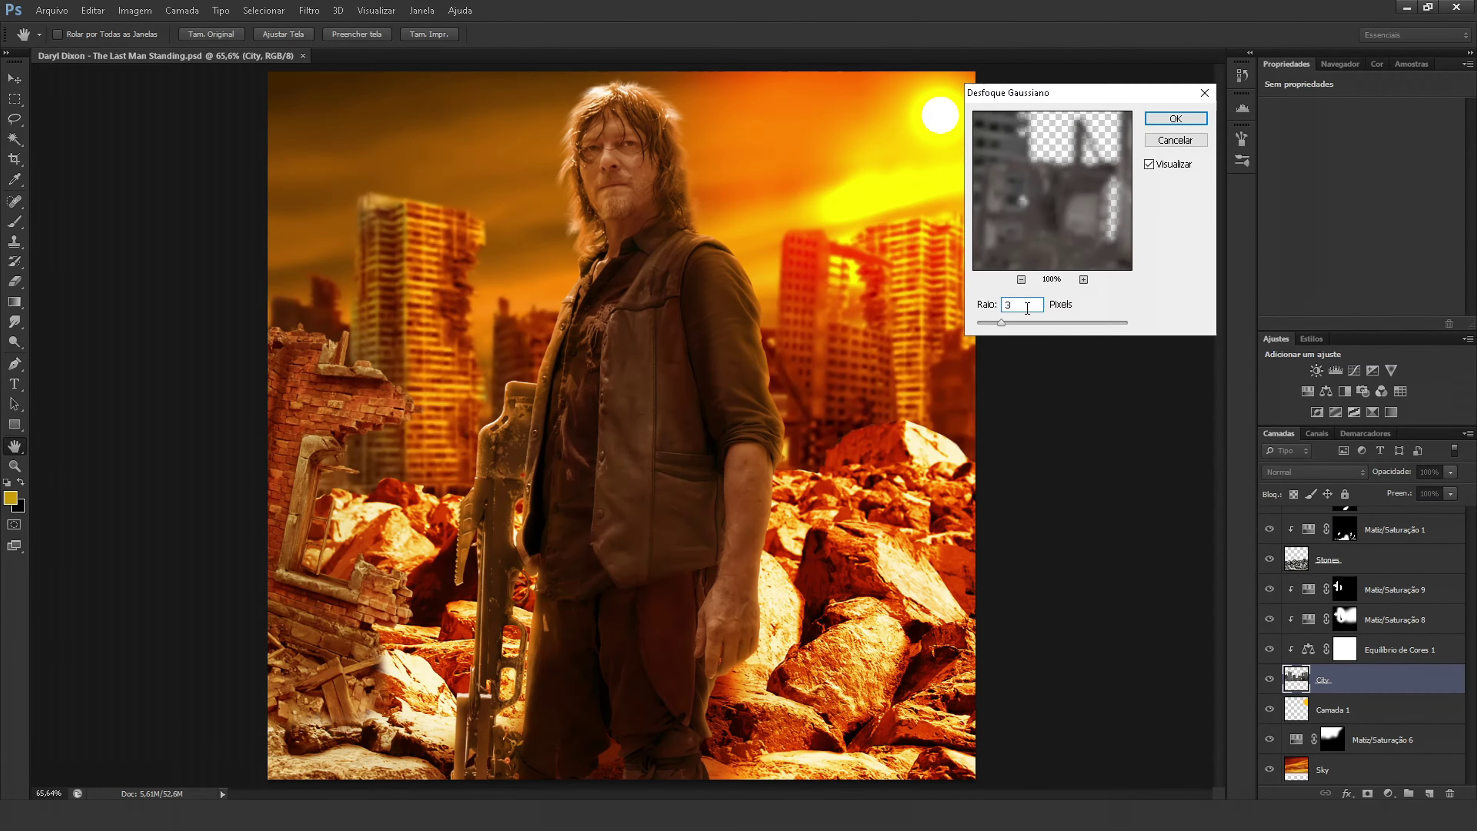
{"action": "key", "text": "BackSpace"}
{"action": "type", "text": "2"}
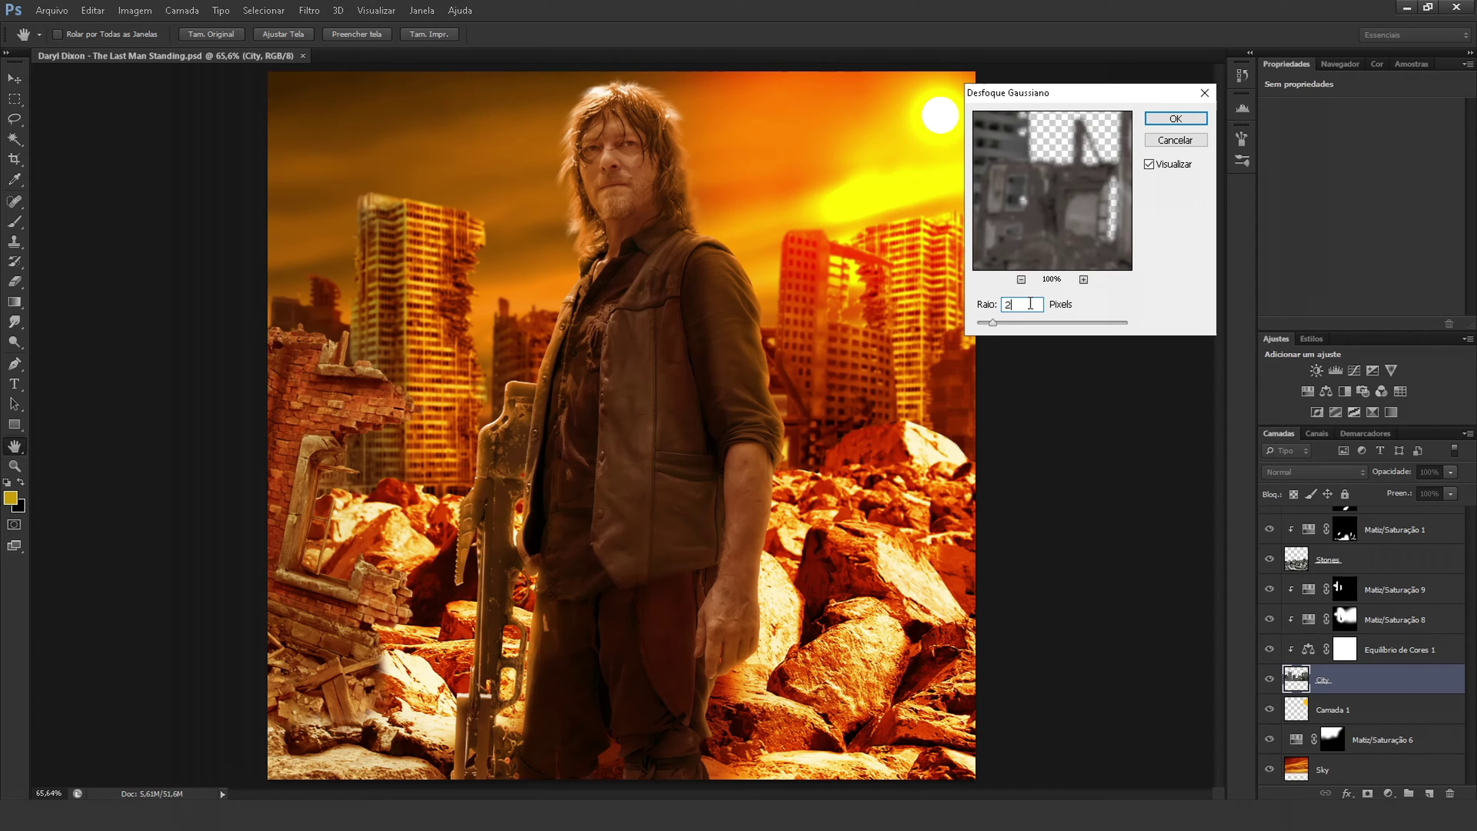
{"action": "type", "text": ",5"}
{"action": "left_click", "coordinate": [1156, 119]}
Add a Hue/Saturation layer clipped to Bricks, colorized with saturation 85.
{"action": "left_click", "coordinate": [1332, 619]}
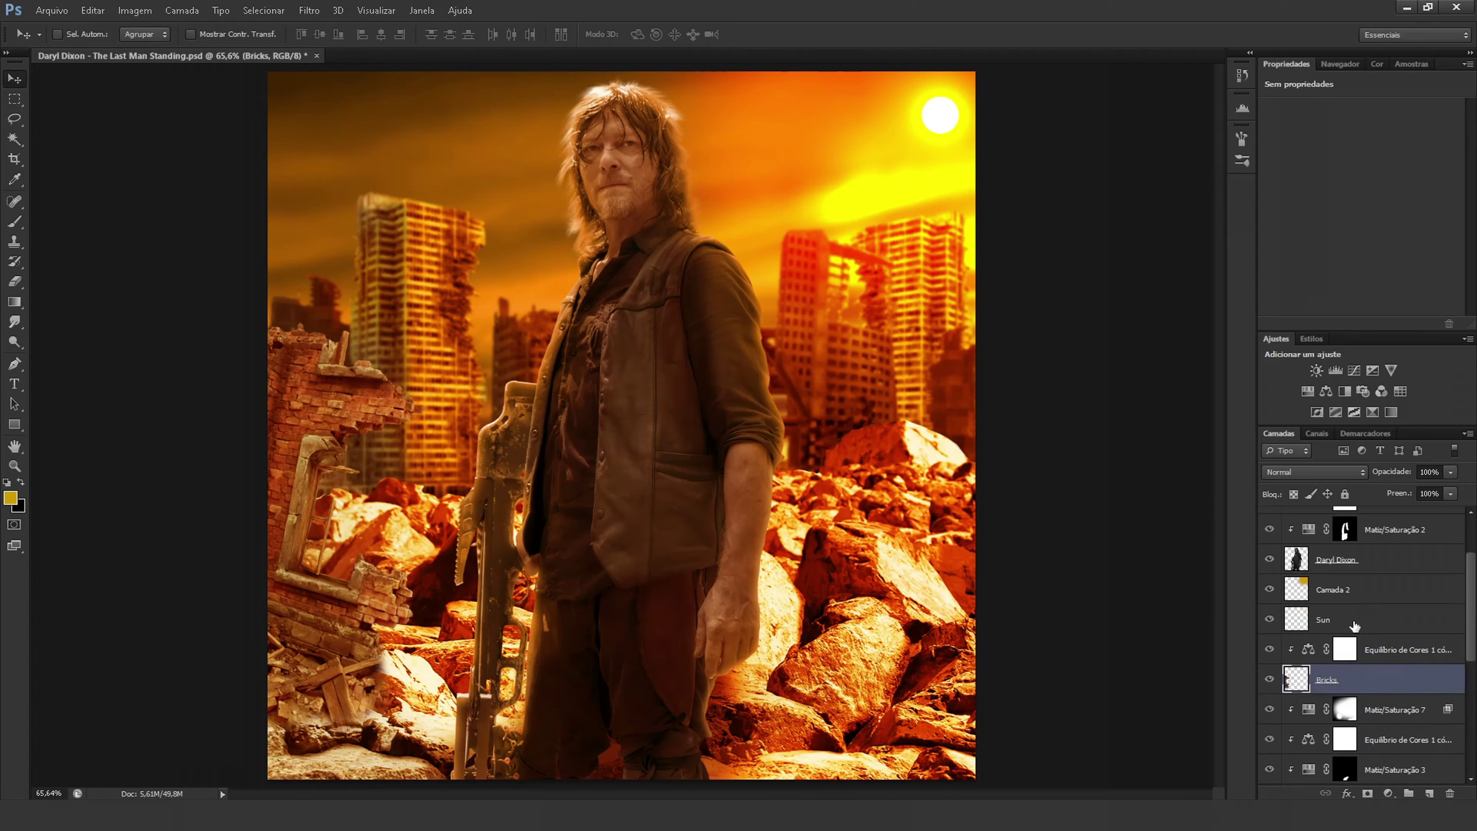
{"action": "left_click", "coordinate": [1389, 794]}
{"action": "left_click", "coordinate": [1325, 607]}
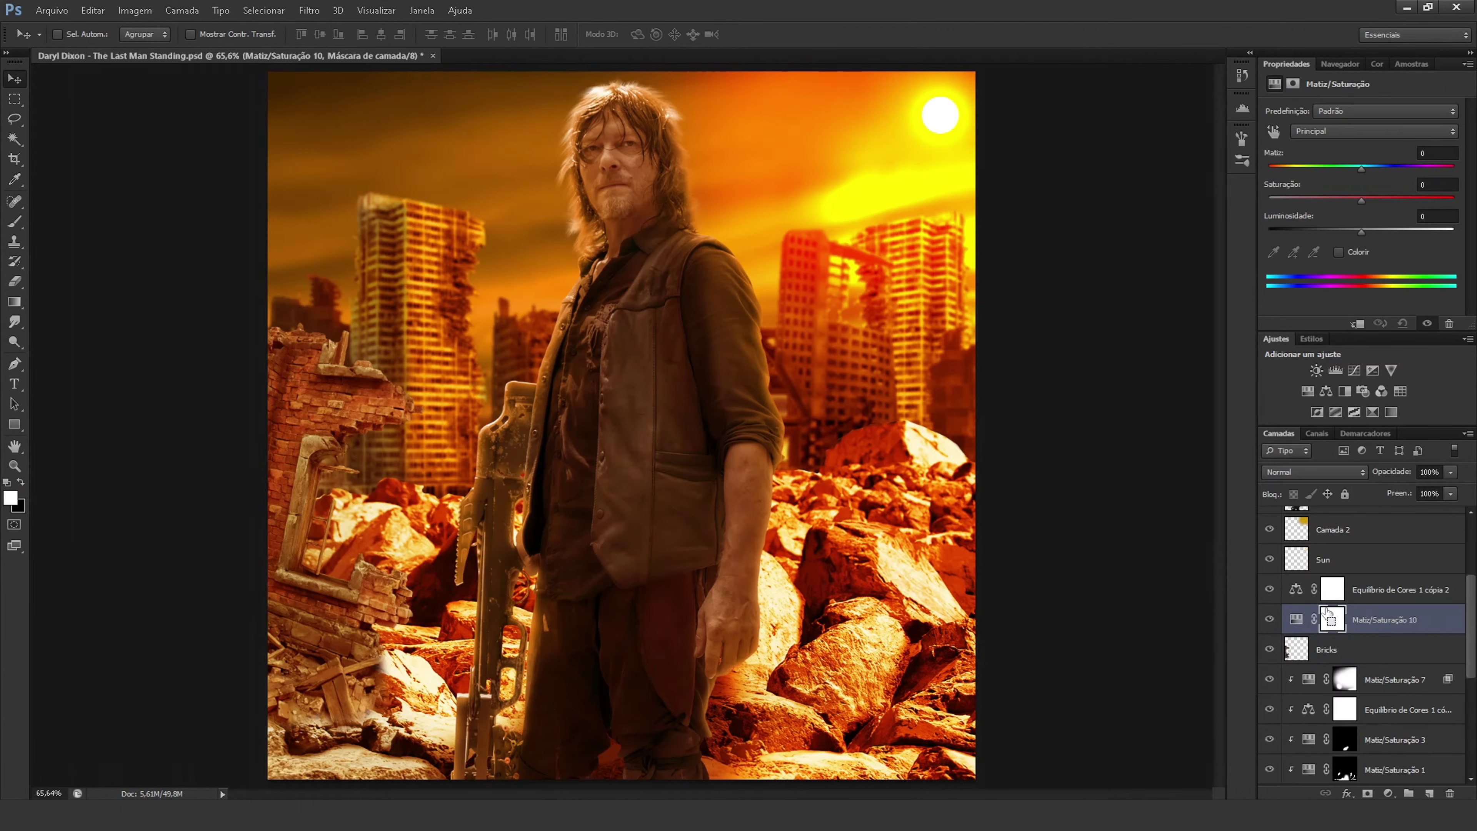
{"action": "left_click", "coordinate": [1339, 251]}
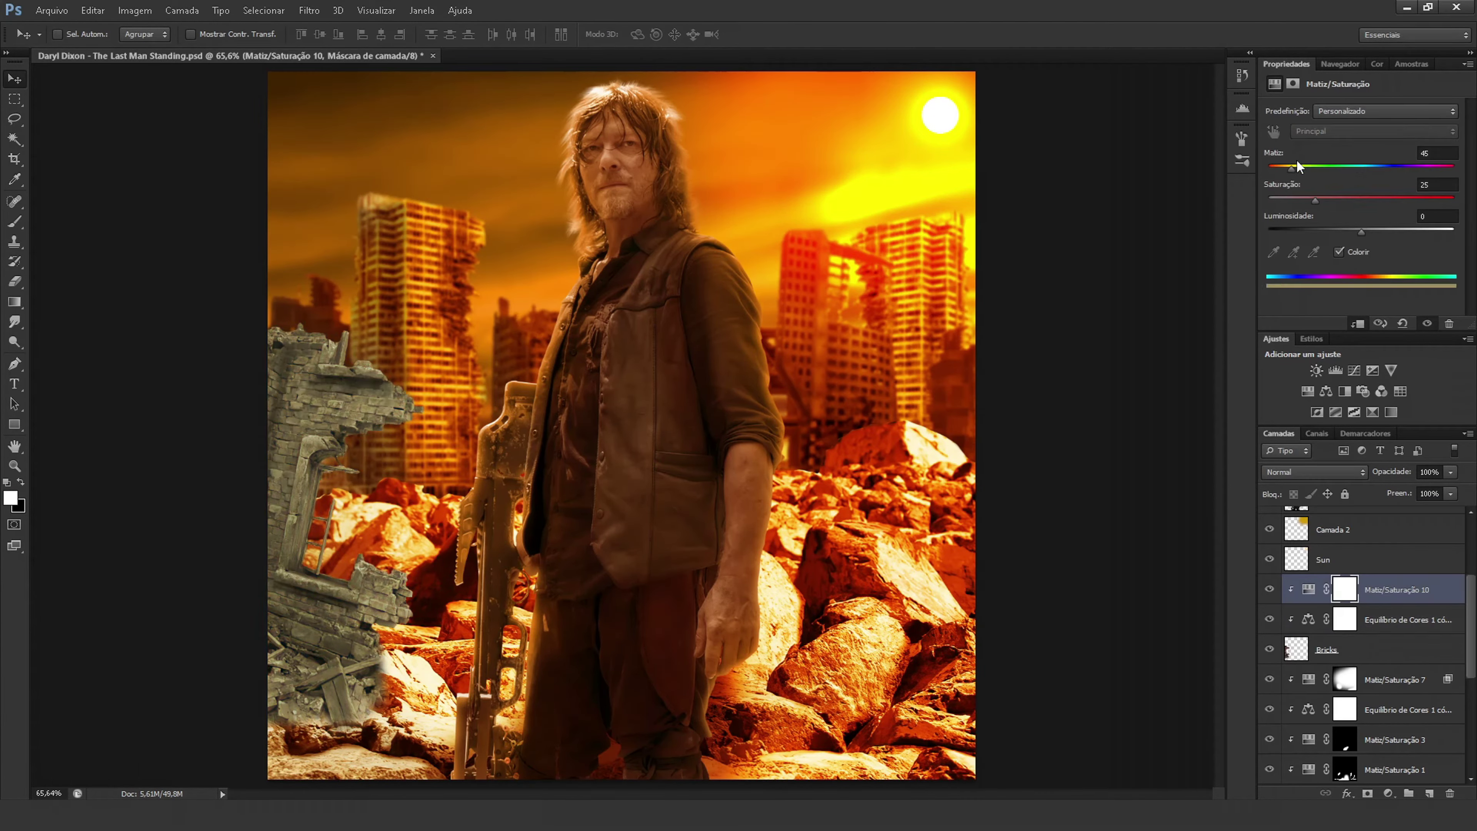
{"action": "left_click", "coordinate": [1339, 252]}
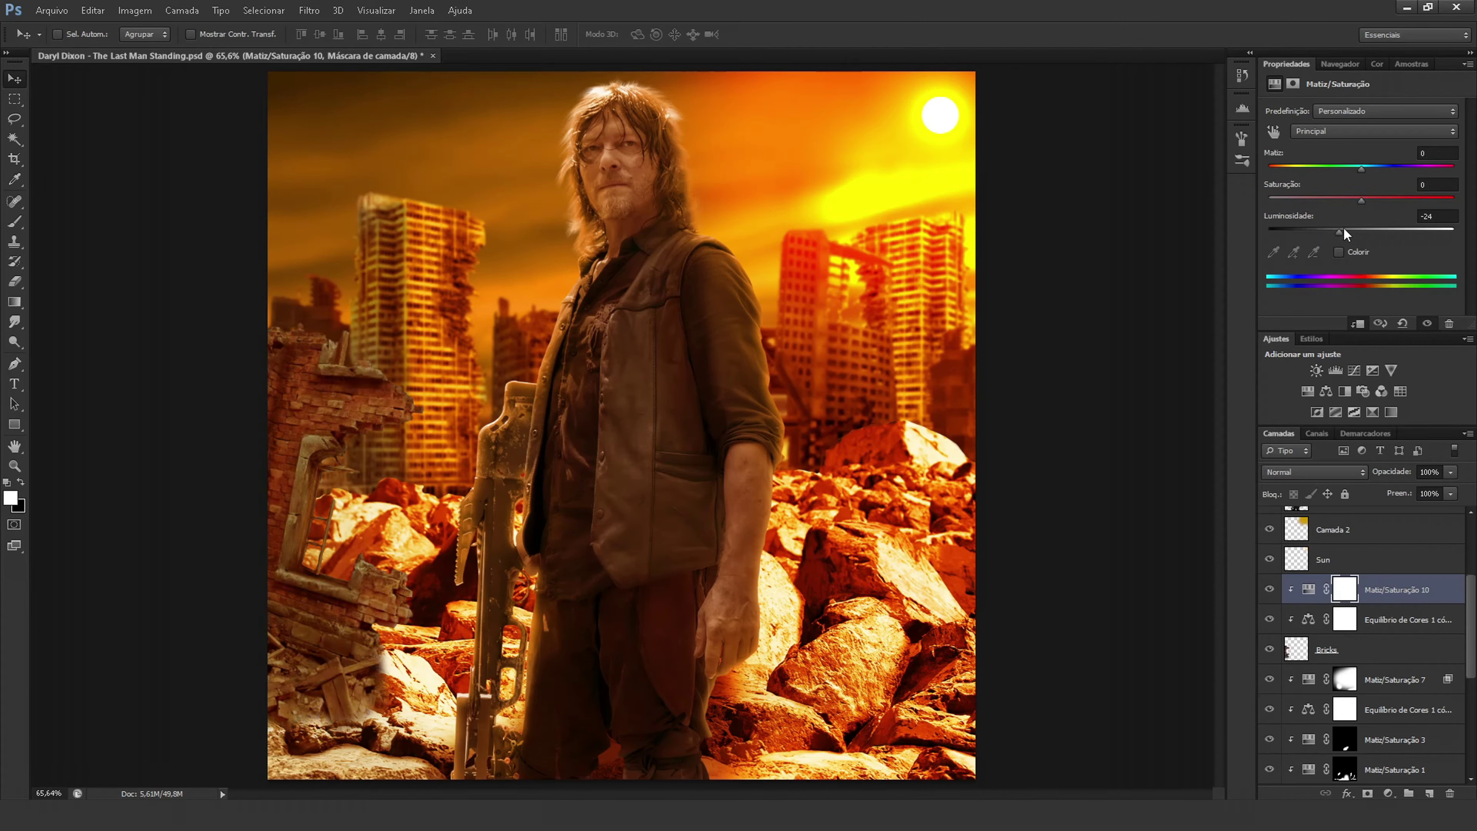
{"action": "left_click", "coordinate": [1339, 251]}
{"action": "left_click_drag", "start_coordinate": [1422, 198], "coordinate": [1427, 200]}
Blend the brick tint in Luz Direta mode and reveal it only on the left brick wall.
{"action": "left_click", "coordinate": [1313, 472]}
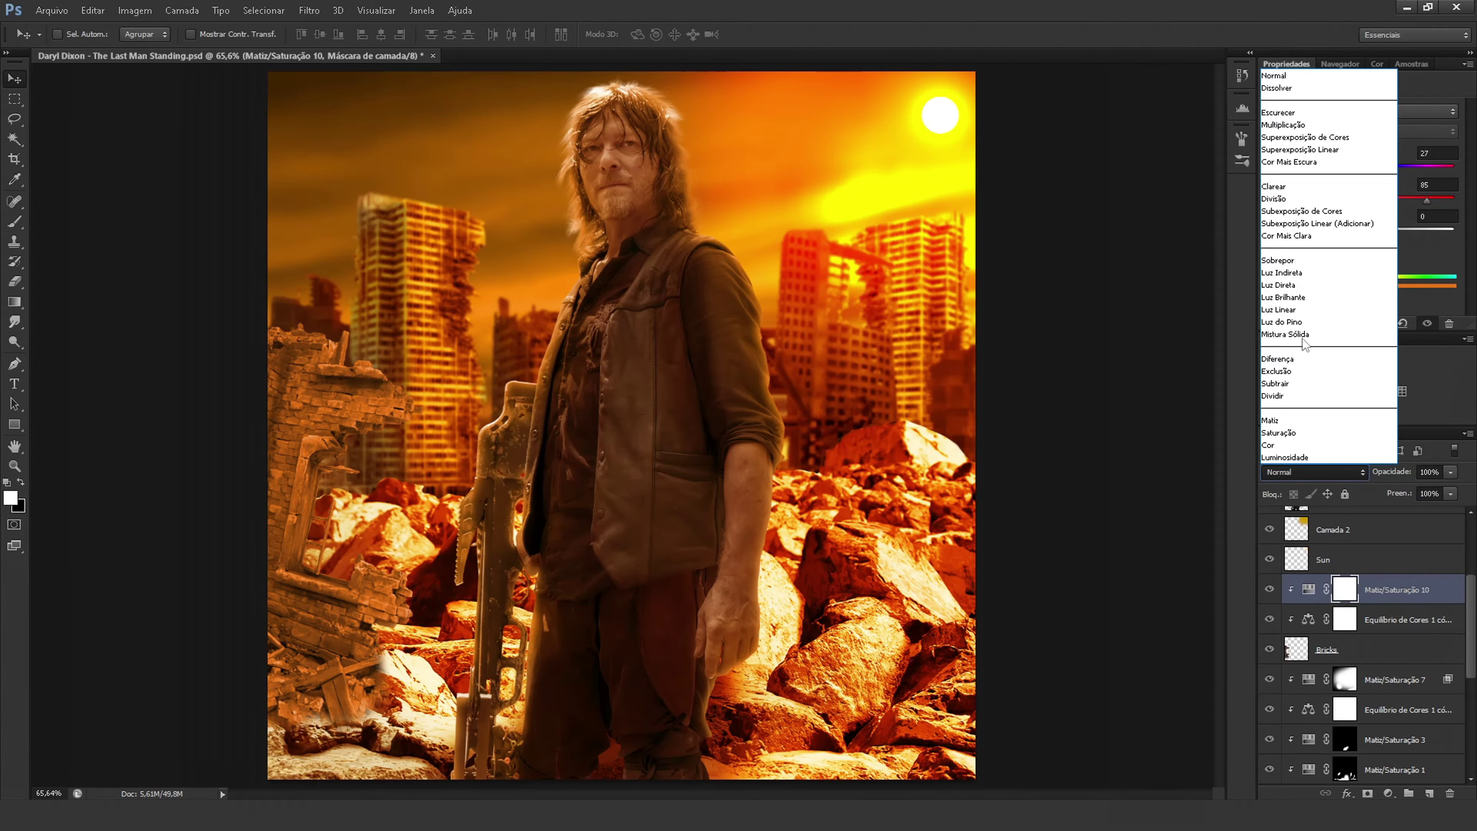
{"action": "left_click", "coordinate": [1297, 292]}
{"action": "key", "text": "ctrl+i"}
{"action": "key", "text": "b"}
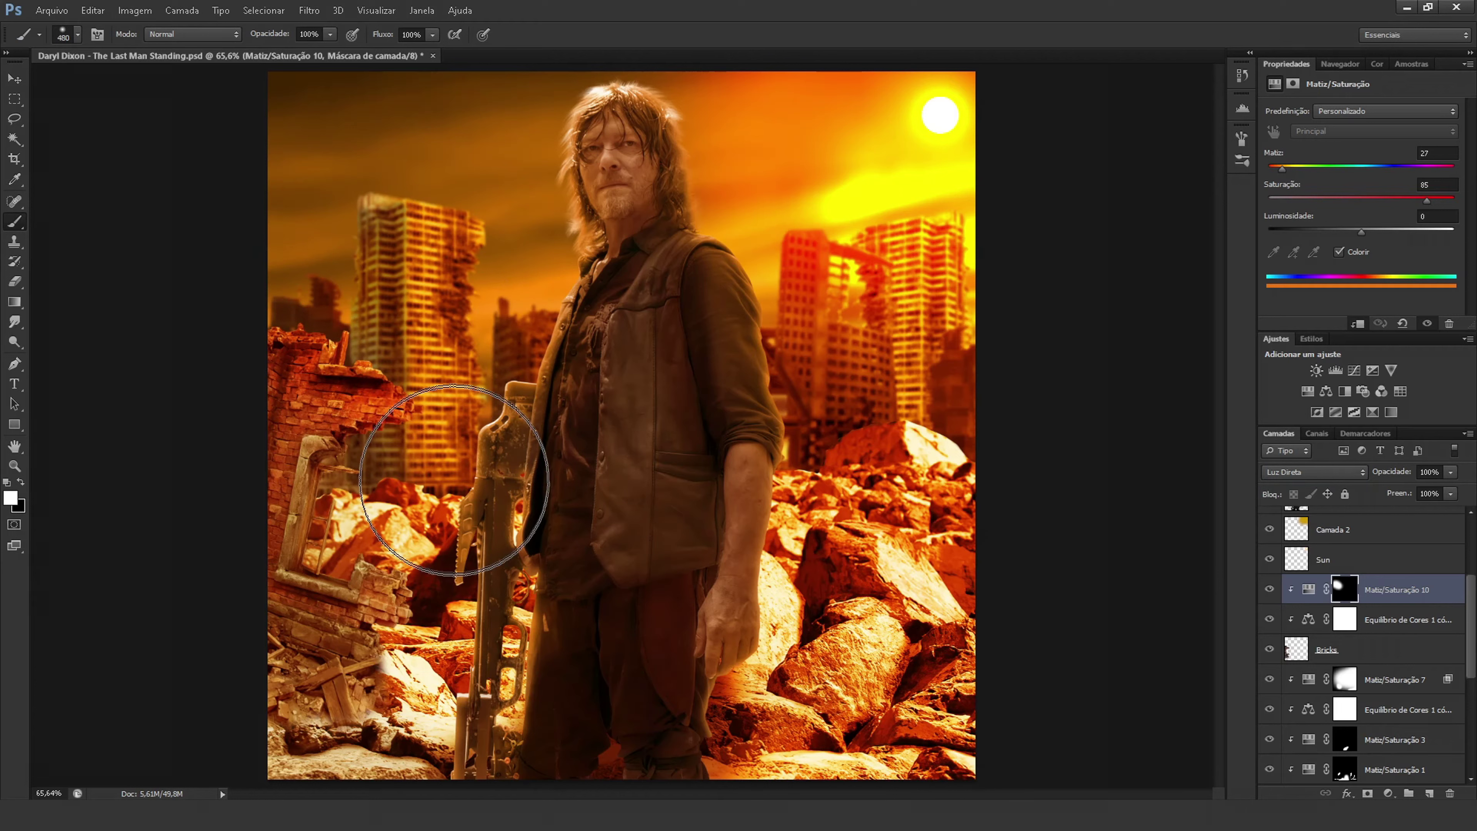
{"action": "left_click_drag", "start_coordinate": [472, 365], "coordinate": [452, 315]}
Add a second Hue/Saturation layer at -41 lightness, masked to darken the strip along the left wall.
{"action": "left_click", "coordinate": [1314, 471]}
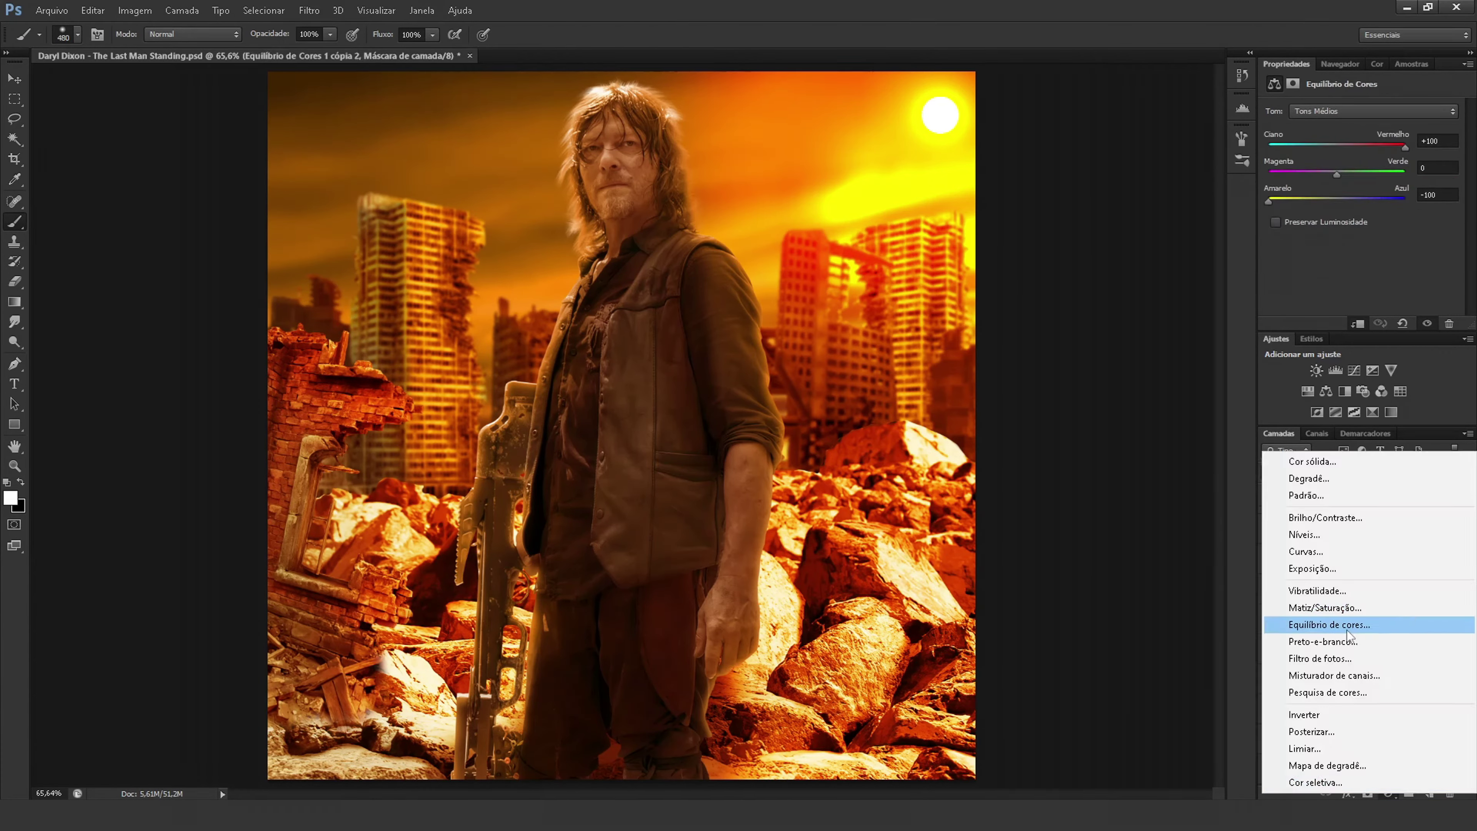
{"action": "left_click", "coordinate": [1396, 619]}
{"action": "left_click", "coordinate": [1308, 391]}
{"action": "left_click_drag", "start_coordinate": [1362, 232], "coordinate": [1324, 232]}
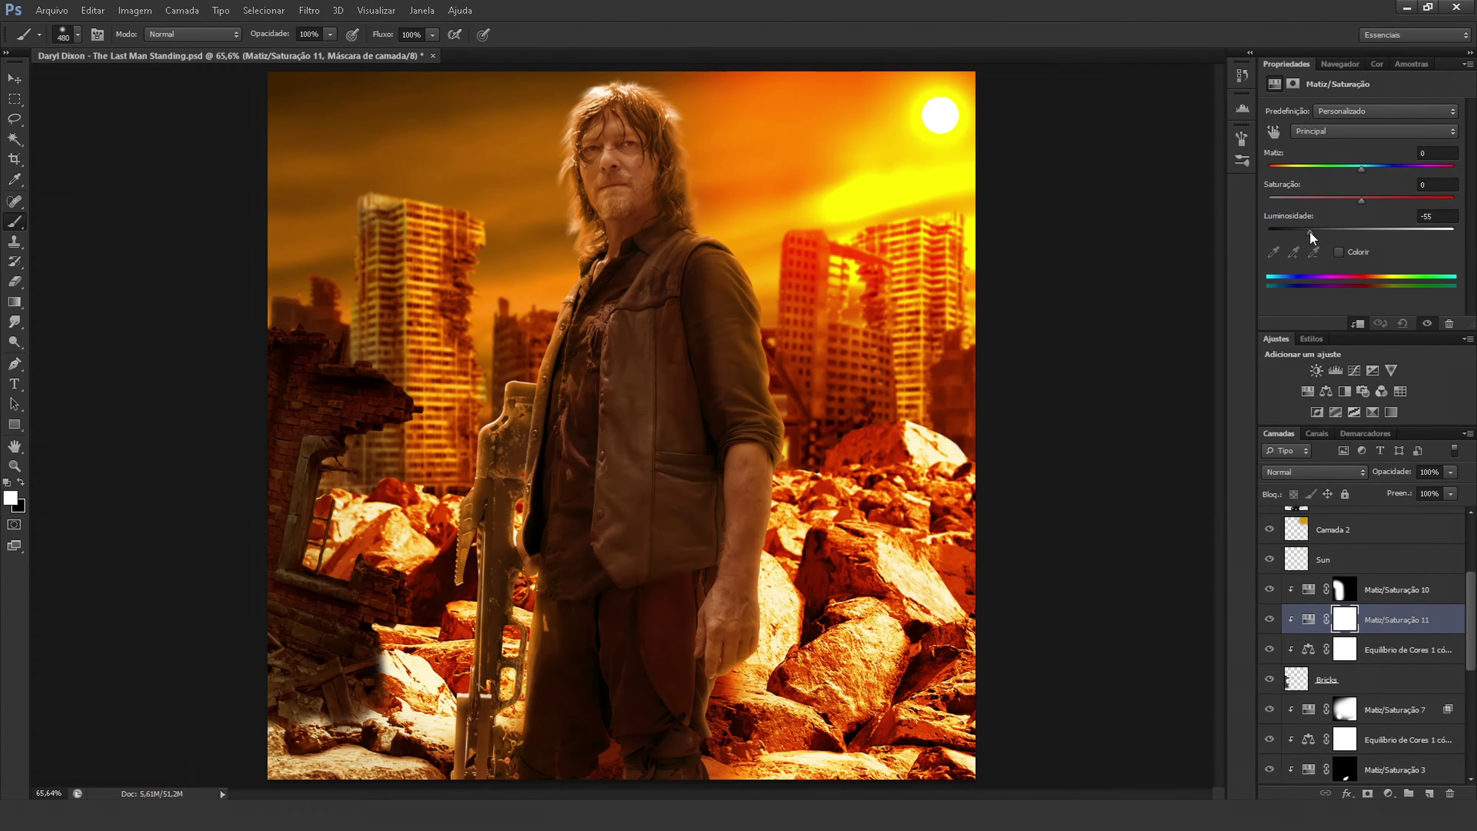
{"action": "key", "text": "ctrl+i"}
{"action": "mouse_move", "coordinate": [320, 671]}
{"action": "left_mouse_down"}
{"action": "mouse_move", "coordinate": [255, 567]}
{"action": "mouse_move", "coordinate": [303, 607]}
{"action": "left_mouse_up"}
Brighten the lower-left rocks by painting away the darkening on the Hue/Saturation mask.
{"action": "key", "text": "alt+bracketleft"}
{"action": "key", "text": "alt+bracketleft"}
{"action": "key", "text": "alt+bracketleft"}
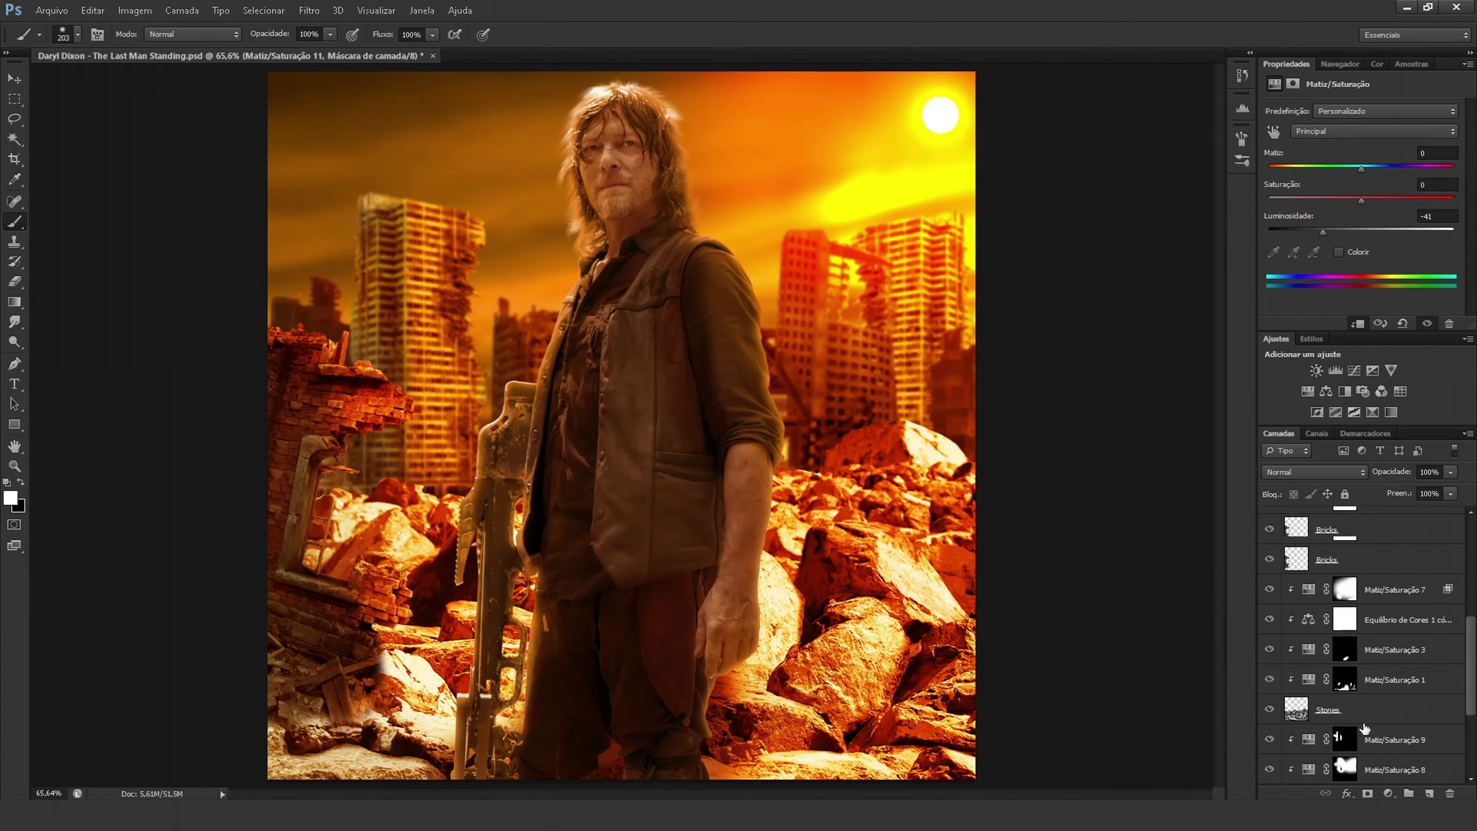
{"action": "key", "text": "alt+bracketleft"}
{"action": "key", "text": "alt+bracketleft"}
{"action": "key", "text": "alt+bracketleft"}
{"action": "left_click", "coordinate": [1297, 653]}
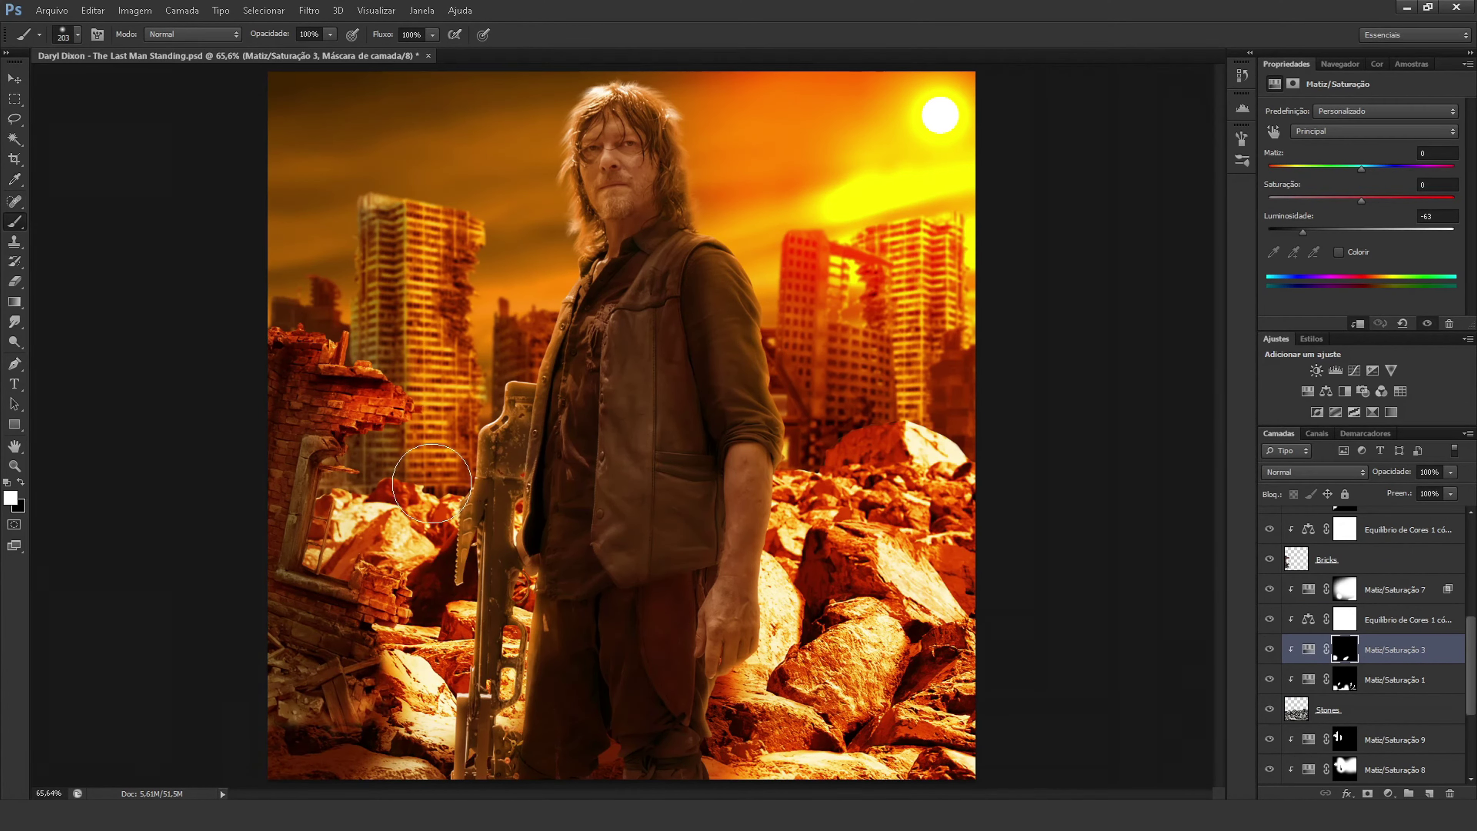
{"action": "key", "text": "x"}
{"action": "key", "text": "alt+bracketleft"}
{"action": "left_click_drag", "start_coordinate": [396, 774], "coordinate": [407, 751]}
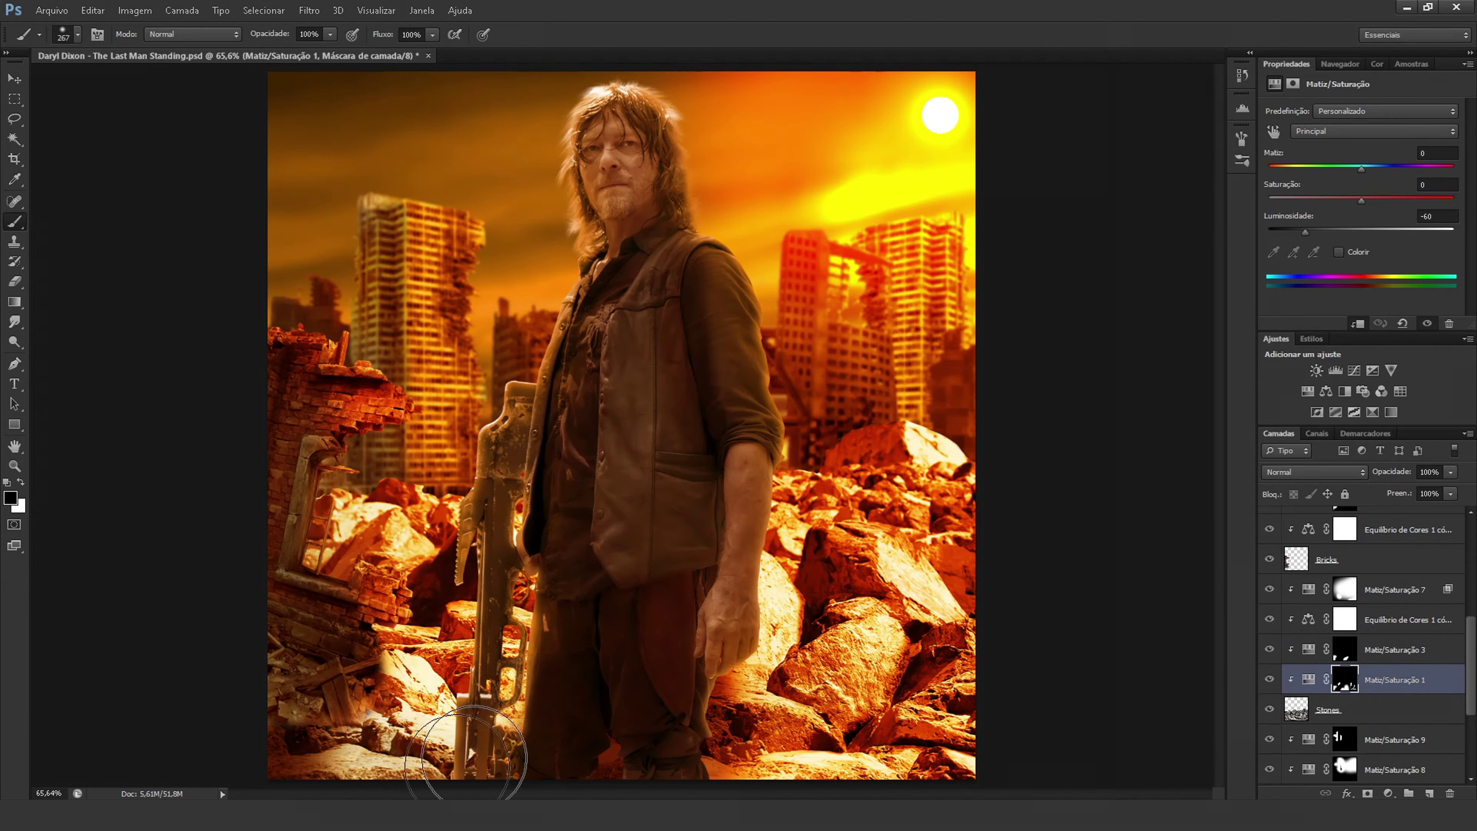
{"action": "key", "text": "alt+bracketright"}
{"action": "key", "text": "x"}
{"action": "key", "text": "v"}
Check the Navigator preview of the image, then return to the adjustment settings.
{"action": "left_click", "coordinate": [1341, 64]}
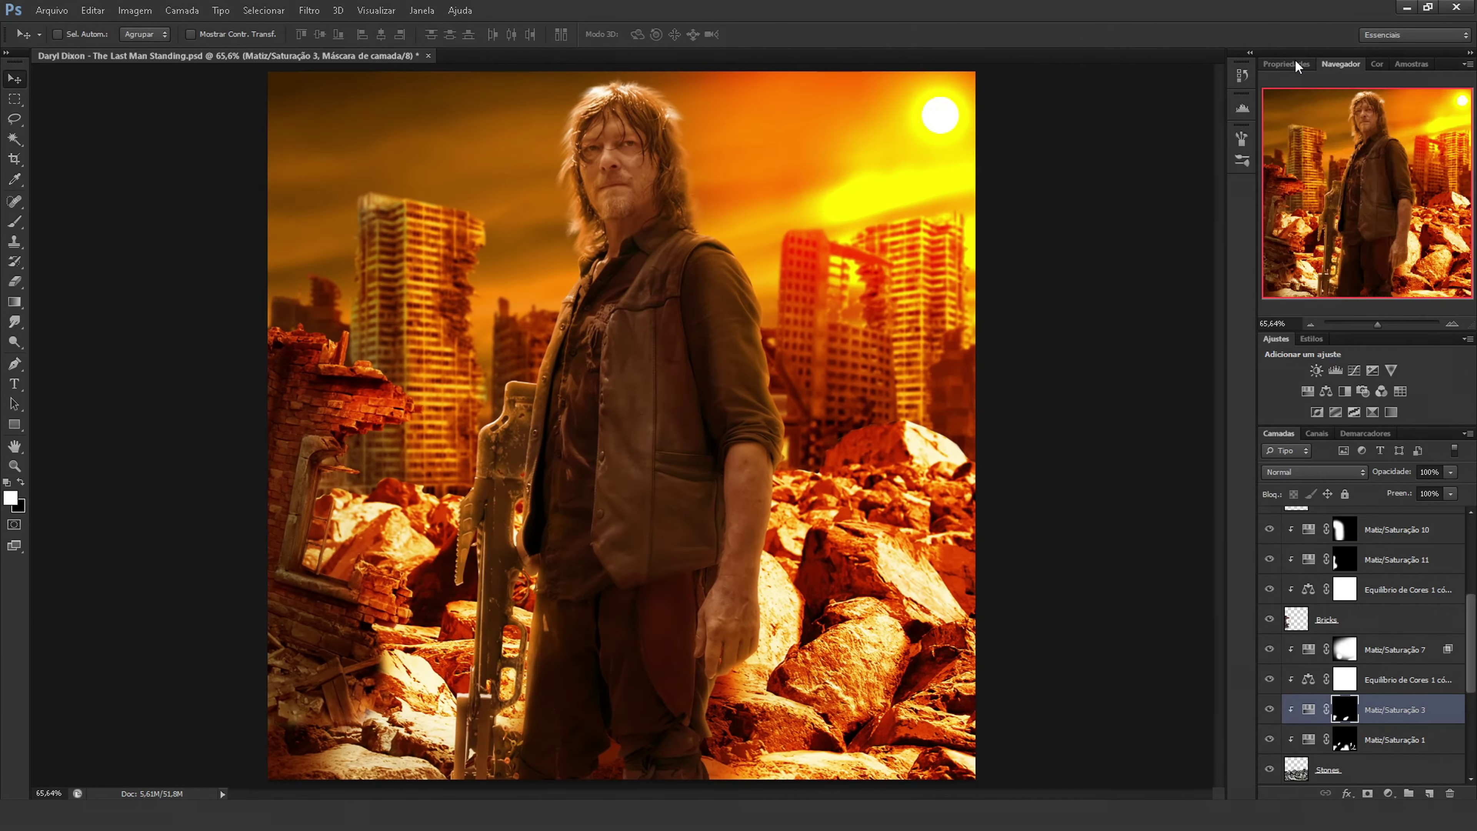
{"action": "left_click", "coordinate": [1296, 66]}
{"action": "scroll", "coordinate": [1265, 538], "scroll_direction": "down", "scroll_amount": 1}
{"action": "scroll", "coordinate": [720, 576], "scroll_direction": "up", "scroll_amount": 1}
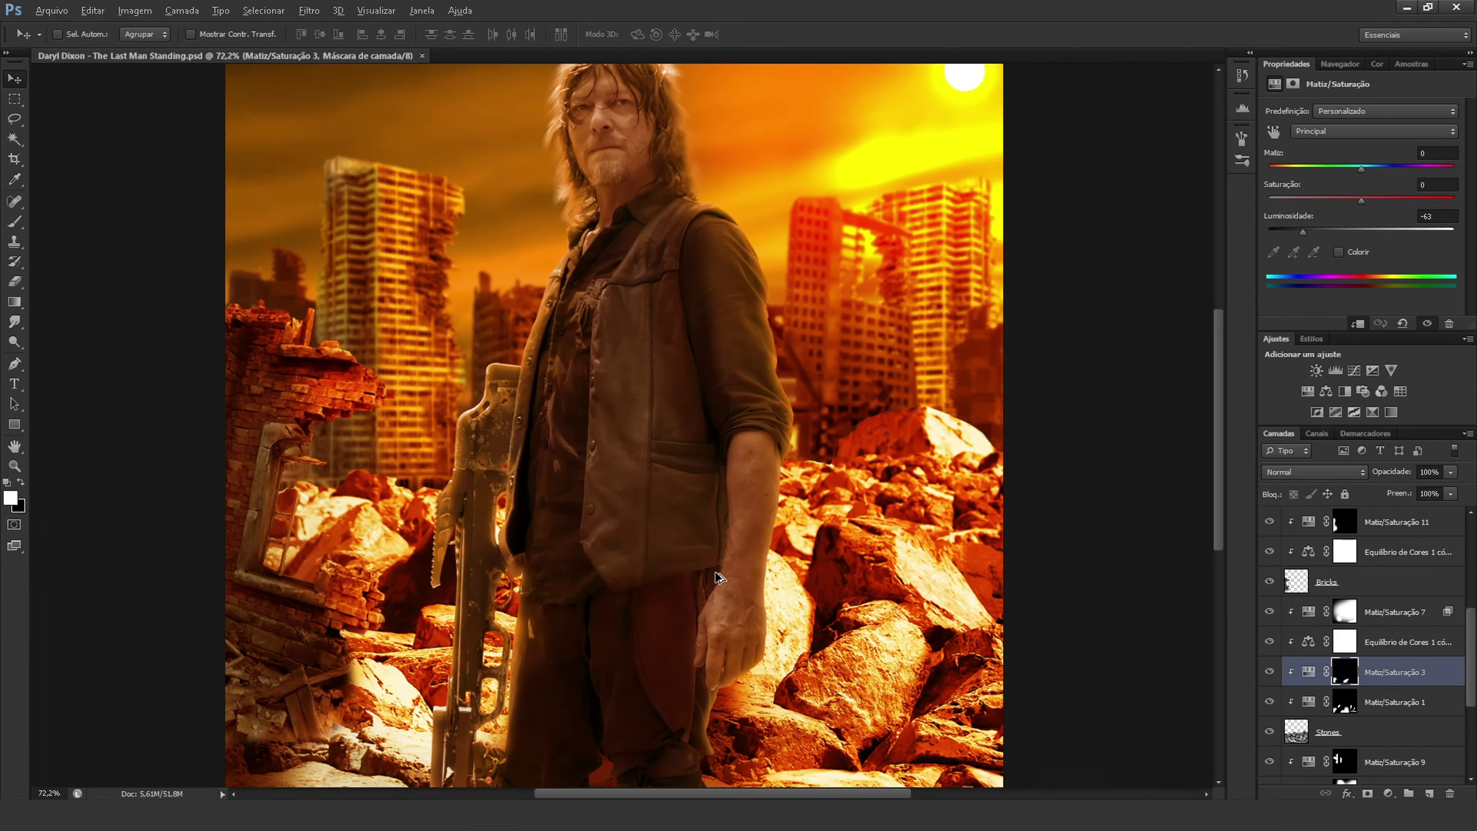
{"action": "scroll", "coordinate": [720, 576], "scroll_direction": "down", "scroll_amount": 1}
Apply a Gaussian blur to the Bricks layer and then the same blur to the Stones layer.
{"action": "key", "text": "alt+bracketright"}
{"action": "key", "text": "alt+bracketright"}
{"action": "key", "text": "alt+bracketright"}
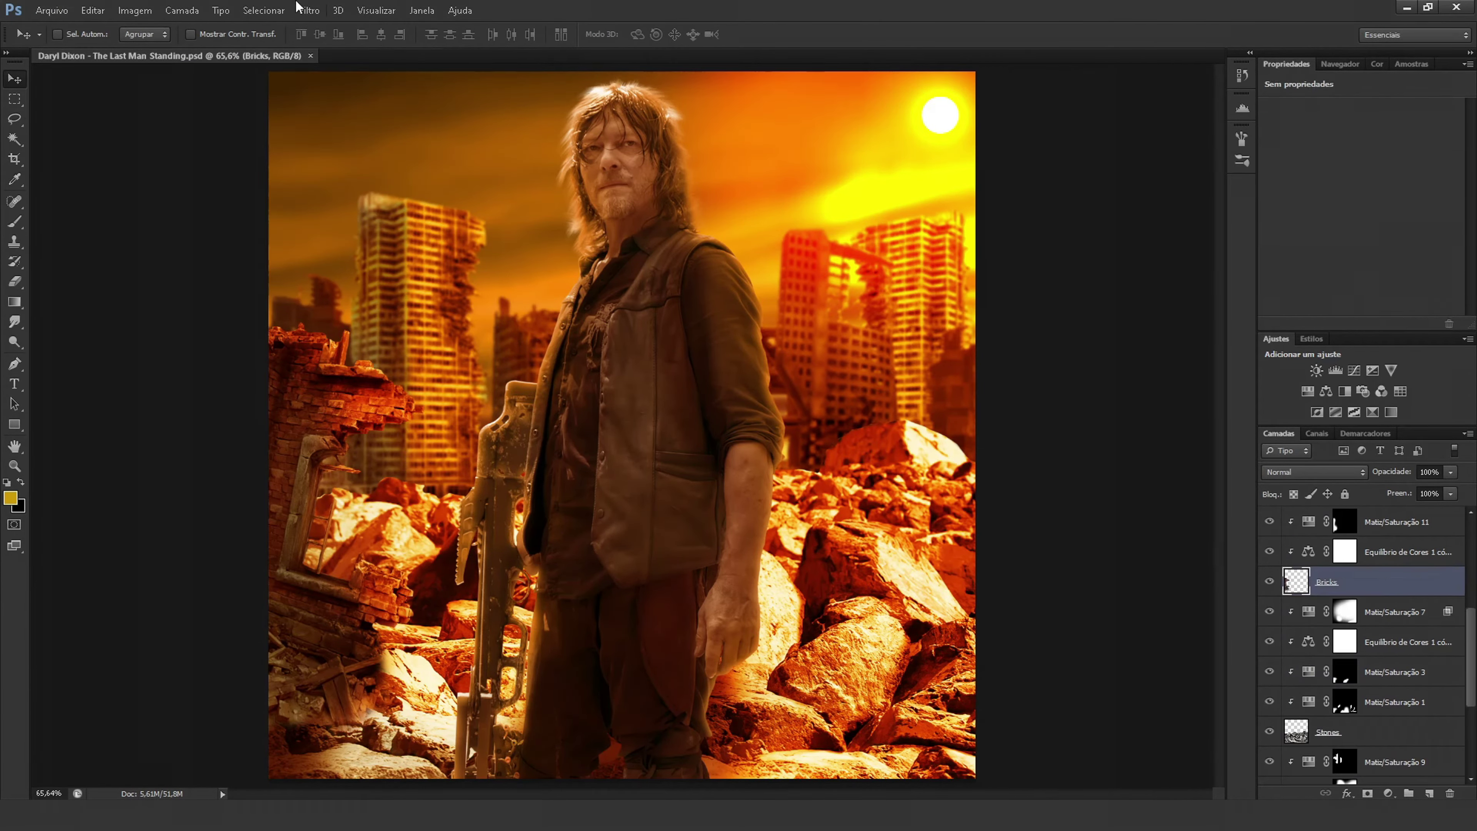
{"action": "left_click", "coordinate": [298, 10]}
{"action": "left_click", "coordinate": [326, 25]}
{"action": "left_click", "coordinate": [1175, 117]}
{"action": "left_click", "coordinate": [1342, 730]}
{"action": "left_click", "coordinate": [309, 10]}
{"action": "left_click", "coordinate": [558, 308]}
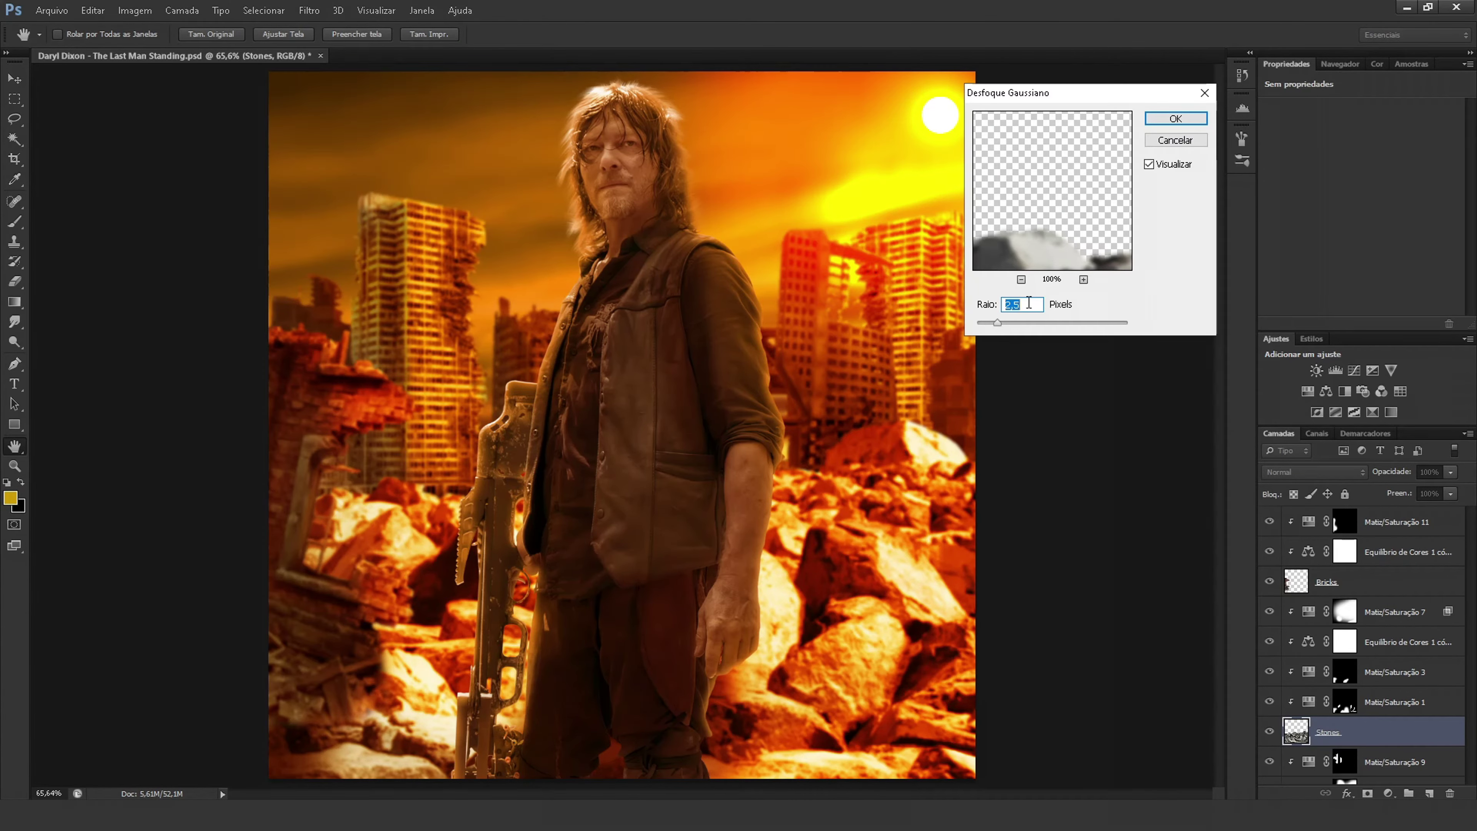
{"action": "left_click", "coordinate": [1176, 120]}
{"action": "scroll", "coordinate": [1311, 618], "scroll_direction": "up", "scroll_amount": 4}
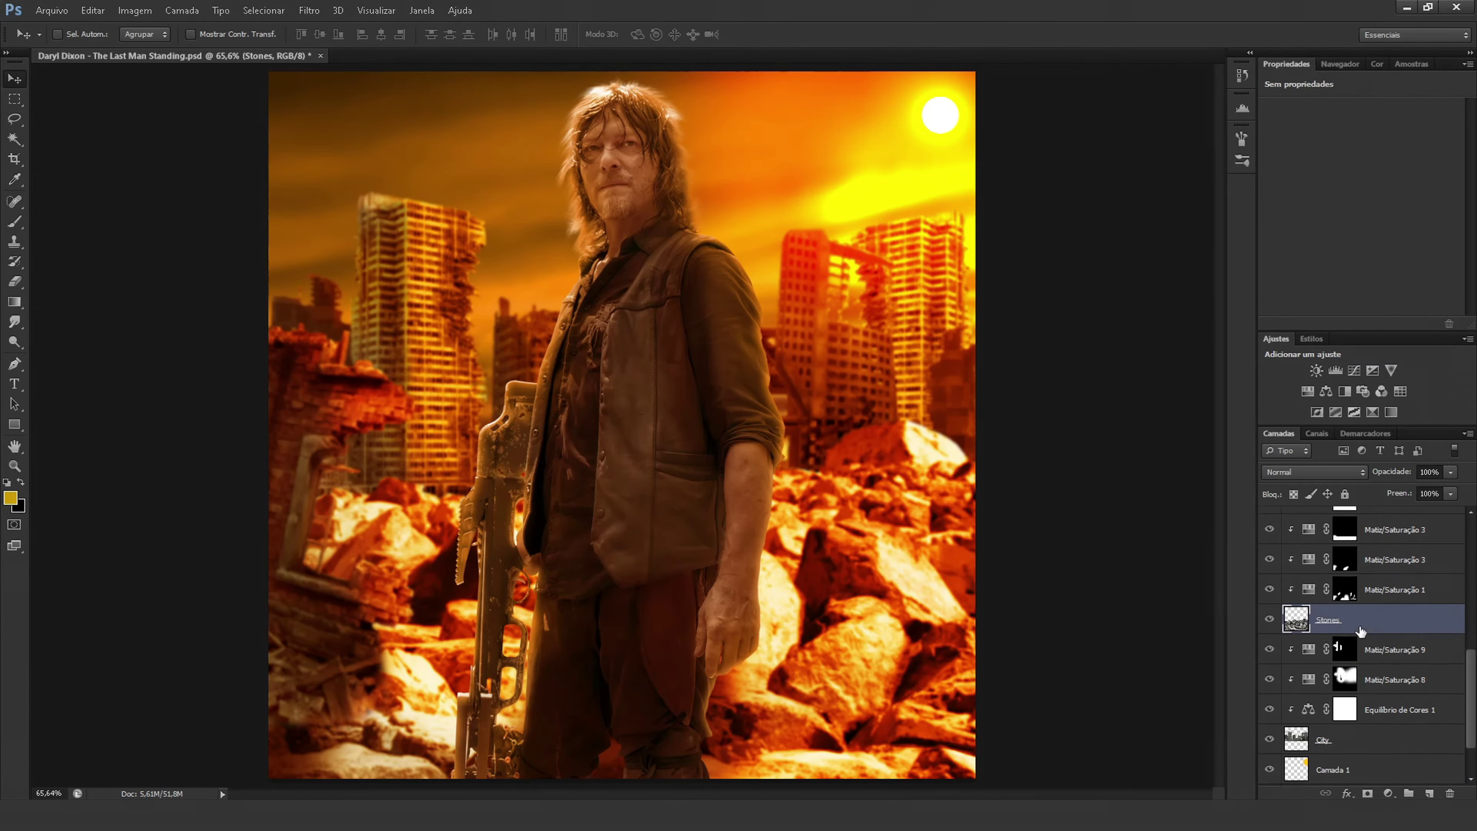
{"action": "scroll", "coordinate": [1311, 618], "scroll_direction": "up", "scroll_amount": 4}
{"action": "left_click", "coordinate": [51, 10]}
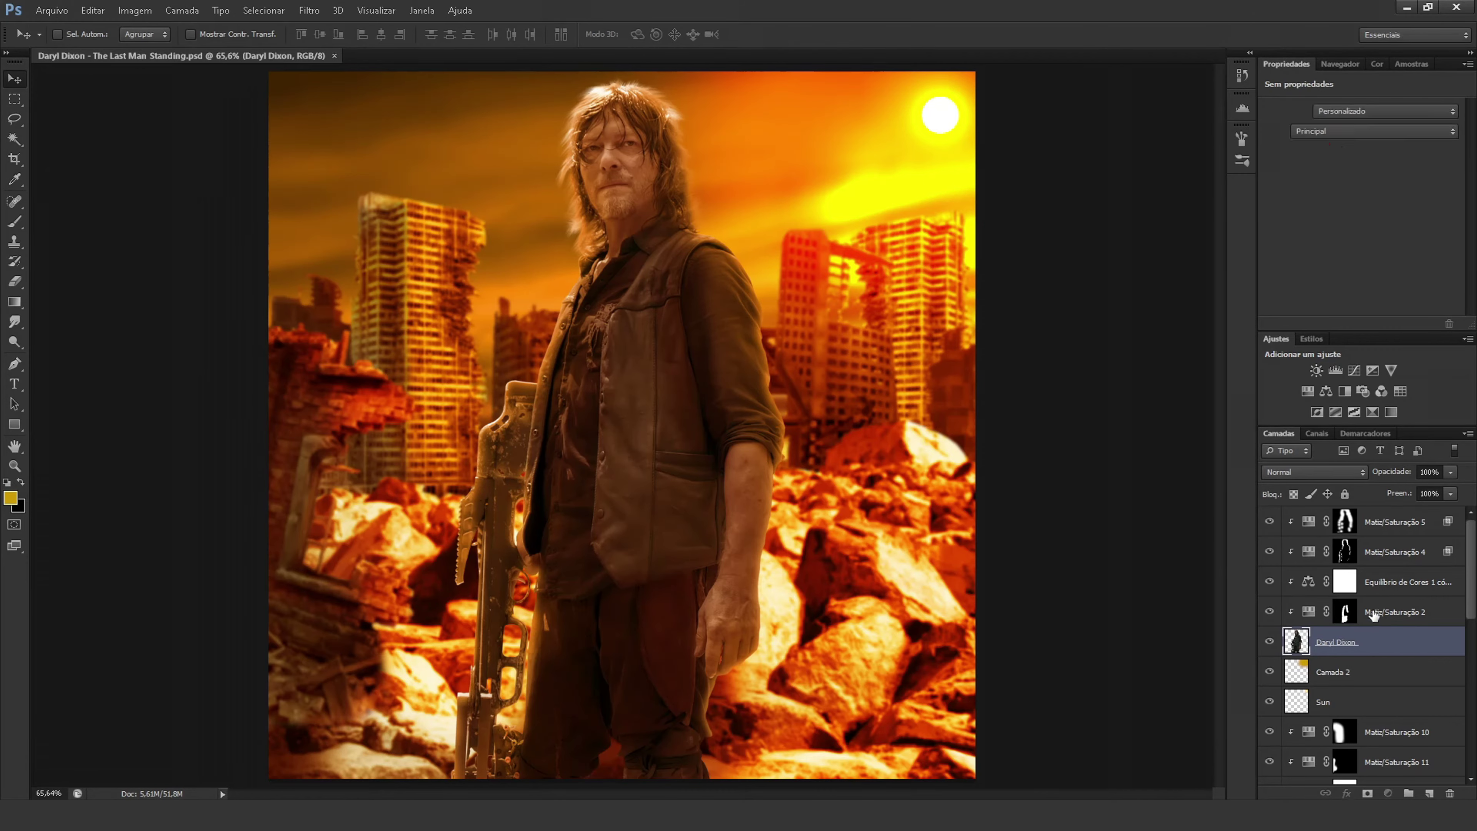
Add a colorized Hue/Saturation layer clipped to the figure, in Luz Direta mode with an inverted mask.
{"action": "left_click", "coordinate": [1408, 581]}
{"action": "left_click", "coordinate": [1270, 611]}
{"action": "left_click", "coordinate": [1270, 611]}
{"action": "left_click", "coordinate": [1269, 551]}
{"action": "left_click", "coordinate": [1270, 551]}
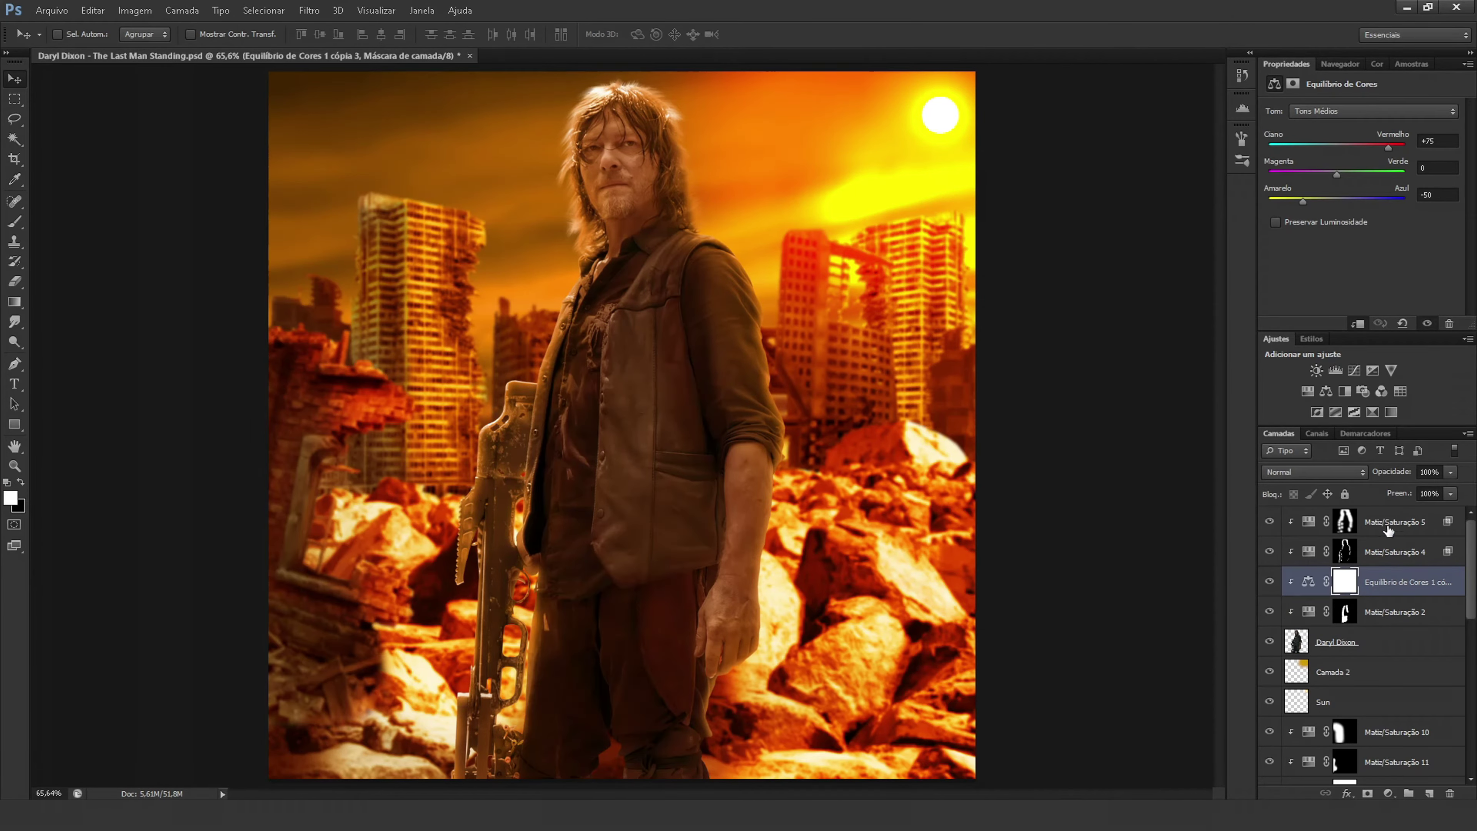
{"action": "left_click", "coordinate": [1396, 522]}
{"action": "left_click", "coordinate": [1389, 793]}
{"action": "left_click", "coordinate": [1304, 613]}
{"action": "left_click", "coordinate": [1339, 251]}
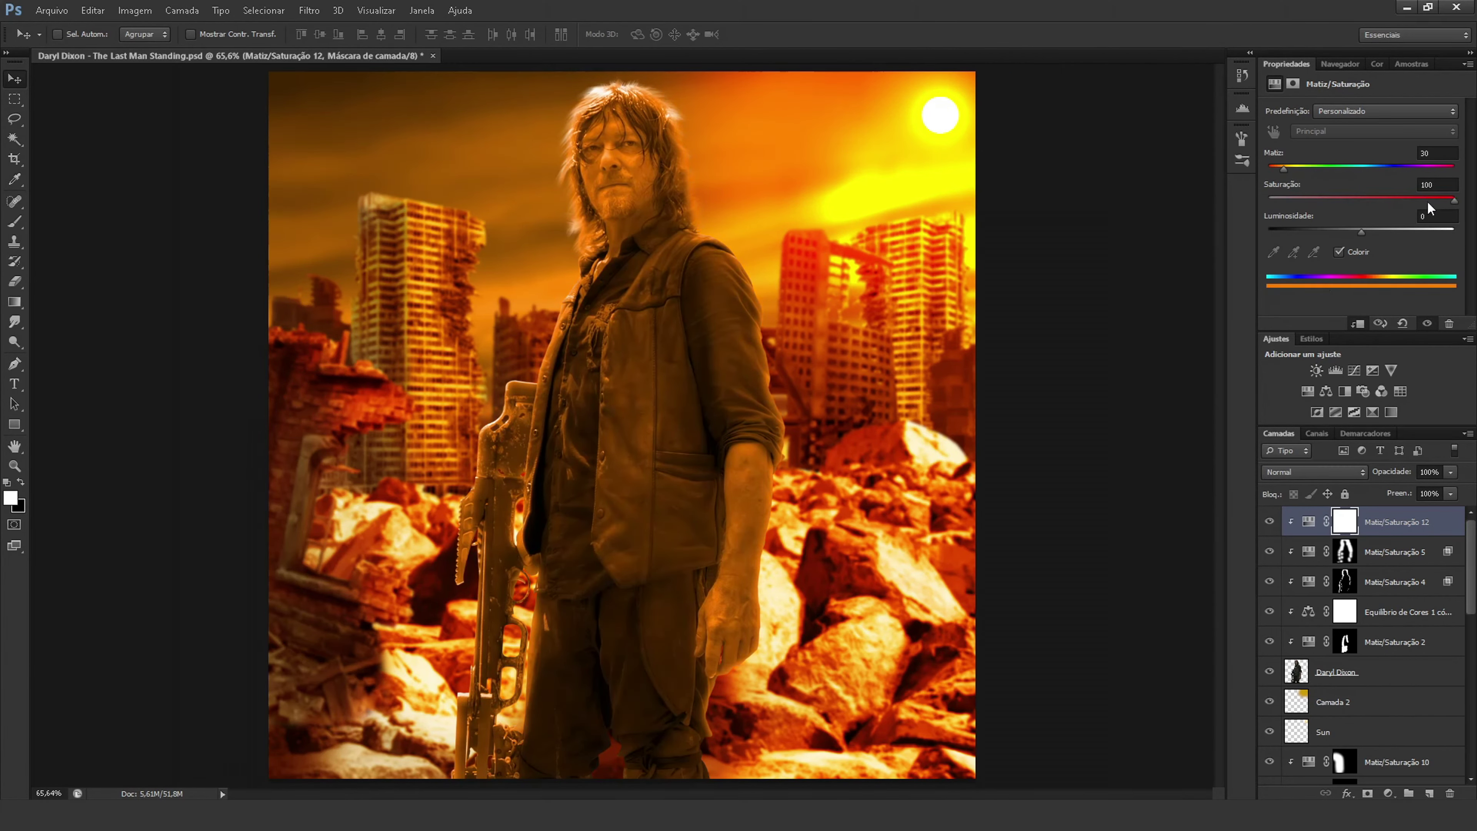
{"action": "left_click", "coordinate": [1313, 472]}
{"action": "left_click", "coordinate": [1293, 425]}
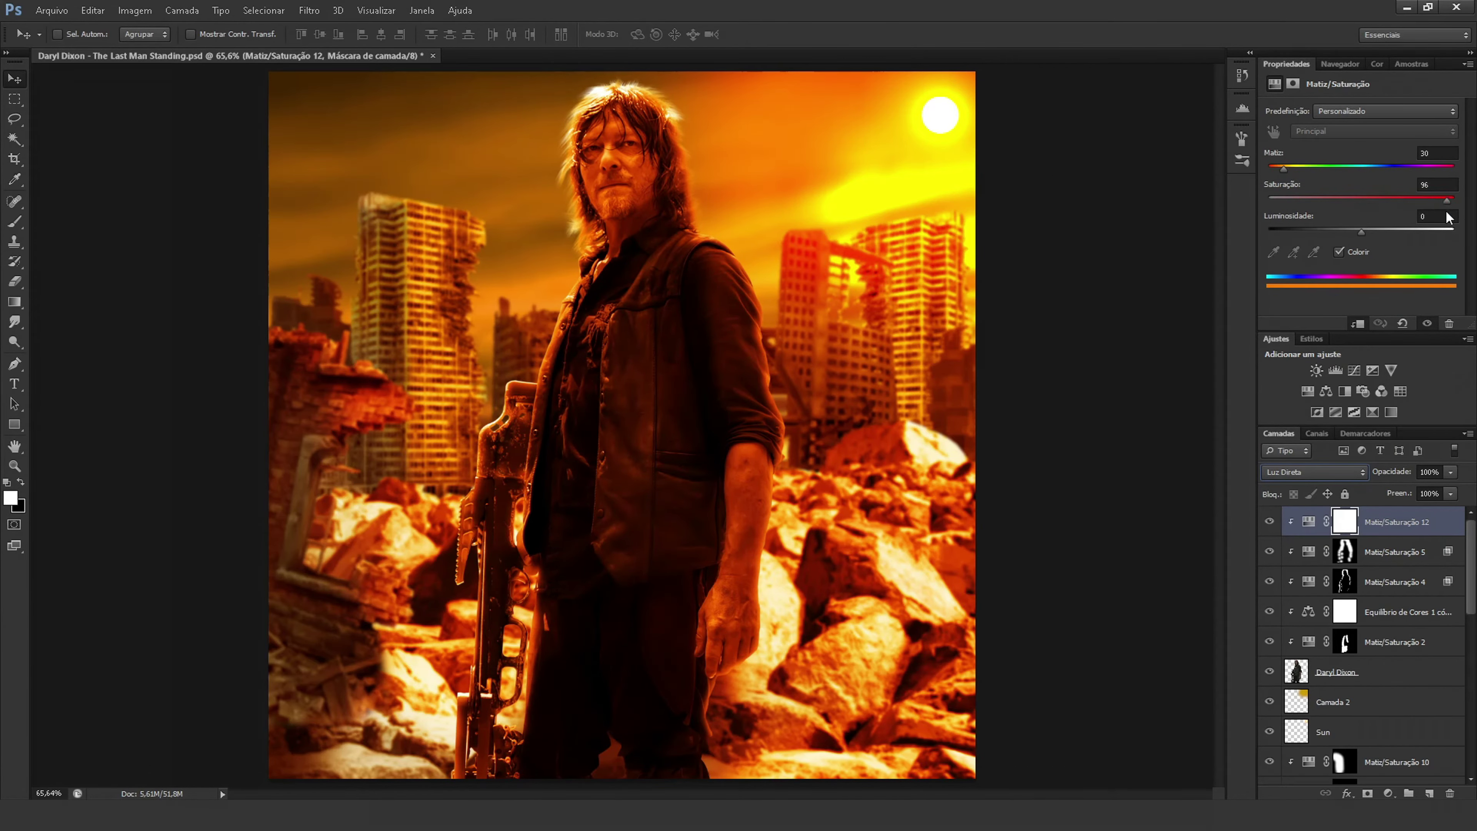
{"action": "key", "text": "ctrl+i"}
{"action": "key", "text": "b"}
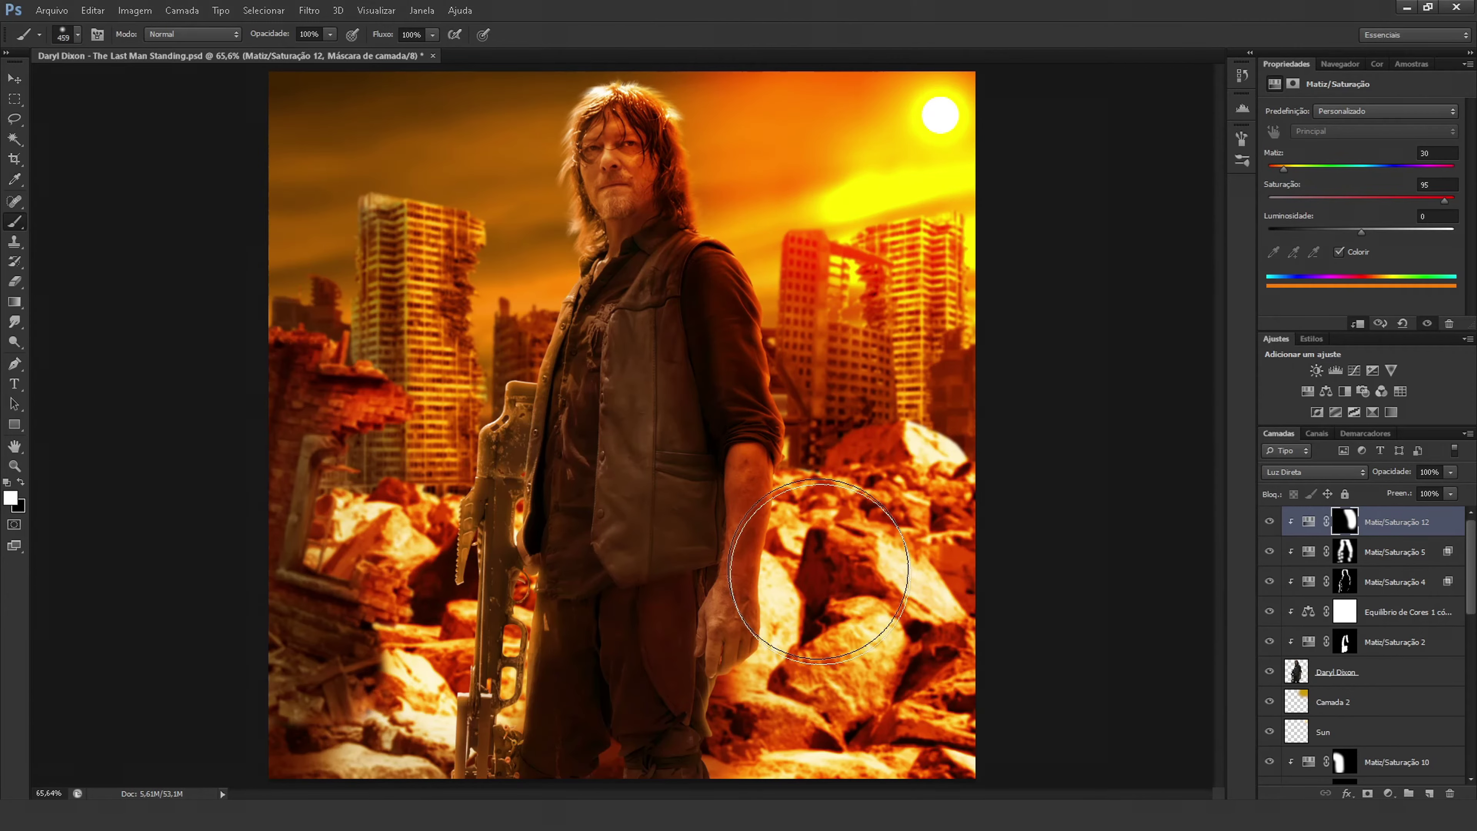
Hide the Hue/Saturation 12 tint and select the Hue/Saturation 5 layer.
{"action": "scroll", "coordinate": [709, 330], "scroll_direction": "up", "scroll_amount": 4}
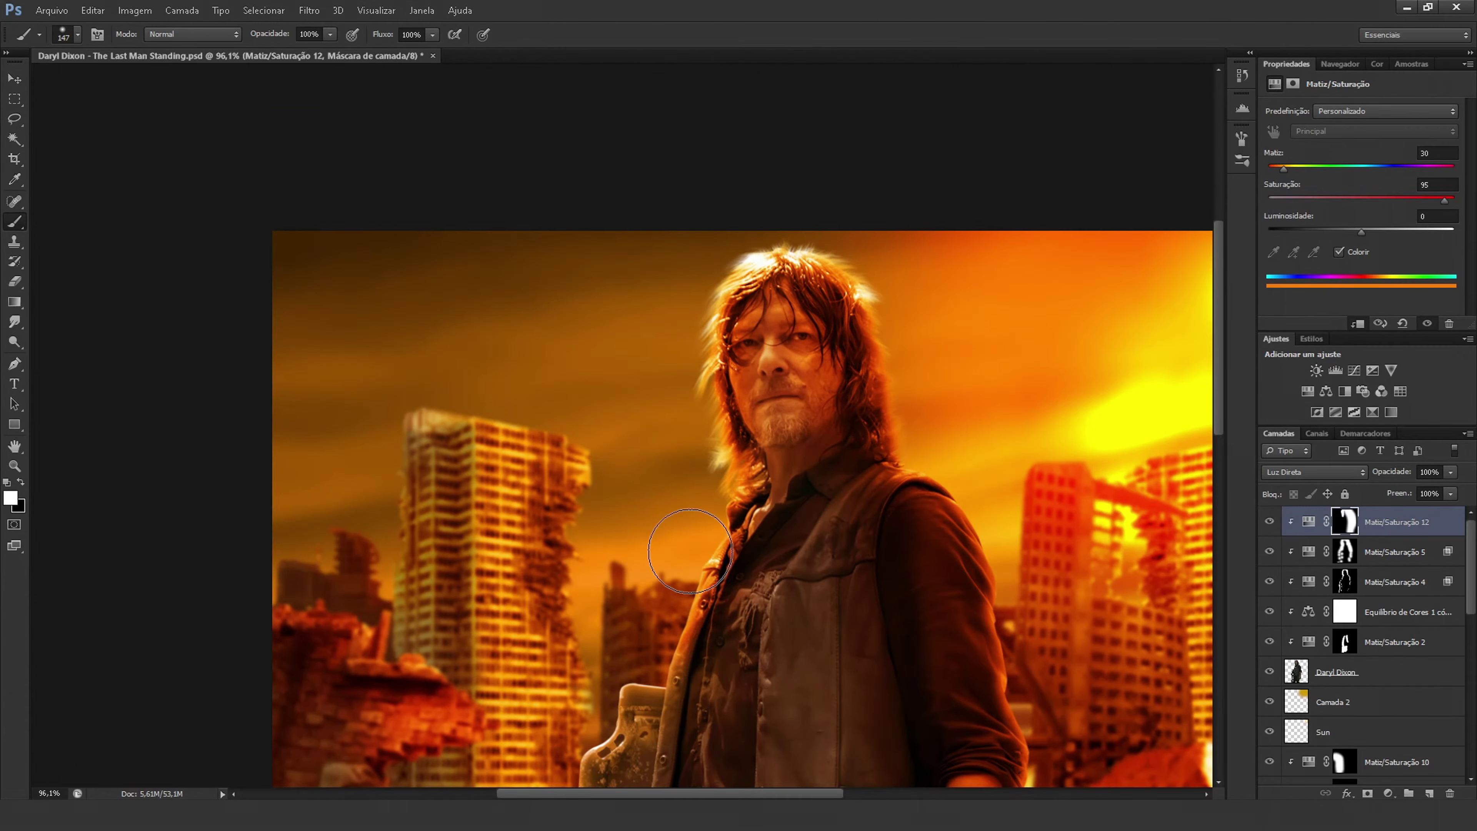
{"action": "scroll", "coordinate": [689, 551], "scroll_direction": "down", "scroll_amount": 5}
{"action": "scroll", "coordinate": [450, 477], "scroll_direction": "down", "scroll_amount": 2}
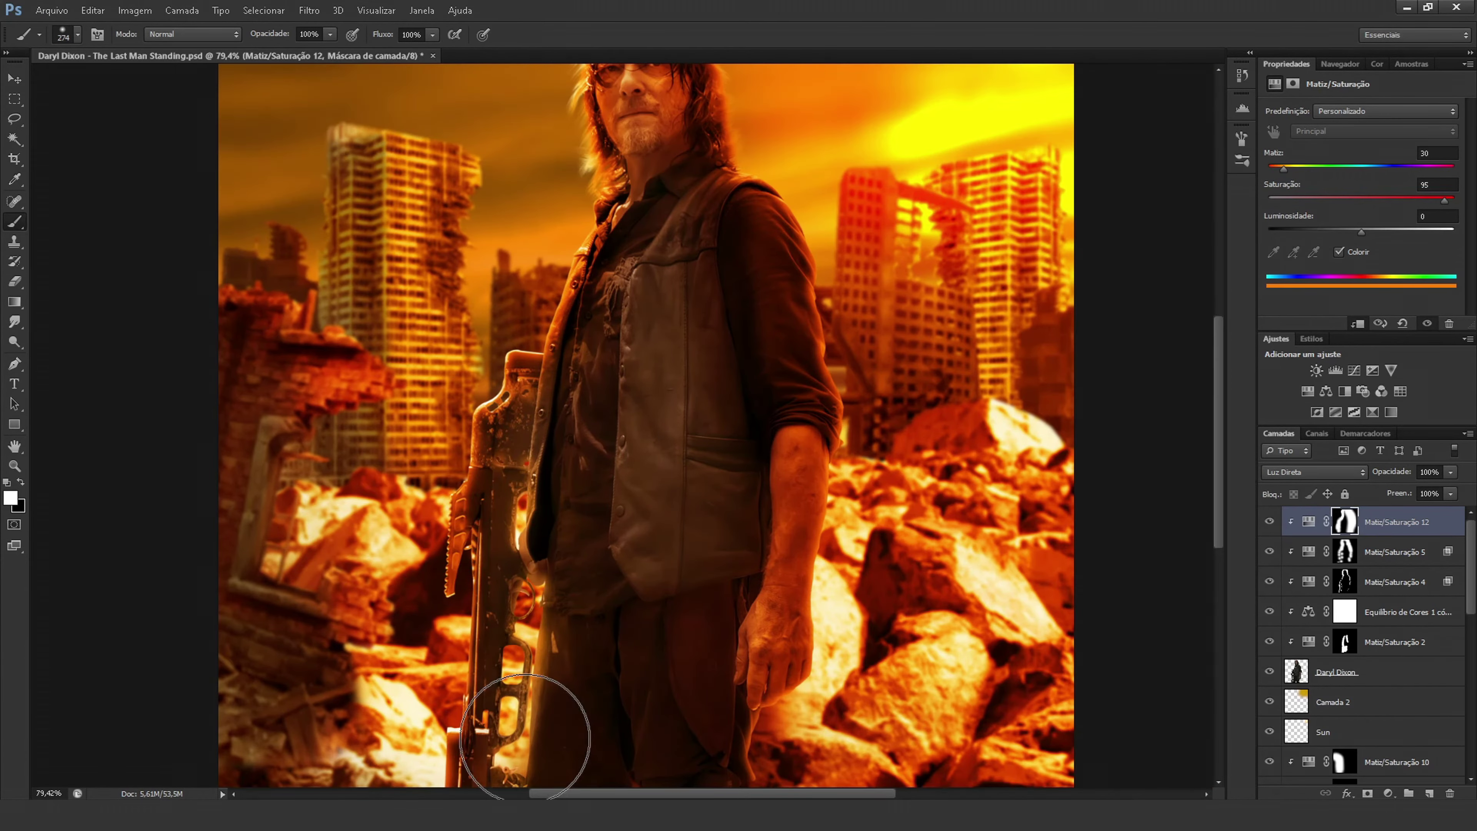
{"action": "scroll", "coordinate": [582, 716], "scroll_direction": "down", "scroll_amount": 6}
{"action": "scroll", "coordinate": [713, 688], "scroll_direction": "up", "scroll_amount": 3}
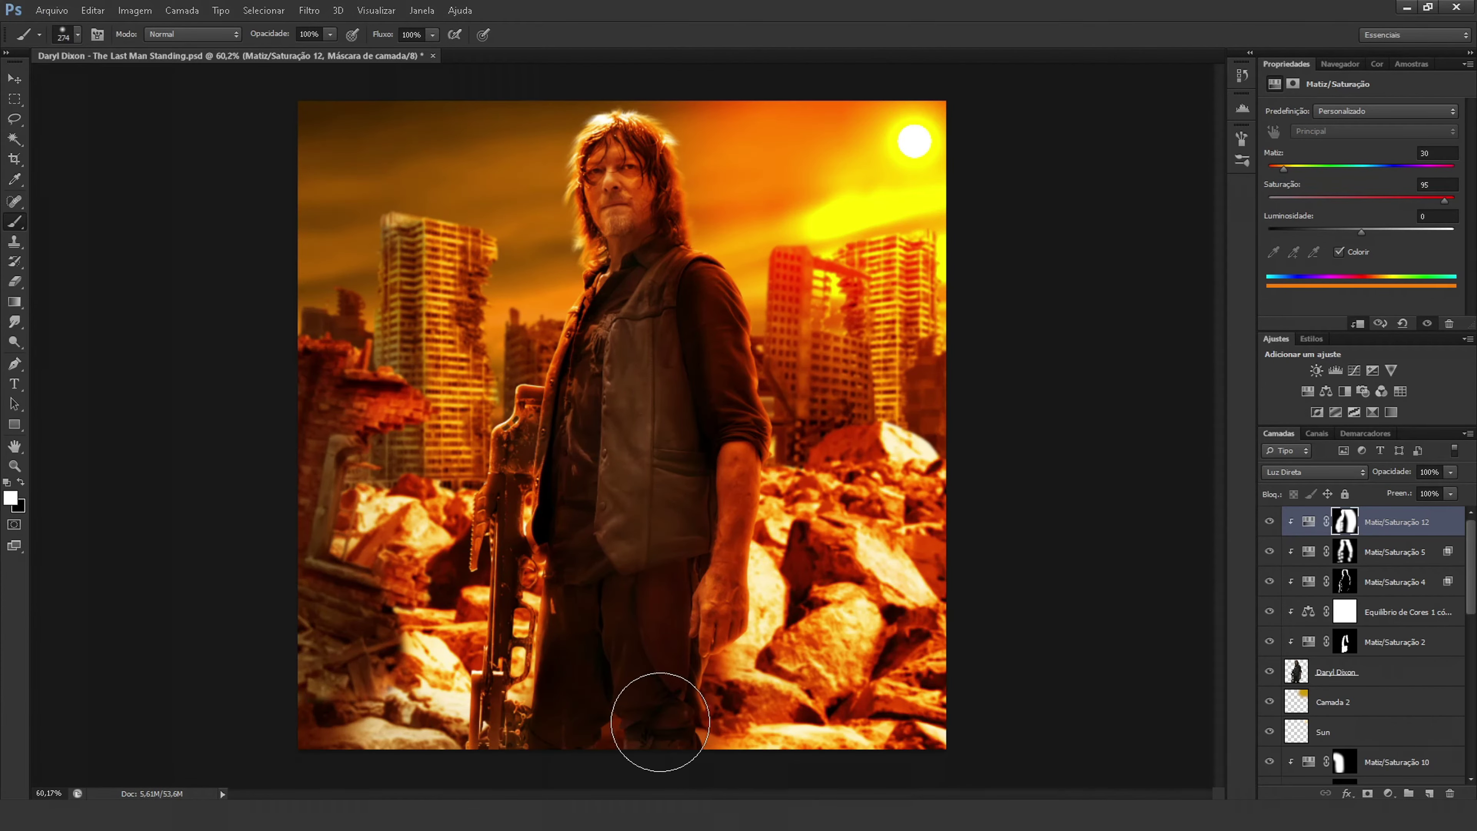
{"action": "left_click", "coordinate": [1268, 522]}
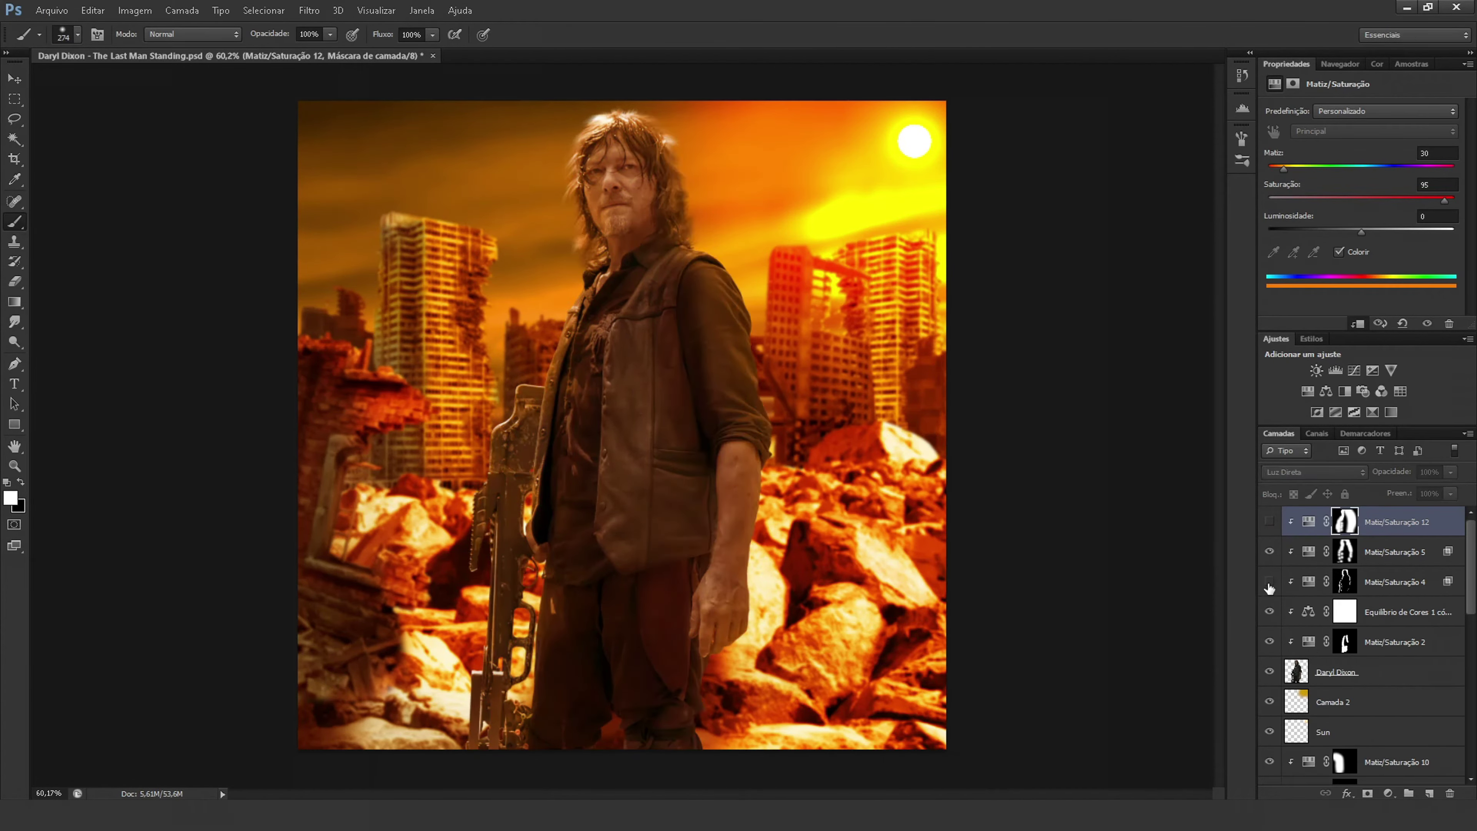
{"action": "left_click", "coordinate": [1395, 552]}
{"action": "key", "text": "bracketright"}
{"action": "key", "text": "bracketright"}
{"action": "key", "text": "bracketright"}
Add a clipped Hue/Saturation 13 colorized at hue 30, saturation 90, and paint its glow on the head.
{"action": "left_click", "coordinate": [1389, 793]}
{"action": "left_click", "coordinate": [1338, 615]}
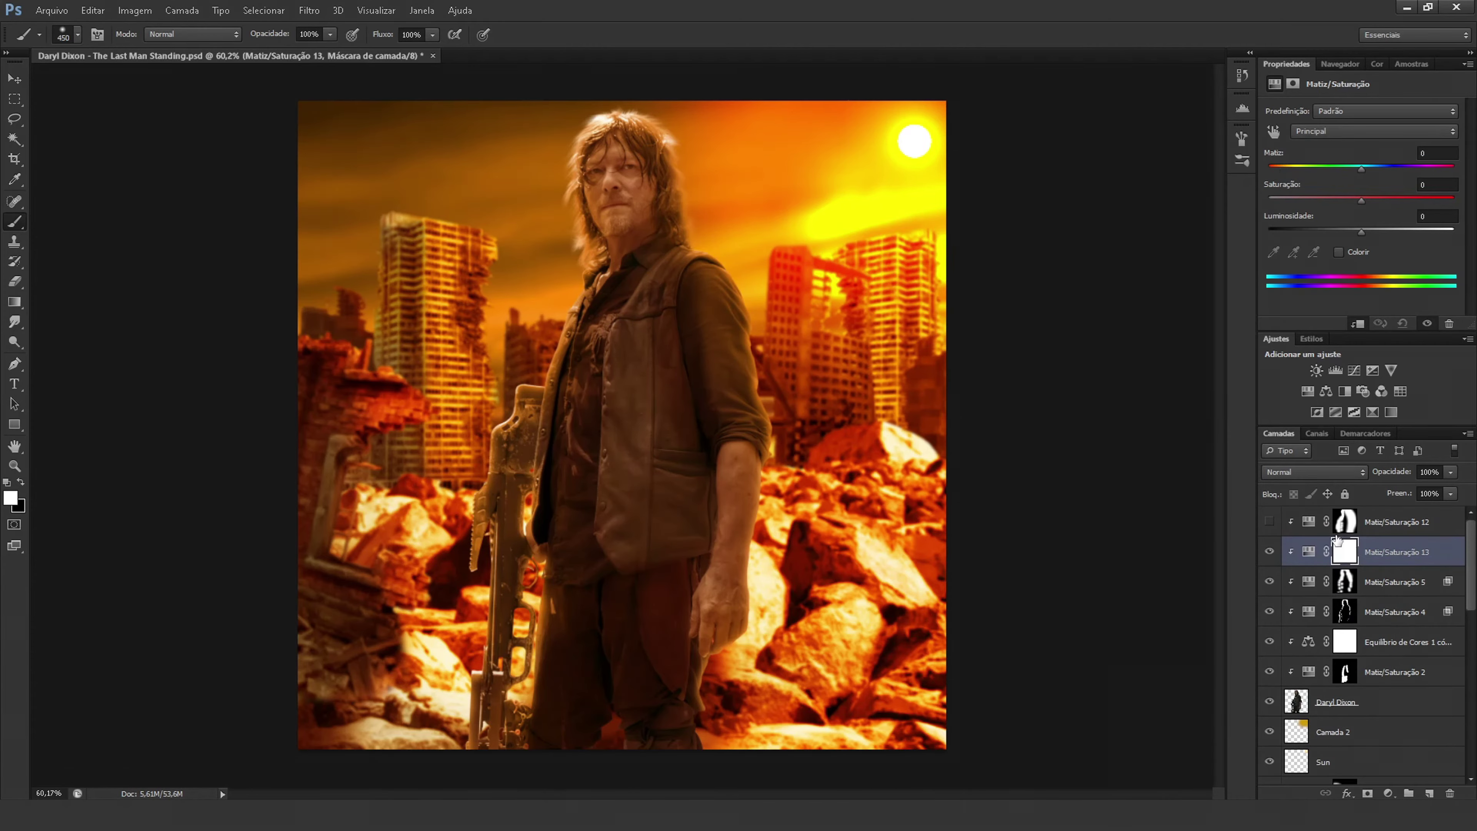
{"action": "left_click_drag", "start_coordinate": [1283, 169], "coordinate": [1284, 204]}
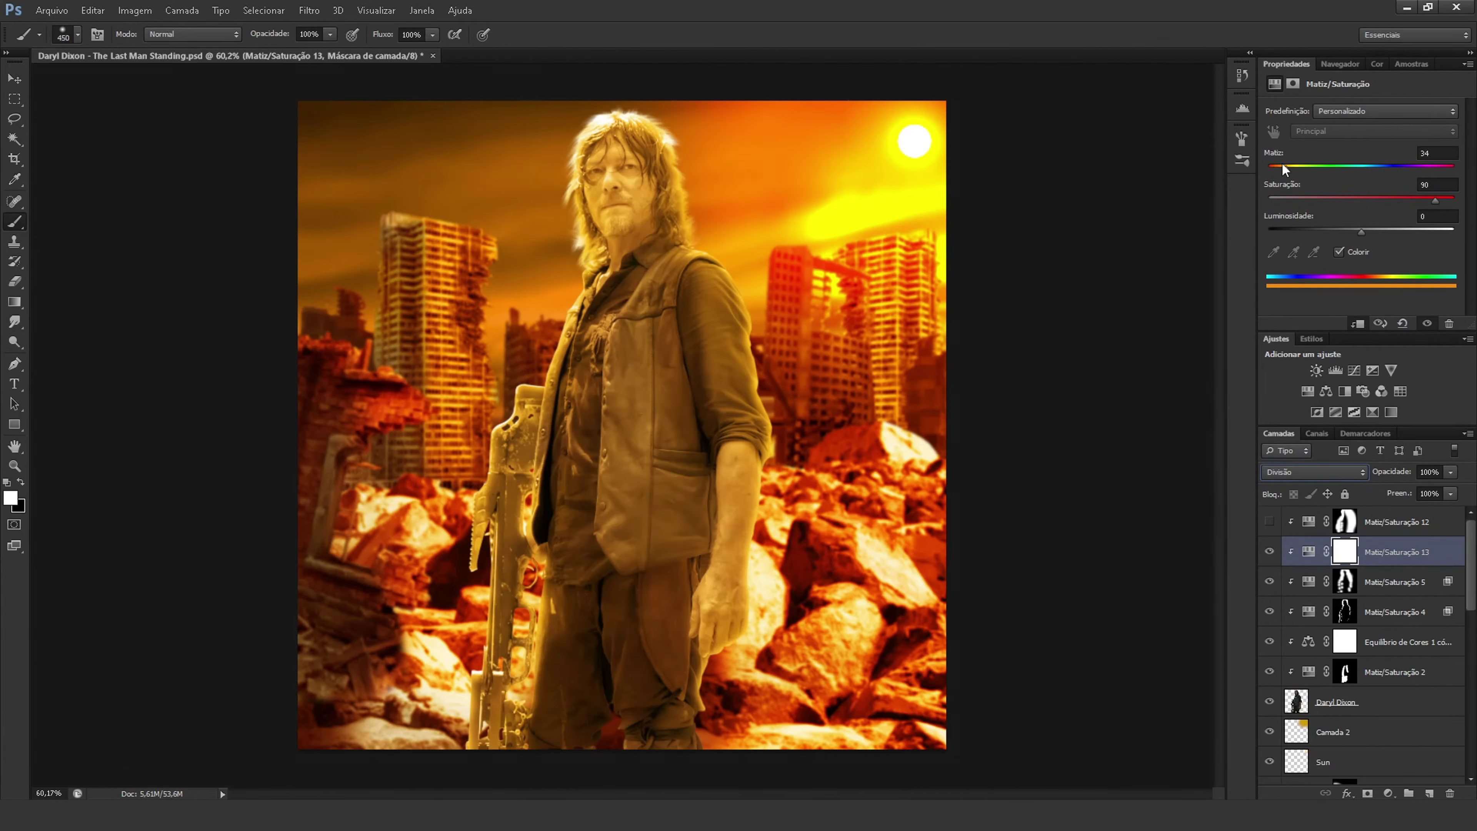
{"action": "key", "text": "ctrl+i"}
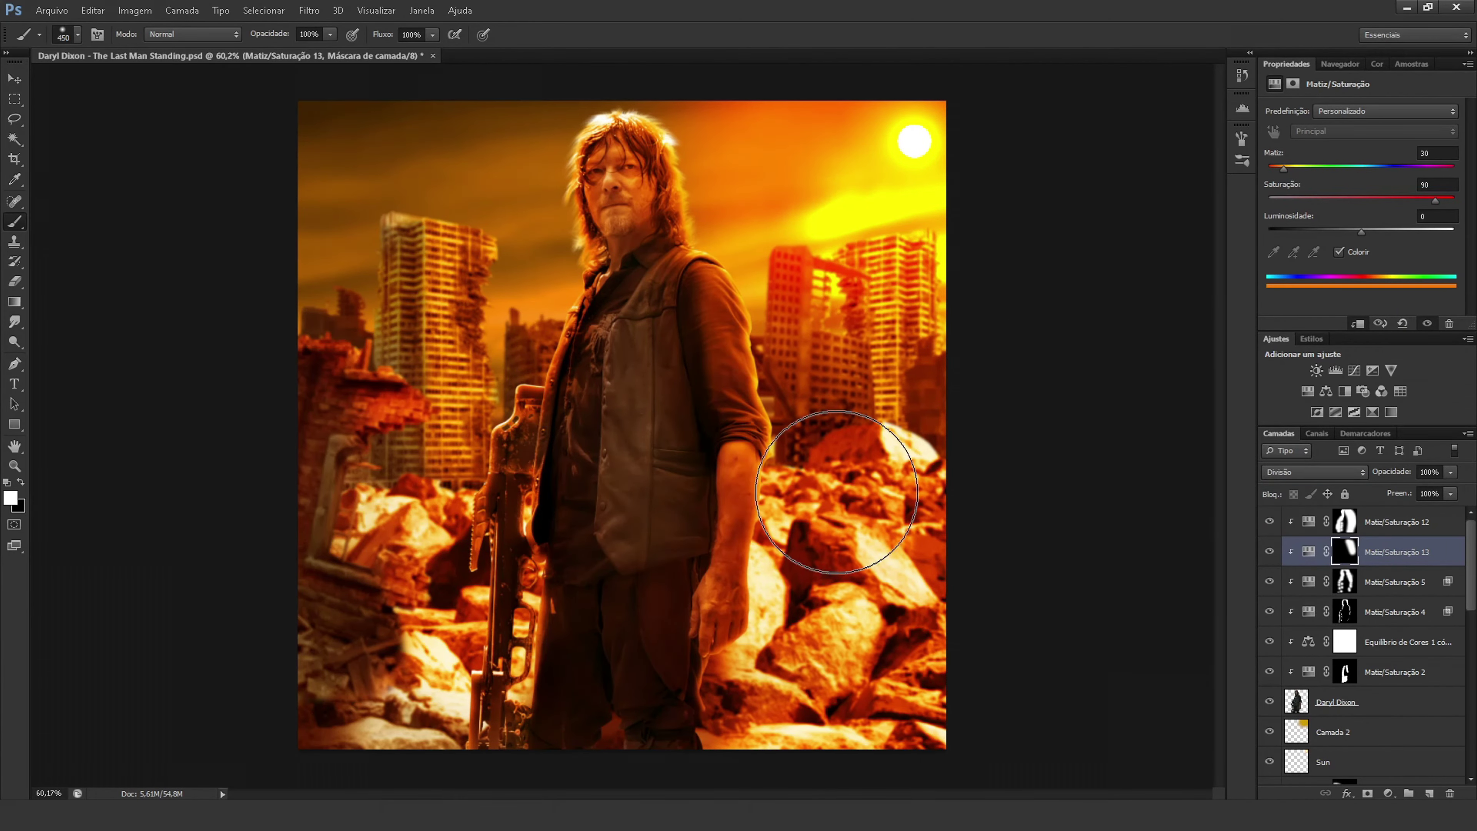
{"action": "left_click_drag", "start_coordinate": [679, 250], "coordinate": [721, 260]}
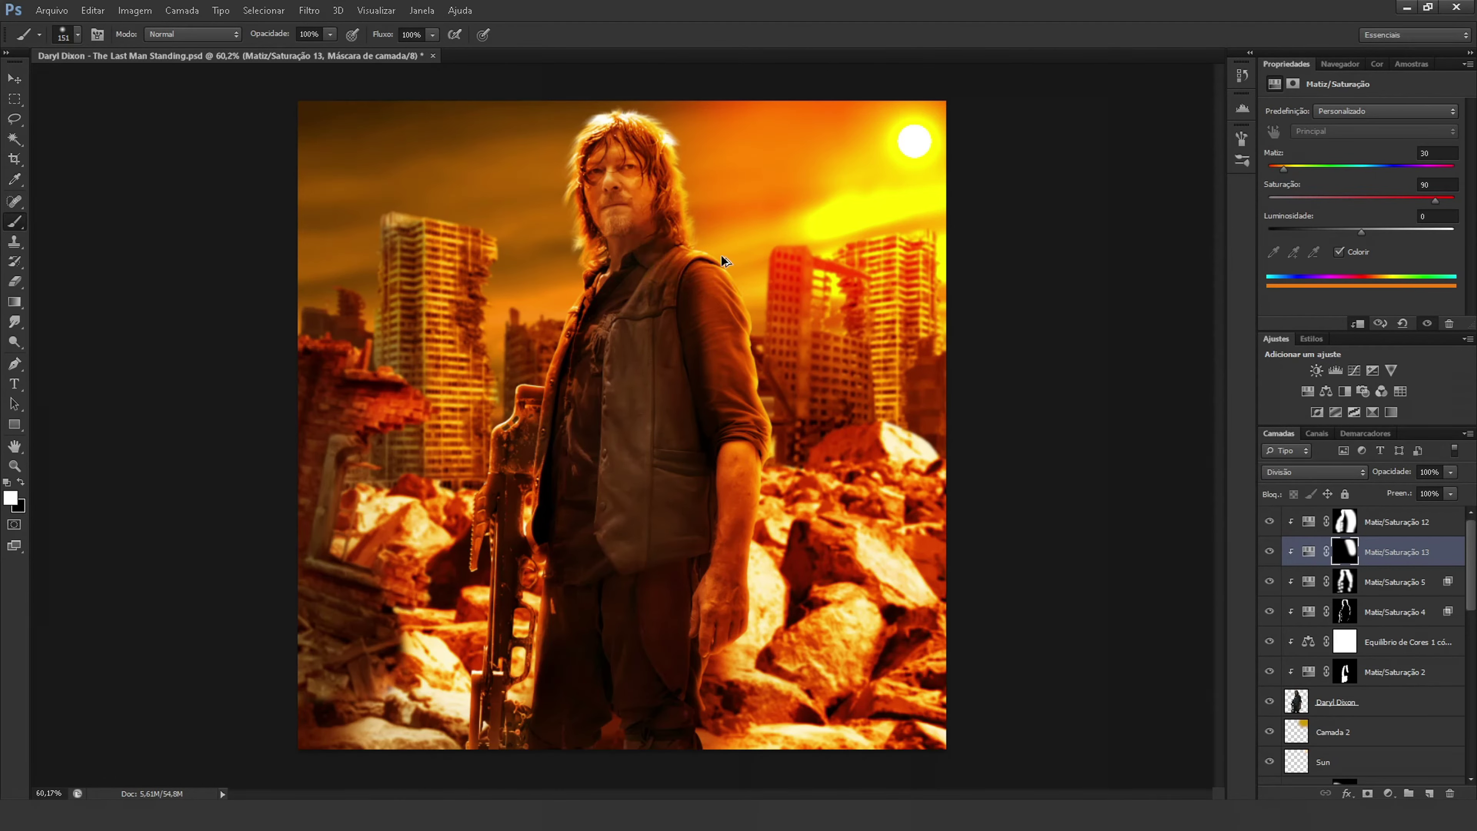
Paint the orange glow along the rifle and reselect the Hue/Saturation 5 layer.
{"action": "scroll", "coordinate": [716, 349], "scroll_direction": "up", "scroll_amount": 2}
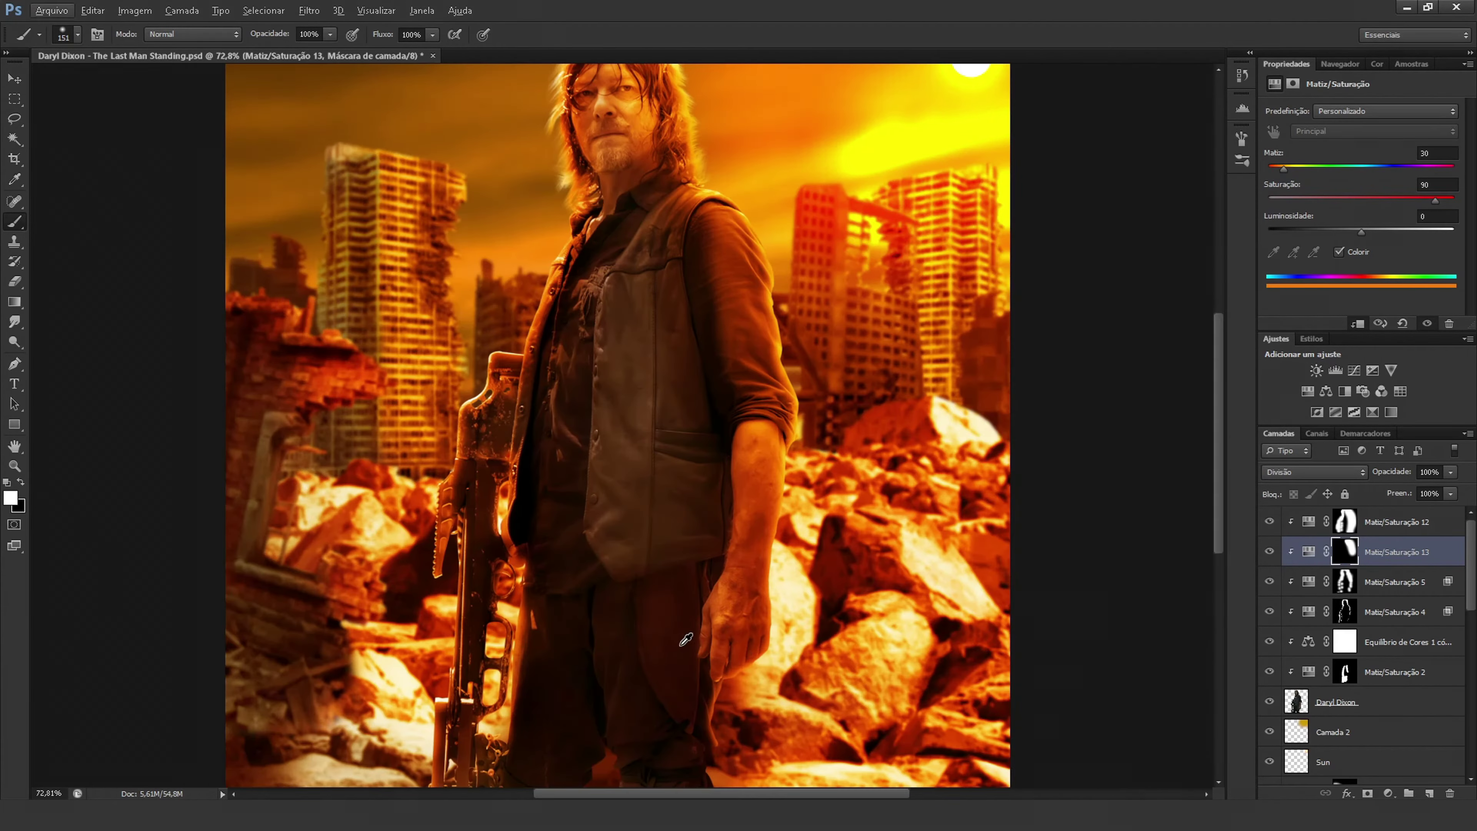
{"action": "scroll", "coordinate": [731, 519], "scroll_direction": "up", "scroll_amount": 3}
{"action": "scroll", "coordinate": [731, 519], "scroll_direction": "down", "scroll_amount": 2}
{"action": "scroll", "coordinate": [616, 422], "scroll_direction": "up", "scroll_amount": 2}
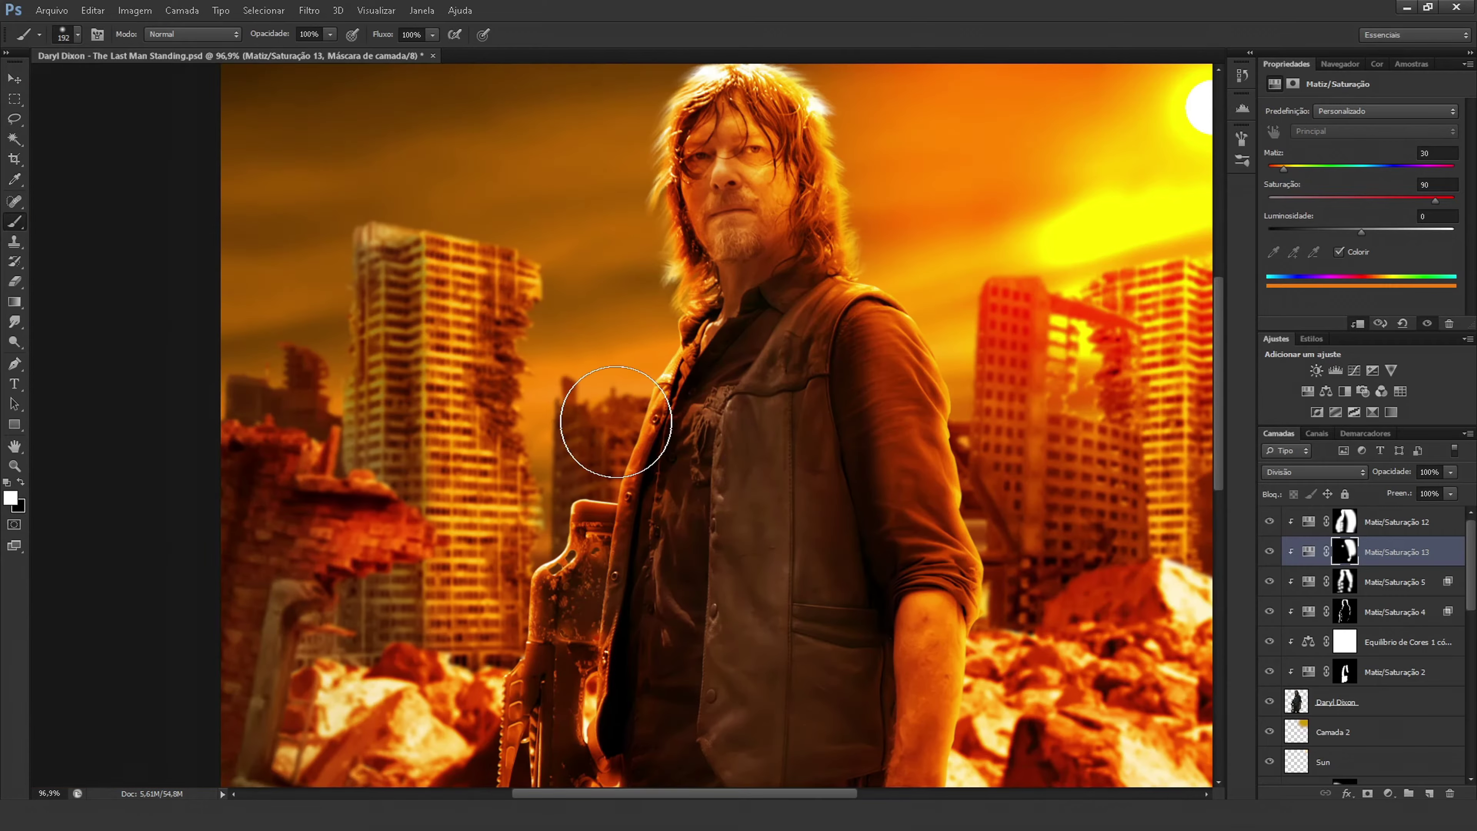
{"action": "scroll", "coordinate": [478, 640], "scroll_direction": "down", "scroll_amount": 2}
{"action": "left_click_drag", "start_coordinate": [518, 619], "coordinate": [504, 774]}
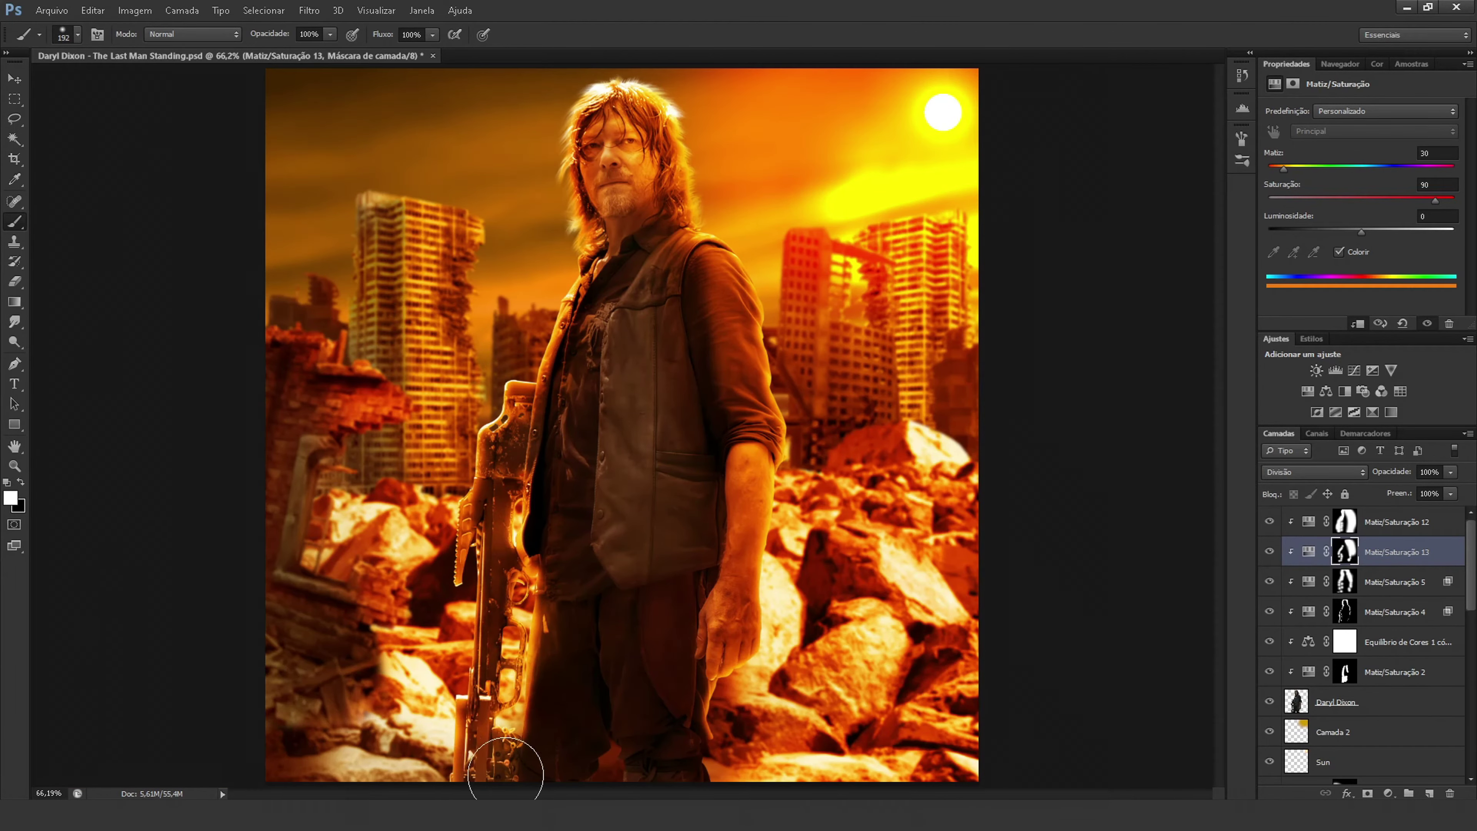
{"action": "scroll", "coordinate": [443, 554], "scroll_direction": "down", "scroll_amount": 2}
{"action": "scroll", "coordinate": [443, 554], "scroll_direction": "up", "scroll_amount": 1}
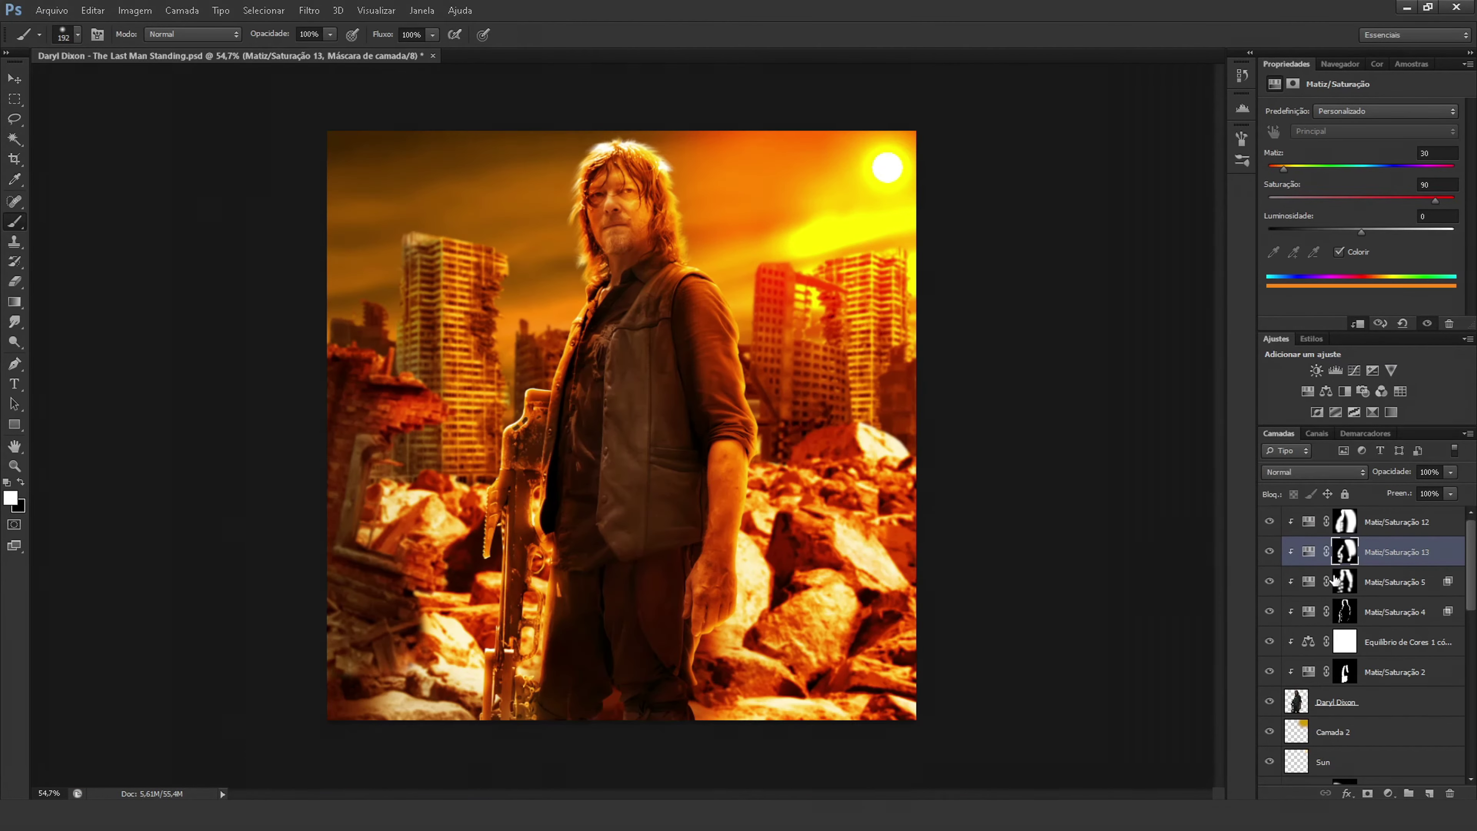
{"action": "left_click", "coordinate": [1396, 581]}
Lower Hue/Saturation 4 to 50% opacity and save the document.
{"action": "left_click", "coordinate": [1396, 612]}
{"action": "left_click", "coordinate": [1450, 472]}
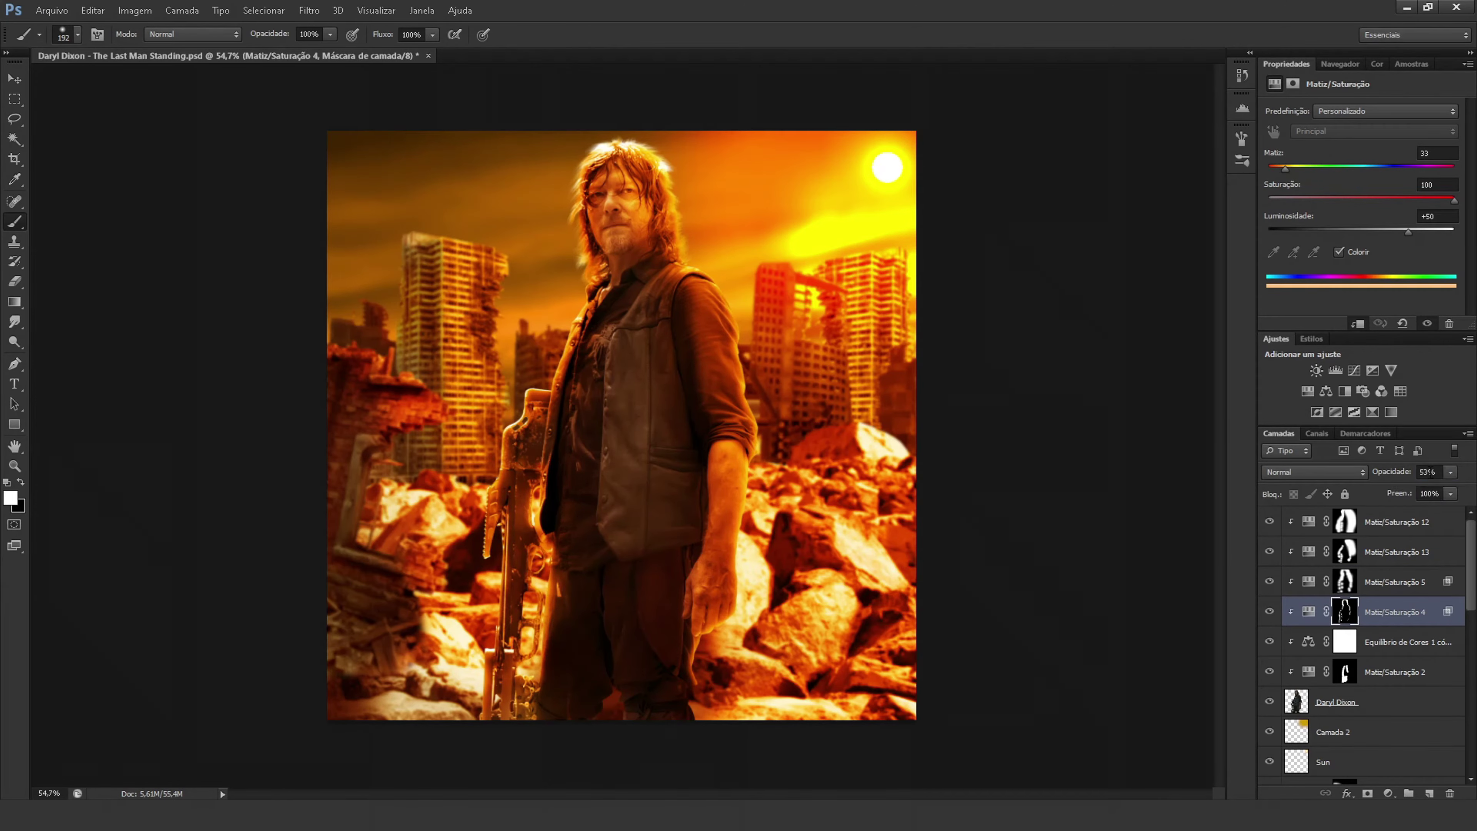
{"action": "type", "text": "50"}
{"action": "key", "text": "Return"}
{"action": "scroll", "coordinate": [1253, 610], "scroll_direction": "up", "scroll_amount": 1}
{"action": "key", "text": "ctrl+s"}
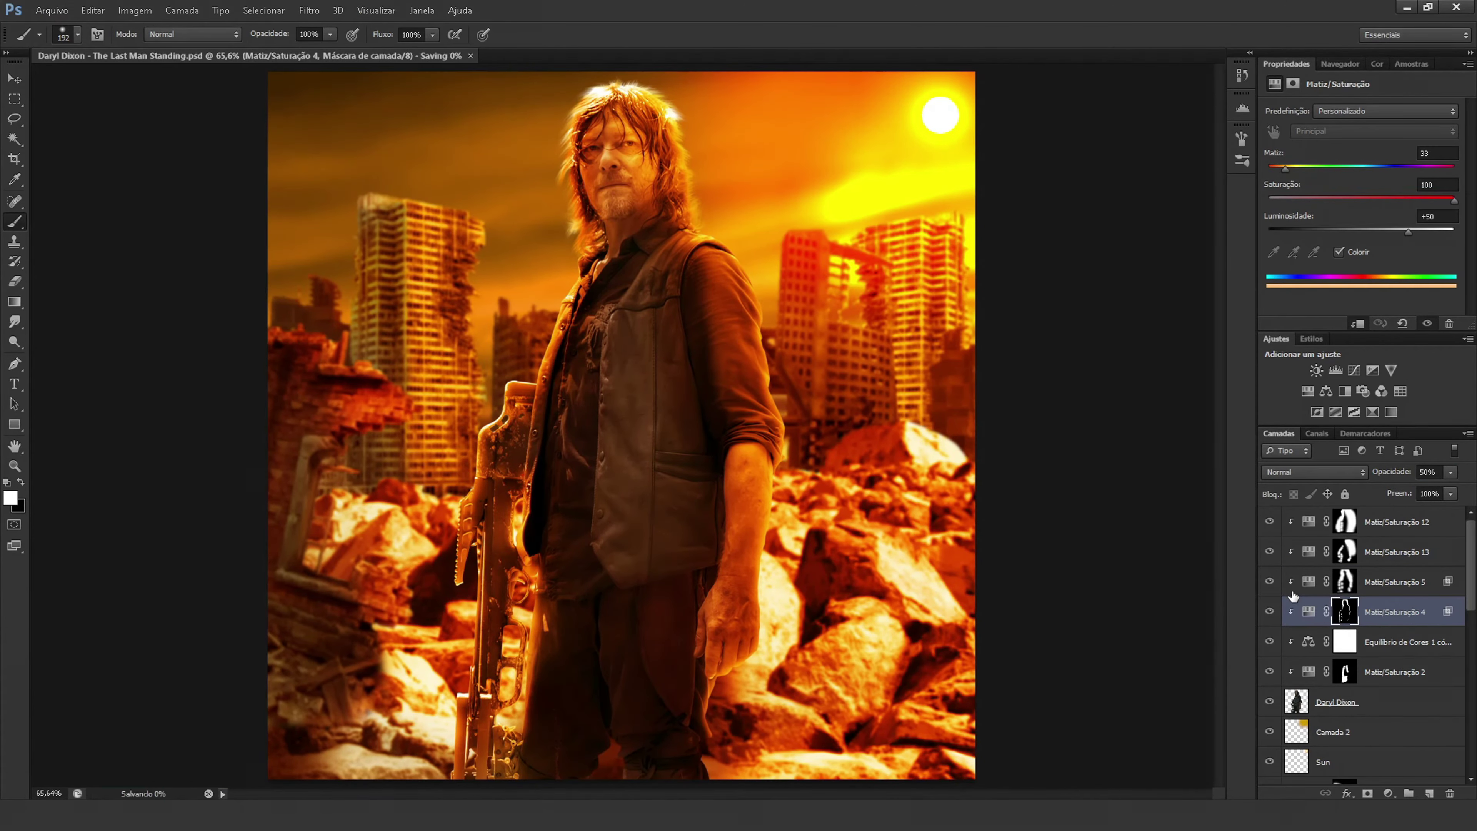
Review the figure's colour balance layer, with yellow–blue at -40.
{"action": "left_click", "coordinate": [1270, 640]}
{"action": "scroll", "coordinate": [868, 551], "scroll_direction": "down", "scroll_amount": 3}
{"action": "left_click", "coordinate": [1408, 642]}
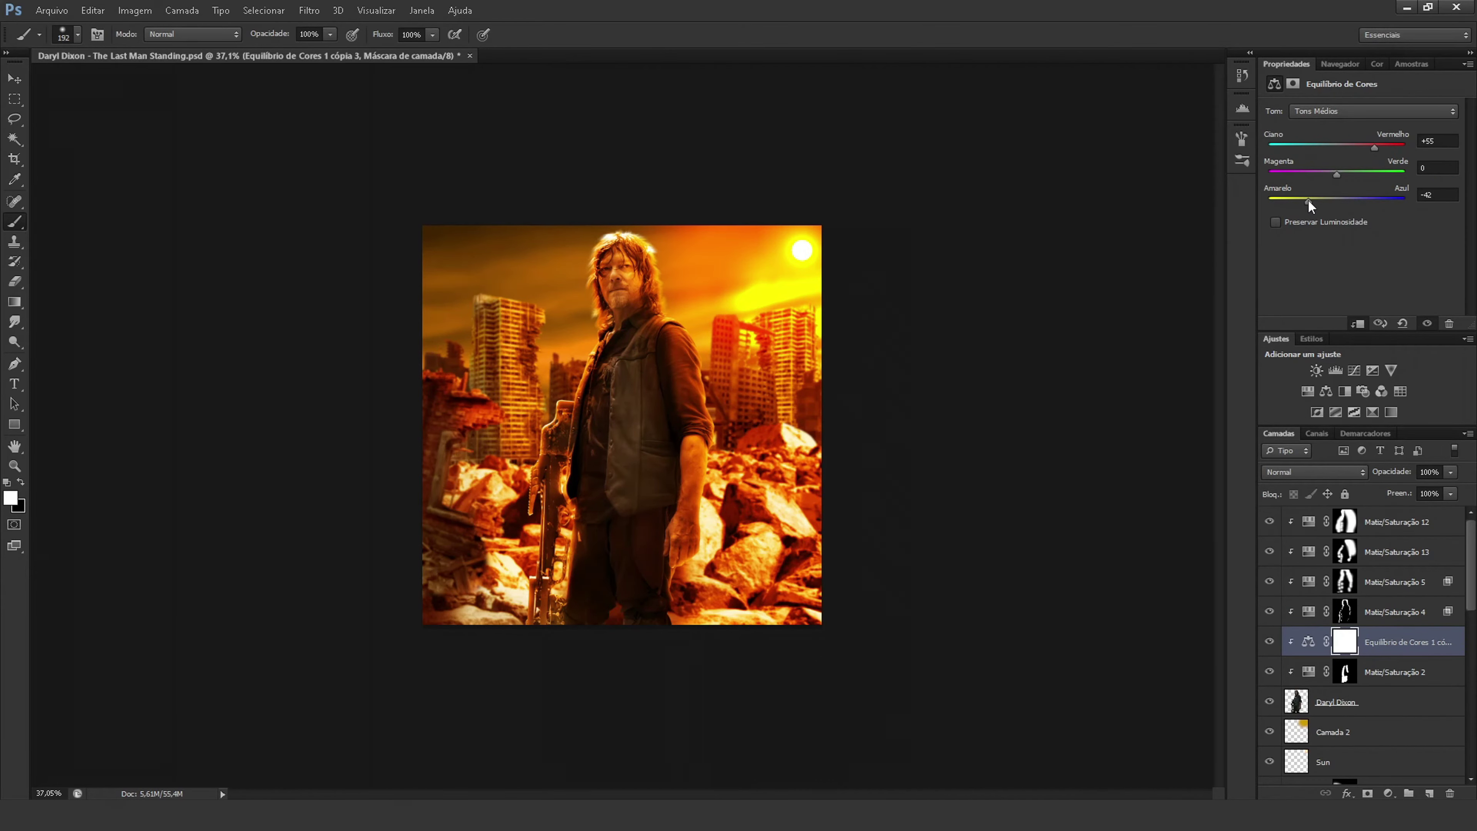
{"action": "scroll", "coordinate": [968, 530], "scroll_direction": "up", "scroll_amount": 3}
{"action": "scroll", "coordinate": [969, 530], "scroll_direction": "down", "scroll_amount": 1}
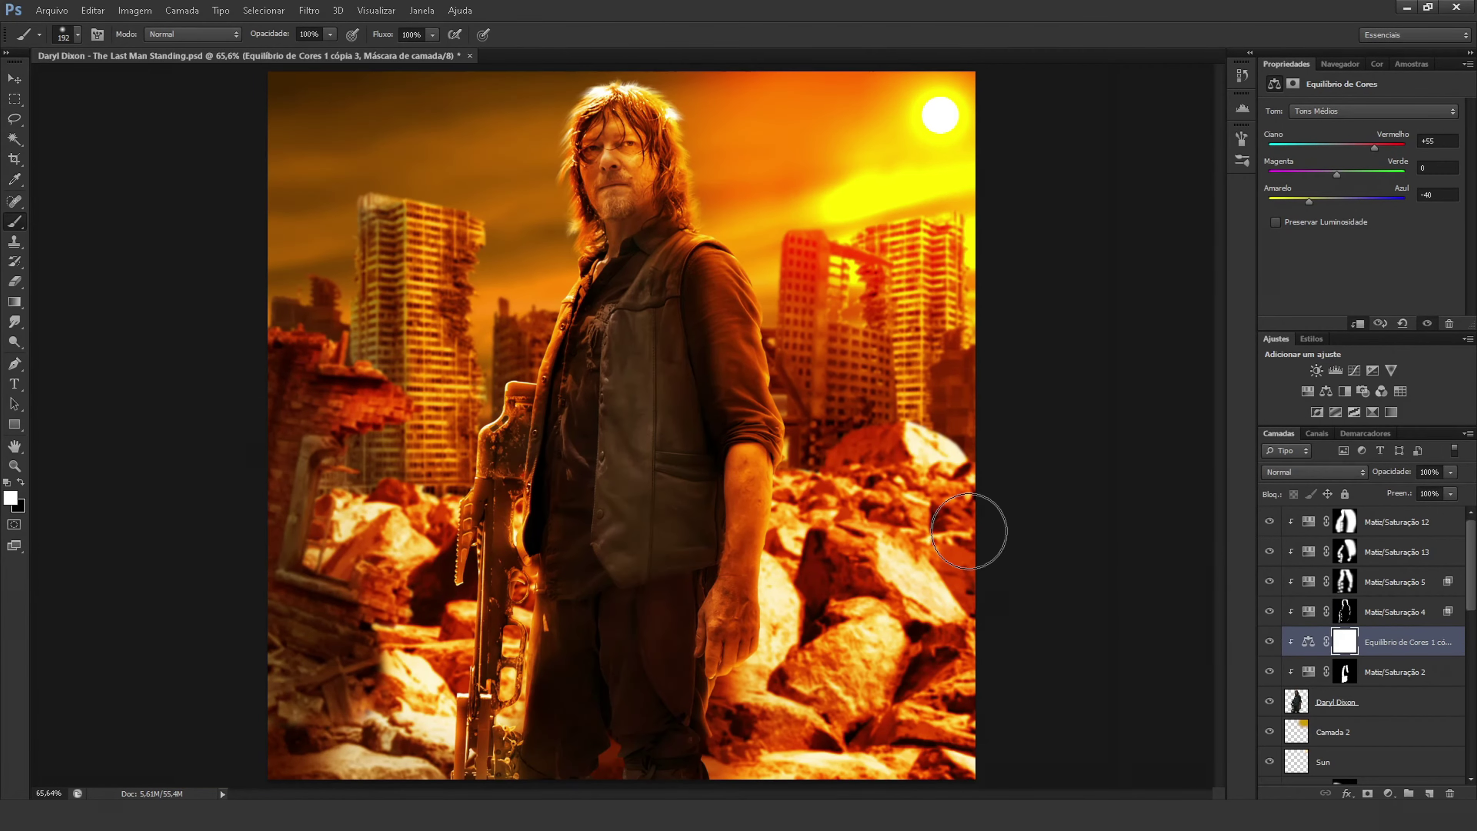
{"action": "left_click", "coordinate": [1341, 64]}
Save the poster file, select the Daryl Dixon layer and hide a hue adjustment over it.
{"action": "left_click", "coordinate": [1286, 63]}
{"action": "left_click", "coordinate": [52, 10]}
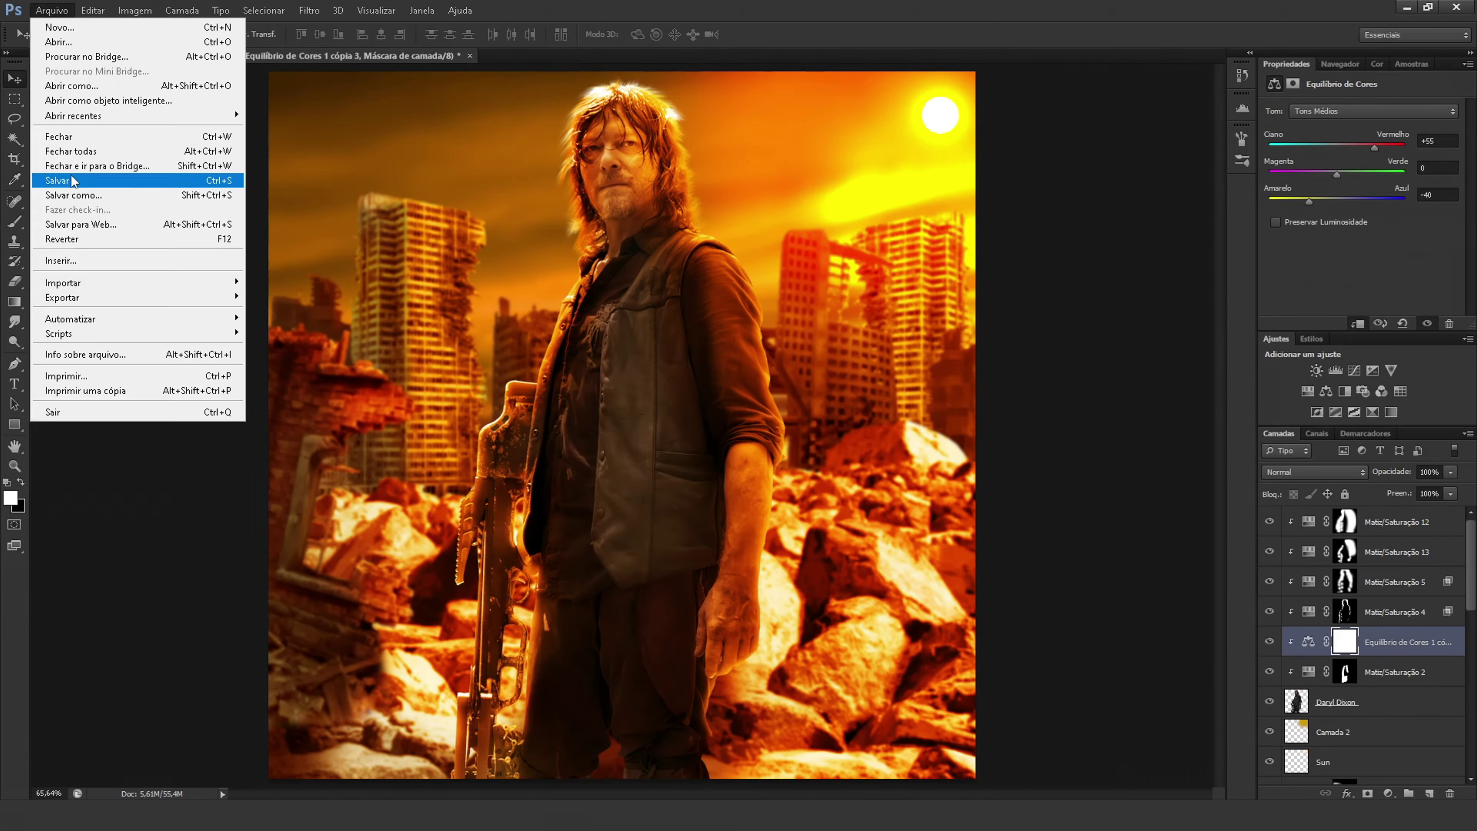
{"action": "left_click", "coordinate": [70, 176]}
{"action": "key", "text": "v"}
{"action": "scroll", "coordinate": [961, 445], "scroll_direction": "down", "scroll_amount": 1}
{"action": "scroll", "coordinate": [1367, 640], "scroll_direction": "down", "scroll_amount": 3}
{"action": "scroll", "coordinate": [1367, 640], "scroll_direction": "up", "scroll_amount": 3}
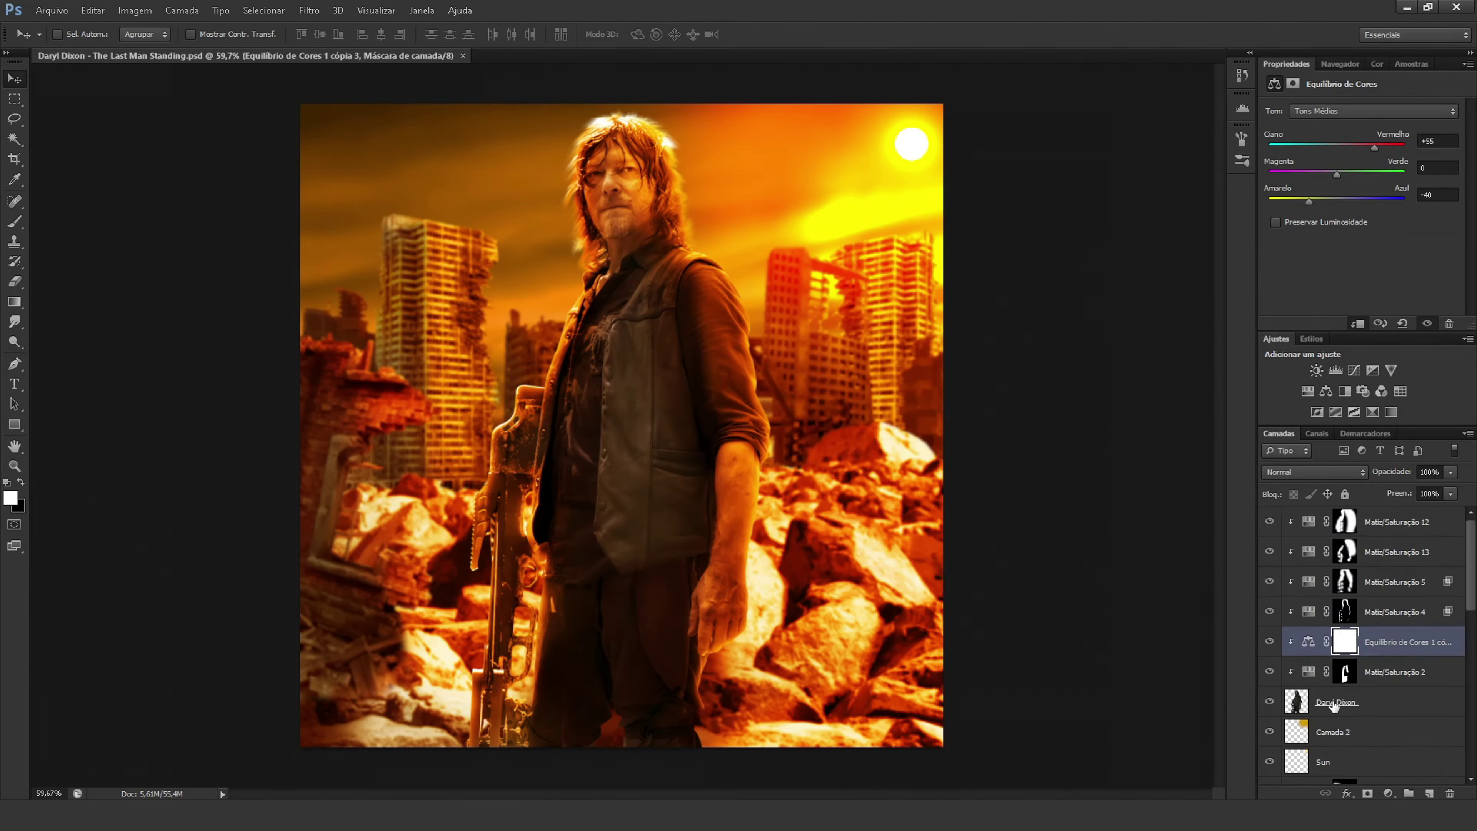
{"action": "left_click", "coordinate": [1384, 701]}
{"action": "left_click", "coordinate": [1270, 551]}
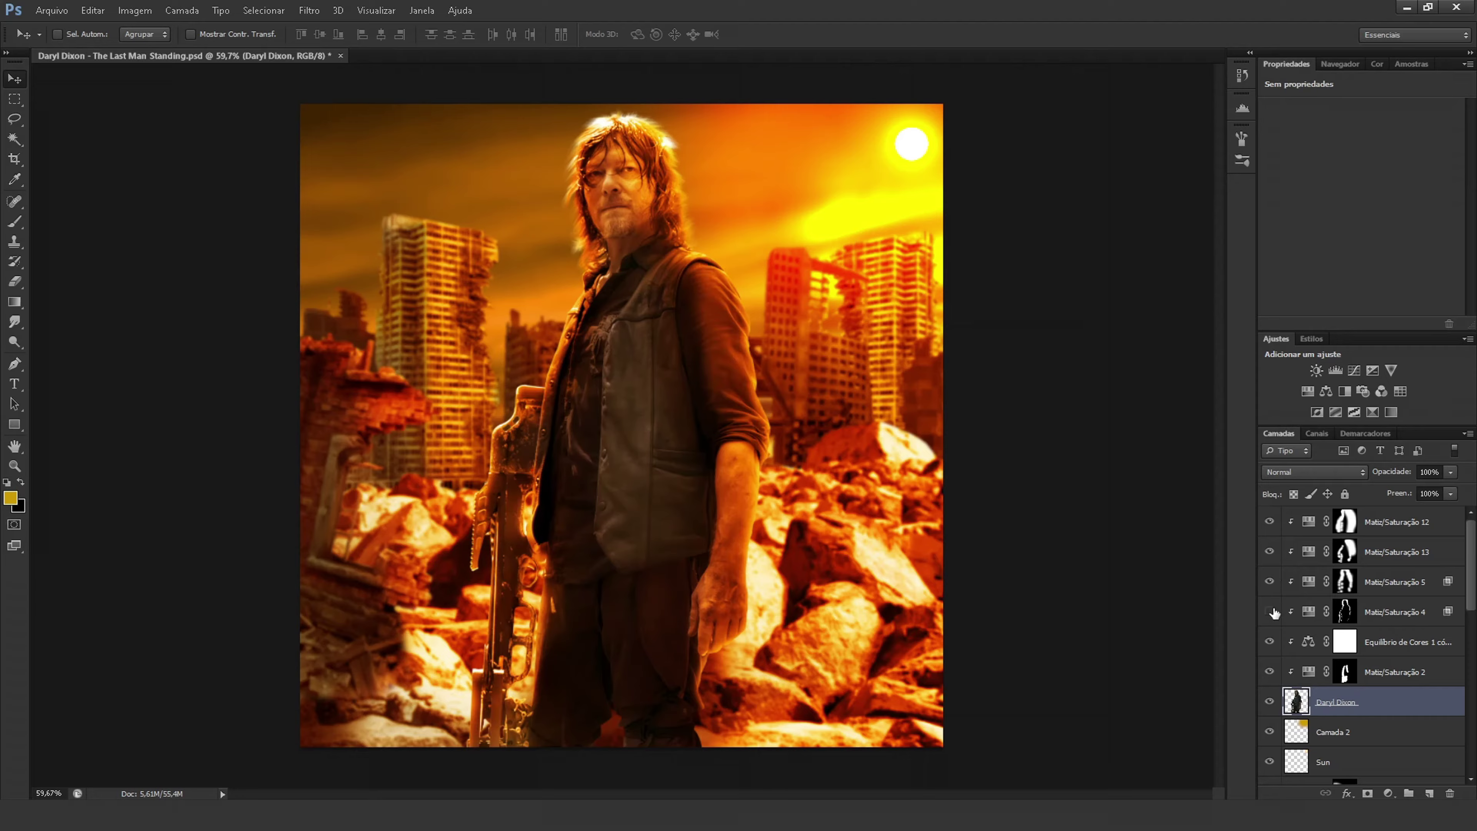
Toggle the Matiz/Saturação 2 layer off and on twice to compare the figure.
{"action": "left_click", "coordinate": [1269, 664]}
{"action": "left_click", "coordinate": [1271, 660]}
{"action": "left_click", "coordinate": [1267, 673]}
{"action": "left_click", "coordinate": [1264, 675]}
Pick the Blur tool and zoom in on the survivor's face and hair edge.
{"action": "left_click", "coordinate": [15, 322]}
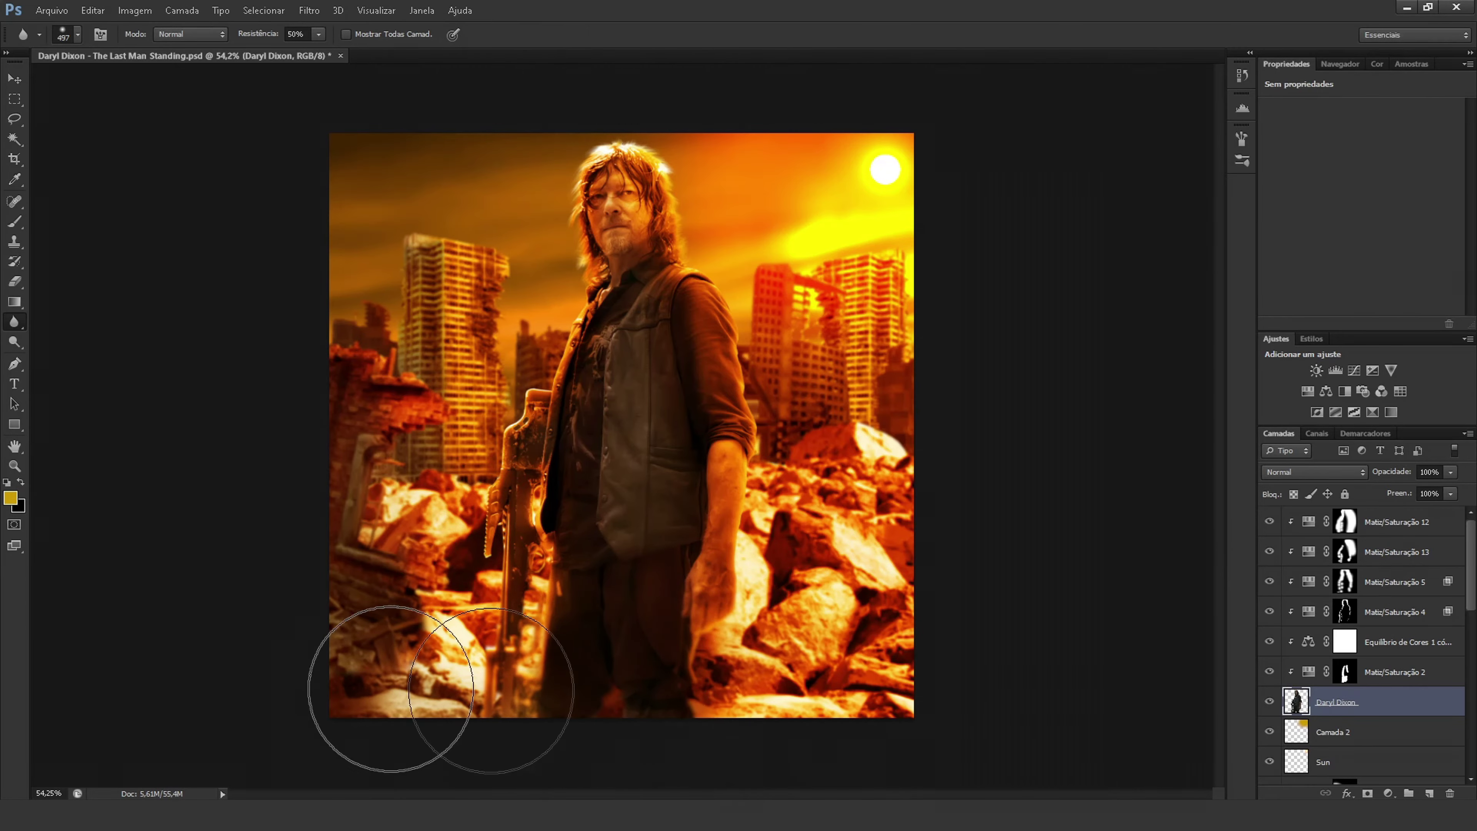
{"action": "scroll", "coordinate": [560, 398], "scroll_direction": "up", "scroll_amount": 5}
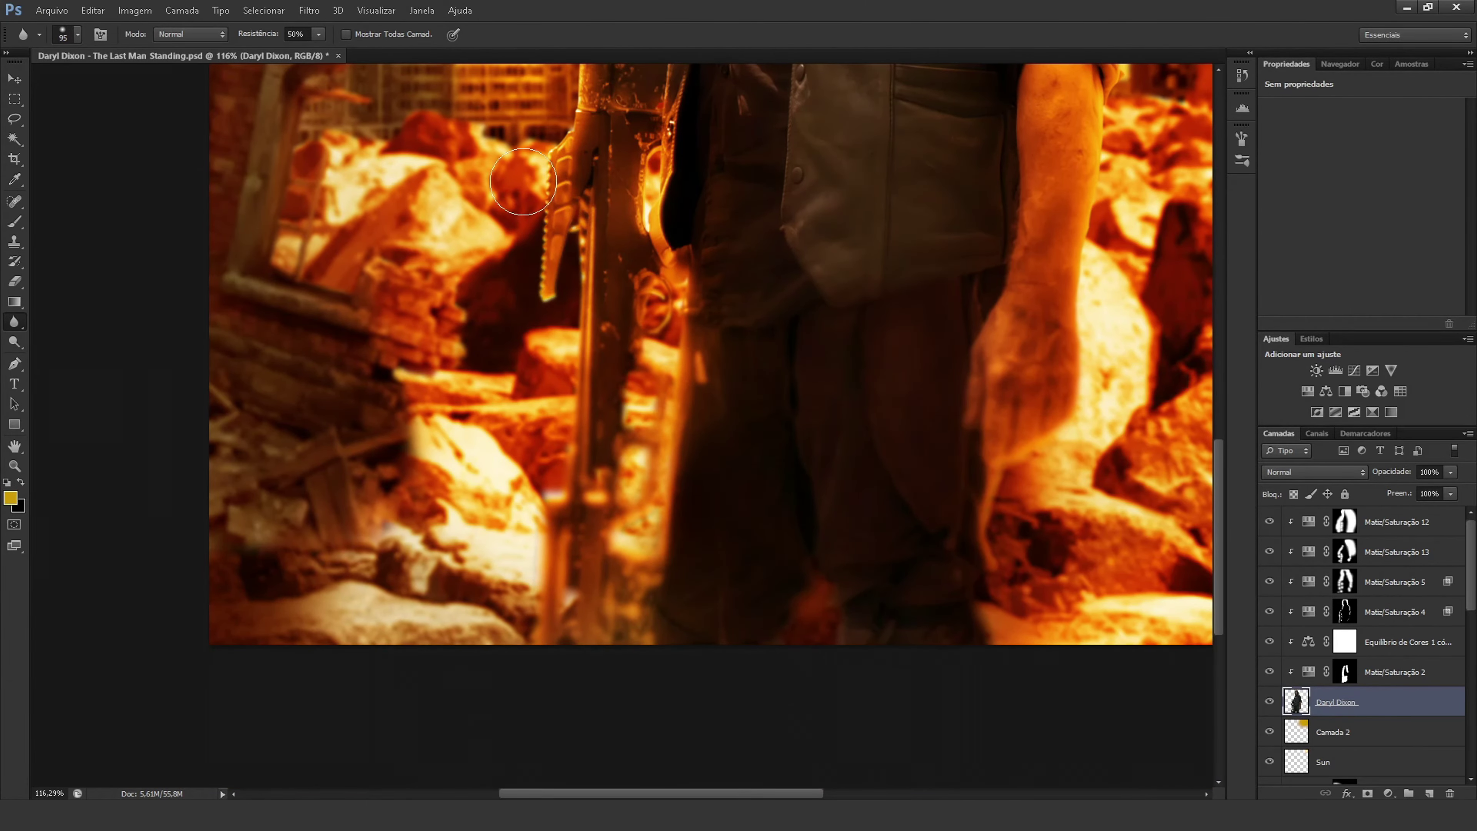
{"action": "scroll", "coordinate": [523, 182], "scroll_direction": "up", "scroll_amount": 5}
{"action": "scroll", "coordinate": [534, 361], "scroll_direction": "down", "scroll_amount": 5}
{"action": "scroll", "coordinate": [742, 495], "scroll_direction": "down", "scroll_amount": 1}
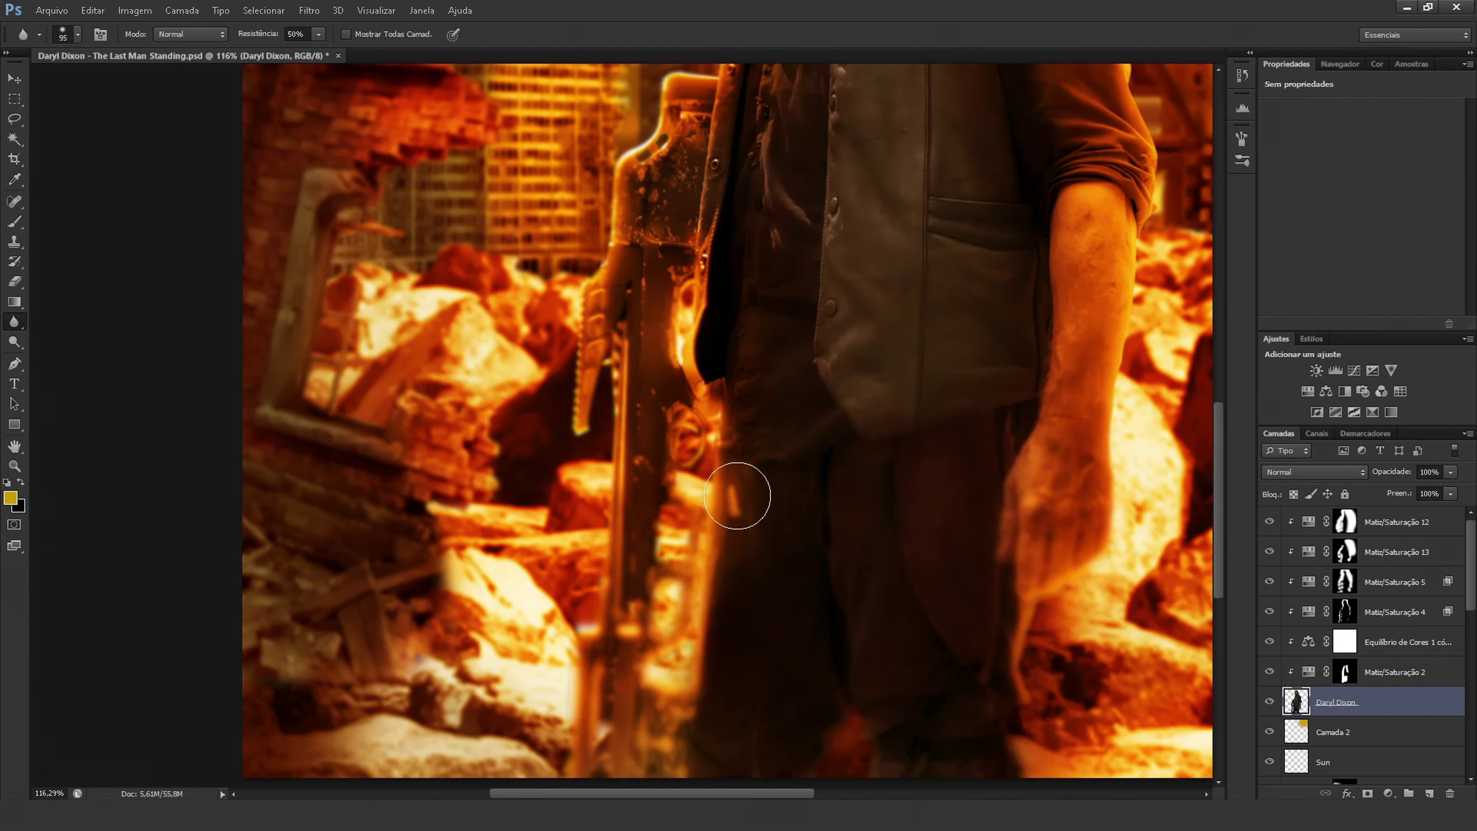
{"action": "scroll", "coordinate": [742, 494], "scroll_direction": "down", "scroll_amount": 3}
{"action": "scroll", "coordinate": [718, 374], "scroll_direction": "up", "scroll_amount": 3}
{"action": "scroll", "coordinate": [717, 374], "scroll_direction": "up", "scroll_amount": 3}
{"action": "scroll", "coordinate": [857, 247], "scroll_direction": "up", "scroll_amount": 2}
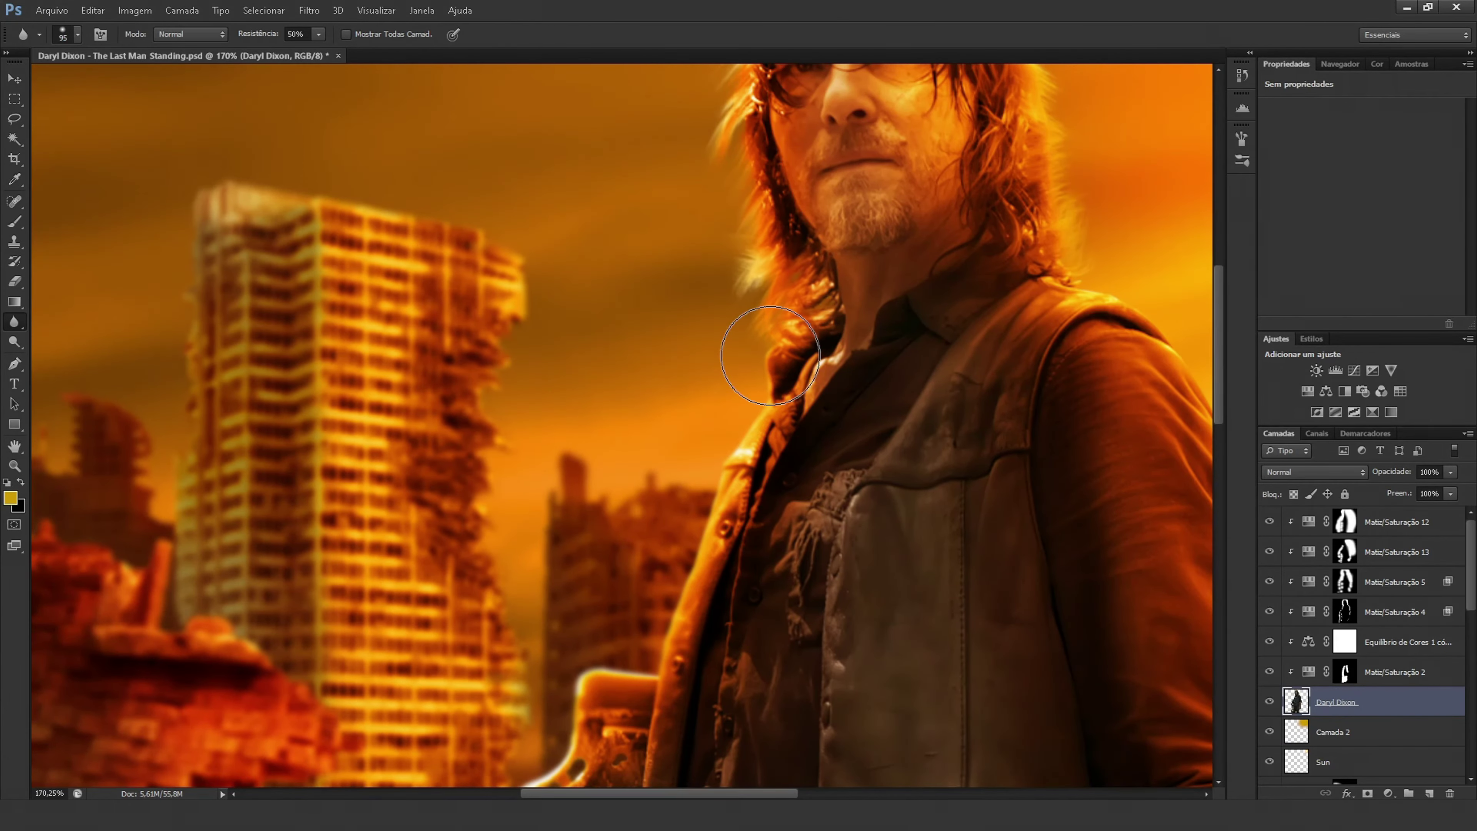
{"action": "scroll", "coordinate": [897, 511], "scroll_direction": "up", "scroll_amount": 2}
{"action": "left_click_drag", "start_coordinate": [897, 511], "coordinate": [864, 381]}
Work down the arm and rifle edges, then select the colour-balance layer's mask.
{"action": "scroll", "coordinate": [966, 488], "scroll_direction": "right", "scroll_amount": 2}
{"action": "scroll", "coordinate": [821, 402], "scroll_direction": "right", "scroll_amount": 3}
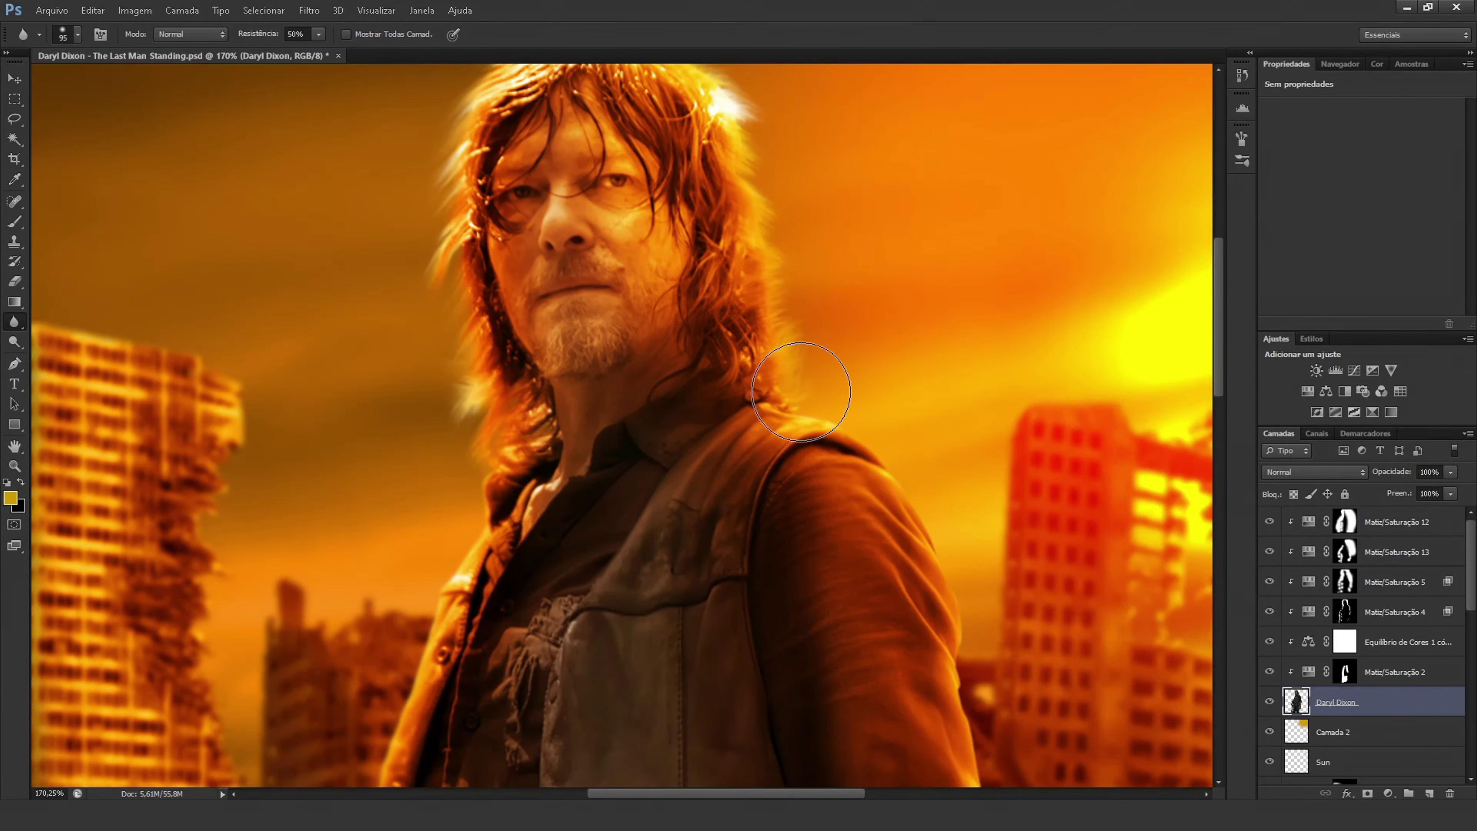
{"action": "scroll", "coordinate": [826, 347], "scroll_direction": "down", "scroll_amount": 5}
{"action": "scroll", "coordinate": [871, 516], "scroll_direction": "down", "scroll_amount": 3}
{"action": "scroll", "coordinate": [774, 445], "scroll_direction": "down", "scroll_amount": 3}
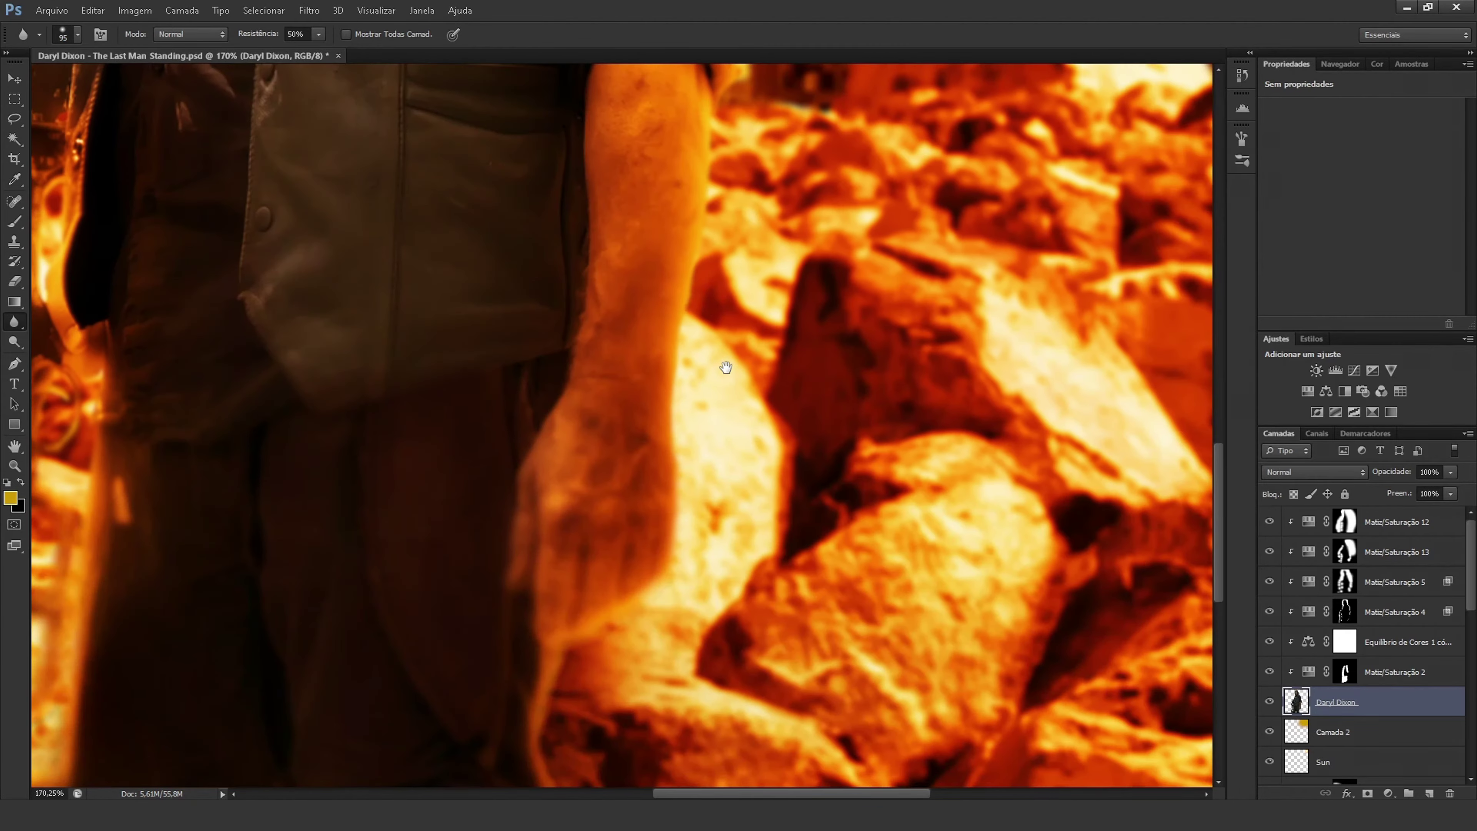
{"action": "scroll", "coordinate": [709, 356], "scroll_direction": "left", "scroll_amount": 3}
{"action": "scroll", "coordinate": [709, 528], "scroll_direction": "down", "scroll_amount": 5}
{"action": "scroll", "coordinate": [480, 337], "scroll_direction": "up", "scroll_amount": 3}
{"action": "scroll", "coordinate": [593, 331], "scroll_direction": "down", "scroll_amount": 3}
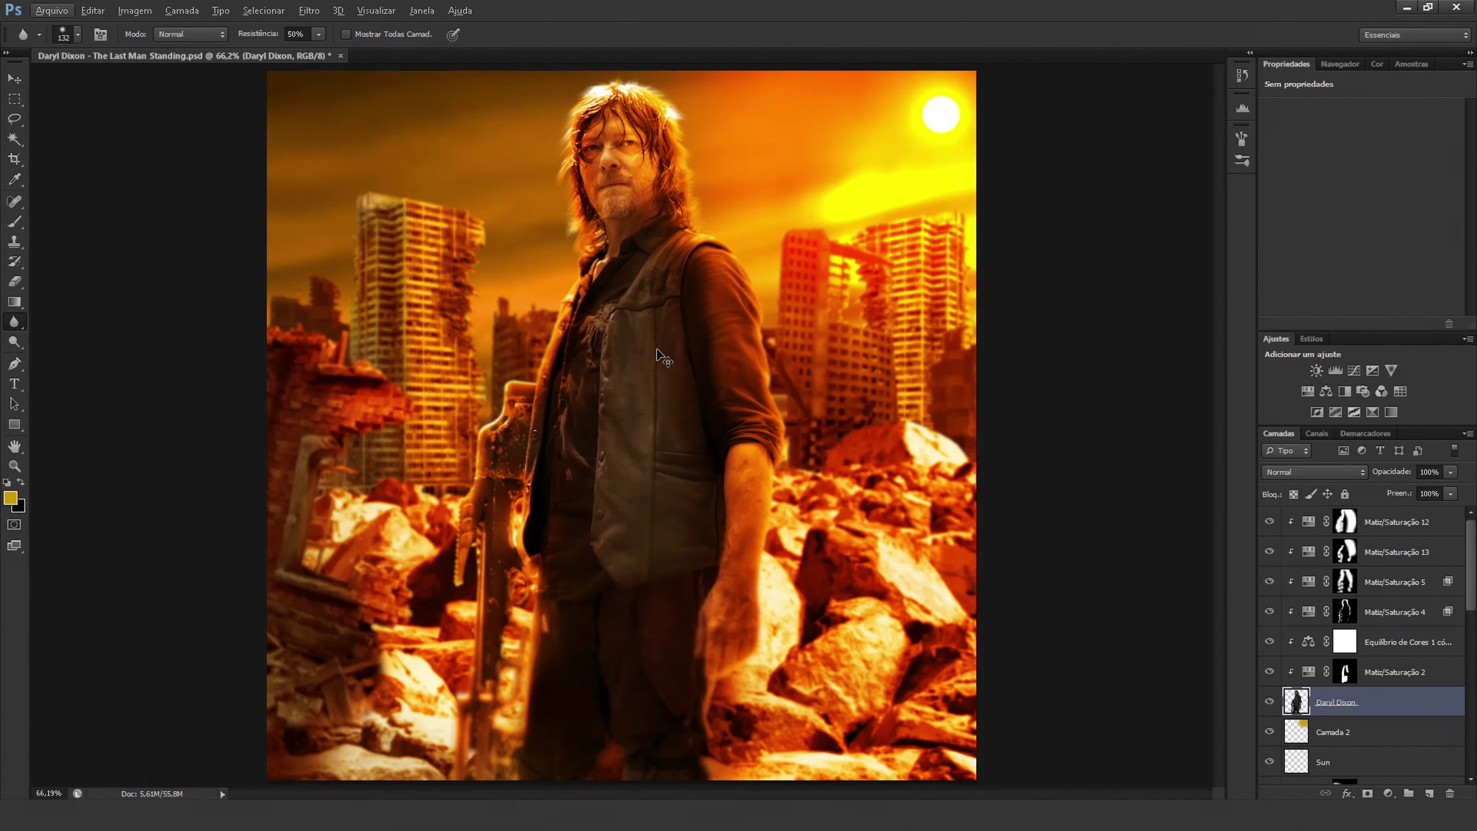
{"action": "left_click", "coordinate": [1337, 64]}
{"action": "left_click", "coordinate": [1286, 64]}
Set the figure's Color Balance to Ciano/Vermelho +40 and Amarelo/Azul -30.
{"action": "key", "text": "b"}
{"action": "left_click", "coordinate": [1408, 641]}
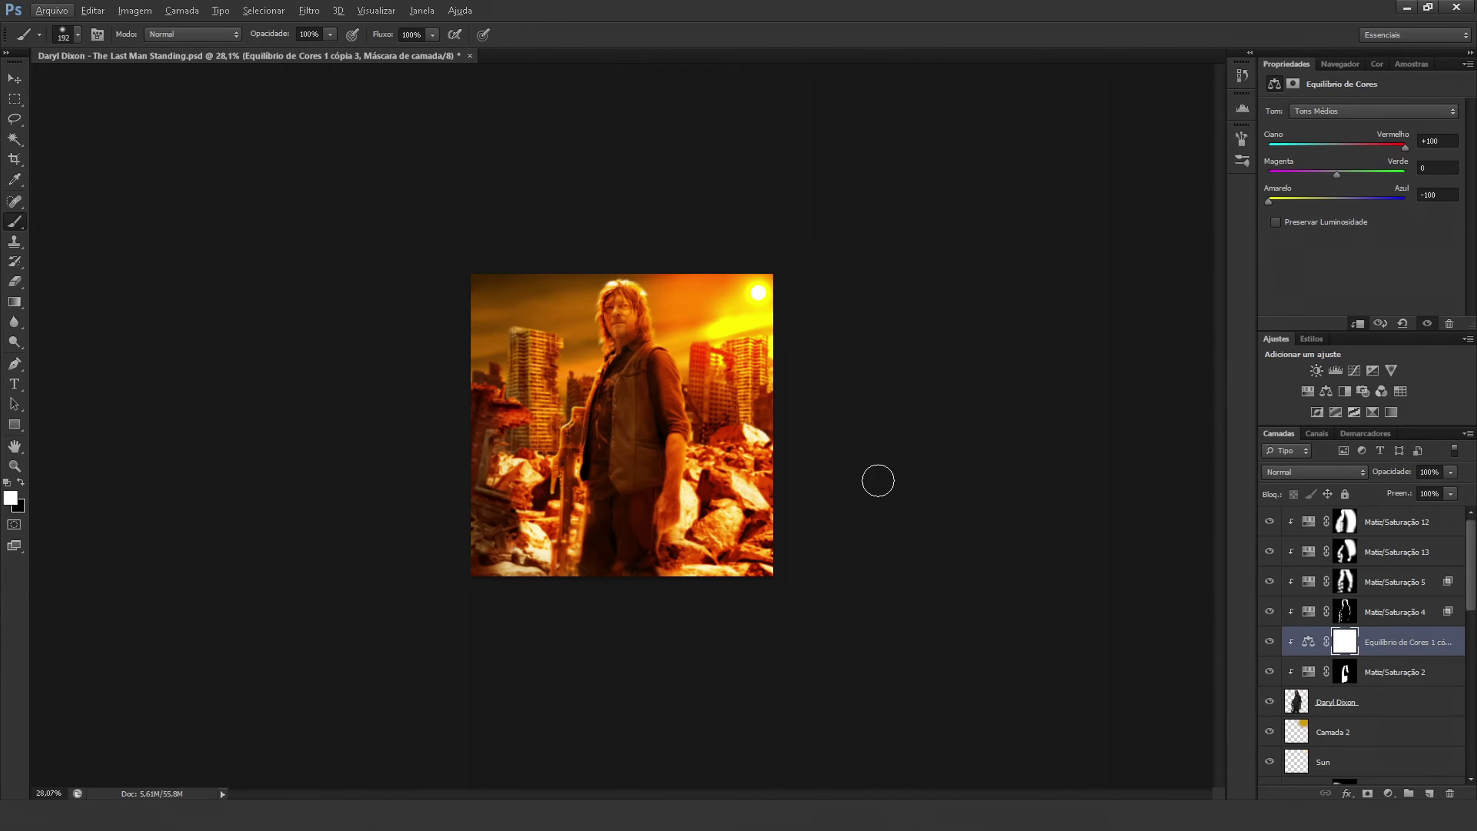
{"action": "left_click", "coordinate": [1270, 641]}
{"action": "left_click", "coordinate": [1269, 641]}
{"action": "left_click_drag", "start_coordinate": [1269, 201], "coordinate": [1313, 201]}
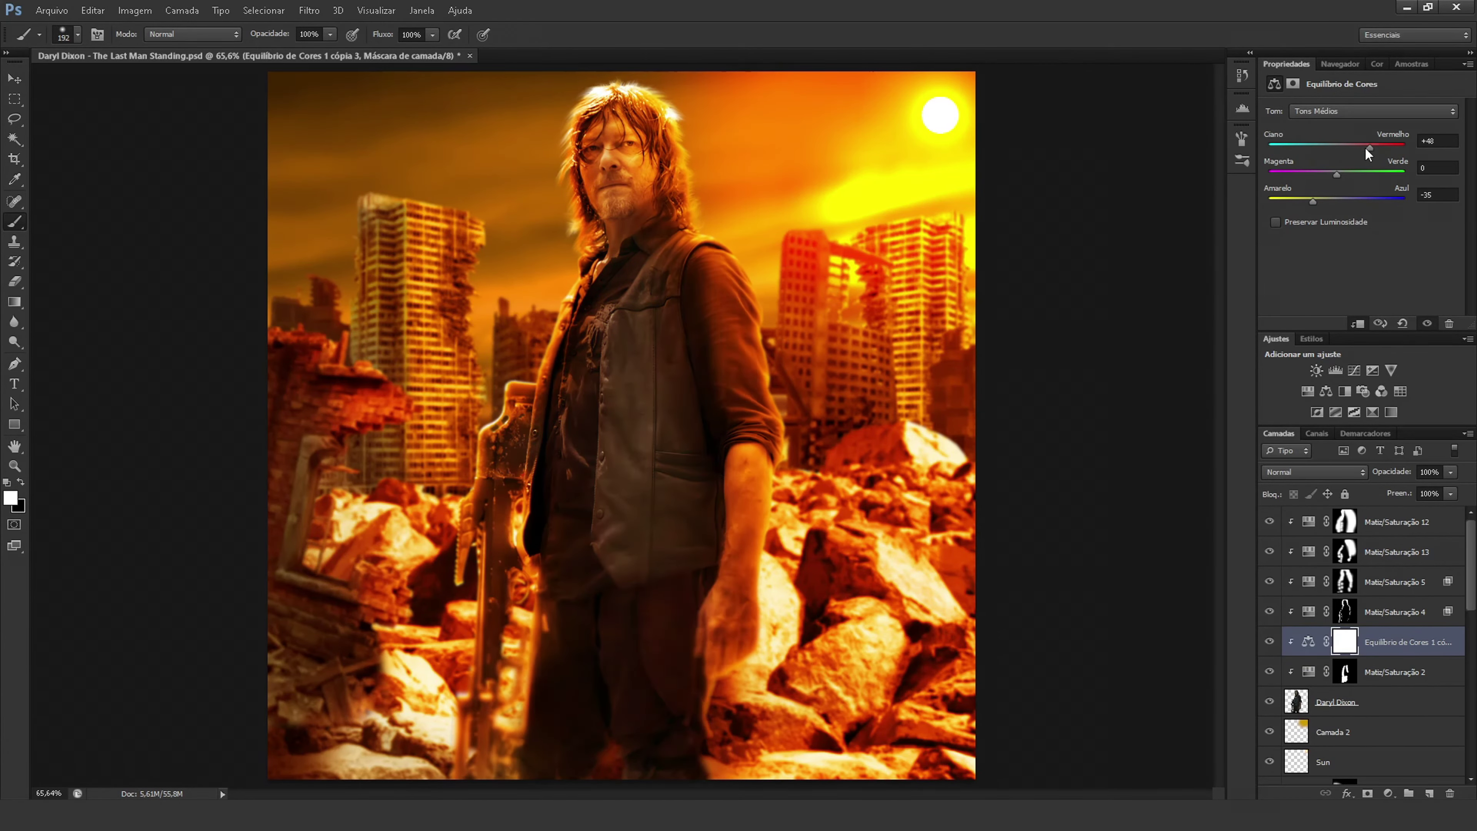
{"action": "left_click_drag", "start_coordinate": [1406, 147], "coordinate": [1339, 147]}
{"action": "left_click", "coordinate": [1441, 142]}
{"action": "type", "text": "40"}
{"action": "left_click", "coordinate": [1437, 195]}
{"action": "type", "text": "-30"}
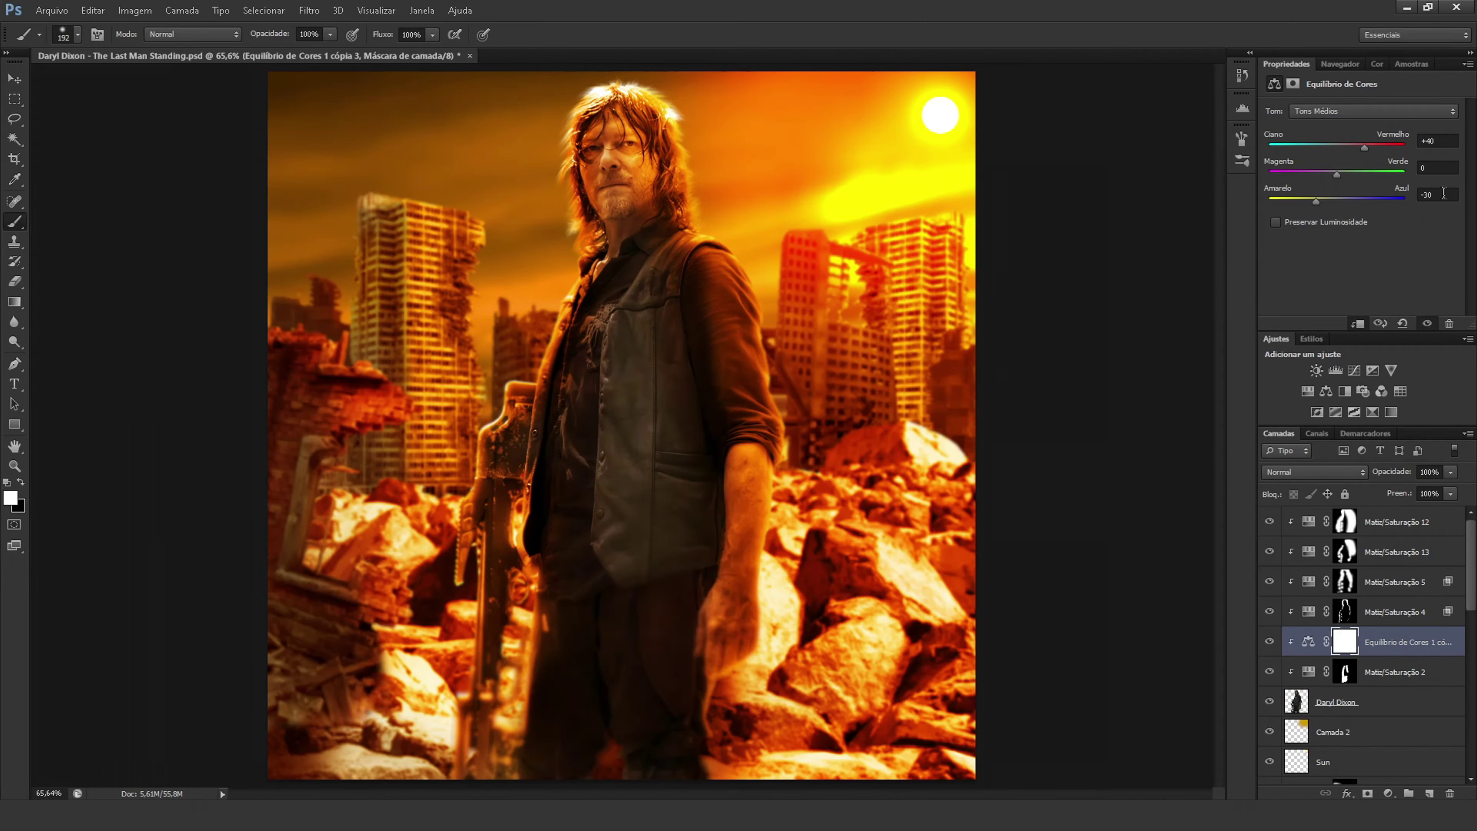
{"action": "type", "text": "v"}
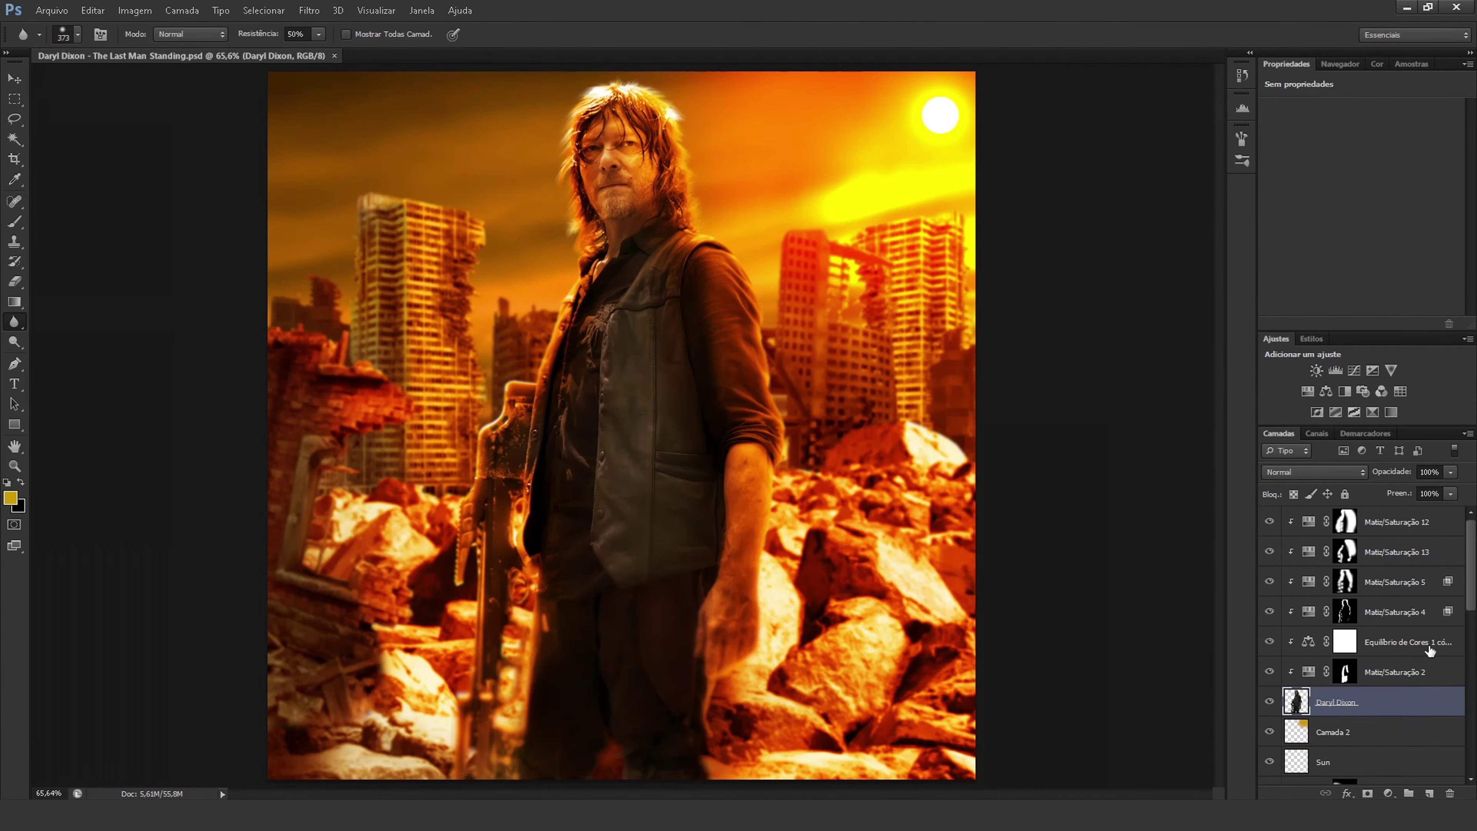
Apply Filtro > Desfoque > Desfoque Inteligente to the Bricks layer, then select Camada 3.
{"action": "scroll", "coordinate": [1430, 651], "scroll_direction": "down", "scroll_amount": 3}
{"action": "left_click", "coordinate": [1332, 733]}
{"action": "left_click", "coordinate": [308, 10]}
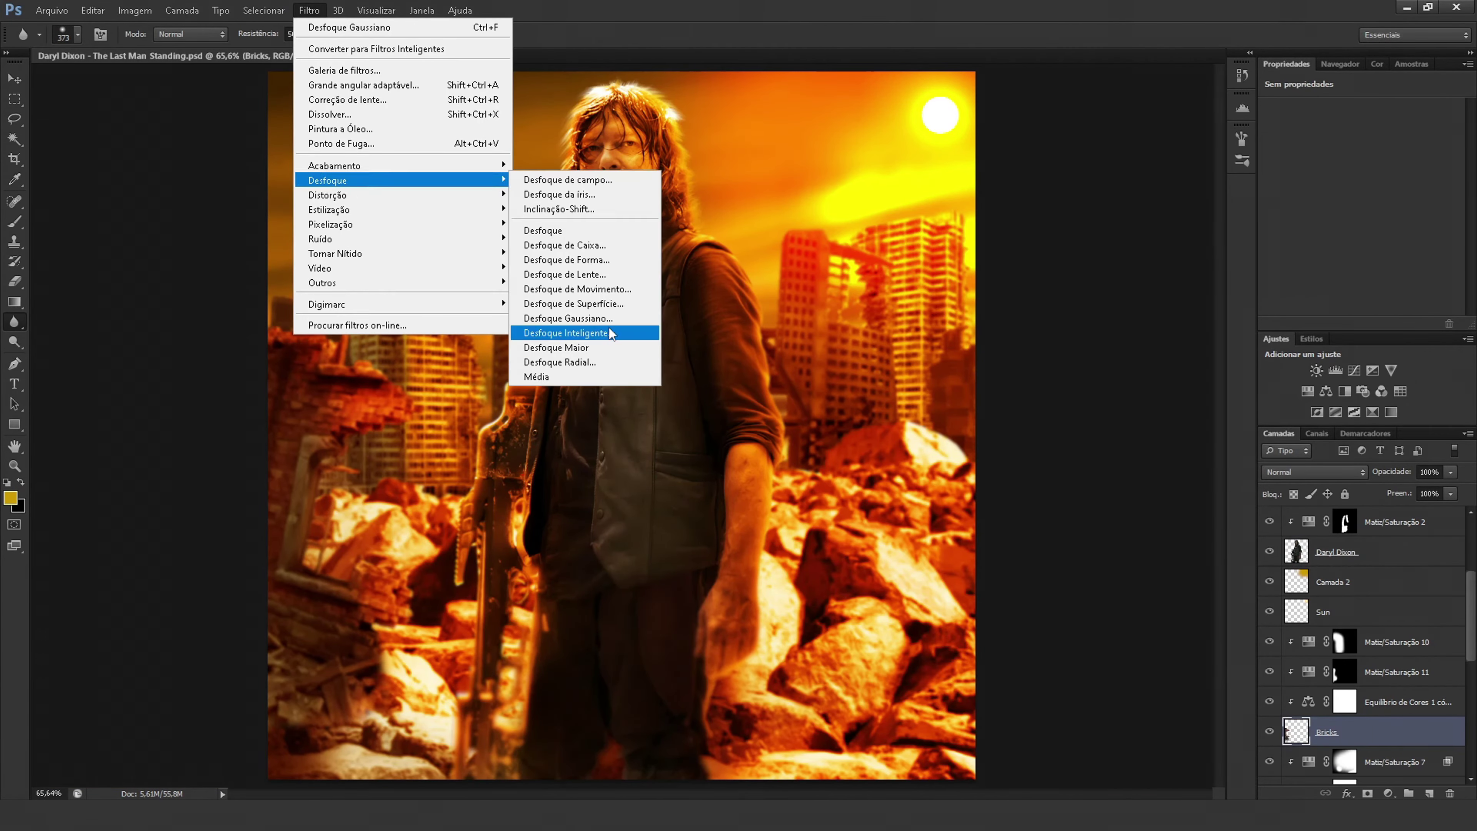
{"action": "left_click", "coordinate": [561, 330]}
{"action": "left_click", "coordinate": [1174, 115]}
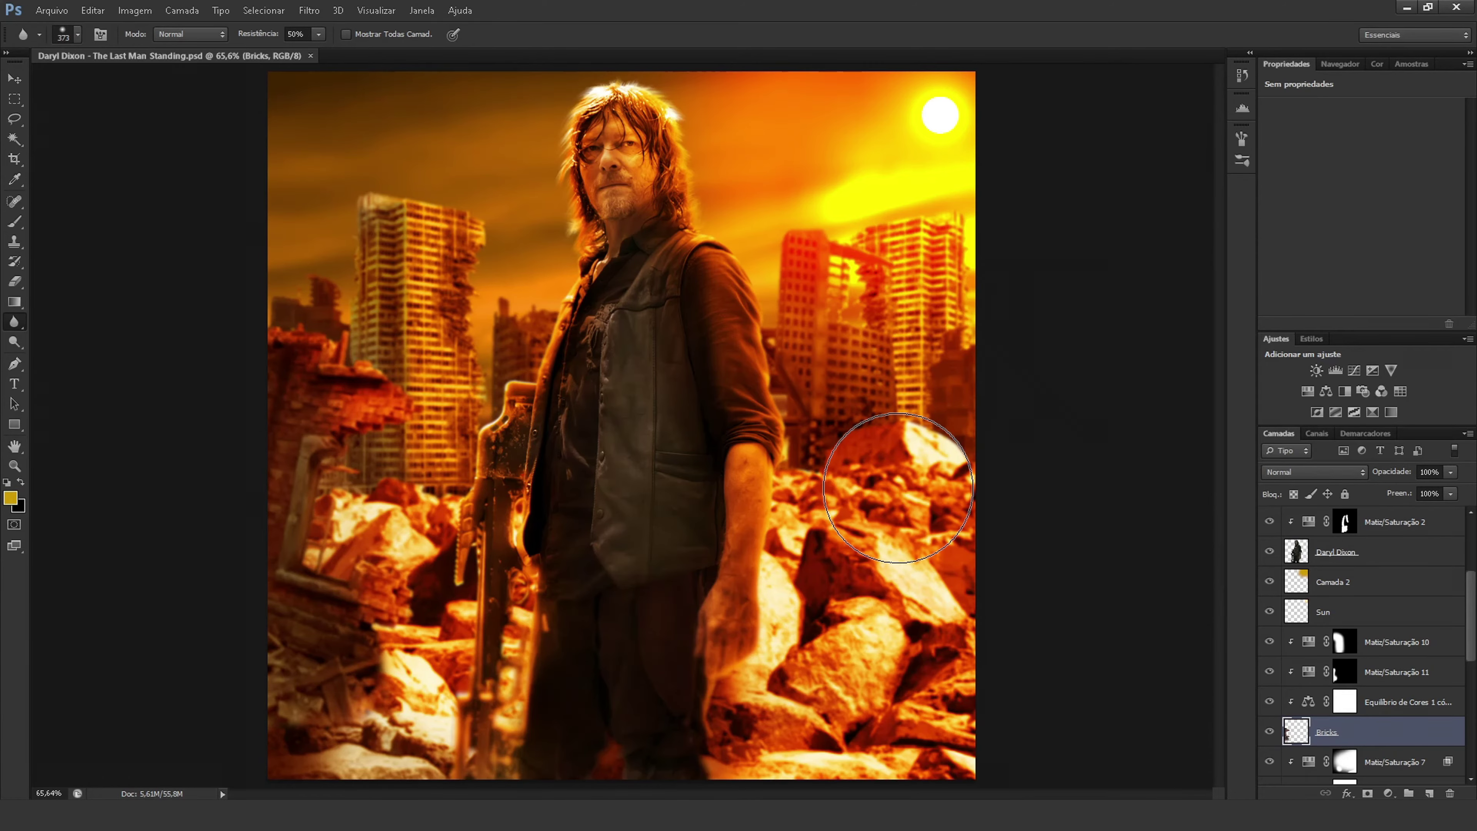
{"action": "scroll", "coordinate": [1367, 669], "scroll_direction": "down", "scroll_amount": 5}
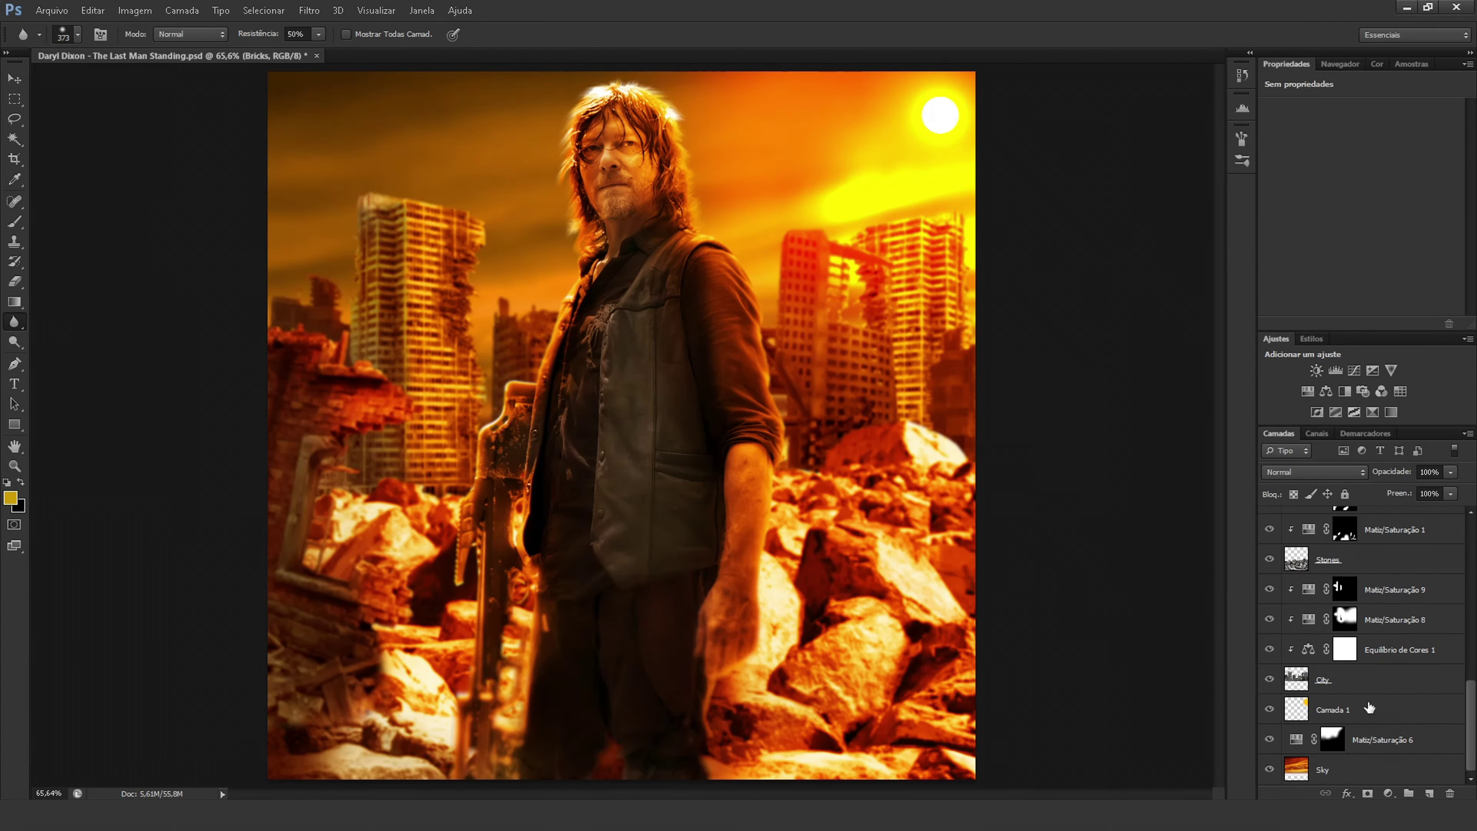
{"action": "scroll", "coordinate": [1372, 722], "scroll_direction": "up", "scroll_amount": 5}
{"action": "left_click", "coordinate": [1371, 730]}
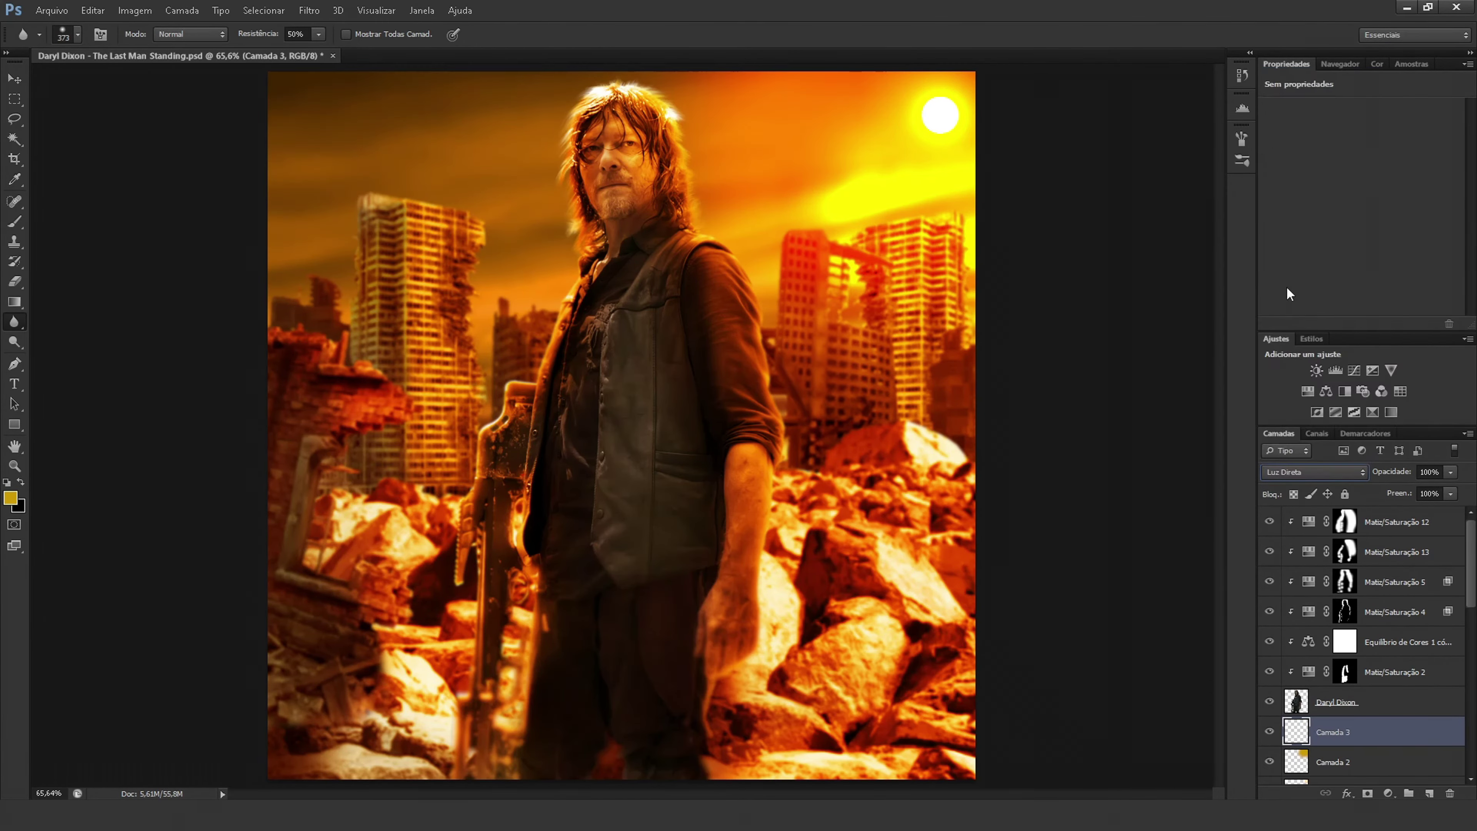
Paint an orange glow on Camada 3 behind the survivor.
{"action": "left_click", "coordinate": [10, 498]}
{"action": "left_click", "coordinate": [1184, 53]}
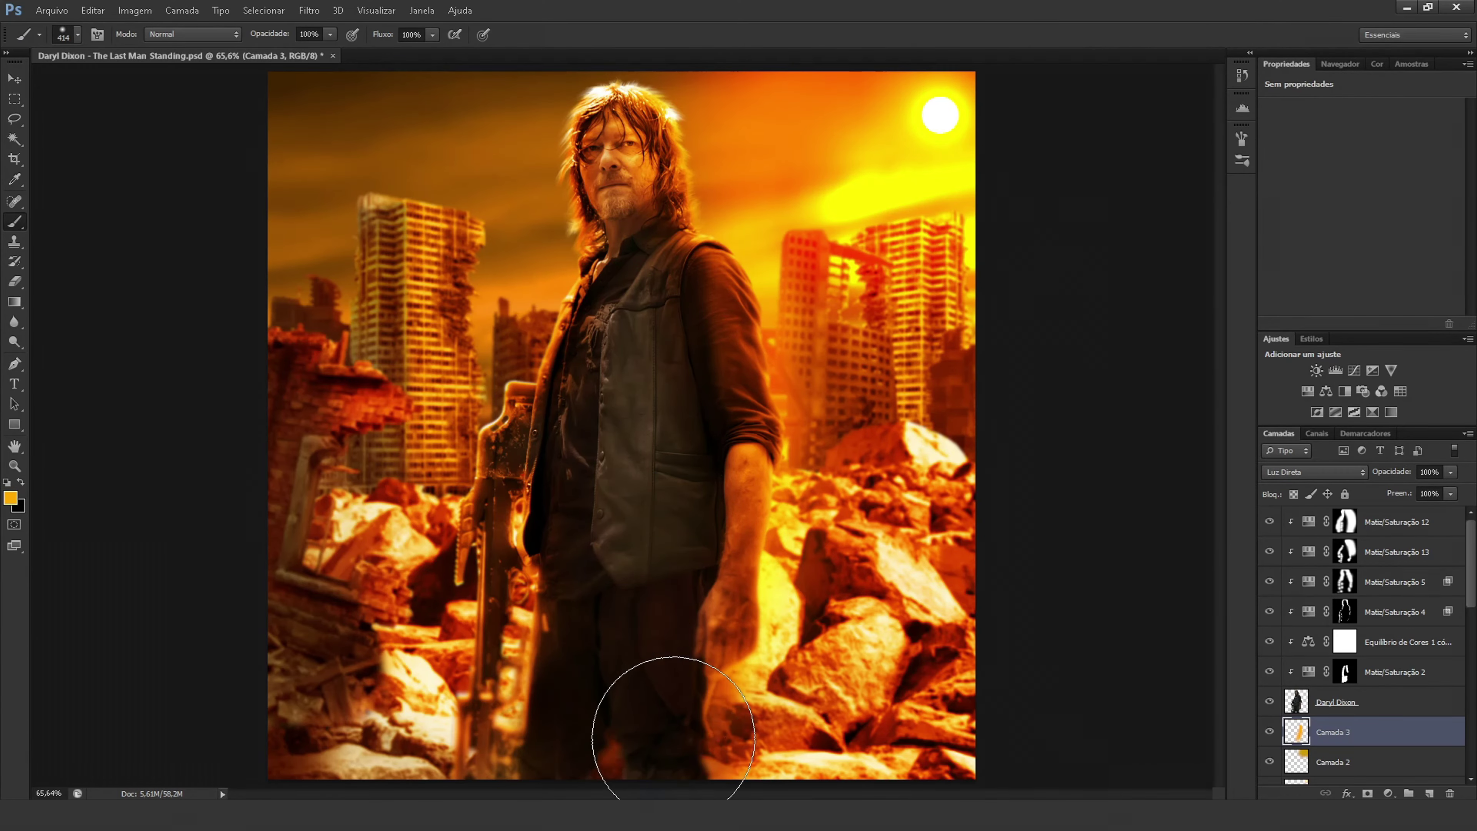
{"action": "mouse_move", "coordinate": [659, 709]}
{"action": "left_mouse_down"}
{"action": "mouse_move", "coordinate": [593, 586]}
{"action": "mouse_move", "coordinate": [666, 209]}
{"action": "left_mouse_up"}
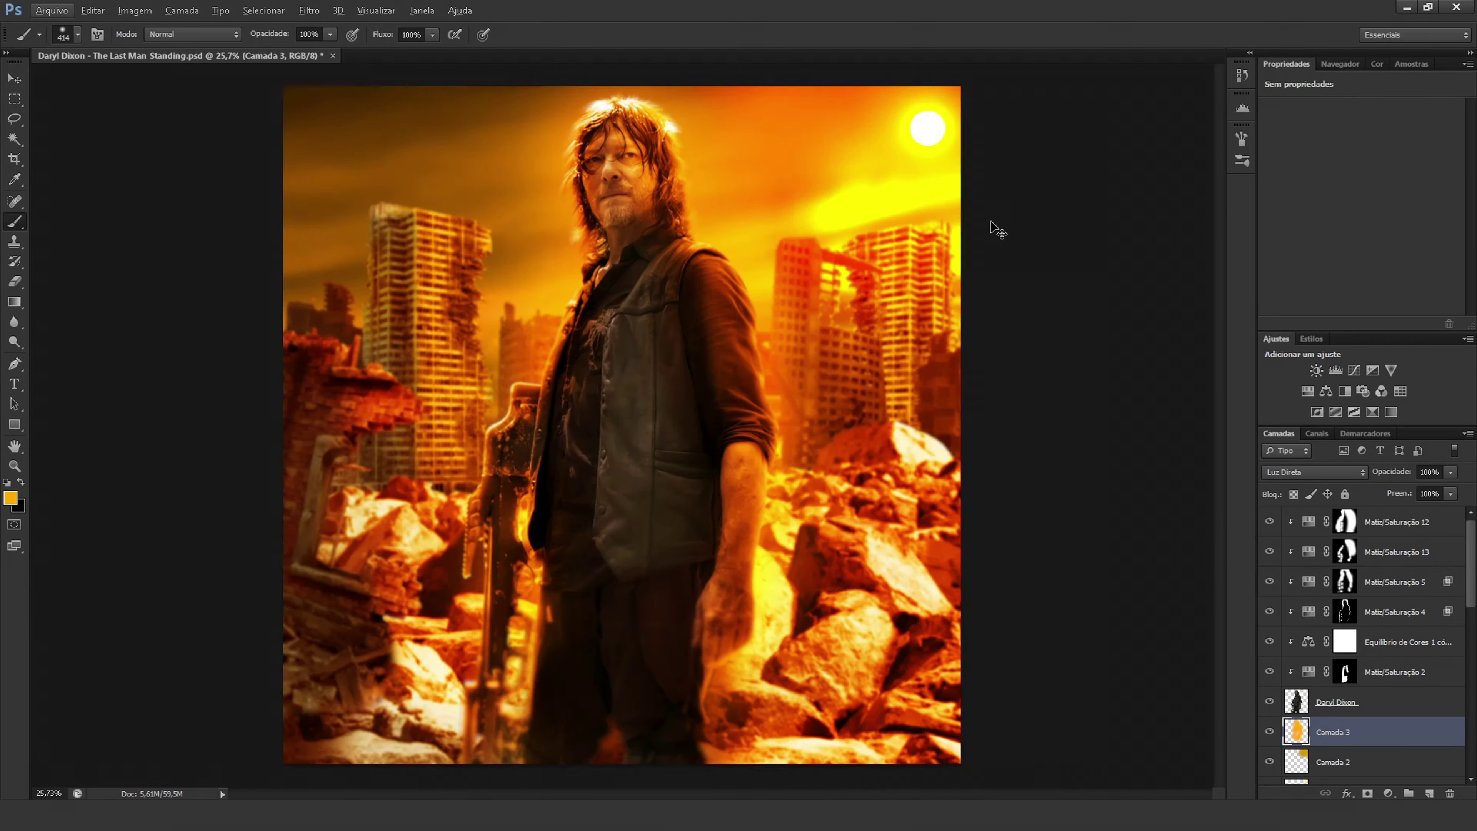
{"action": "left_click", "coordinate": [1340, 63]}
{"action": "left_click", "coordinate": [1287, 64]}
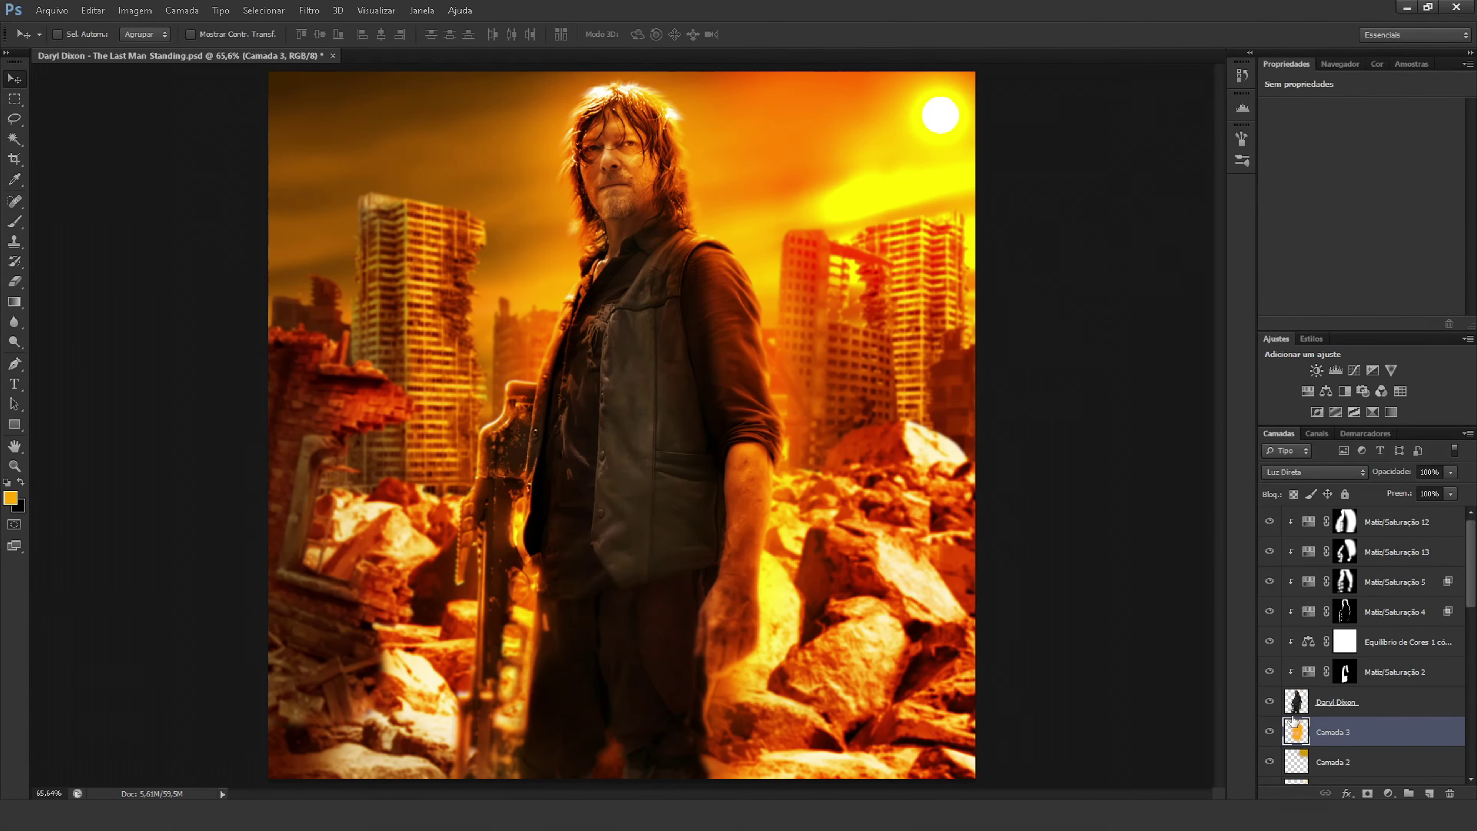
Try a duplicate glow layer painted yellow around the head in Luz Brilhante mode.
{"action": "key", "text": "ctrl+j"}
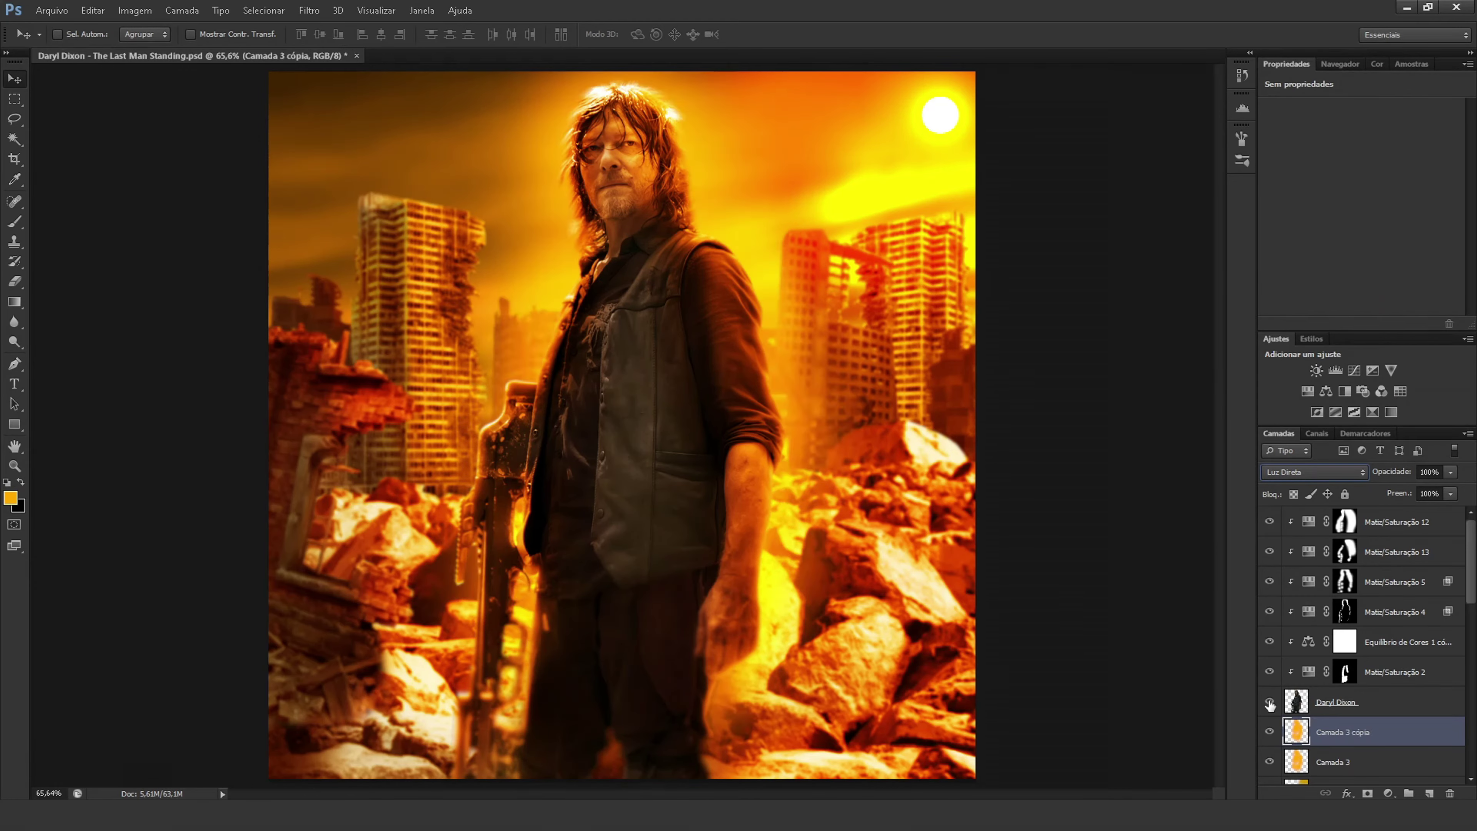
{"action": "left_click", "coordinate": [10, 498]}
{"action": "left_click", "coordinate": [1047, 247]}
{"action": "left_click", "coordinate": [1181, 50]}
{"action": "key", "text": "b"}
{"action": "mouse_move", "coordinate": [640, 290]}
{"action": "left_mouse_down"}
{"action": "mouse_move", "coordinate": [643, 192]}
{"action": "mouse_move", "coordinate": [643, 709]}
{"action": "left_mouse_up"}
{"action": "left_click", "coordinate": [1313, 472]}
{"action": "left_click", "coordinate": [1327, 304]}
{"action": "left_click", "coordinate": [1451, 472]}
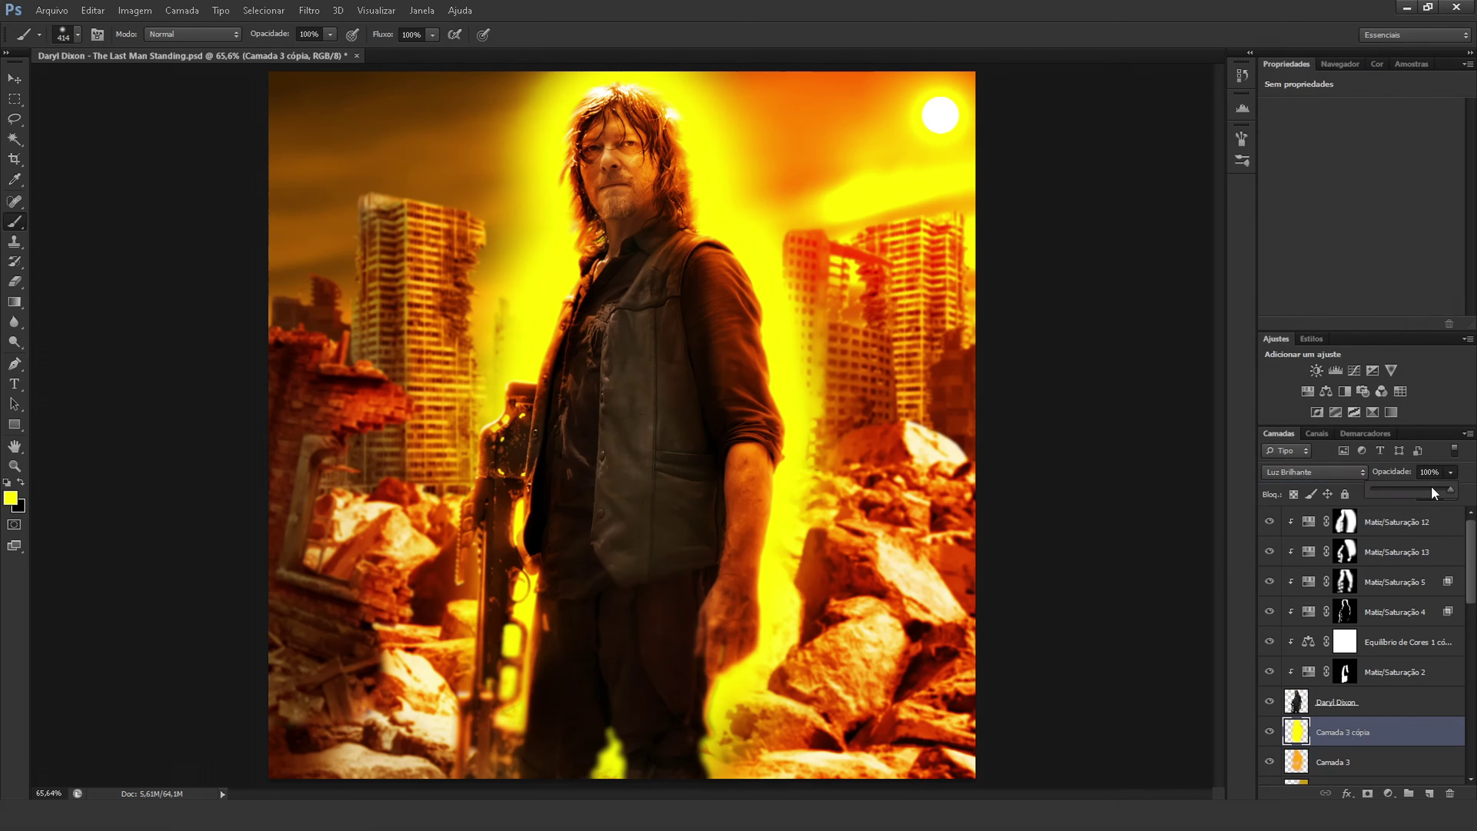
{"action": "left_click", "coordinate": [1323, 734]}
Delete the yellow trial copy and keep Camada 3 in Luz Direta.
{"action": "key", "text": "Delete"}
{"action": "left_click", "coordinate": [1309, 475]}
{"action": "left_click", "coordinate": [1308, 474]}
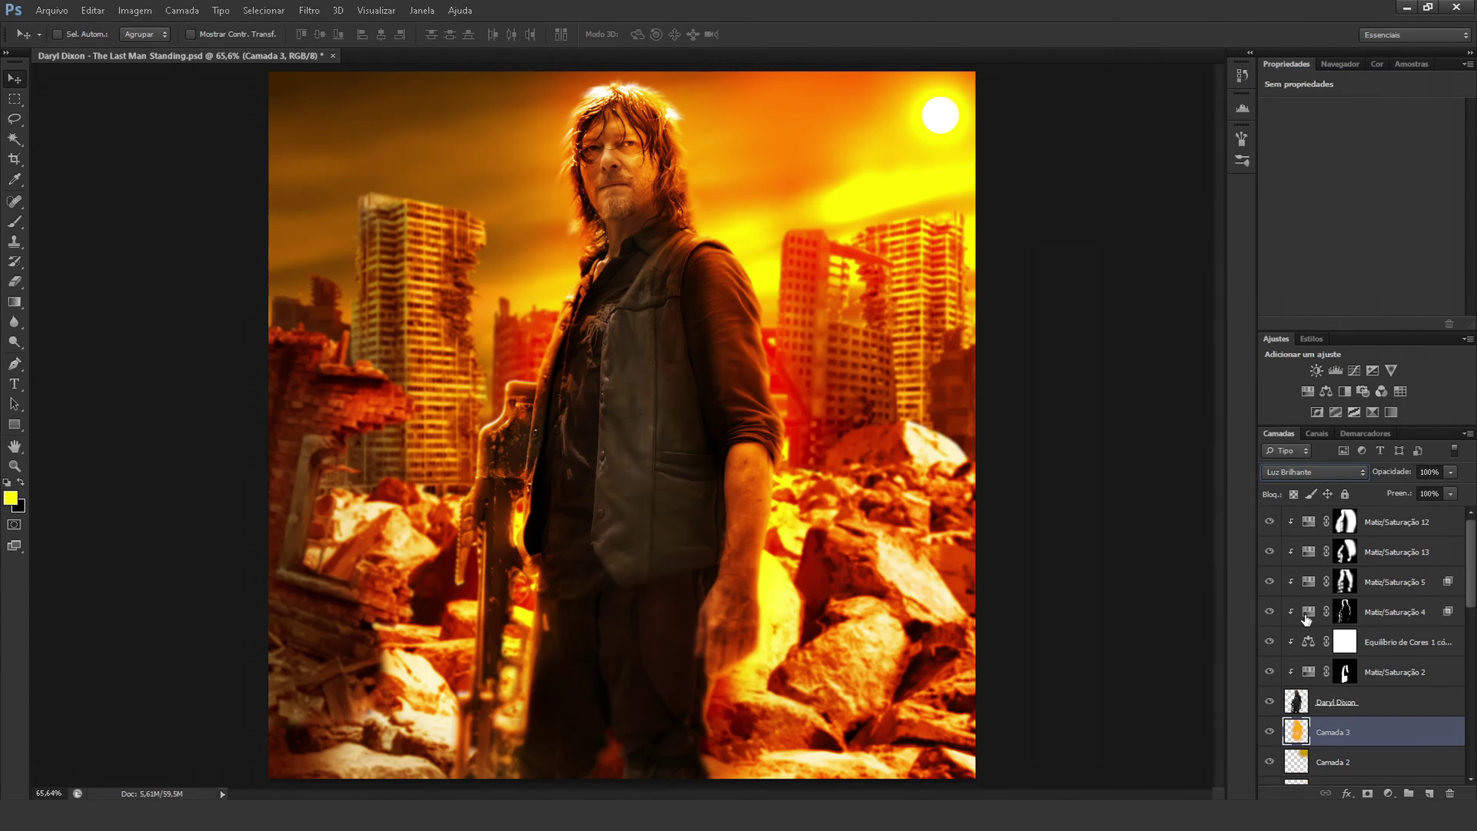
{"action": "left_click", "coordinate": [1308, 475]}
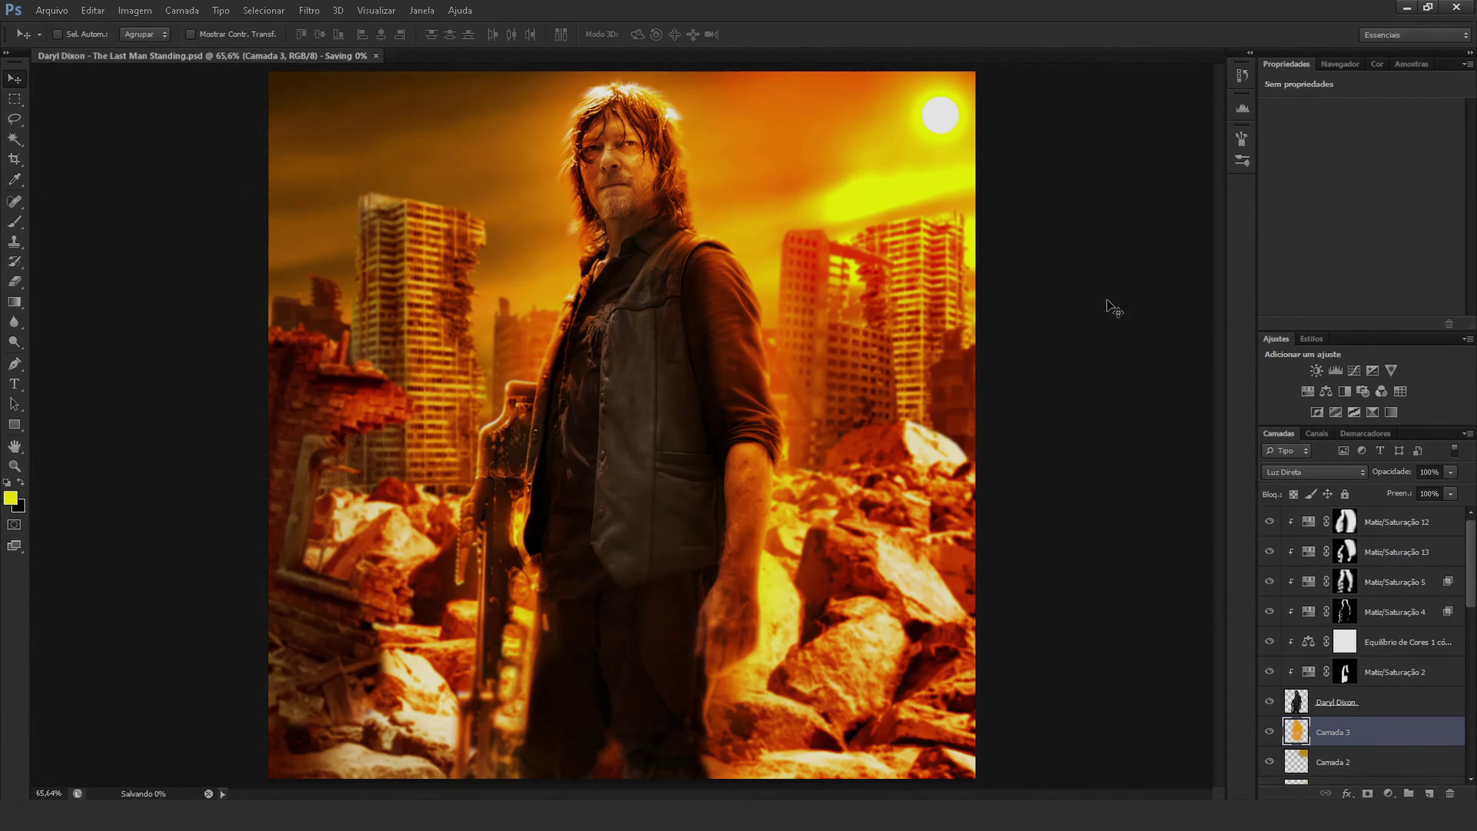